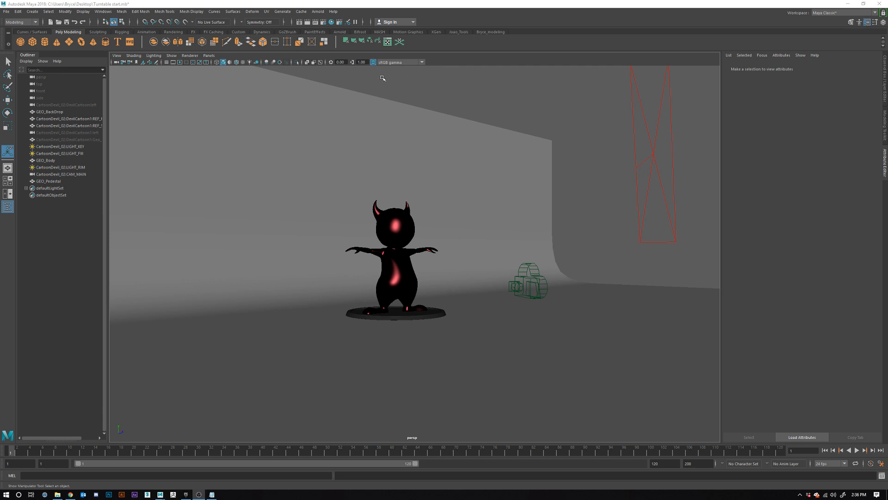
Step: Select the backdrop, body and pedestal geometry and check the FBX options for exporting the selection
left_click_drag(383, 77, 455, 371)
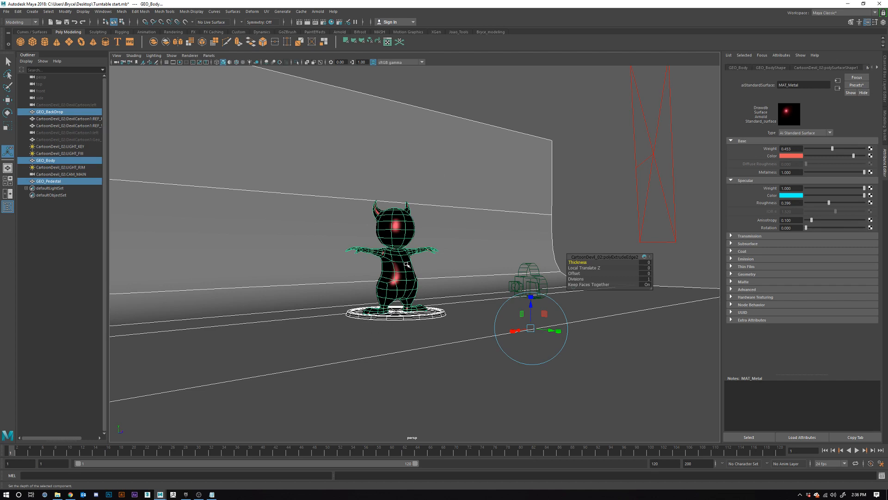
left_click(6, 12)
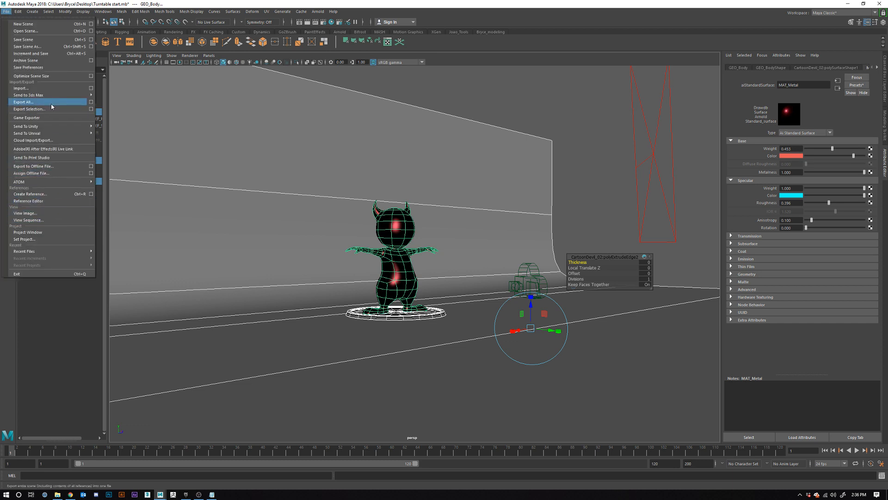
left_click(91, 110)
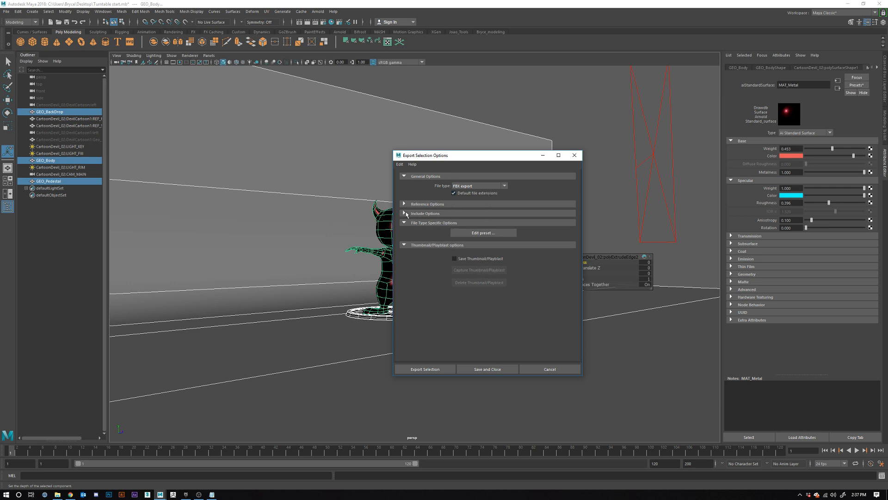
left_click(406, 214)
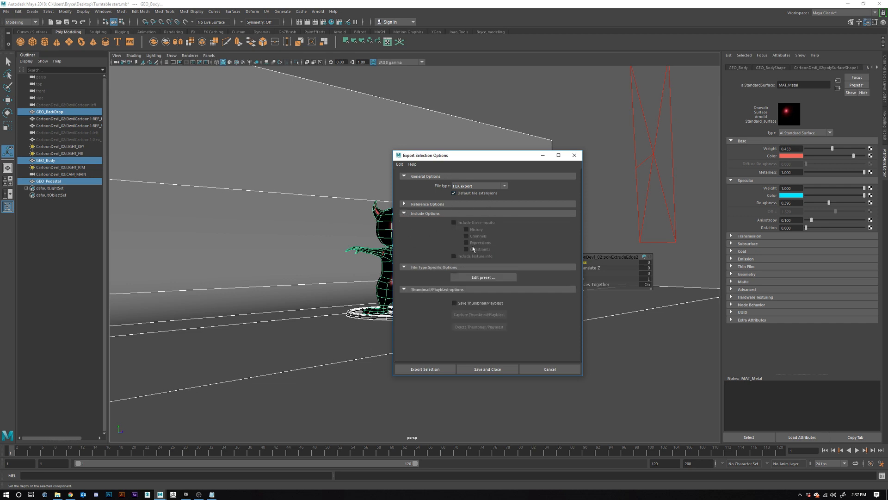
left_click(404, 214)
left_click(405, 223)
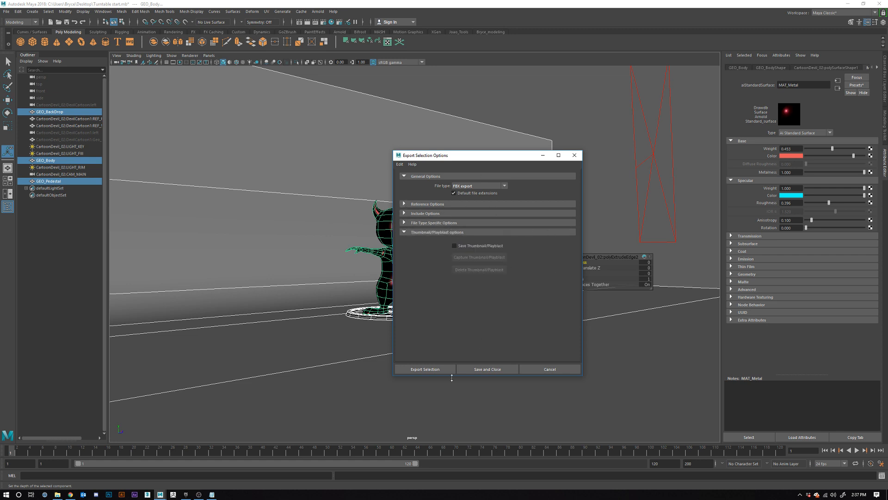
Step: Export the selection as GEO.fbx into the Exports_for_UE4 folder, replacing the existing file
left_click(433, 370)
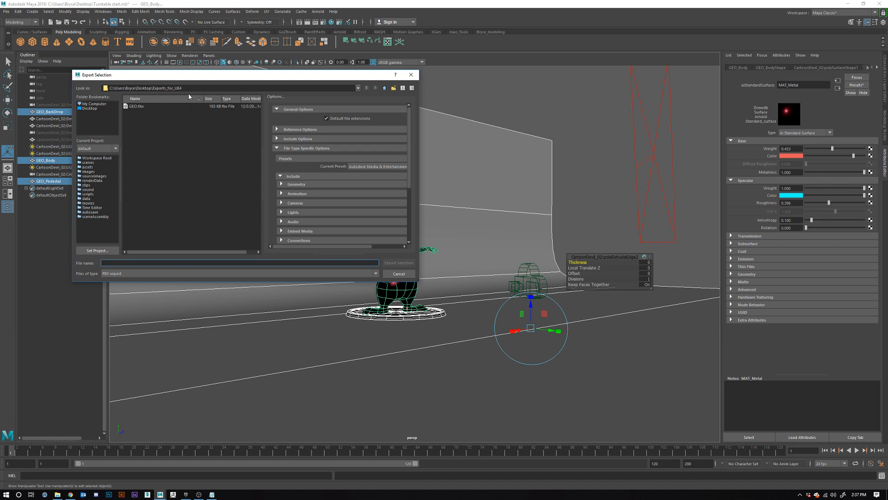
left_click(139, 107)
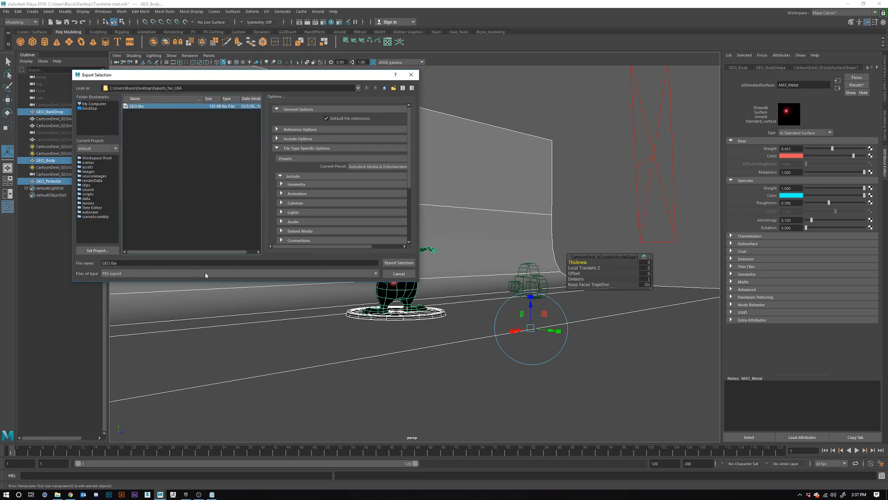
left_click(398, 263)
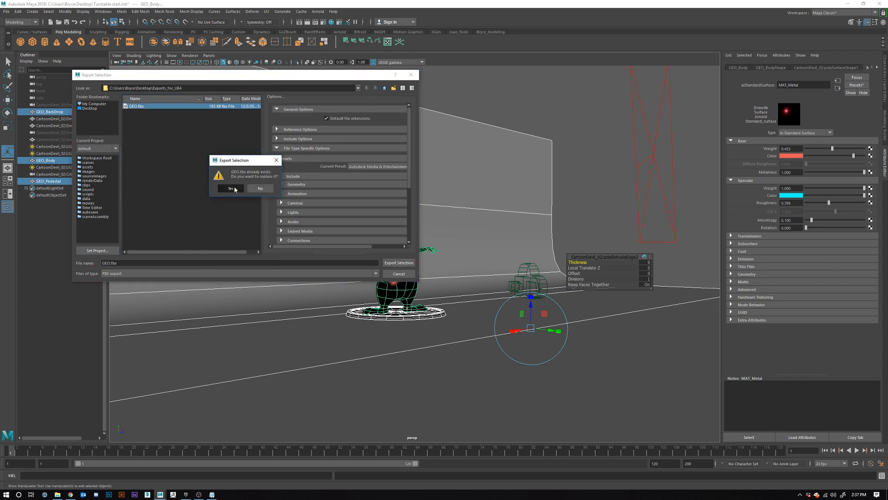
left_click(234, 189)
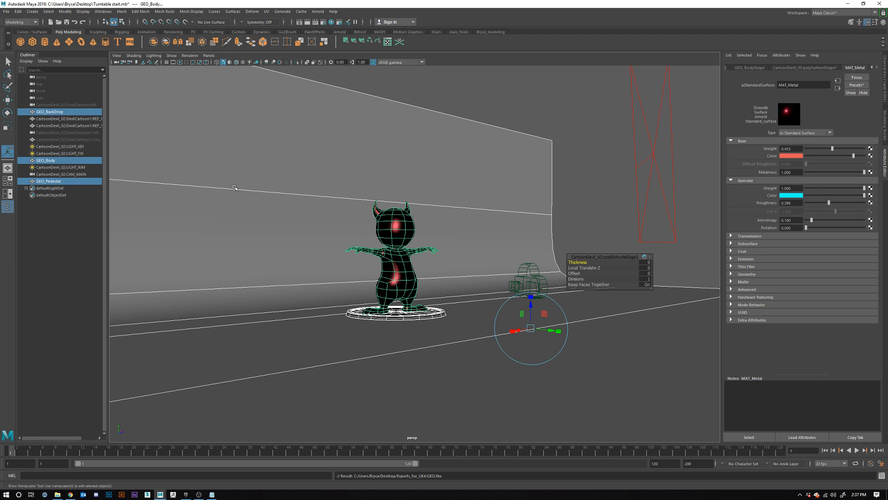
Step: Switch to the Epic Games Launcher and launch Unreal Engine 4.21.0
left_click(863, 4)
left_click(685, 27)
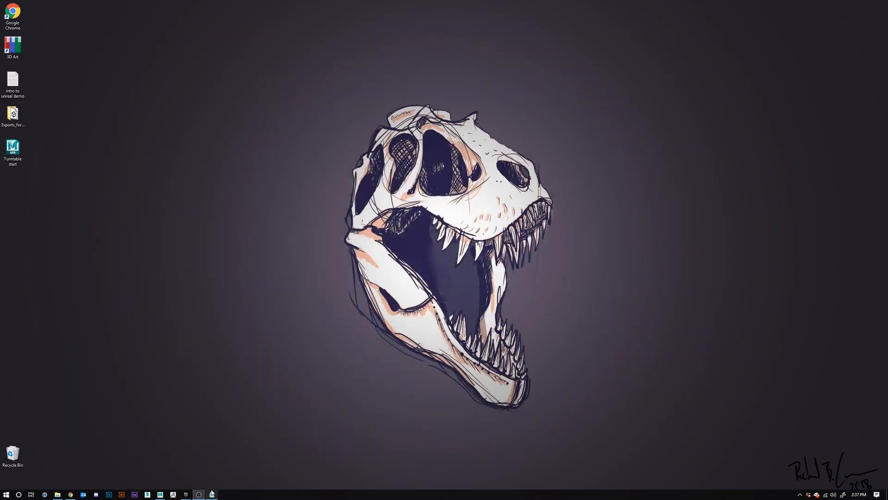
left_click(186, 495)
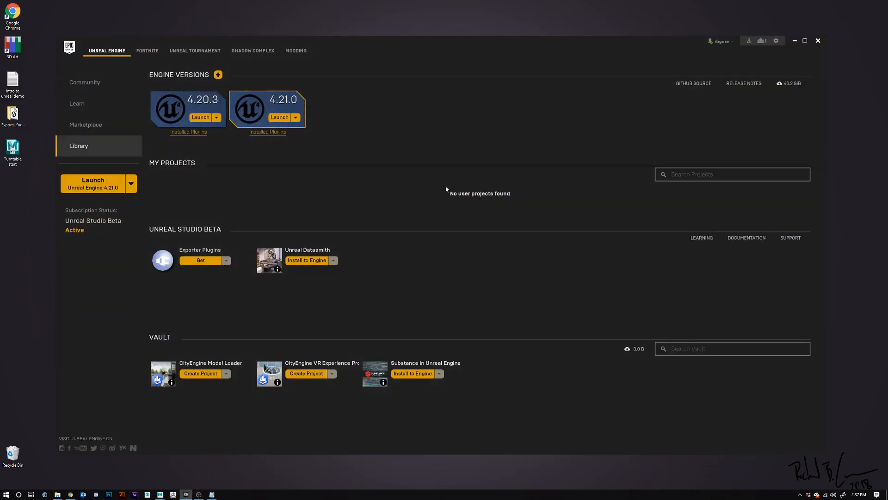
left_click(280, 117)
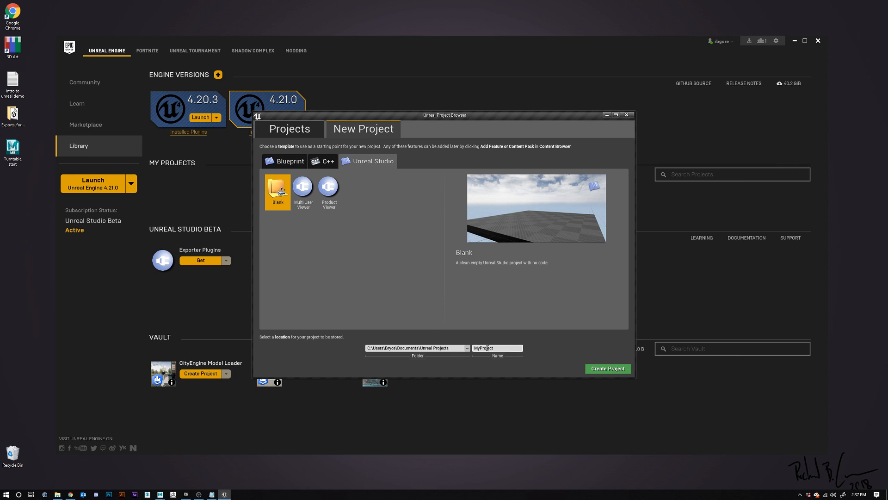
Step: Create a blank Unreal Studio project named Demo_Turntable
left_click_drag(499, 347, 434, 345)
type("Demo")
type("_Turntable")
left_click(597, 369)
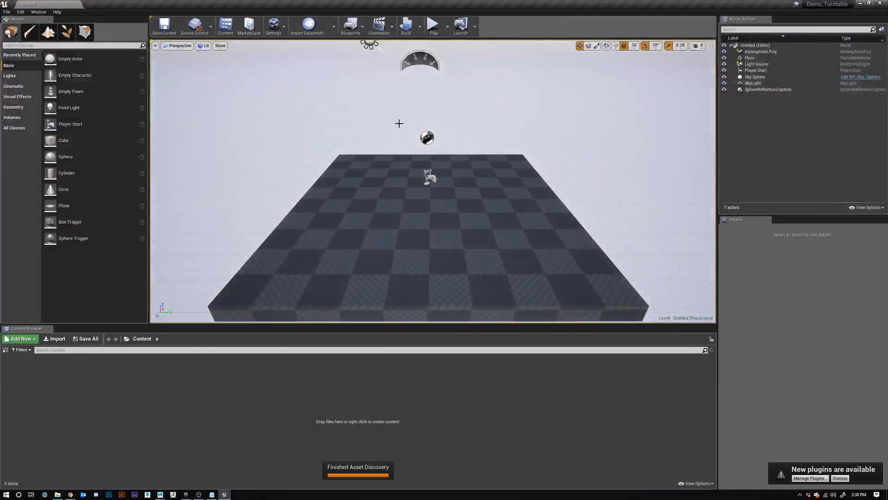
mouse_move(478, 198)
right_mouse_down()
mouse_move(478, 206)
mouse_move(487, 191)
right_mouse_up()
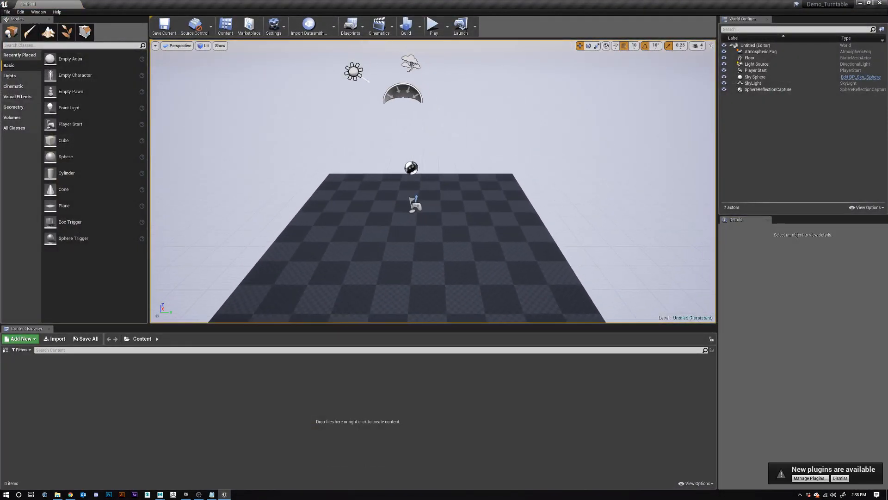
left_click_drag(487, 190, 540, 185, "alt")
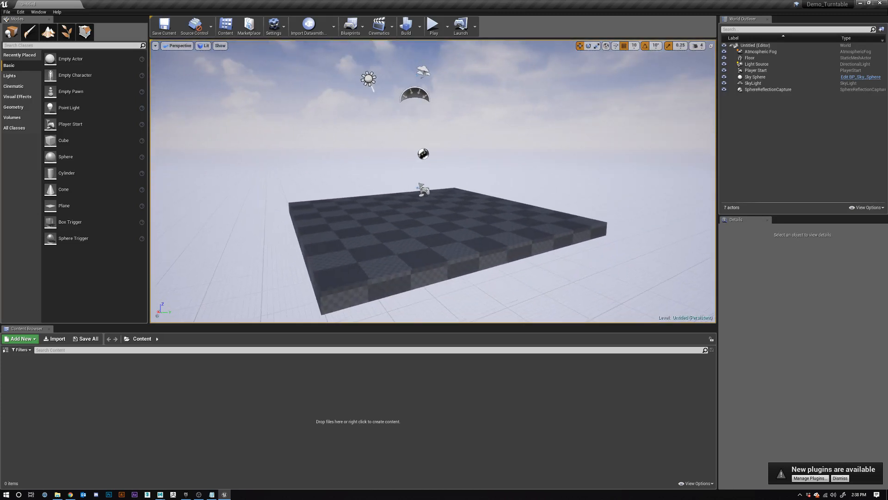
middle_click_drag(485, 190, 477, 227, "alt")
left_click_drag(478, 226, 439, 236, "alt")
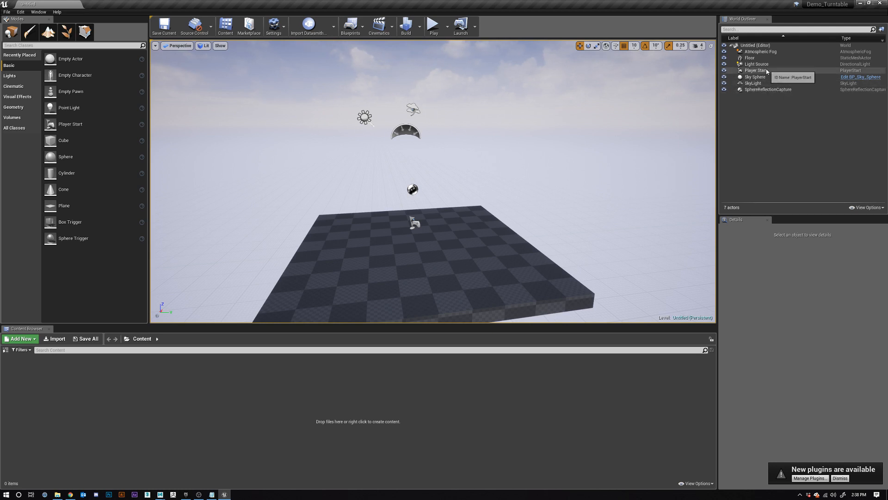
left_click(758, 64)
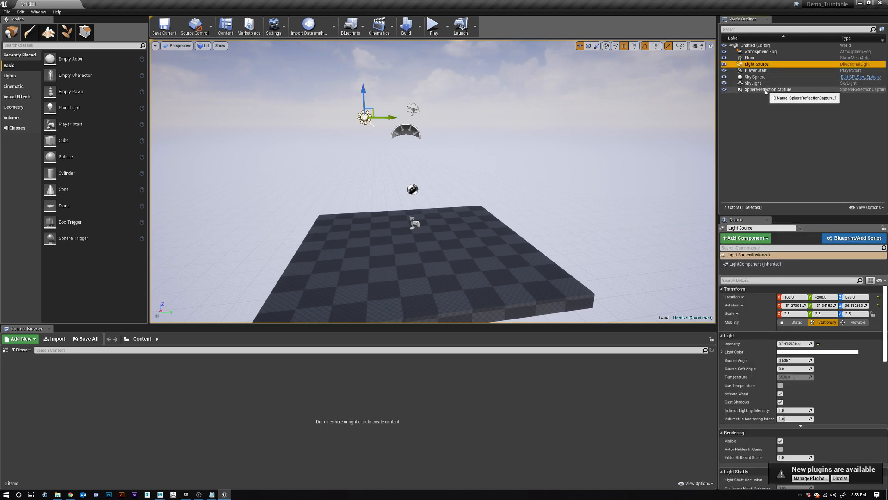
left_click(761, 52)
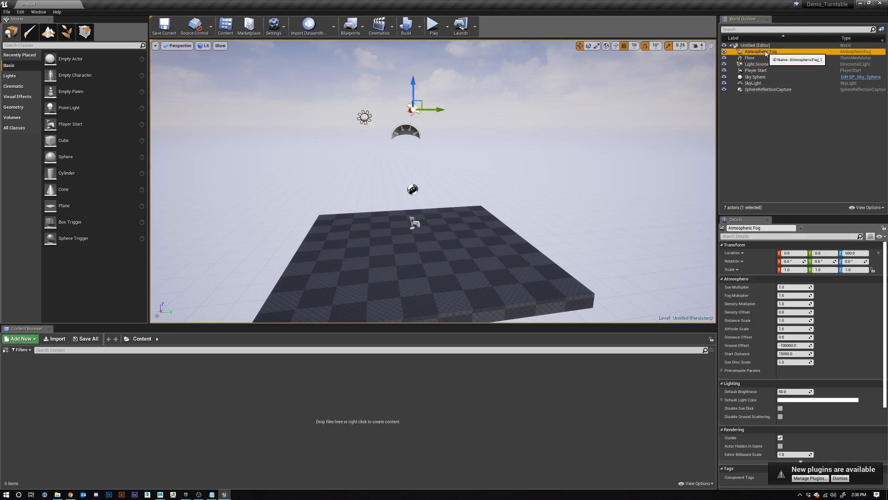
left_click(757, 64, "ctrl")
left_click(756, 70, "ctrl")
left_click(755, 77, "ctrl")
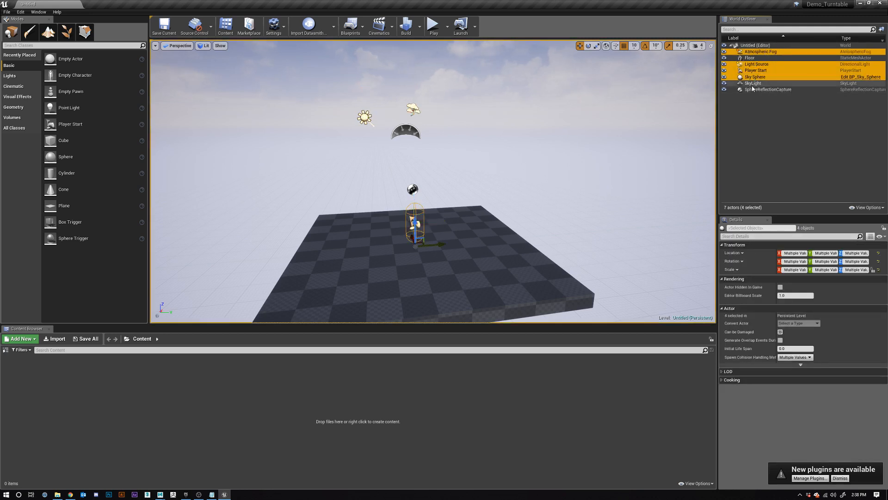
left_click(753, 83, "ctrl")
left_click(753, 90, "ctrl")
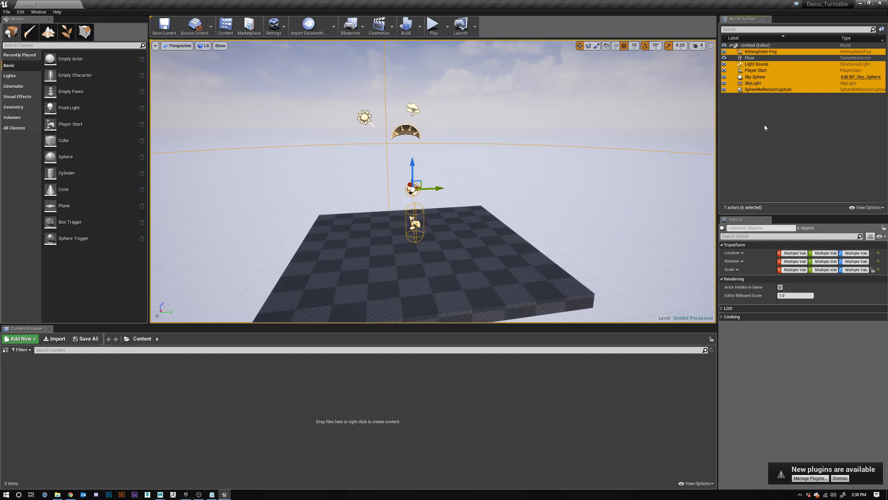
Step: Create a new folder in the World Outliner with its default name
right_click(785, 121)
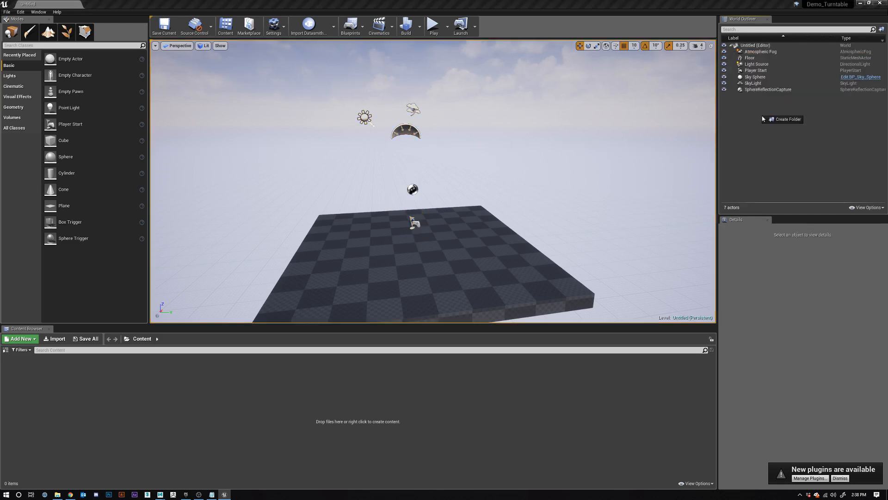
left_click(790, 120)
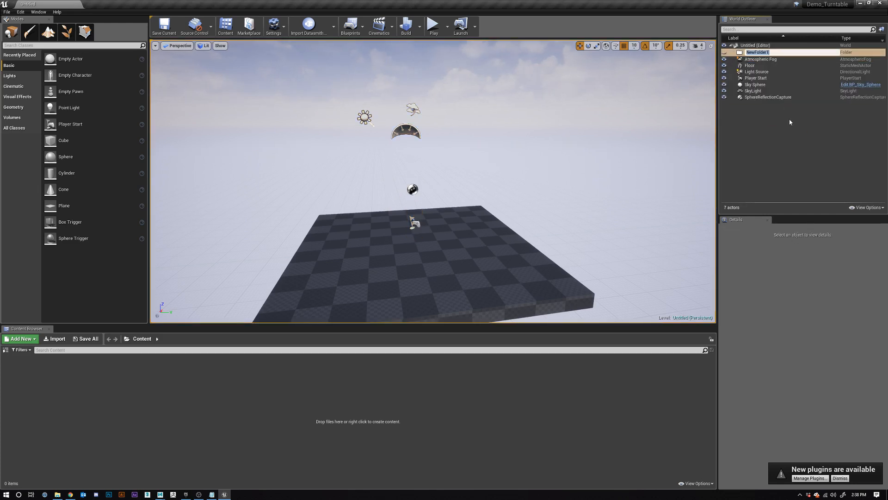
left_click(753, 48)
left_click(754, 52)
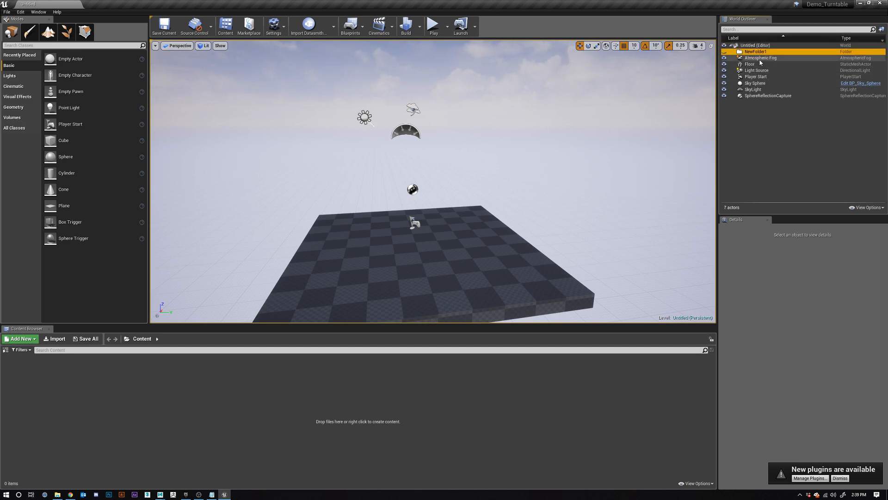
Step: Move Atmospheric Fog, Light Source, Player Start, Sky Sphere, SkyLight and SphereReflectionCapture into the new World Outliner folder
left_click(759, 57)
left_click(757, 70, "ctrl")
left_click(757, 76, "ctrl")
left_click(757, 83, "ctrl")
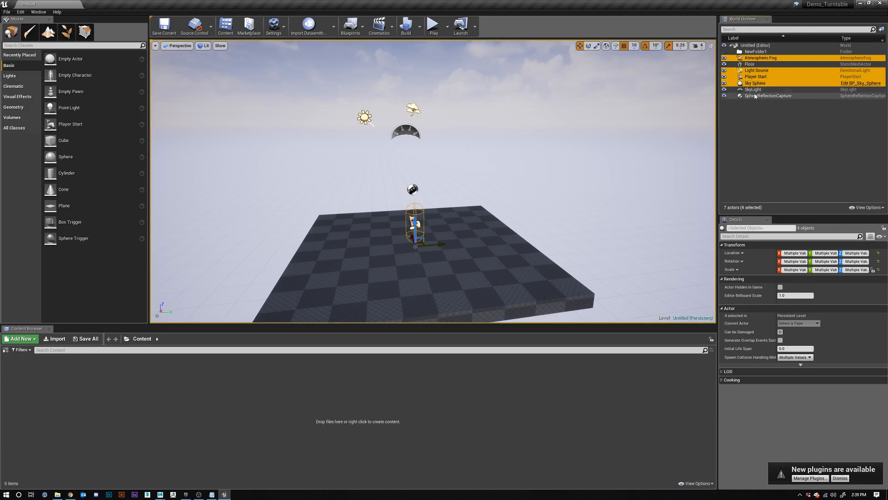
left_click(756, 89, "ctrl")
left_click(757, 95, "ctrl")
left_click_drag(757, 95, 760, 53)
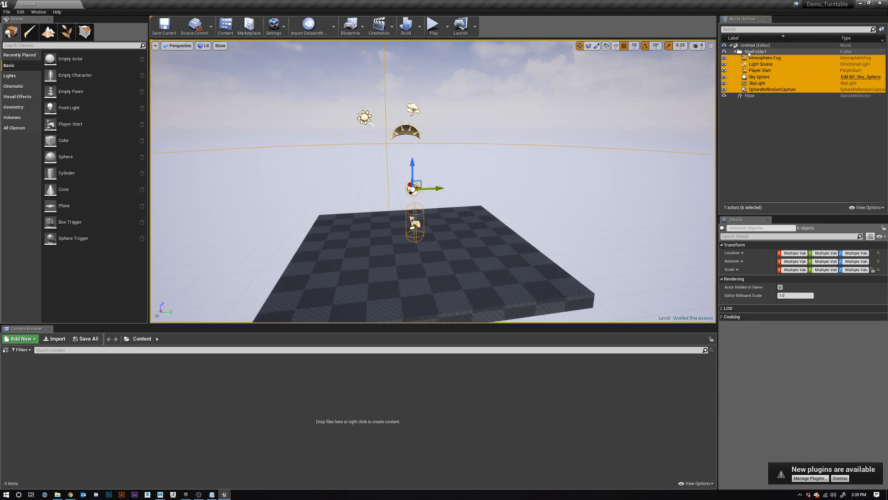
Step: Collapse the new World Outliner folder and rename it Lighting
double_click(752, 52)
right_click(752, 53)
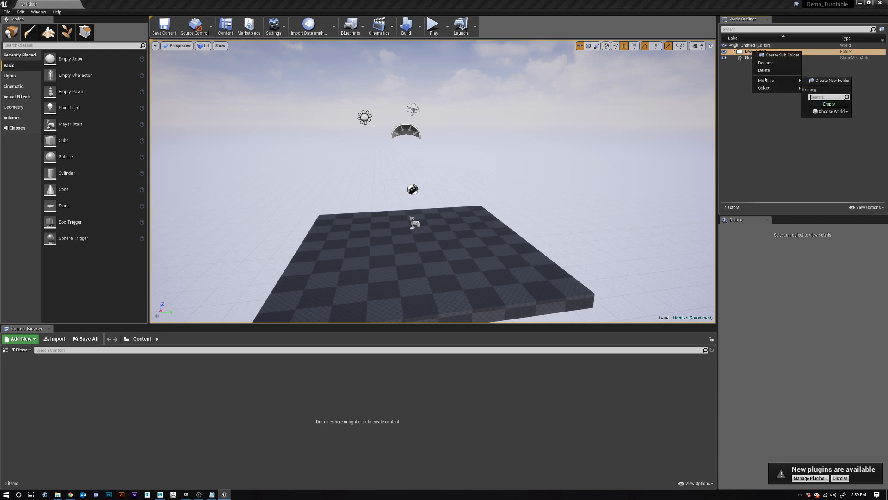
left_click(764, 62)
type("Lighting")
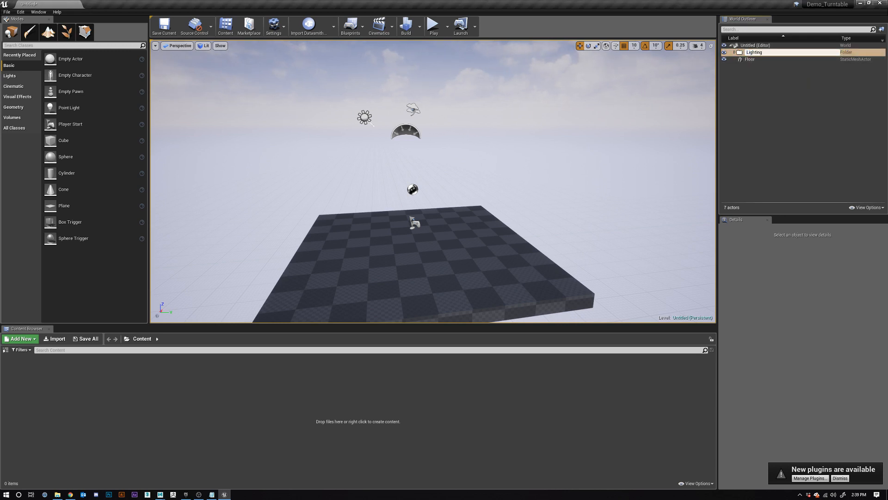
key("Return")
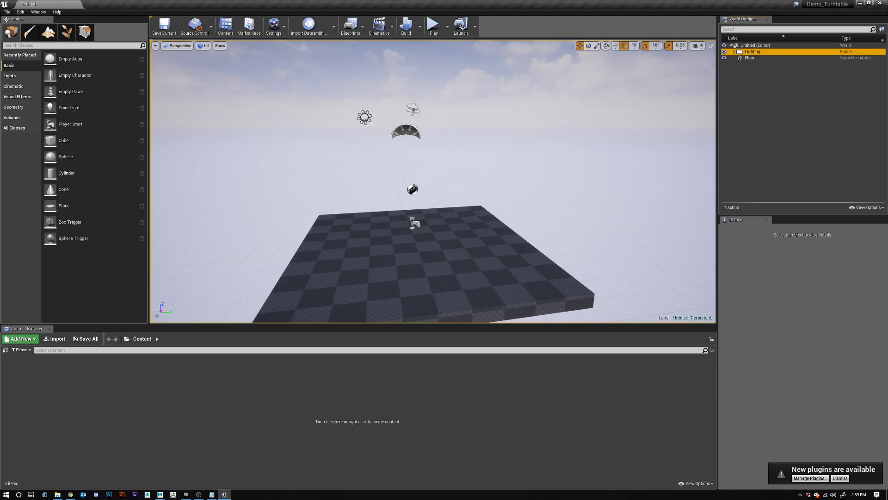
left_click(797, 97)
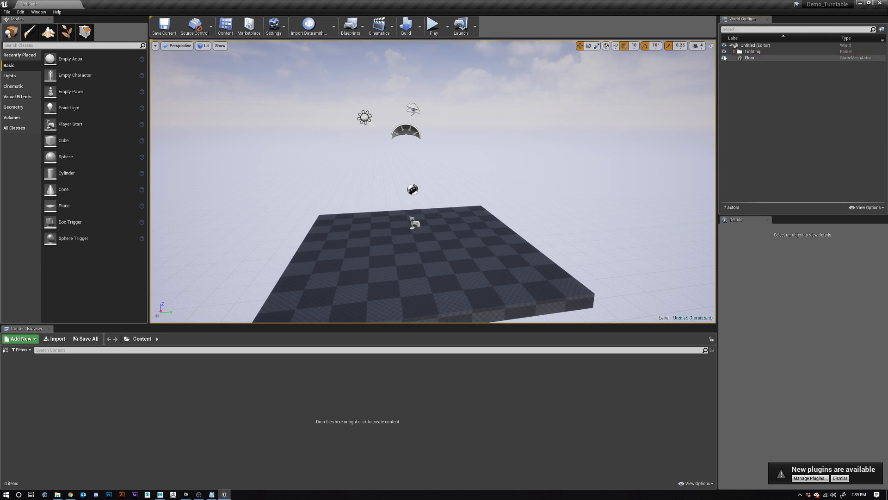
Step: Toggle the visibility of the Lighting folder and the whole level, and look through the folder's contents
left_click(724, 52)
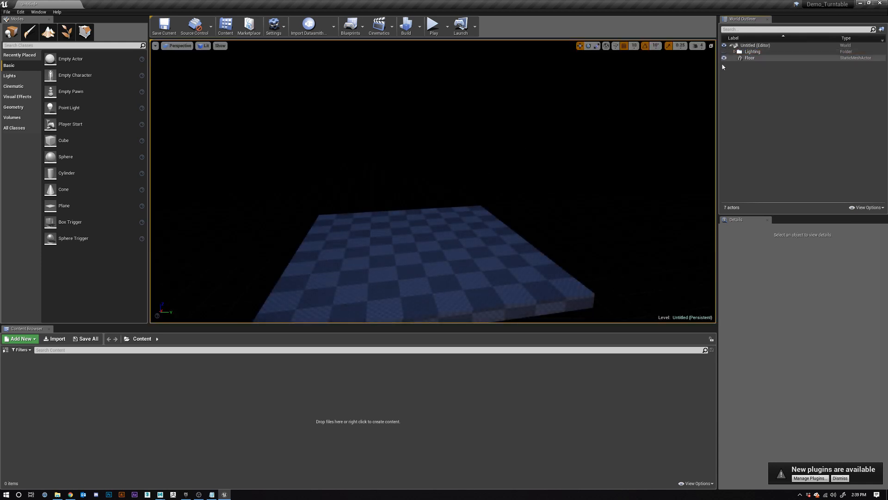
left_click(724, 45)
left_click(724, 45)
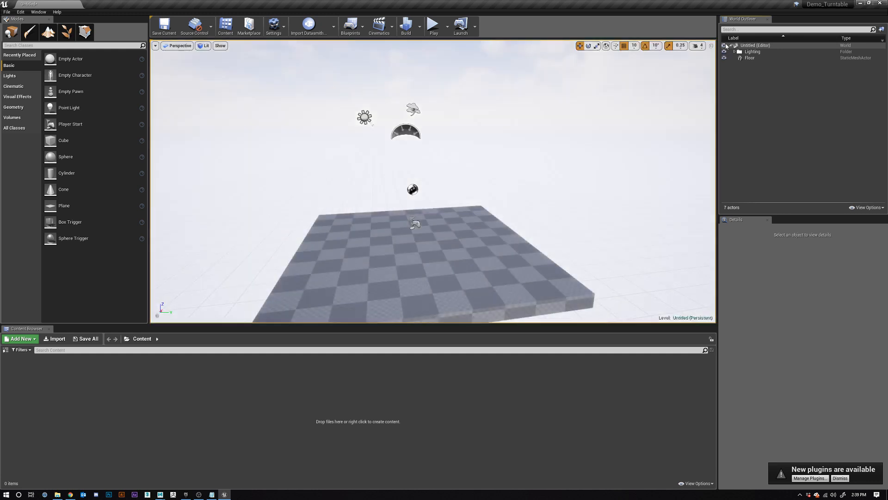
left_click(735, 51)
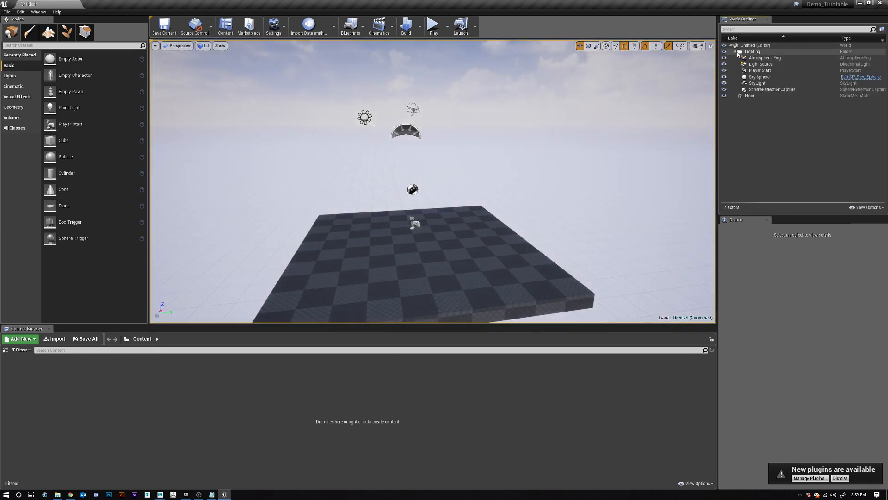
left_click(735, 51)
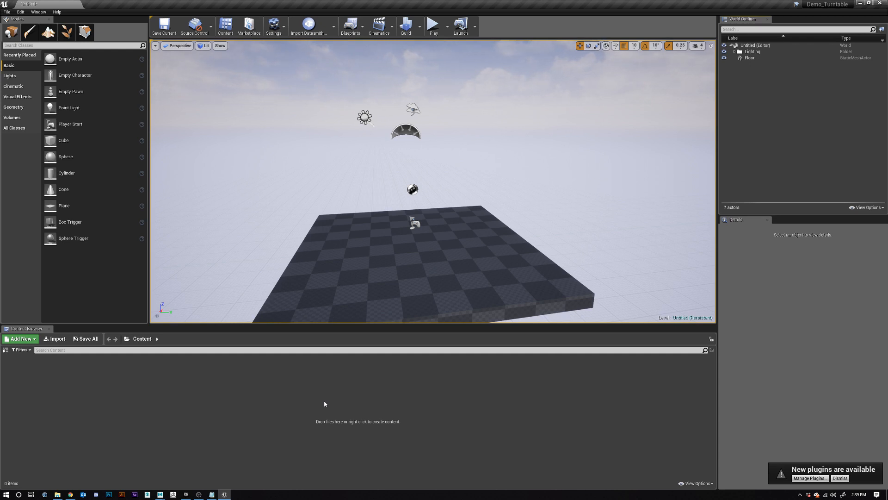
Step: Show the content folder tree and import everything from GEO.fbx into the Content folder with the default FBX options, then close the message log
left_click(6, 350)
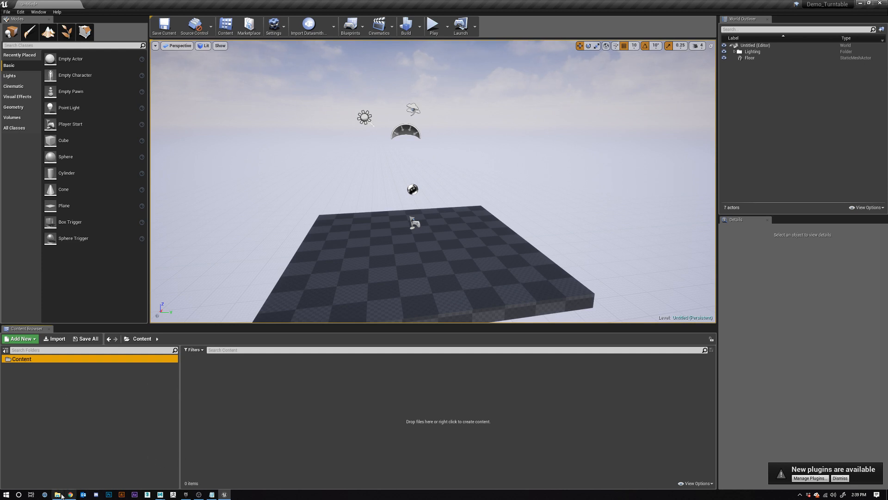
right_click(99, 391)
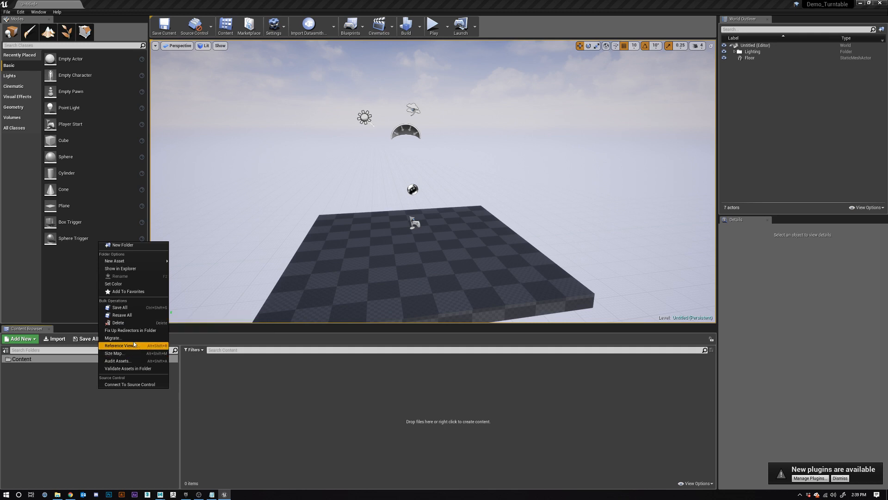
left_click(83, 383)
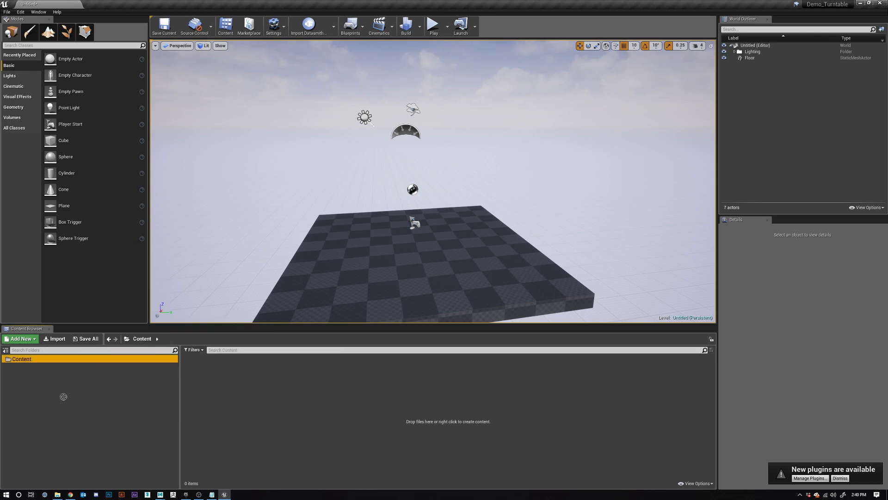
left_click_drag(58, 359, 58, 361)
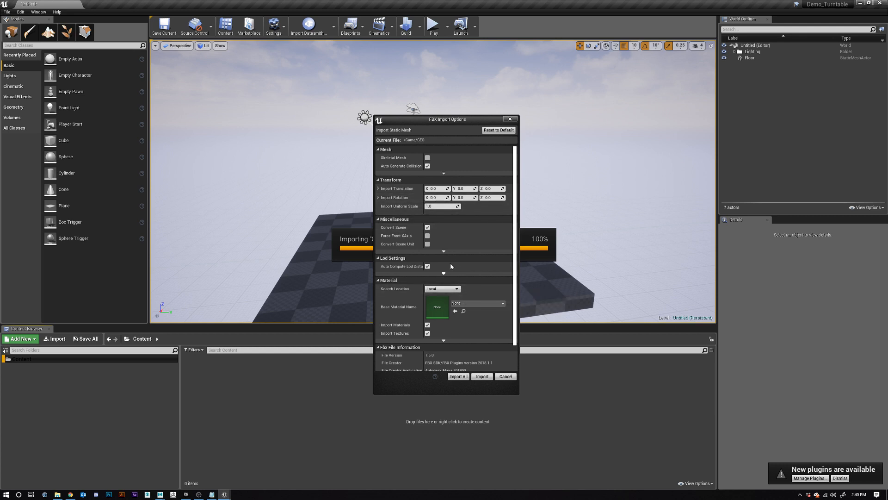
left_click(457, 377)
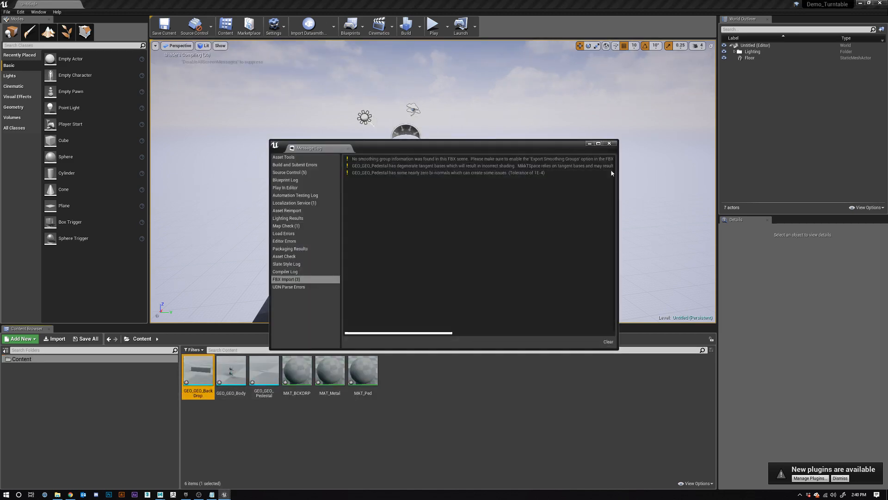
left_click(609, 143)
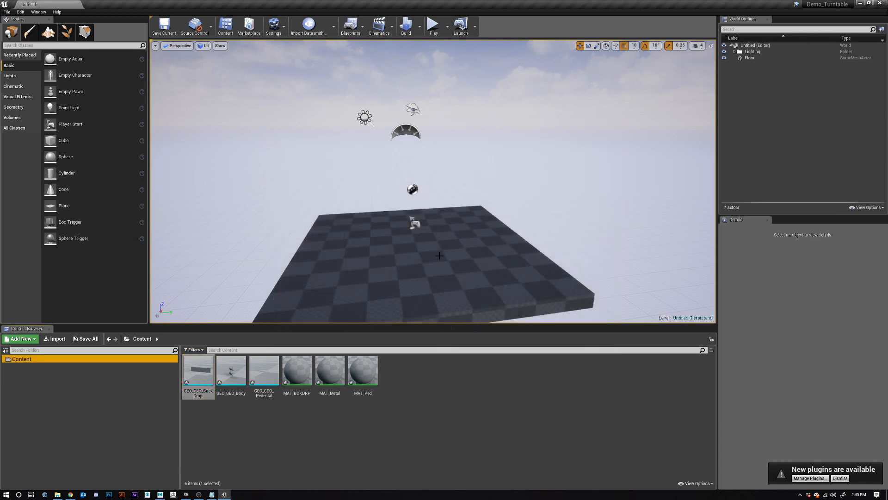
scroll(435, 237, "up", 5)
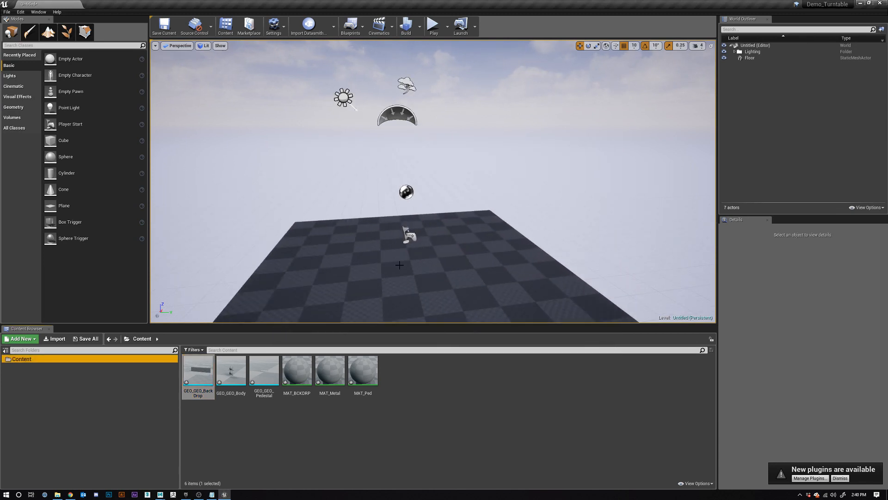
middle_click_drag(463, 231, 532, 144, "alt")
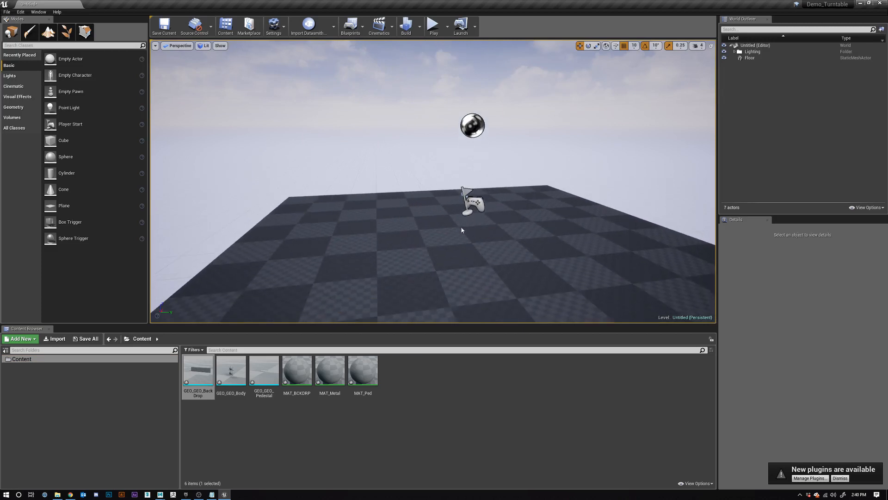
left_click_drag(463, 231, 573, 227, "alt")
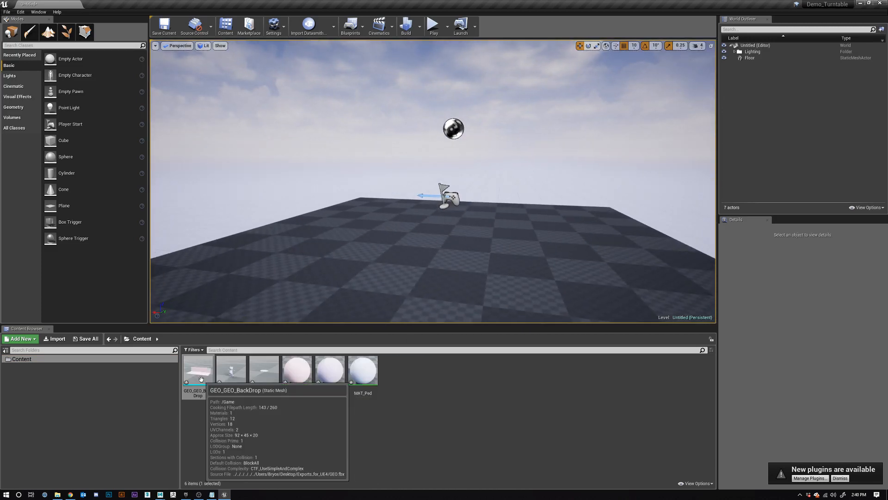
left_click(265, 428)
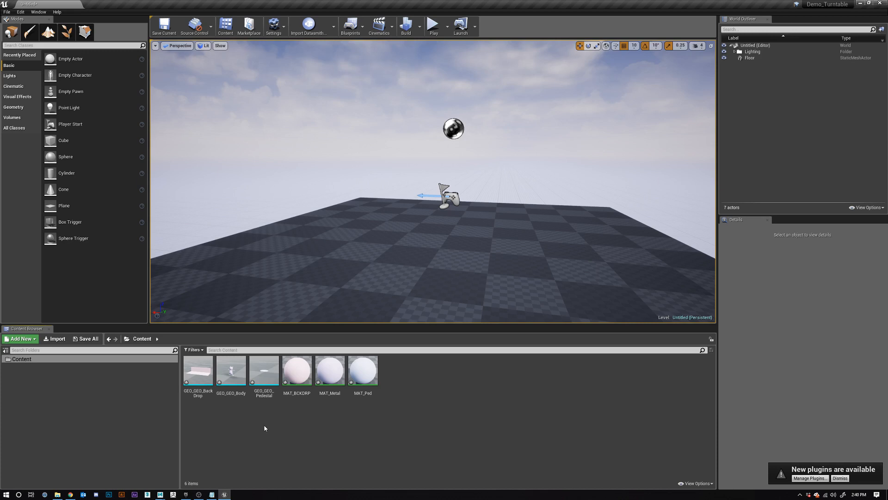
left_click(195, 373)
left_click(227, 369, "ctrl")
left_click(259, 371, "ctrl")
left_click(282, 373, "ctrl")
key("ctrl+z")
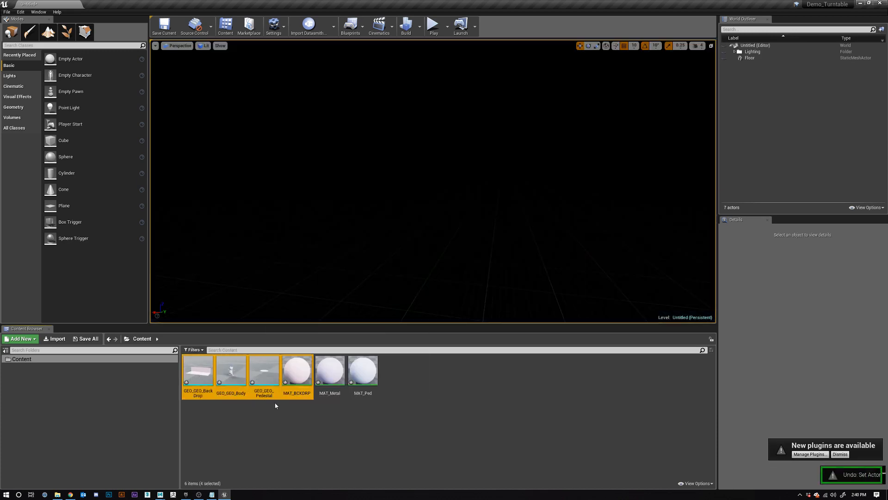
left_click(724, 46)
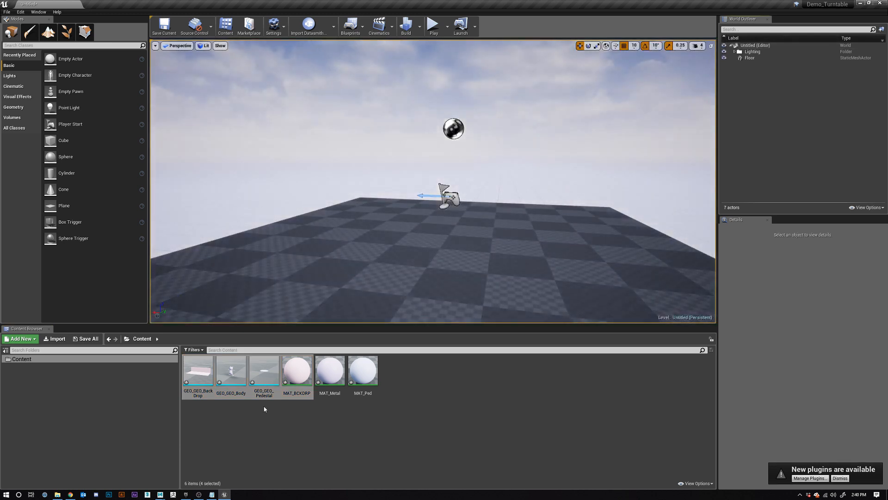
Step: Place the GEO_GEO_BackDrop, GEO_GEO_Body and GEO_GEO_Pedestal meshes together in the level, at about X 40, Y -140, Z 20
left_click(241, 416)
left_click(207, 361)
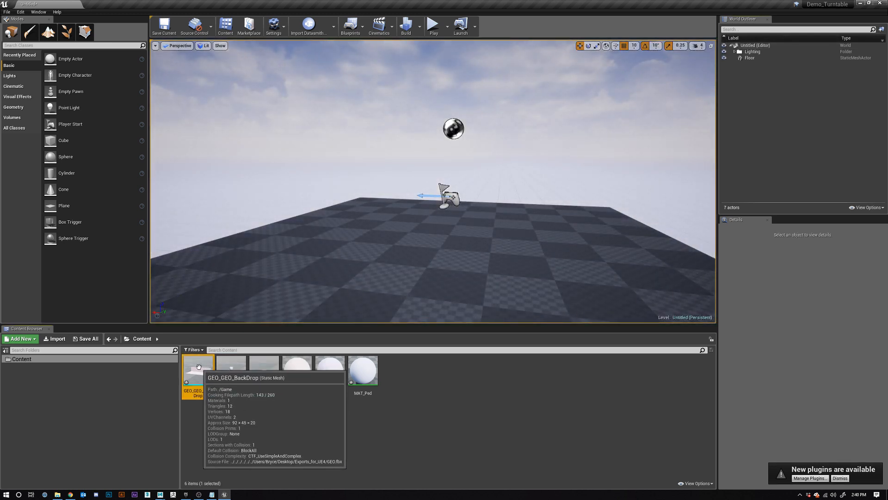
left_click(232, 370, "ctrl")
left_click_drag(265, 371, 414, 252, "ctrl")
scroll(440, 238, "up", 5)
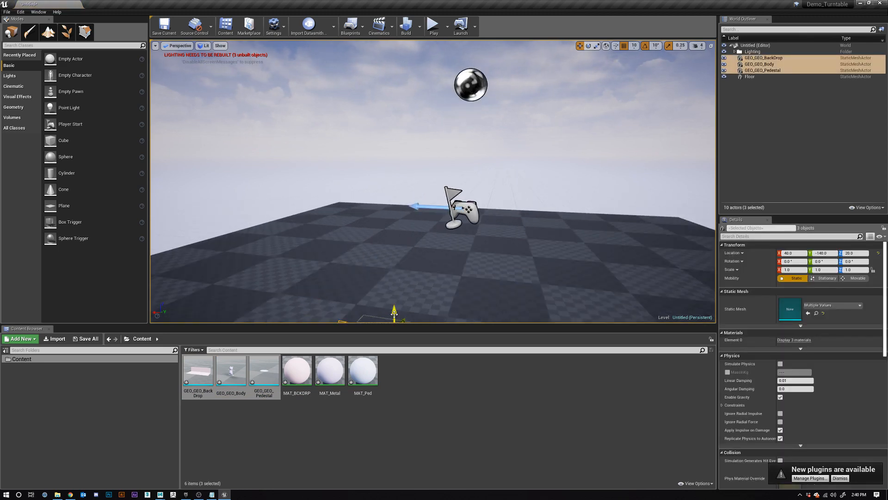
Step: Raise the three placed meshes above the floor to a Z location of 30
left_click_drag(395, 311, 393, 284)
left_click_drag(478, 279, 564, 266, "alt")
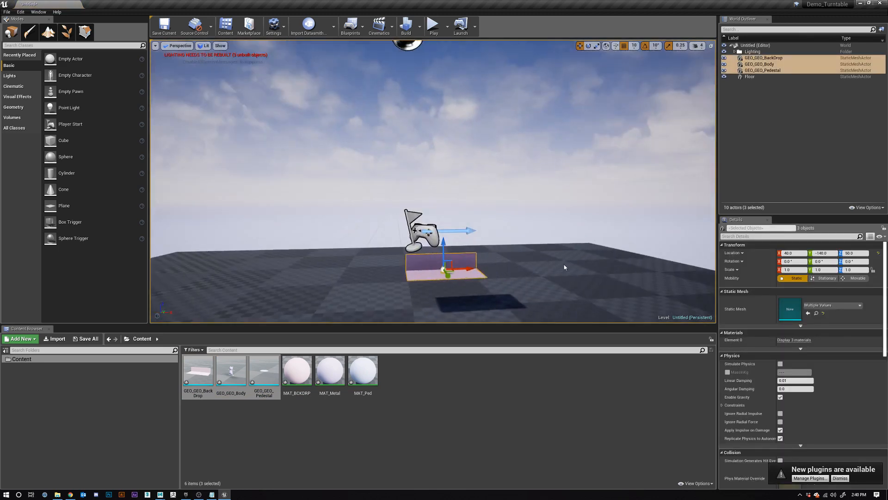
right_click_drag(556, 276, 606, 280, "alt")
key("f")
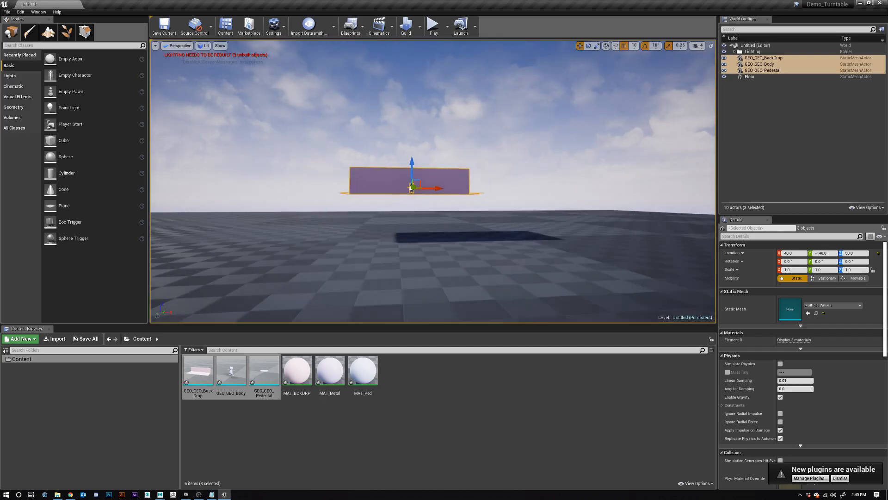
left_click_drag(412, 171, 411, 185)
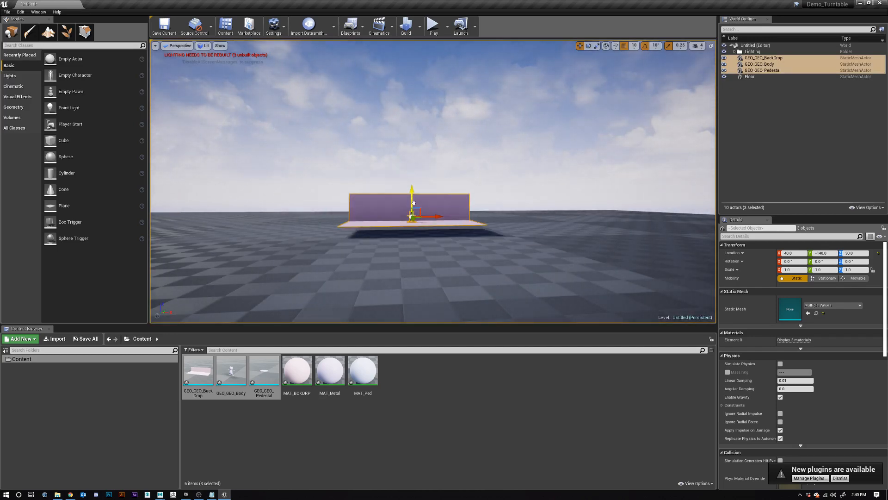
Step: Inspect the placed character, pedestal and backdrop up close, and undo a trial move of the meshes along Y
scroll(404, 253, "up", 5)
middle_click_drag(404, 253, 401, 203, "alt")
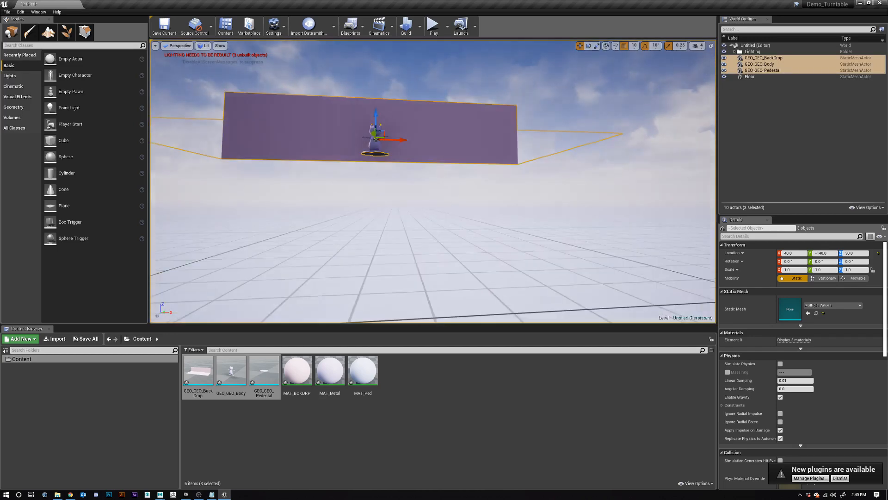
left_click_drag(374, 160, 398, 199, "alt")
scroll(371, 119, "up", 5)
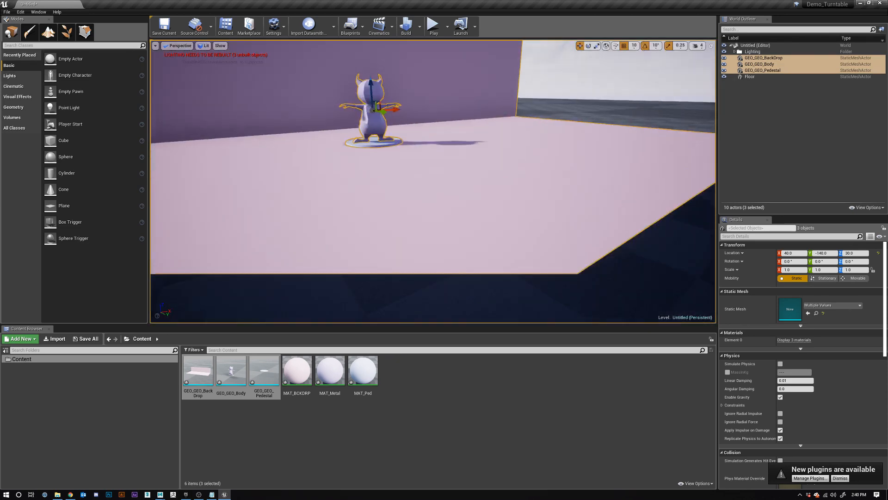
left_click_drag(380, 110, 519, 125)
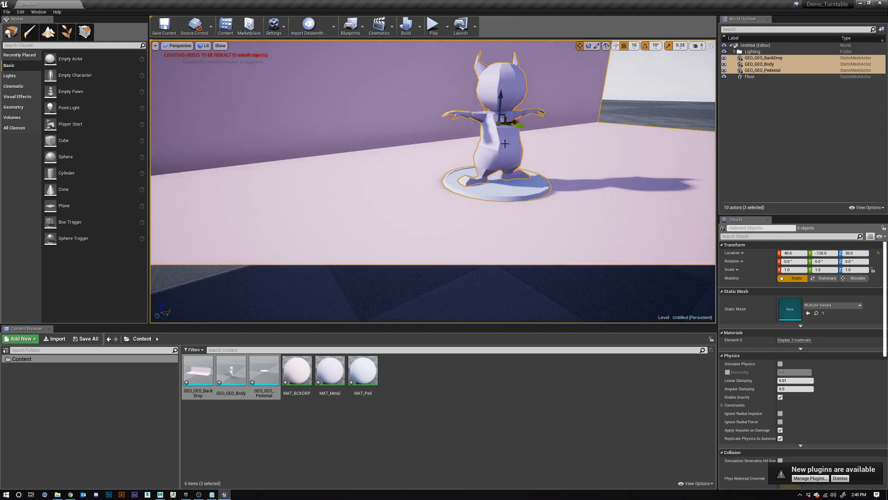
key("ctrl+z")
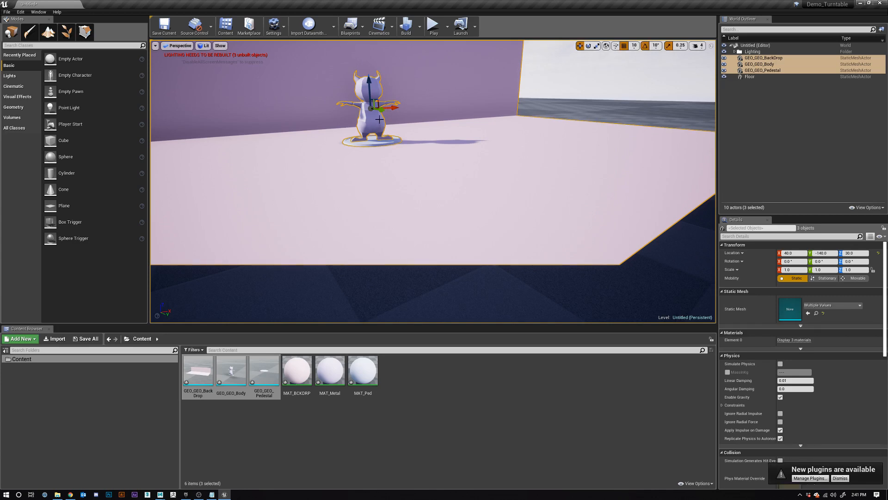
mouse_move(409, 174)
left_mouse_down()
mouse_move(410, 111)
mouse_move(389, 194)
mouse_move(411, 184)
left_mouse_up()
left_click_drag(434, 127, 447, 130, "alt")
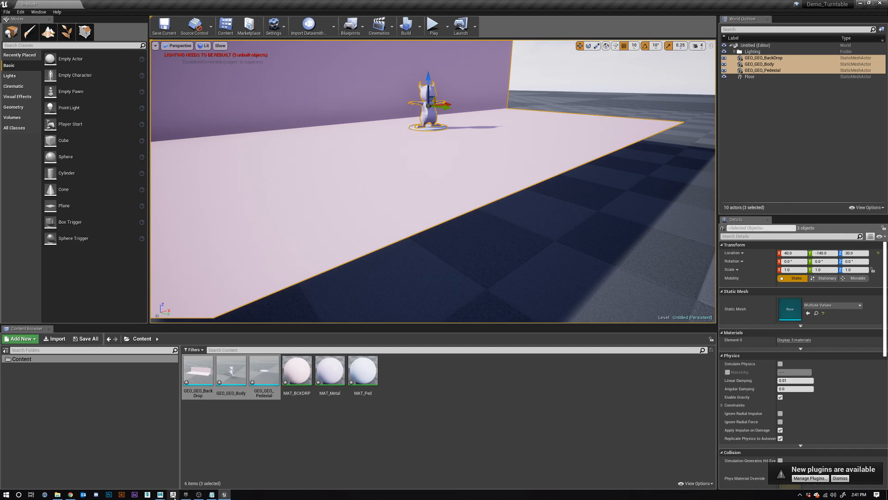
Step: Switch to Maya, compare the backdrop, body and pedestal with and without smooth mesh preview, then leave the preview off and clear the selection
mouse_move(160, 494)
left_click(139, 479)
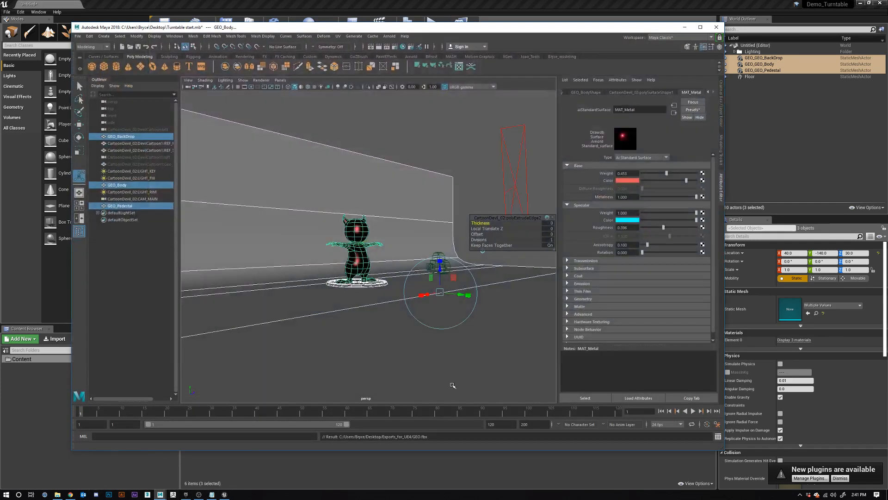
scroll(340, 259, "up", 6)
key("3")
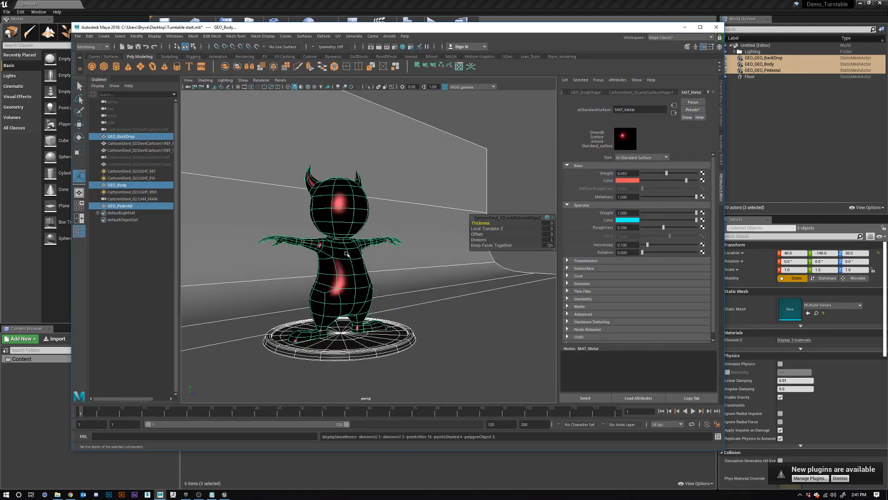
key("1")
key("3")
key("1")
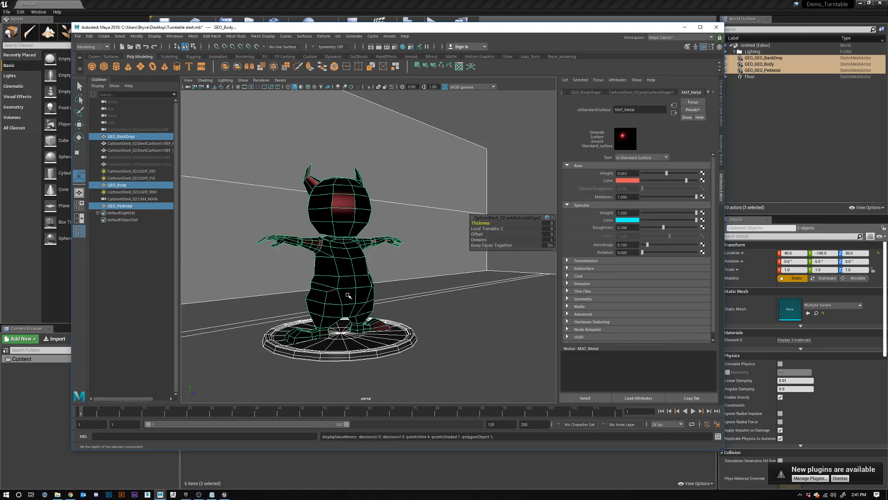
key("3")
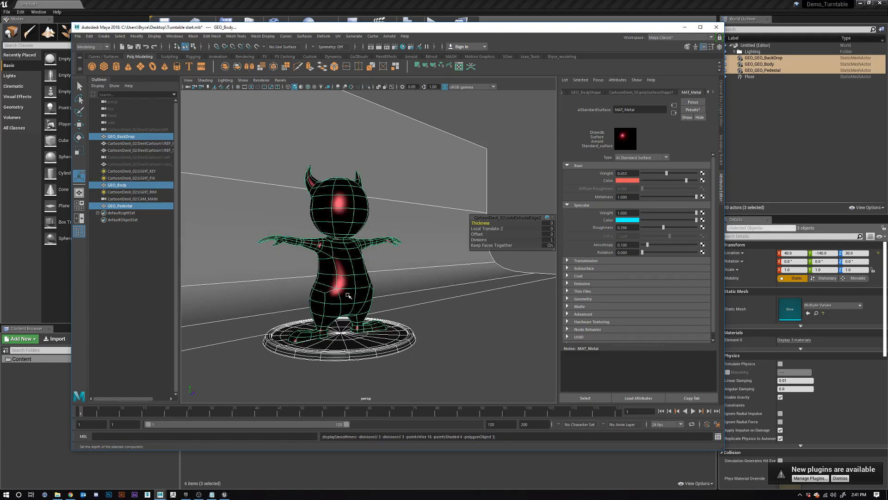
key("1")
left_click(518, 150)
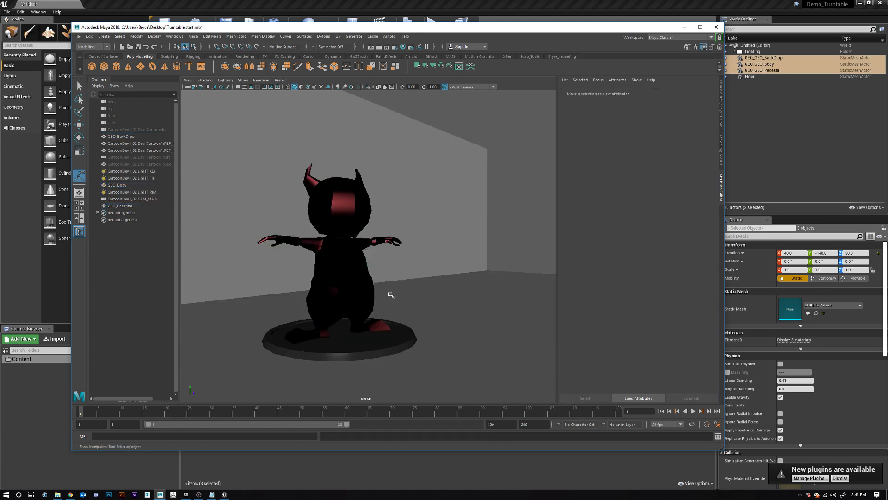
Step: Examine the unsmoothed body and pedestal in Maya, and compare them with the imported character in Unreal Engine's viewport
left_click(354, 322)
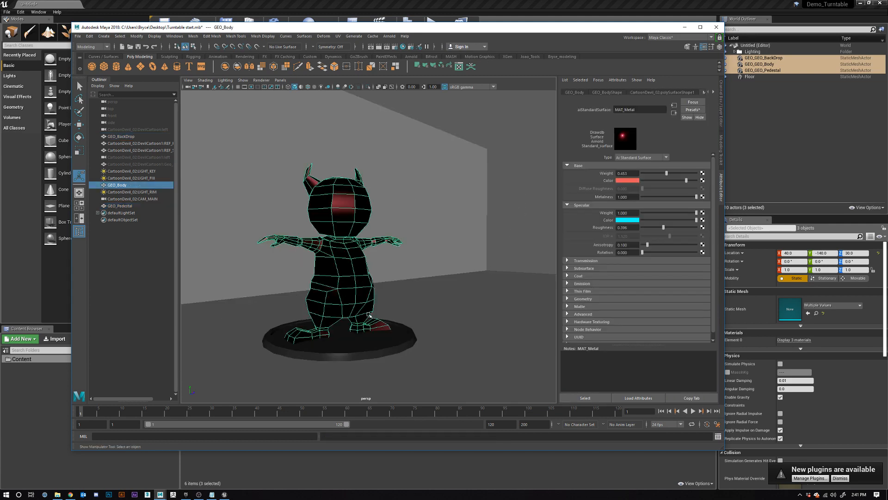
left_click(402, 342, "shift")
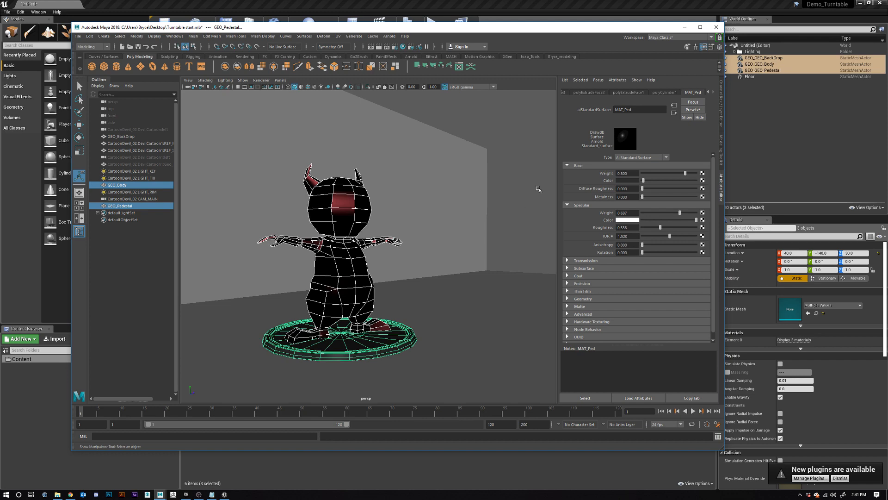
left_click(539, 189)
left_click_drag(485, 28, 477, 218)
left_click_drag(448, 96, 509, 100, "alt")
left_click_drag(430, 97, 467, 134, "alt")
scroll(422, 141, "down", 6)
scroll(416, 204, "up", 10)
scroll(415, 207, "down", 4)
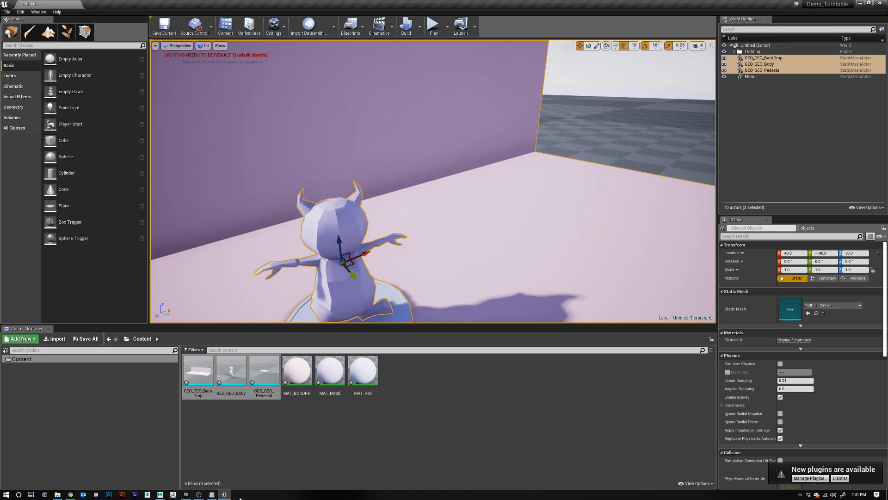
Step: Switch back to Maya and apply the Smooth operation to GEO_Body and to GEO_Pedestal
mouse_move(160, 494)
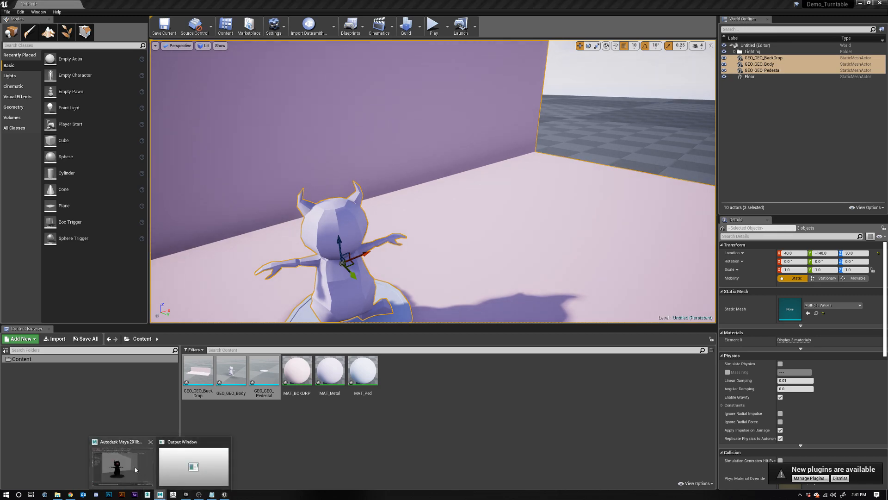
left_click(123, 462)
left_click_drag(499, 212, 485, 38)
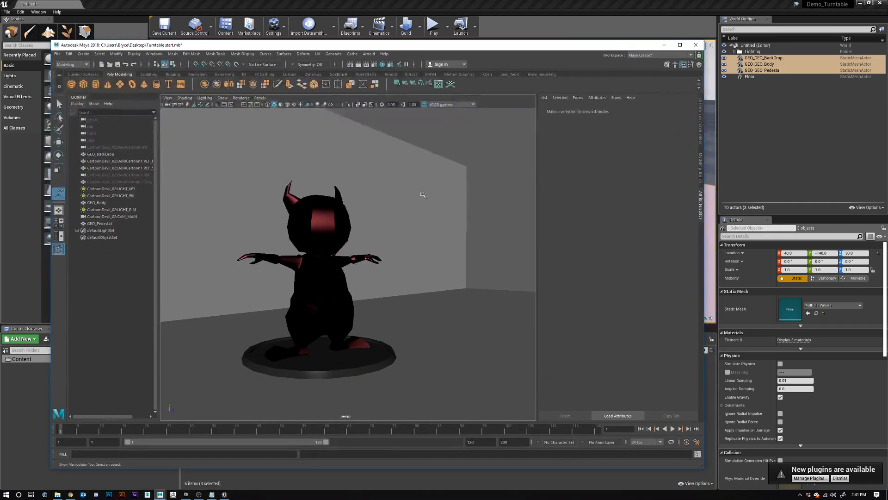
left_click(319, 253)
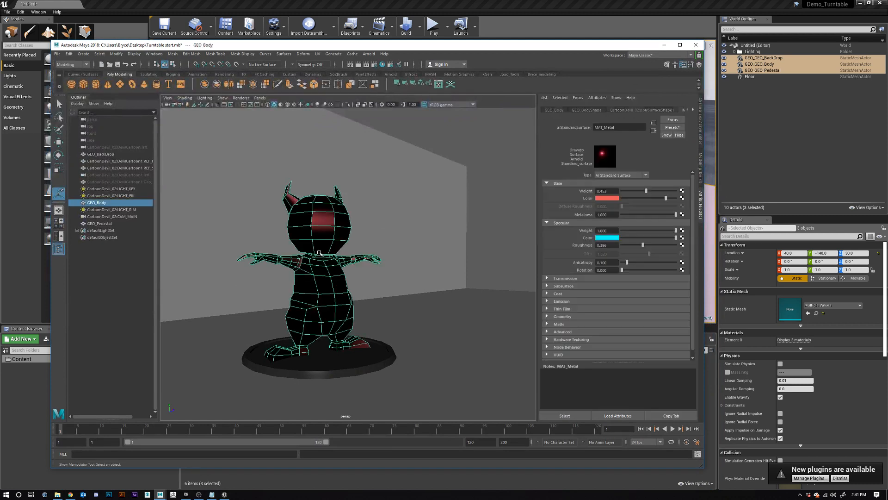
left_click(241, 84)
left_click(507, 191)
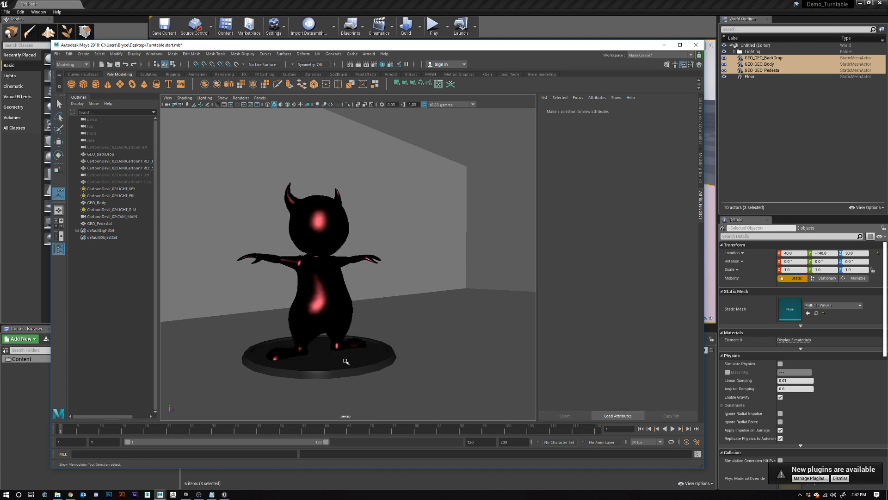
left_click(358, 362)
left_click(241, 84)
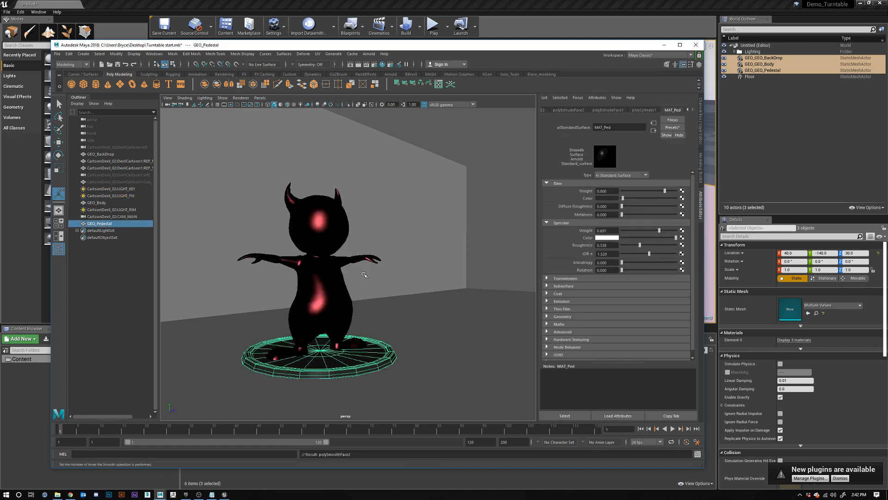
Step: Apply the Smooth operation to GEO_BackDrop and clear the selection
left_click(486, 186)
left_click(404, 237)
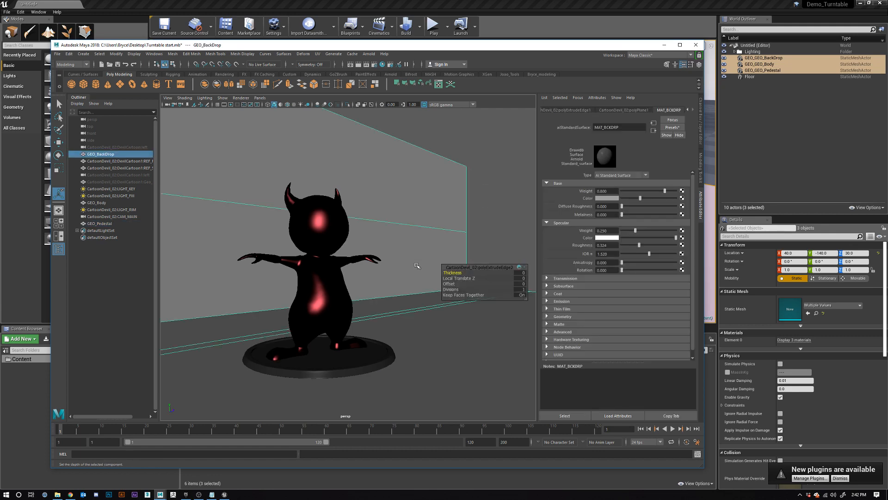
left_click(241, 84)
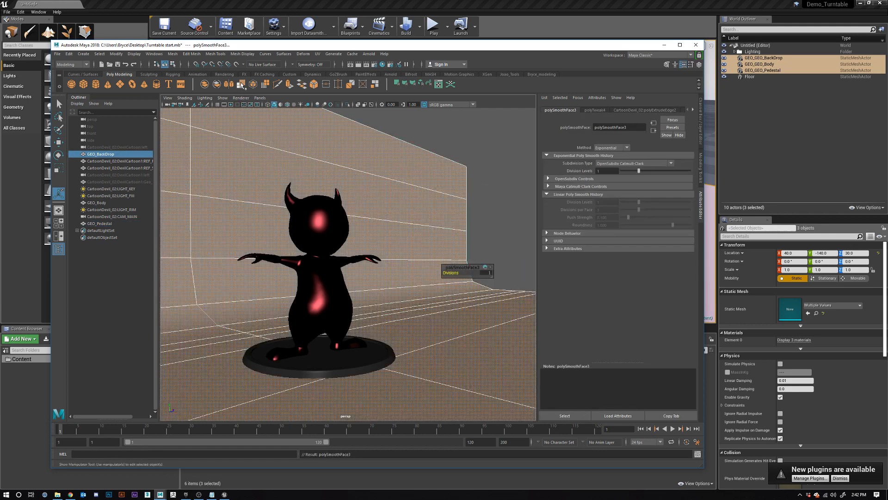
left_click(475, 340)
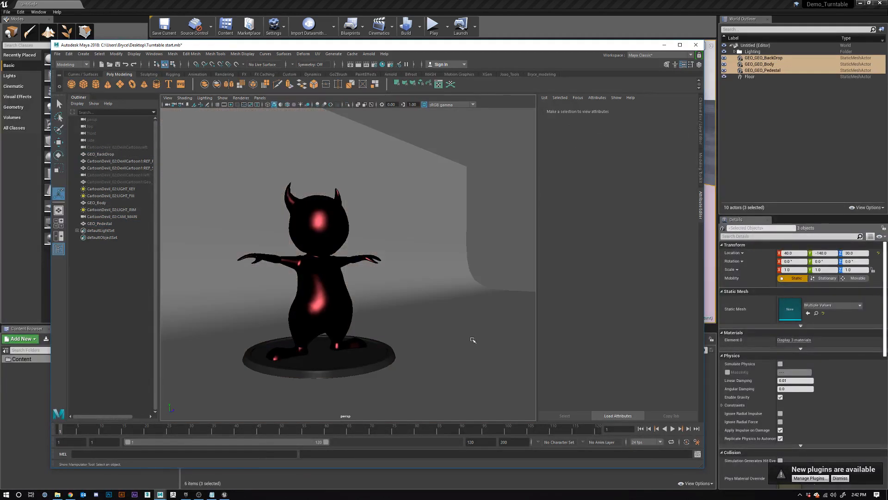
Step: Select the backdrop, body and pedestal and export the selection as FBX, overwriting GEO.fbx in the Exports_for_UE4 folder
scroll(310, 296, "down", 5)
left_click_drag(390, 278, 343, 357, "alt")
scroll(377, 282, "down", 3)
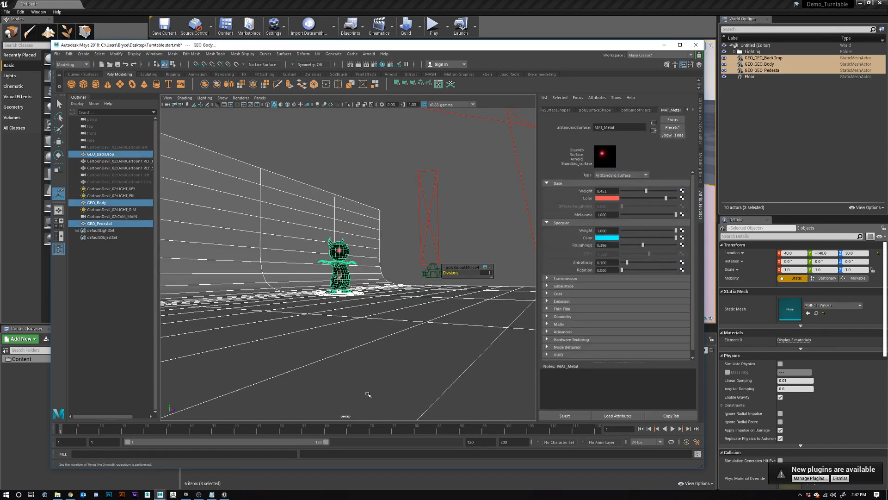
left_click(58, 54)
left_click(142, 151)
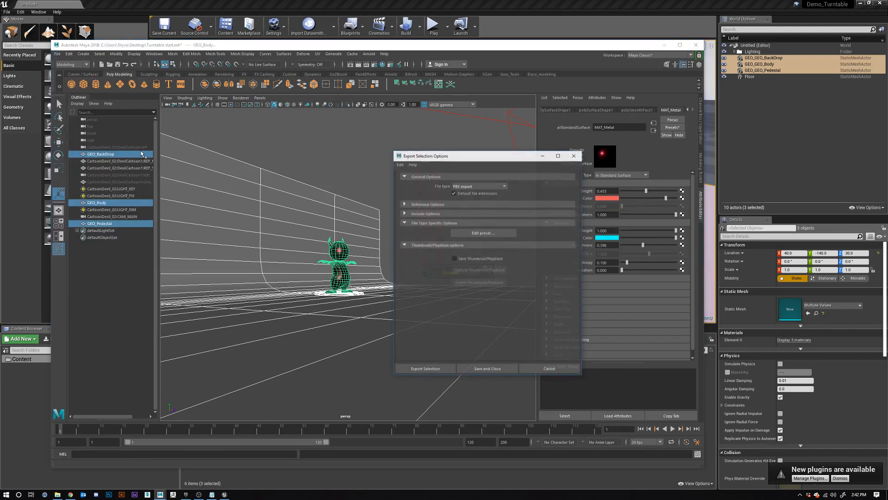
left_click(430, 369)
left_click(139, 106)
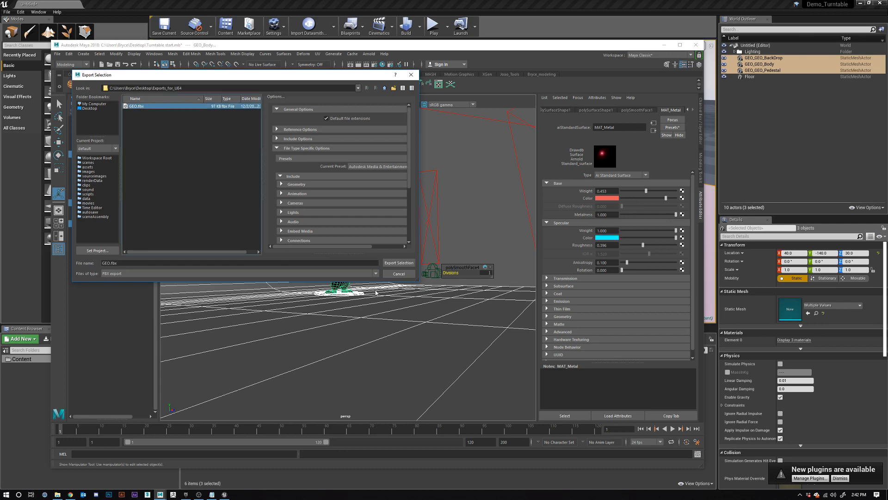
left_click(399, 263)
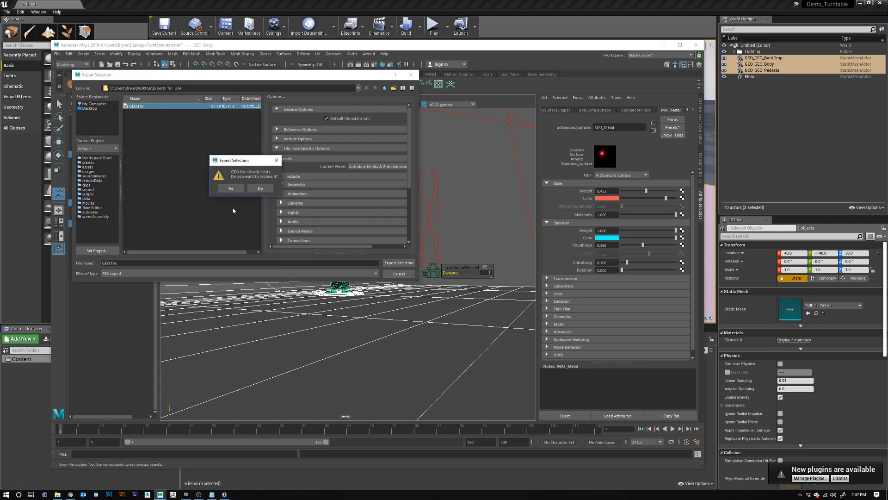
left_click(228, 190)
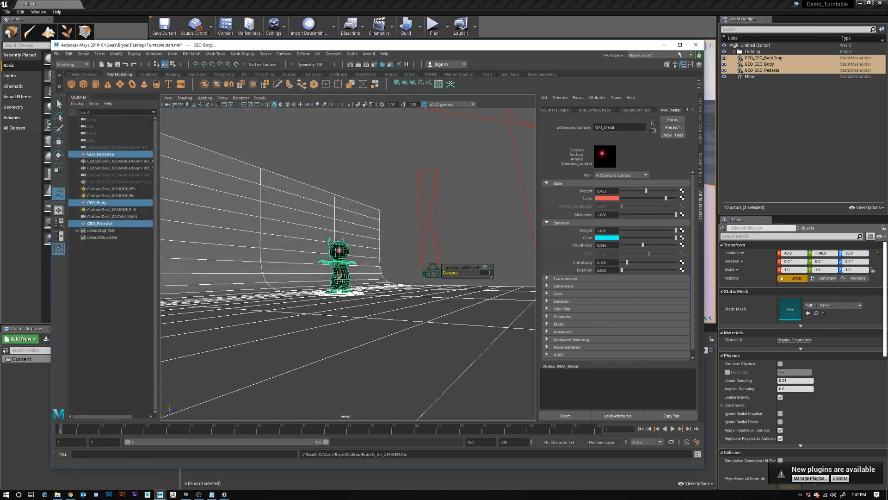
Step: Switch to Unreal Engine and delete the placed backdrop, body and pedestal meshes from the level
left_click(662, 46)
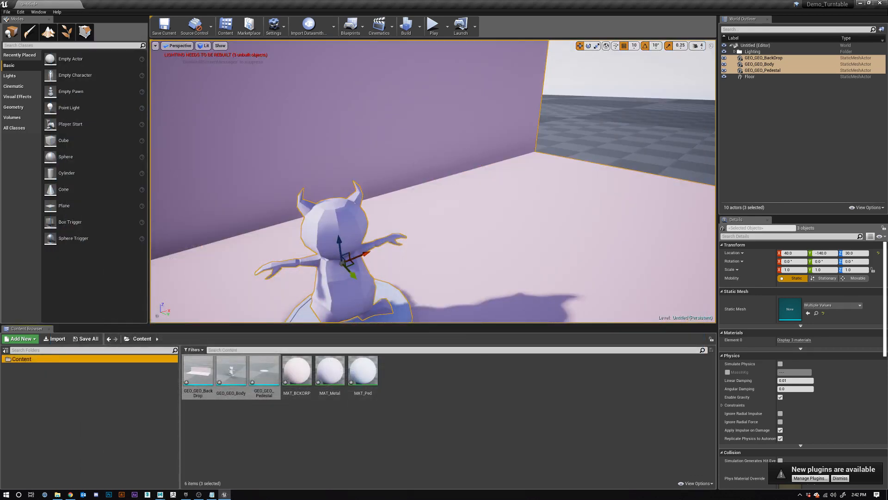
key("f")
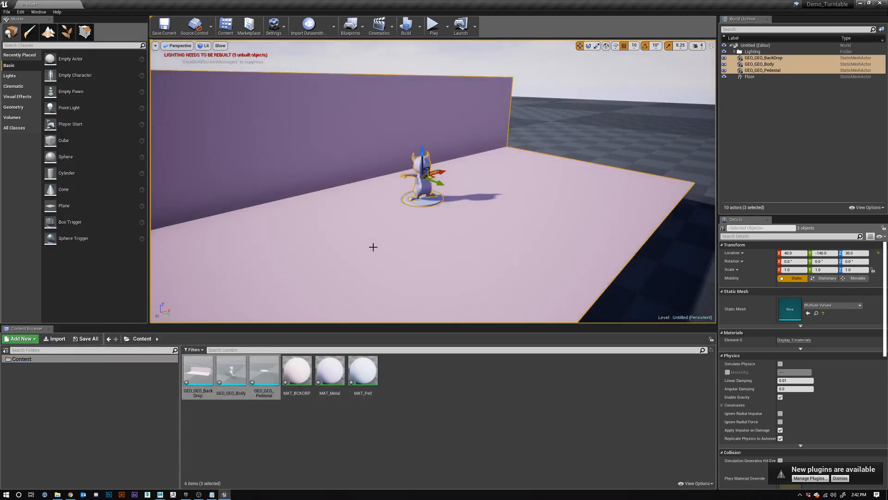
key("Delete")
left_click(272, 411)
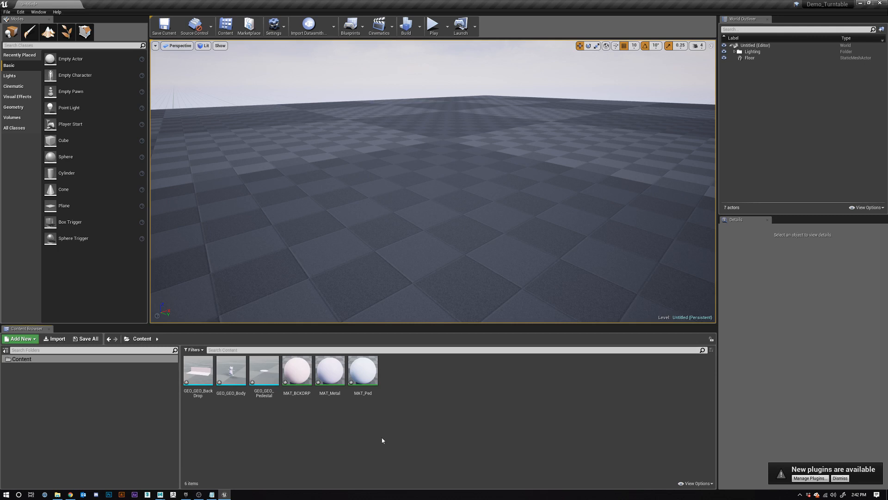
Step: Delete the three old GEO meshes and the MAT_BCKDRP, MAT_Metal and MAT_Ped materials from the Content folder
left_click(202, 368)
left_click(225, 369, "ctrl")
left_click(258, 367, "ctrl")
left_click(297, 370, "ctrl")
left_click(330, 370, "ctrl")
left_click(363, 370, "ctrl")
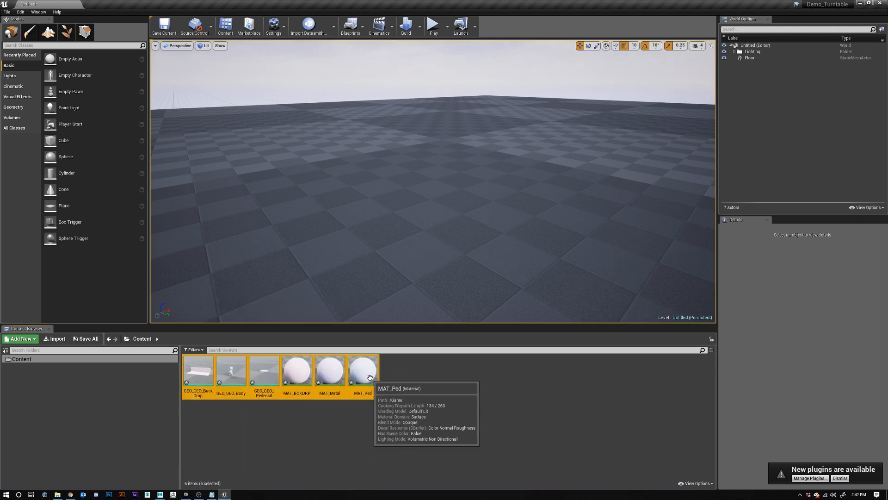
key("Delete")
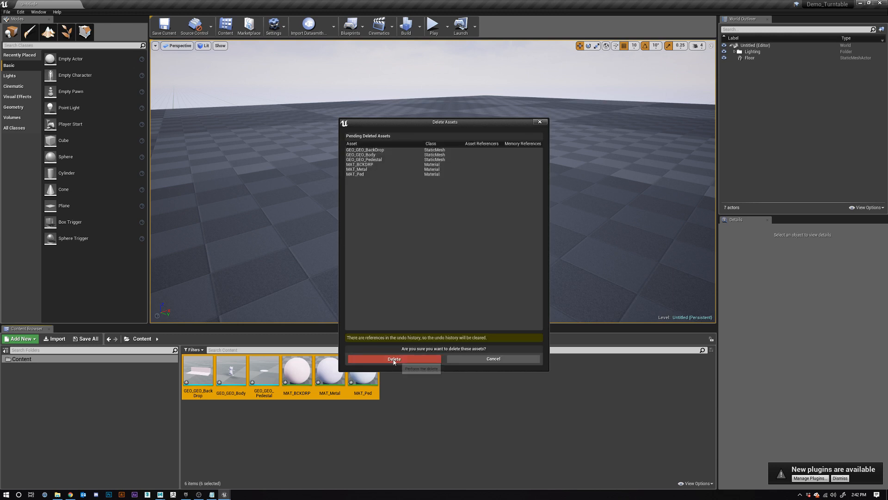
left_click(376, 356)
Step: Import everything from the re-exported GEO.fbx into the Content folder with the shown FBX options, and dismiss the message log
left_click_drag(0, 153, 258, 400)
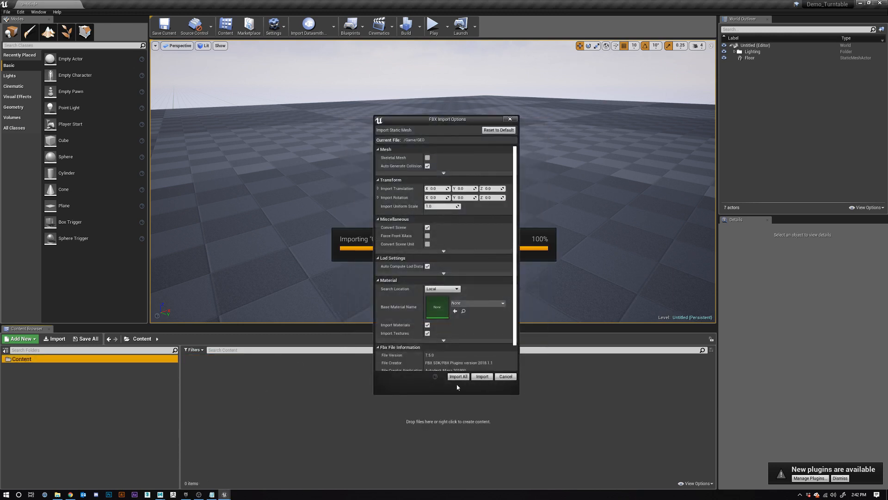
left_click(458, 376)
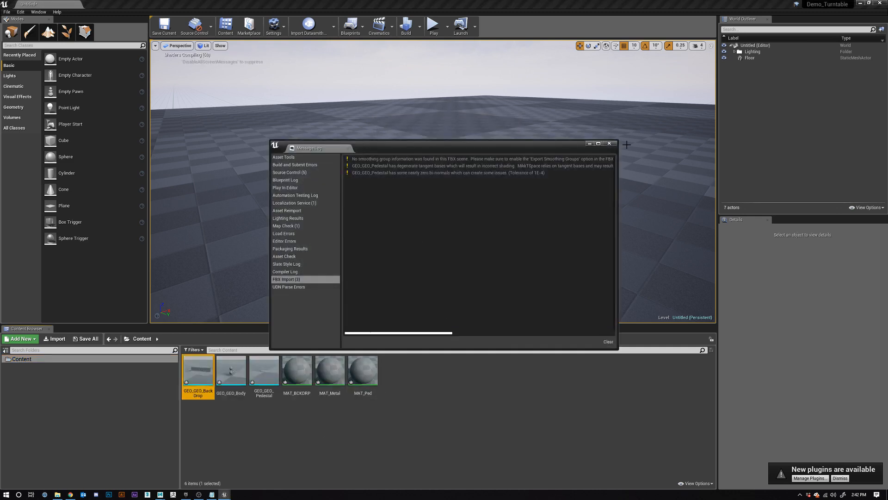
left_click(609, 142)
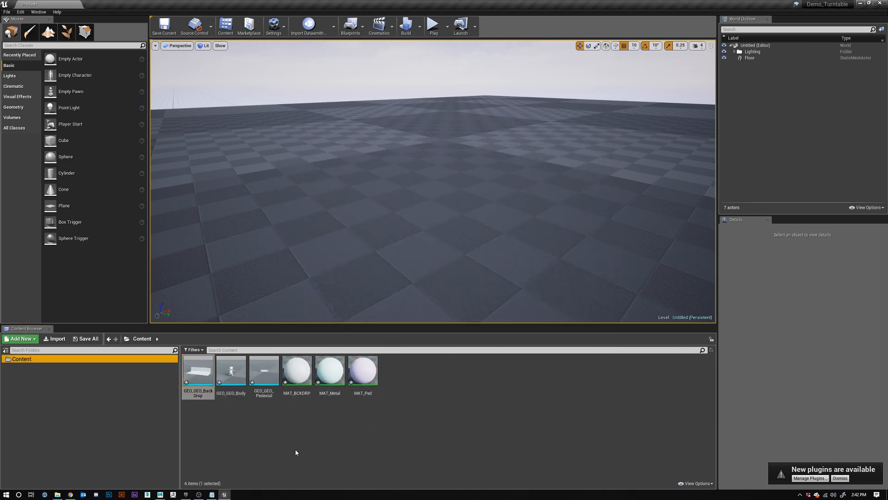
left_click(250, 439)
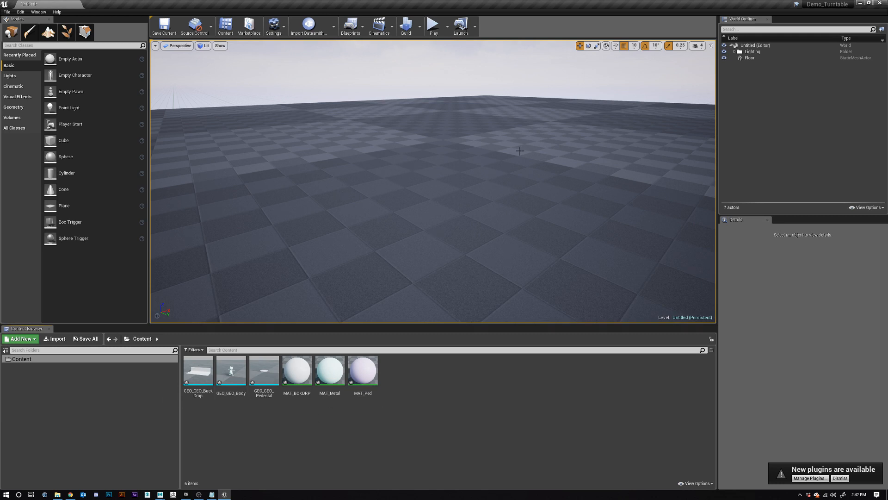
right_click(9, 364)
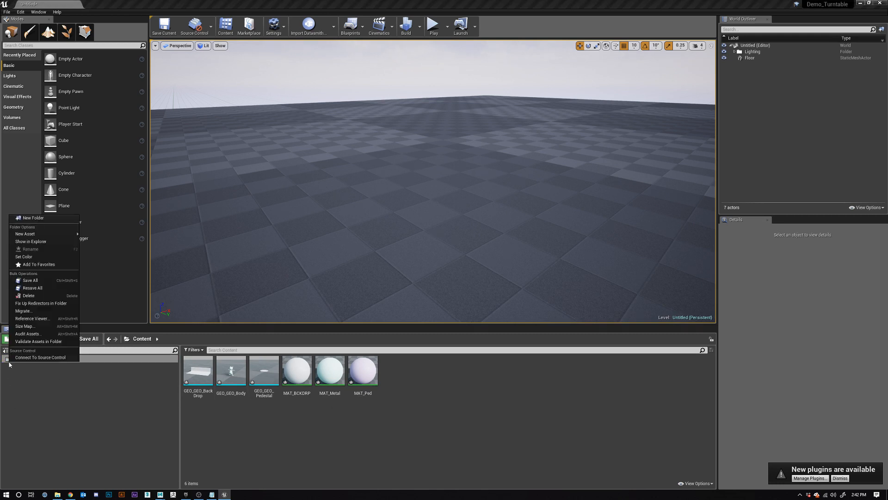
left_click(97, 429)
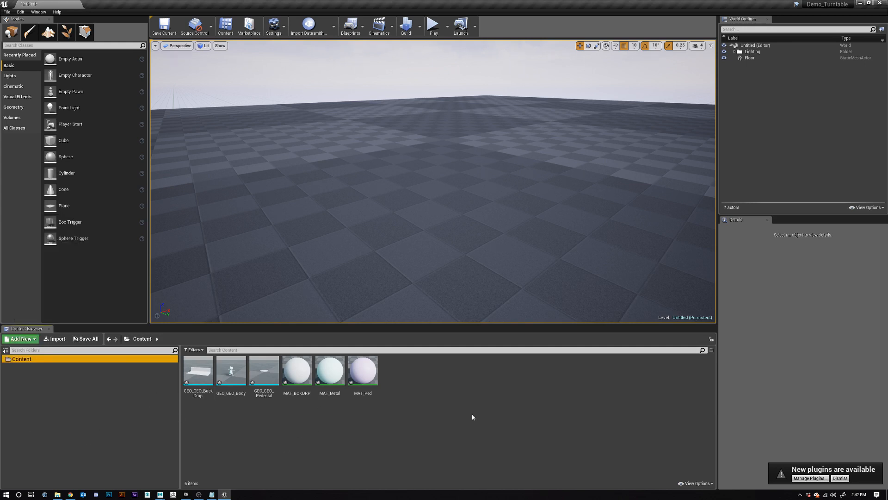
mouse_move(377, 385)
left_click(240, 435)
Step: Create a new folder under Content and name it GEO
left_click(79, 361)
right_click(74, 380)
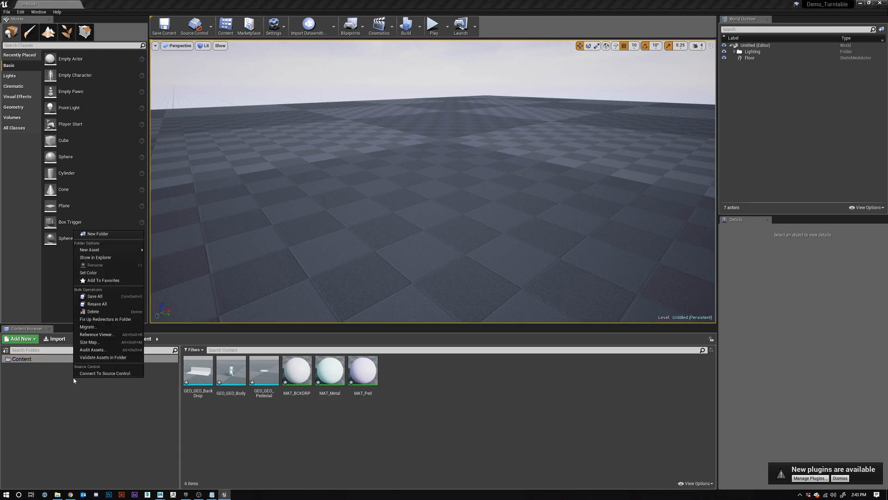
left_click(98, 234)
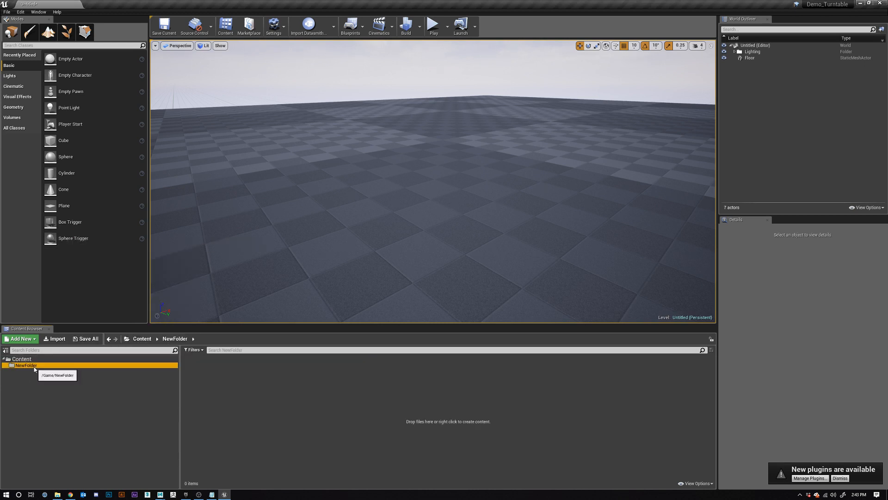
right_click(33, 371)
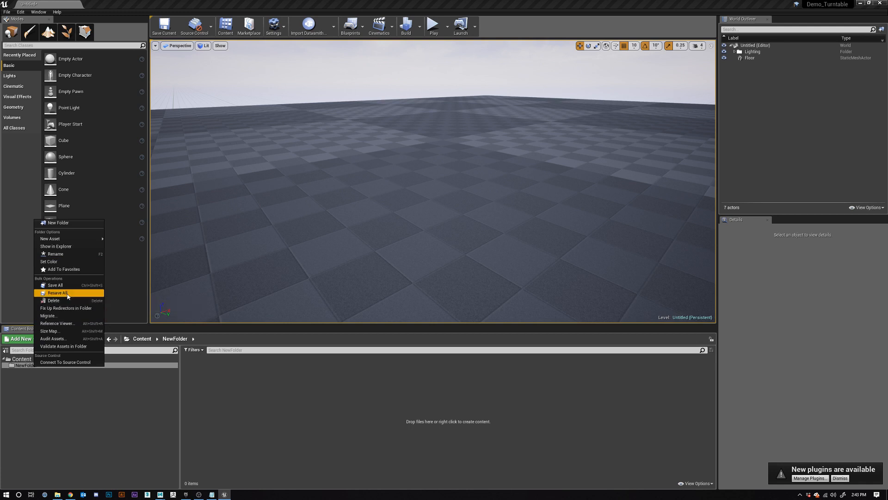
left_click(65, 255)
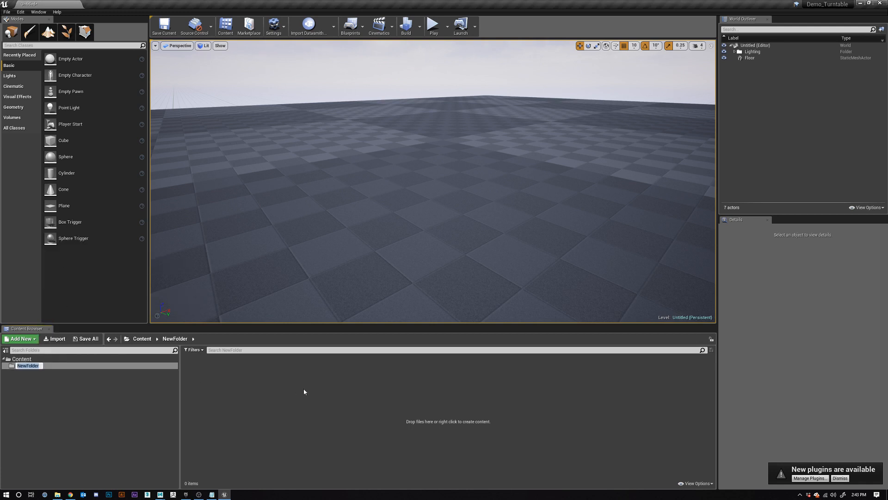
key("Return")
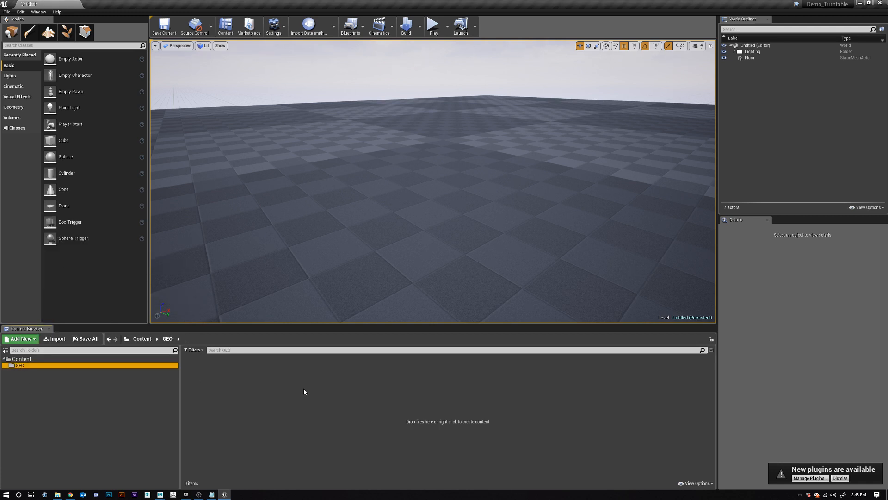
Step: Create another folder inside GEO and move it up directly under Content
right_click(39, 388)
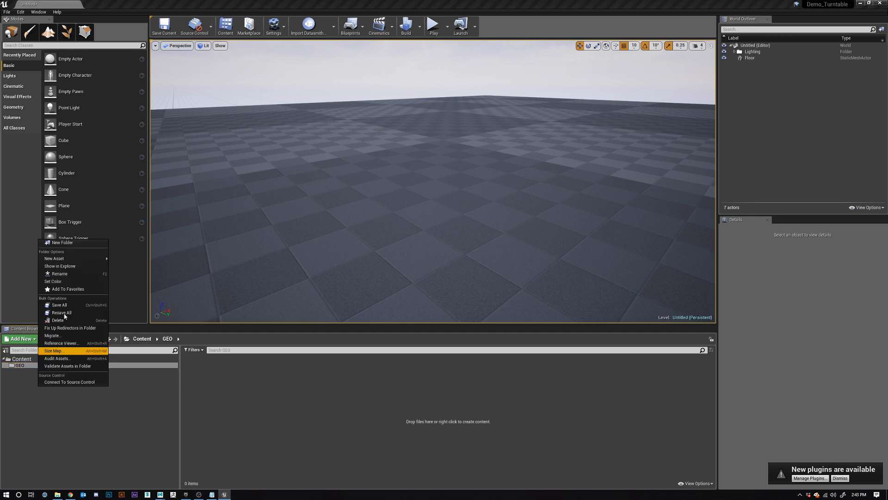
mouse_move(65, 258)
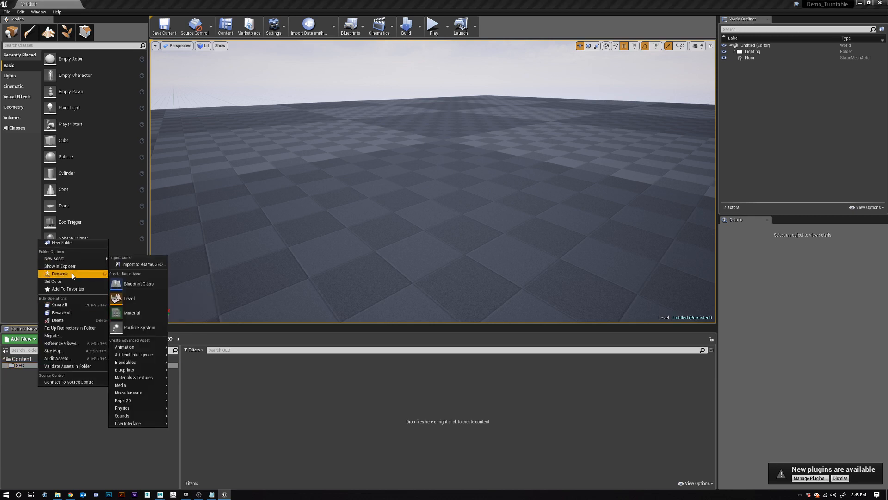
left_click(62, 243)
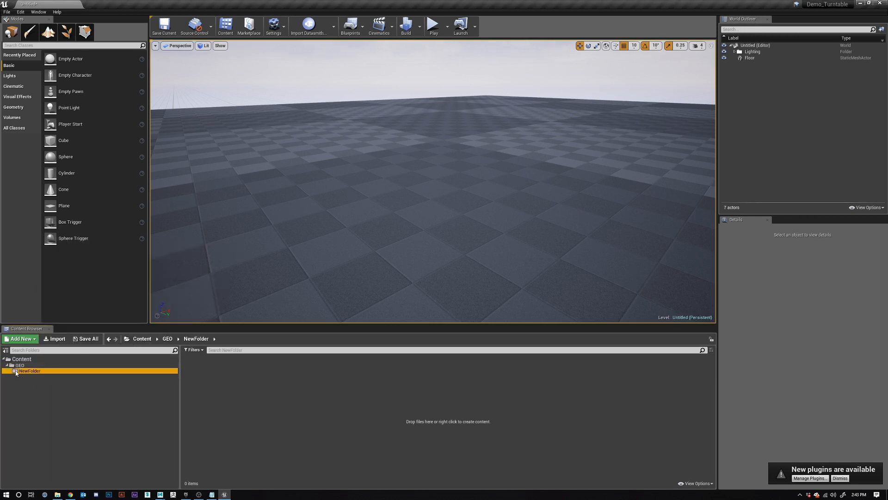
mouse_move(17, 372)
left_mouse_down()
mouse_move(19, 403)
mouse_move(16, 360)
left_mouse_up()
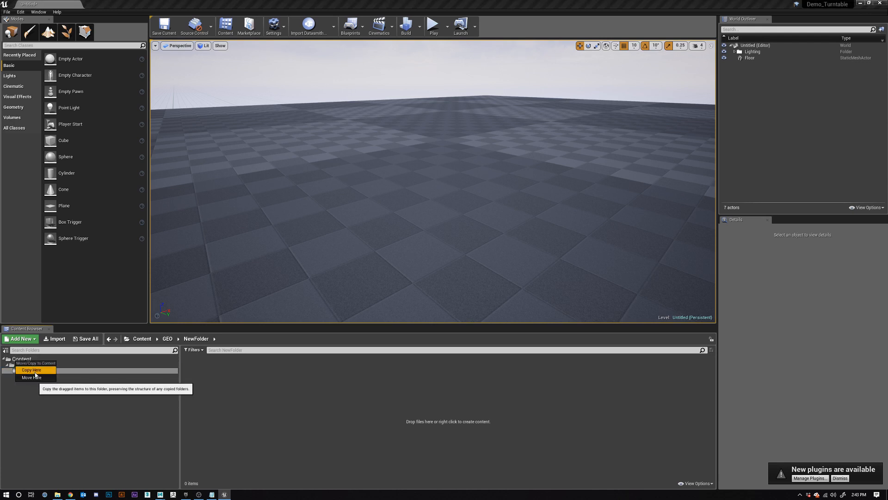
left_click(28, 379)
Step: Rename the new folder beside GEO as MATs
right_click(26, 372)
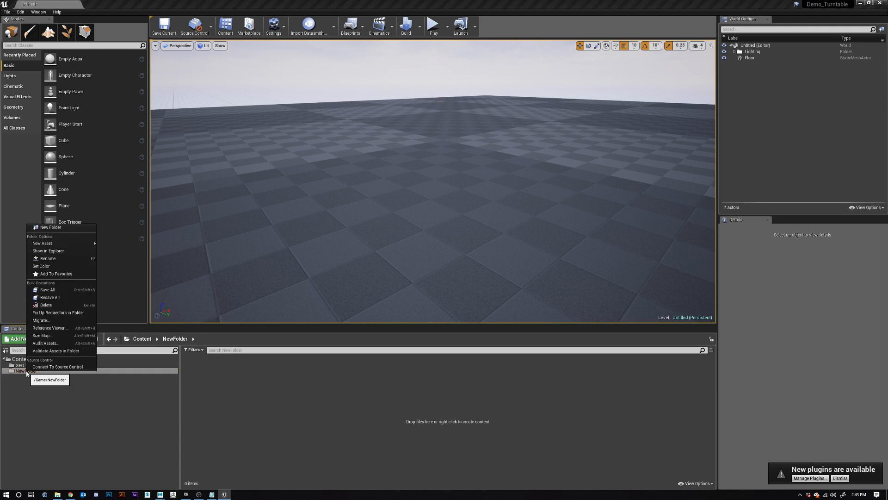
left_click(45, 260)
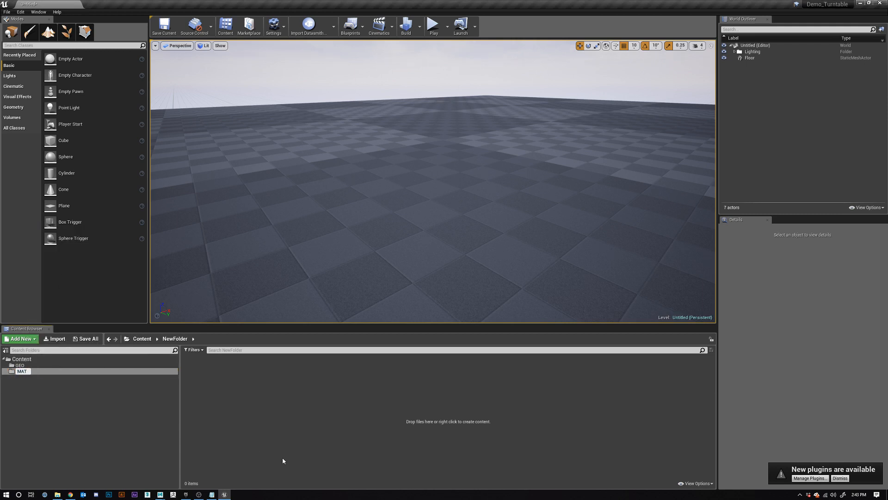
type("MATs")
key("Return")
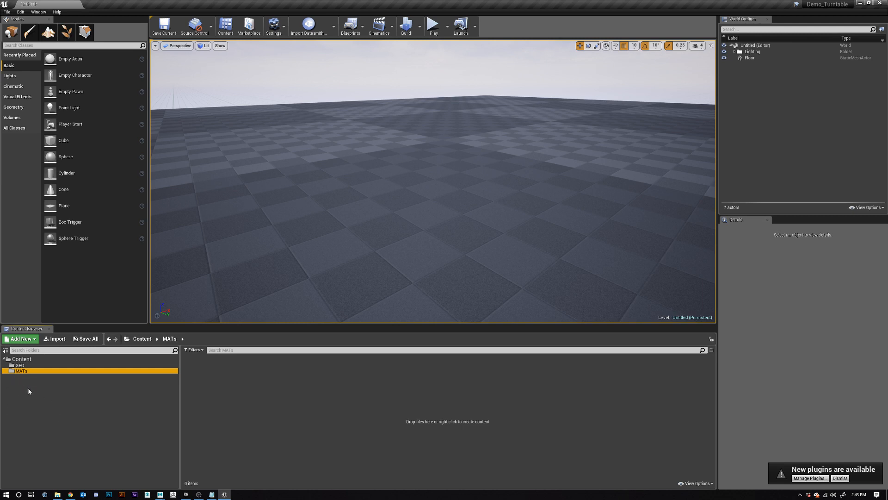
Step: Move the backdrop, body and pedestal meshes from Content into the GEO folder
left_click(22, 359)
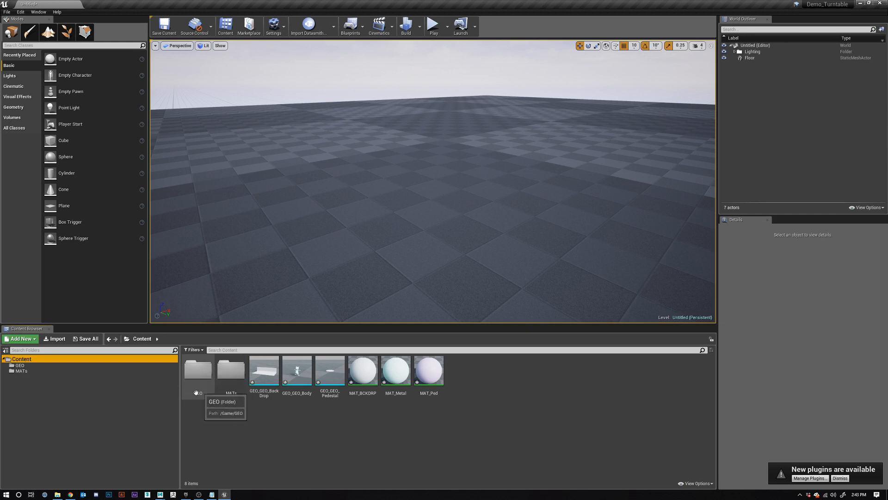
left_click(297, 370)
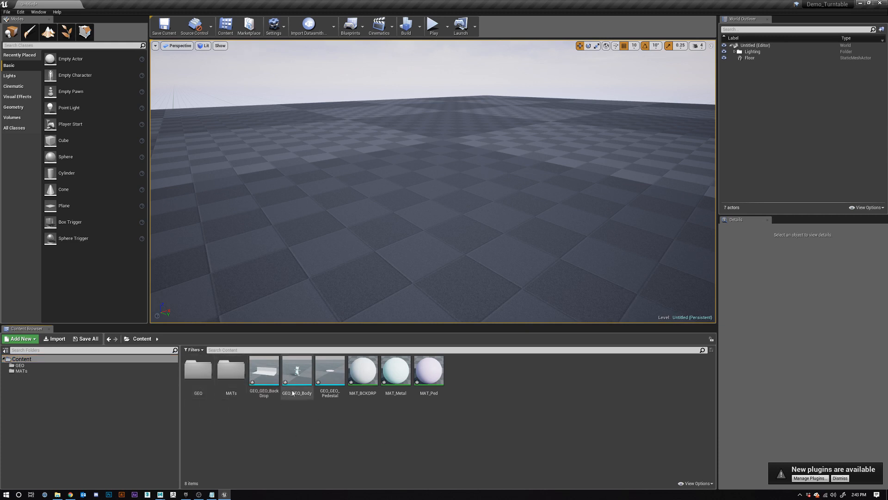
left_click(329, 370, "ctrl")
left_click(263, 375, "ctrl")
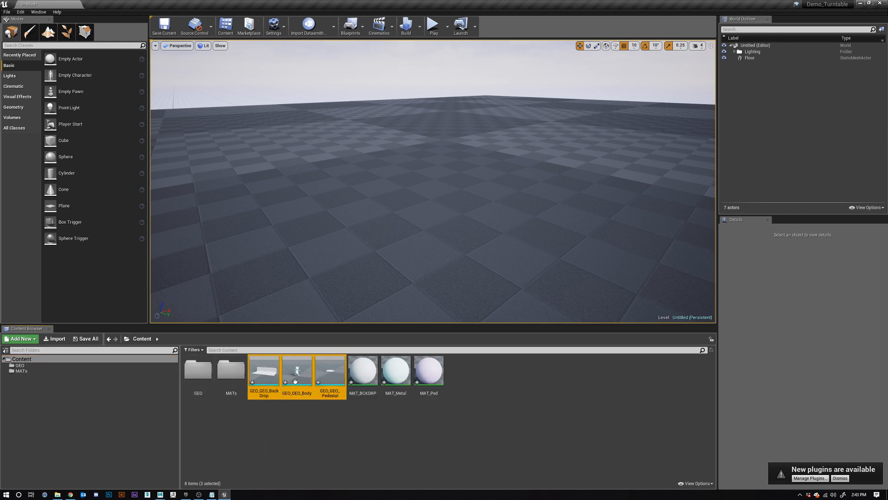
left_click_drag(264, 376, 197, 366)
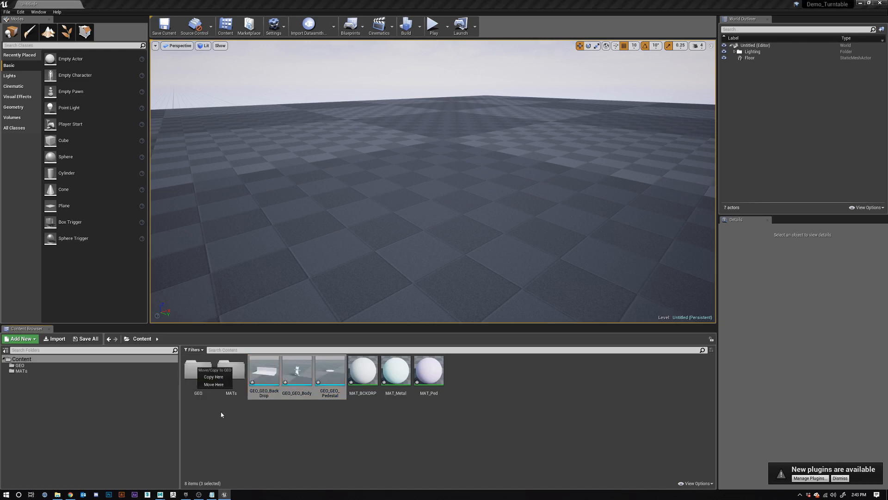
left_click(215, 385)
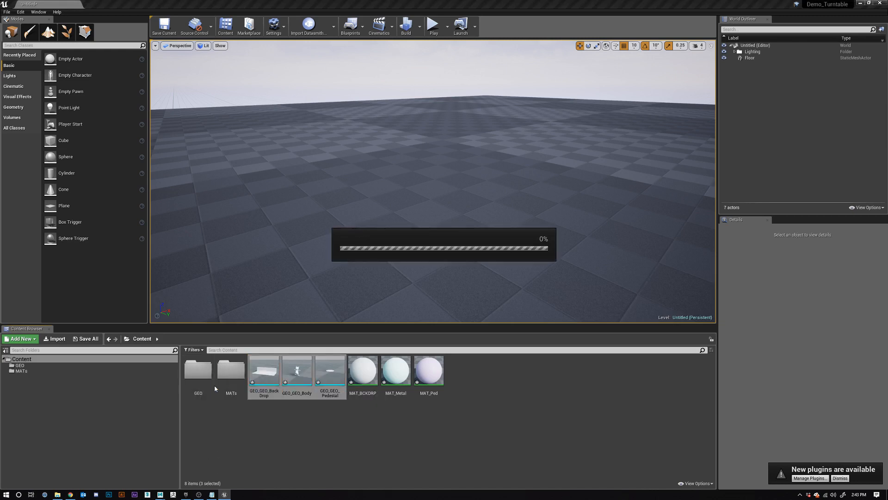
Step: Move MAT_BCKDRP, MAT_Metal and MAT_Ped into the MATs folder, and check the contents of both folders
left_click(330, 370)
left_click(297, 370, "ctrl")
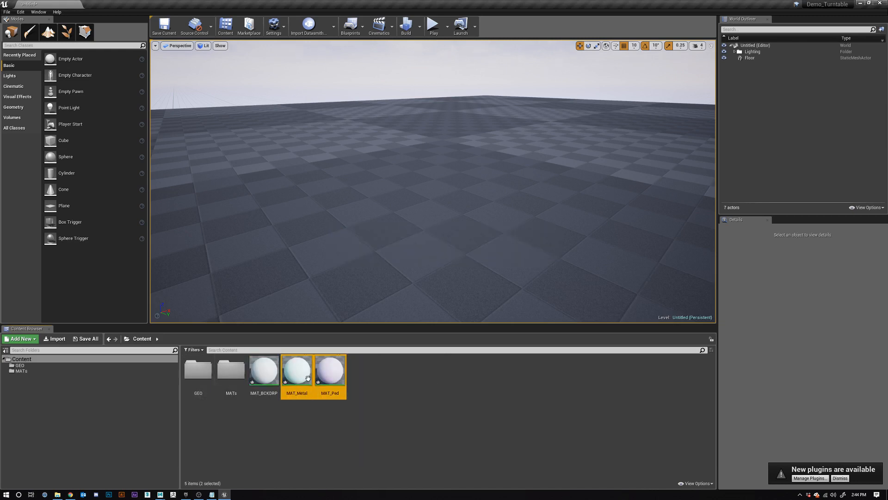
left_click(263, 370, "ctrl")
left_click_drag(290, 371, 227, 375)
left_click(241, 389)
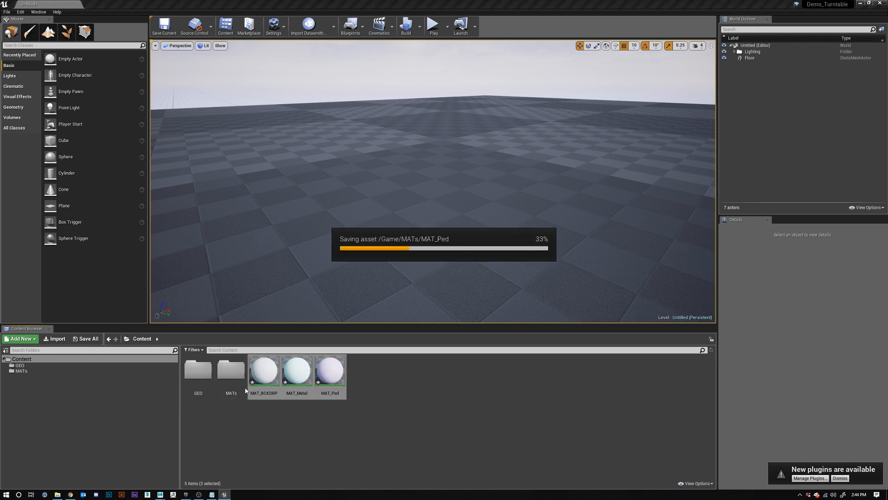
double_click(233, 386)
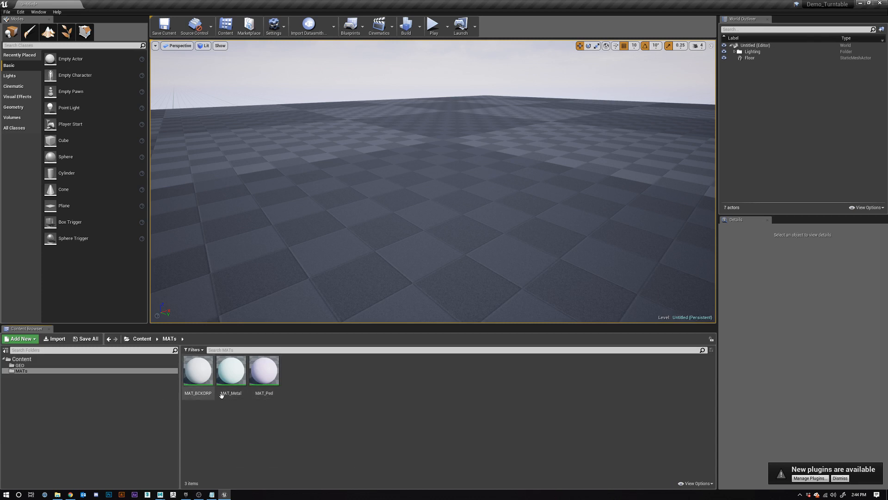
left_click(28, 365)
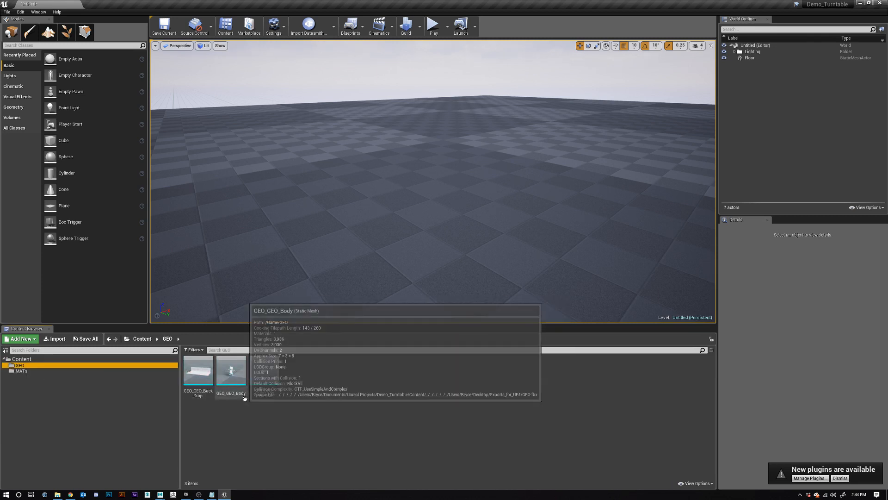
left_click(21, 371)
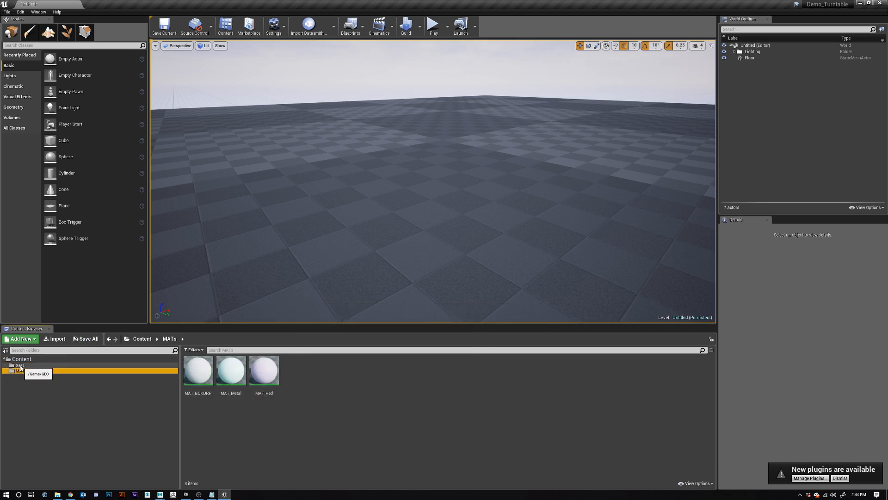
Step: Place the backdrop, body and pedestal meshes from the GEO folder together on the level's floor and frame them
left_click(19, 365)
left_click(196, 370)
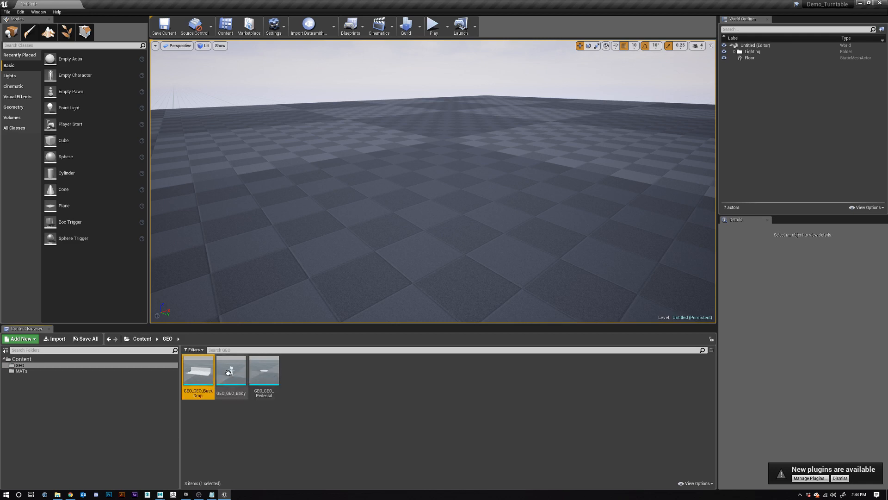
left_click(228, 372, "ctrl")
left_click(259, 372, "ctrl")
left_click_drag(232, 380, 447, 253)
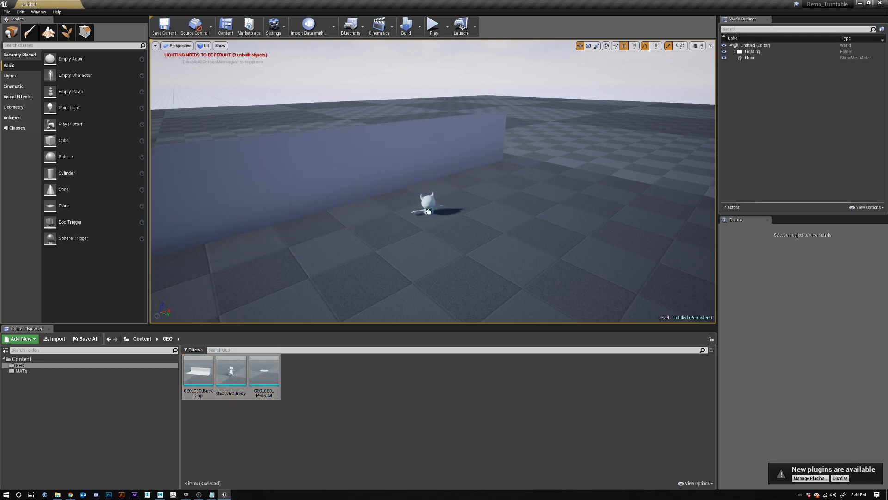
key("f")
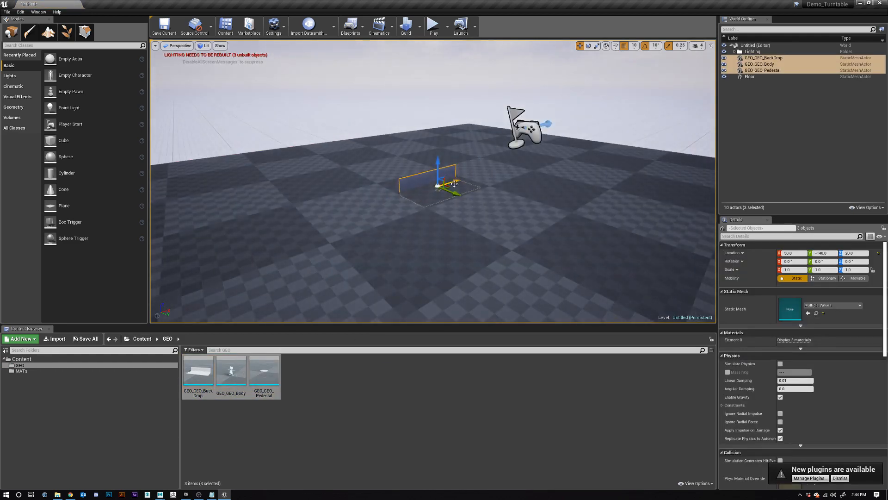
Step: Try to shift the three placed meshes 10 units along the X axis, and undo the move
scroll(450, 186, "up", 8)
right_click_drag(444, 189, 398, 157)
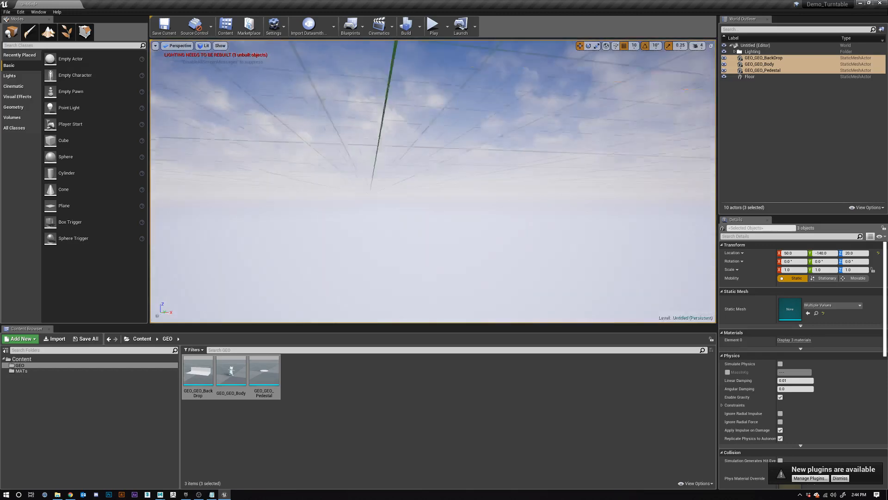
middle_click_drag(398, 157, 407, 104)
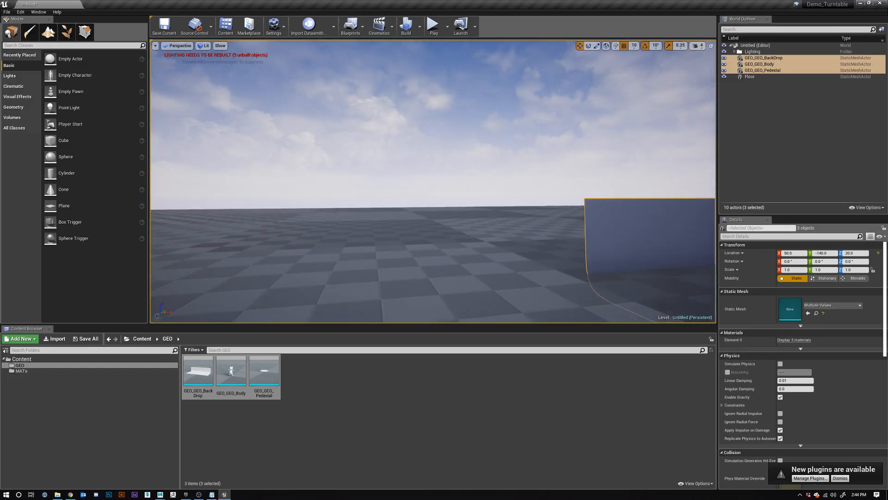
middle_click_drag(557, 226, 601, 185, "alt")
right_click_drag(558, 226, 509, 227, "alt")
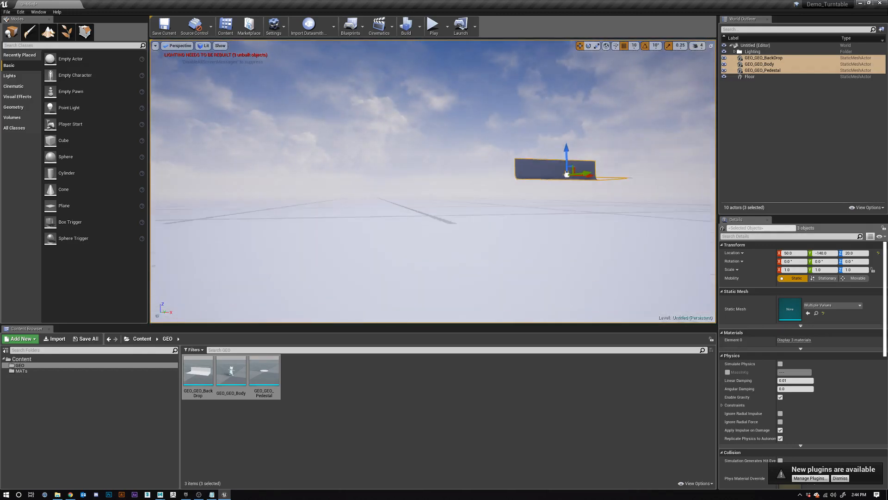
left_click_drag(558, 227, 555, 254, "alt")
left_click_drag(591, 216, 606, 246, "alt")
middle_click_drag(590, 216, 721, 209, "alt")
middle_click_drag(565, 208, 409, 204, "alt")
scroll(474, 173, "up", 5)
left_click_drag(475, 172, 489, 173)
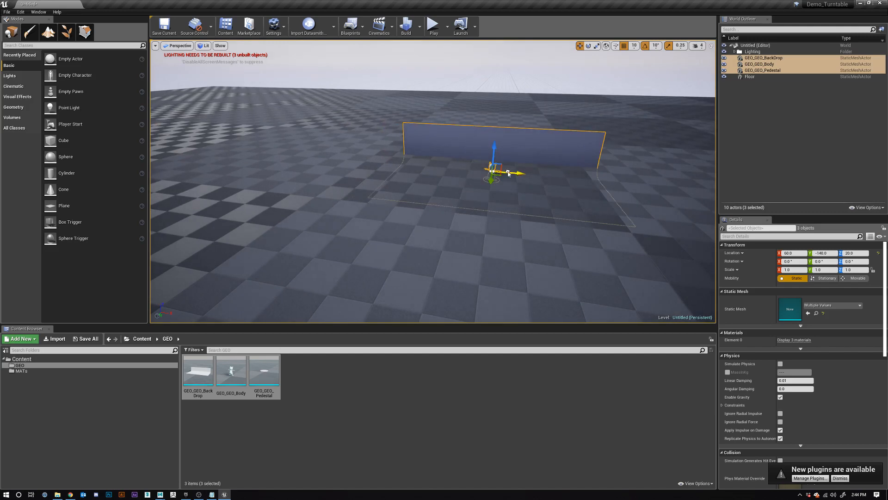
key("ctrl+z")
Step: Raise the backdrop, body and pedestal together above the floor to a Z location of 30
scroll(508, 173, "down", 3)
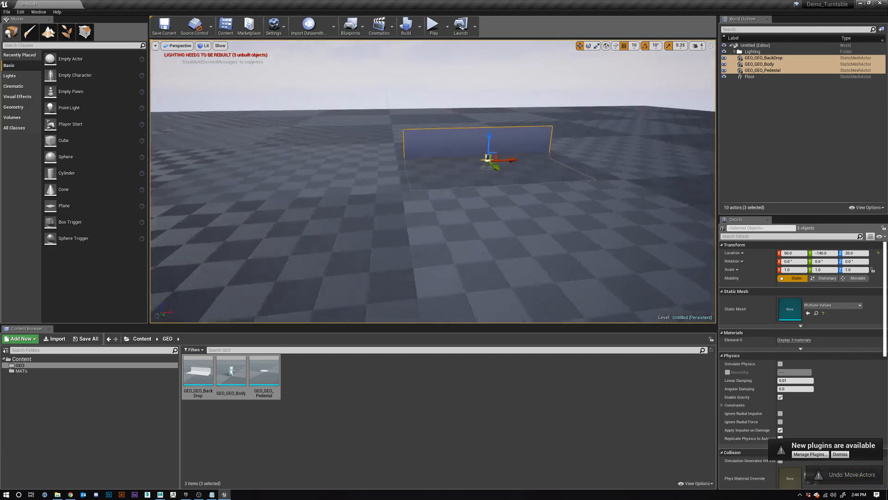
right_click_drag(487, 208, 467, 208, "alt")
left_click_drag(486, 208, 455, 238, "alt")
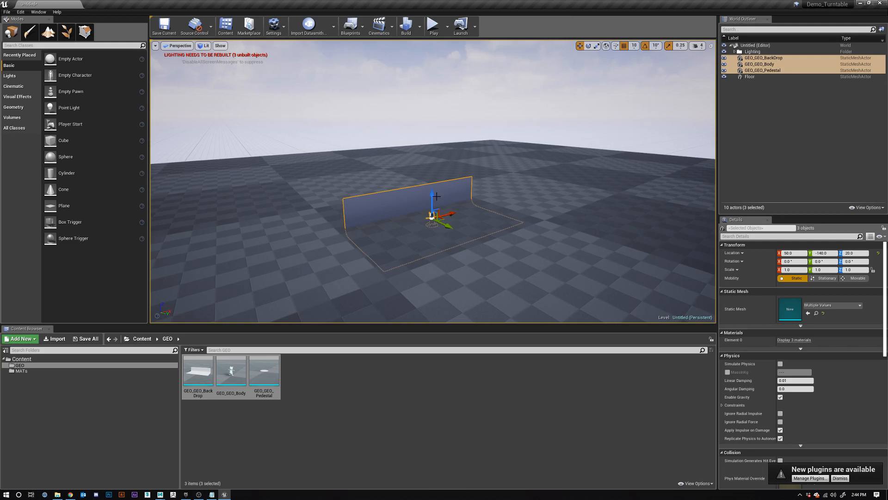
left_click_drag(433, 199, 435, 181)
scroll(433, 239, "up", 6)
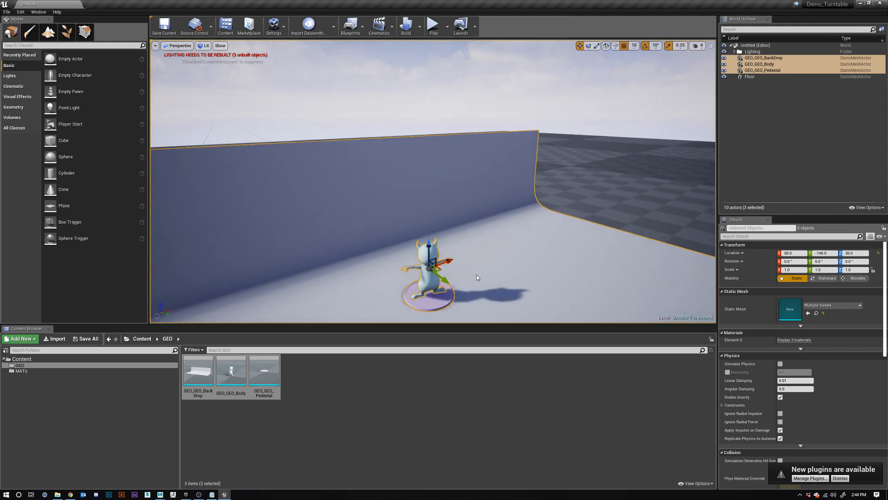
Step: Try to enlarge the three selected meshes uniformly, and undo the scaling
left_click_drag(477, 276, 469, 274, "alt")
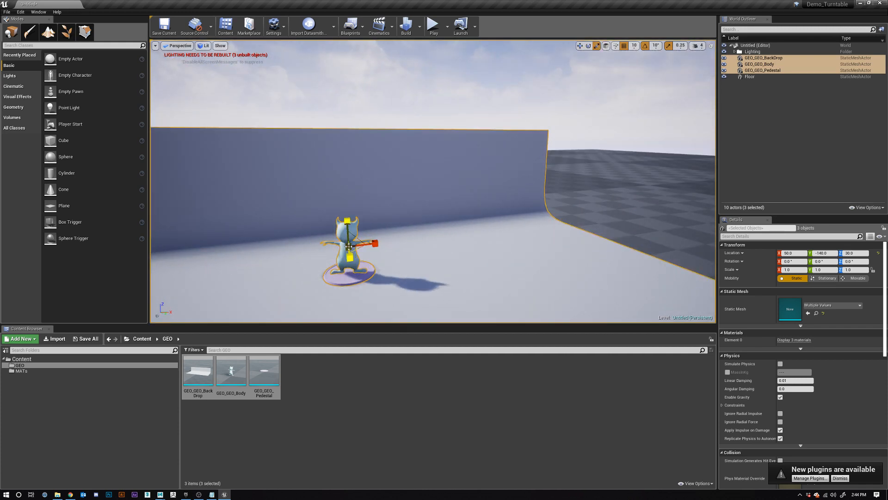
left_click_drag(348, 246, 407, 259)
key("ctrl+z")
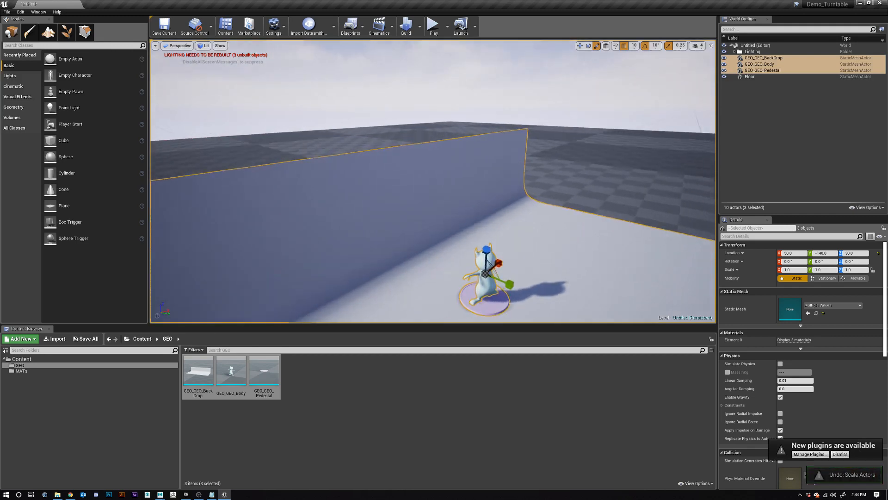
Step: Scale the backdrop, body and pedestal uniformly to 5.0 and raise them to a Z location of 50
left_click_drag(481, 271, 502, 243, "alt")
scroll(506, 269, "down", 10)
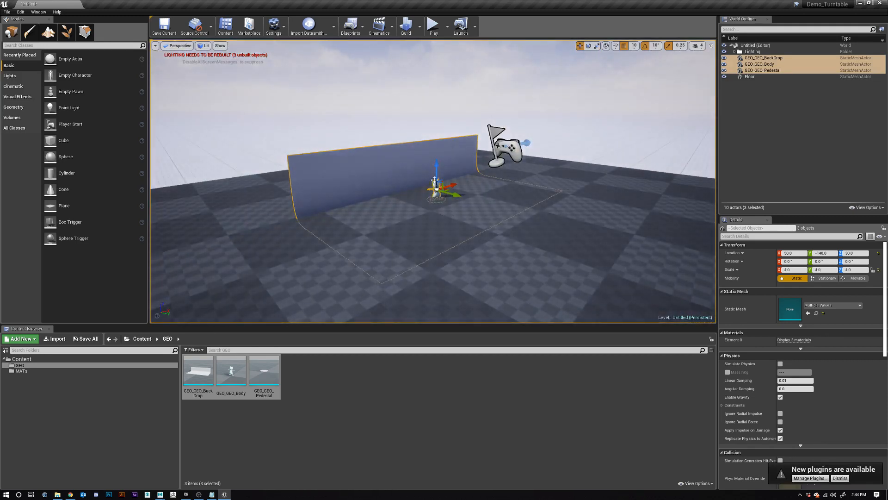
left_click_drag(435, 180, 474, 209)
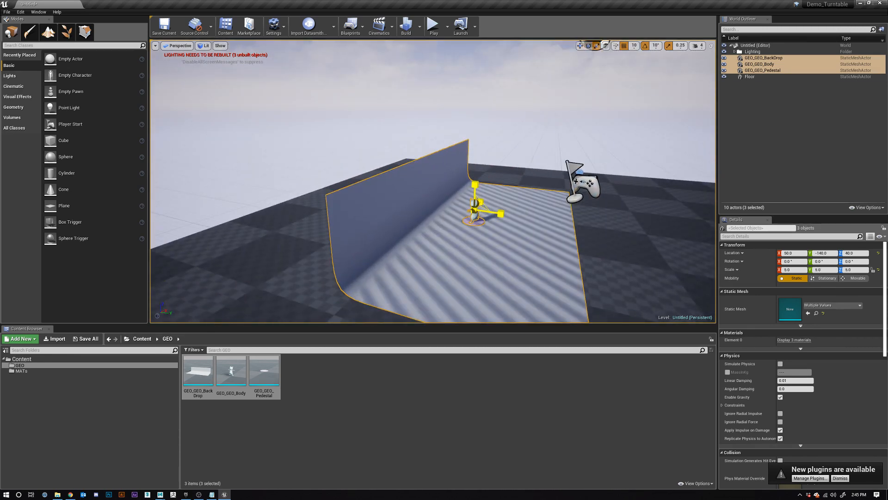
left_click_drag(498, 246, 446, 184, "alt")
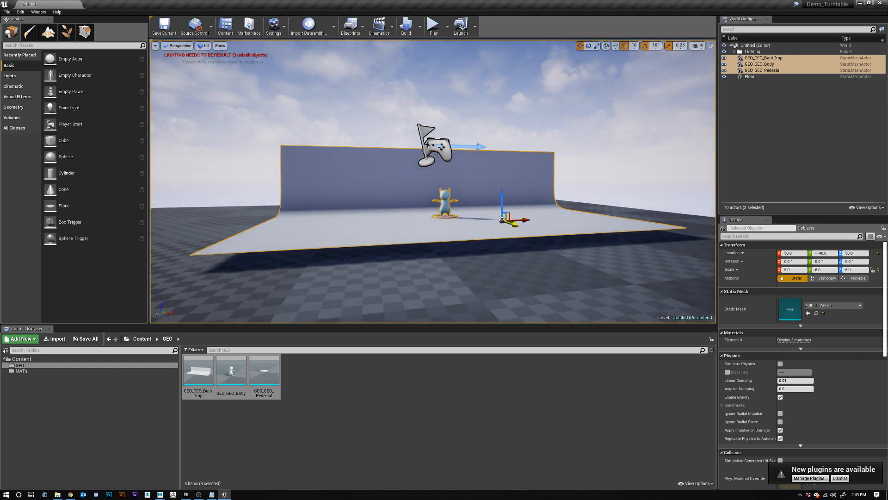
left_click_drag(502, 220, 671, 108, "alt")
Step: Select the character body and examine it on the pedestal and the whole backdrop from several angles
left_click(615, 110)
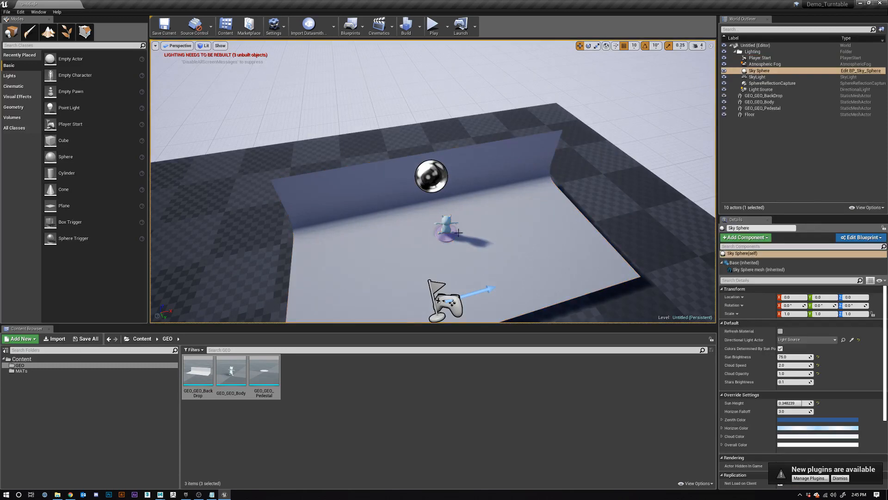
scroll(446, 230, "up", 10)
left_click(471, 297)
middle_click_drag(501, 274, 473, 205, "alt")
mouse_move(473, 205)
left_mouse_down("alt")
mouse_move(574, 157)
mouse_move(472, 202)
left_mouse_up("alt")
middle_click_drag(472, 202, 492, 239, "alt")
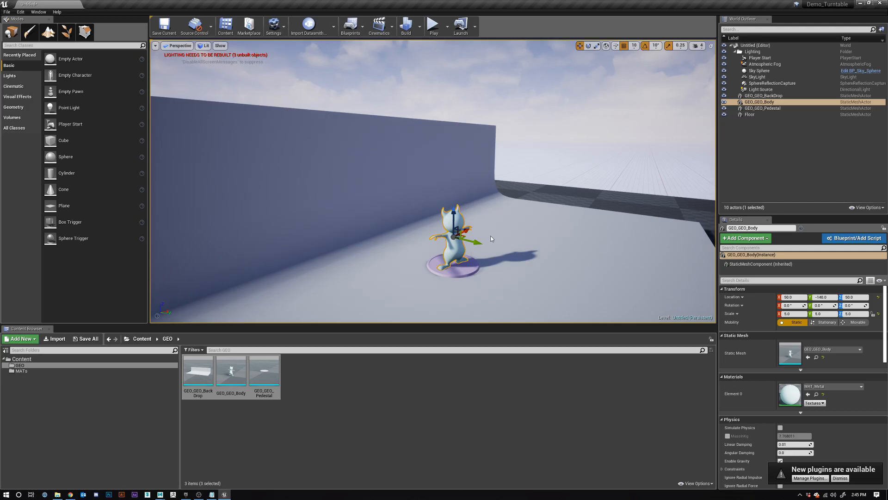
left_click_drag(491, 239, 381, 237, "alt")
right_click_drag(492, 238, 399, 250, "alt")
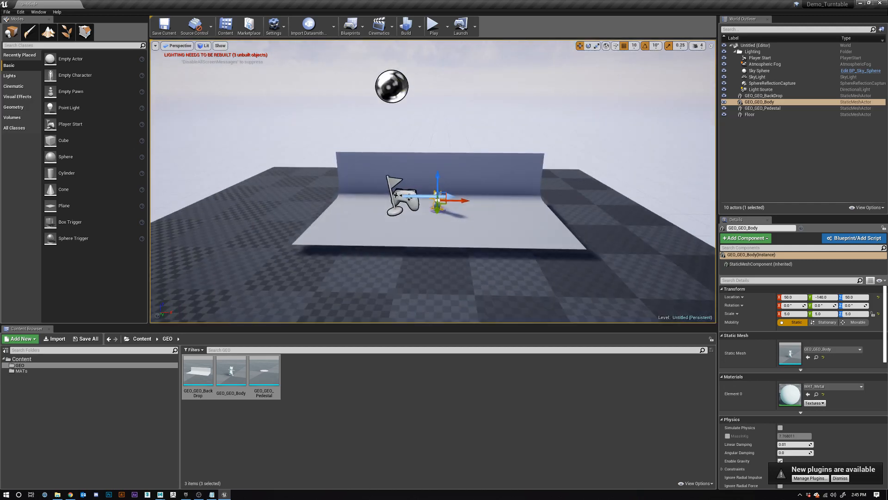
left_click_drag(491, 239, 439, 258, "alt")
middle_click_drag(439, 258, 422, 251, "alt")
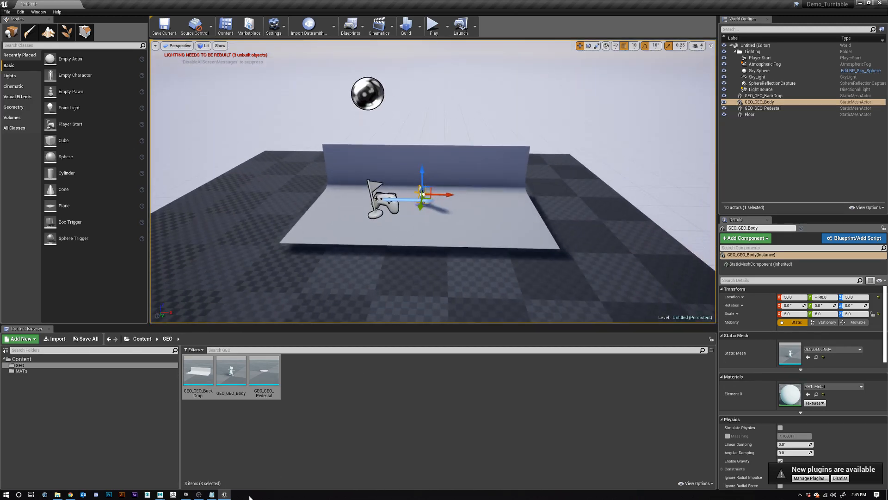
Step: Switch to Maya to review the source scene's geometry and lights, and return to the Unreal level
left_click(160, 494)
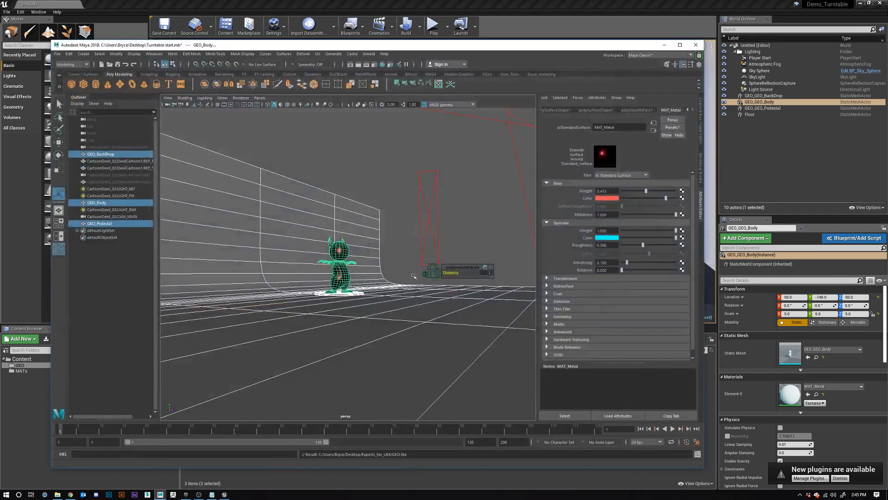
middle_click_drag(498, 137, 429, 150, "alt")
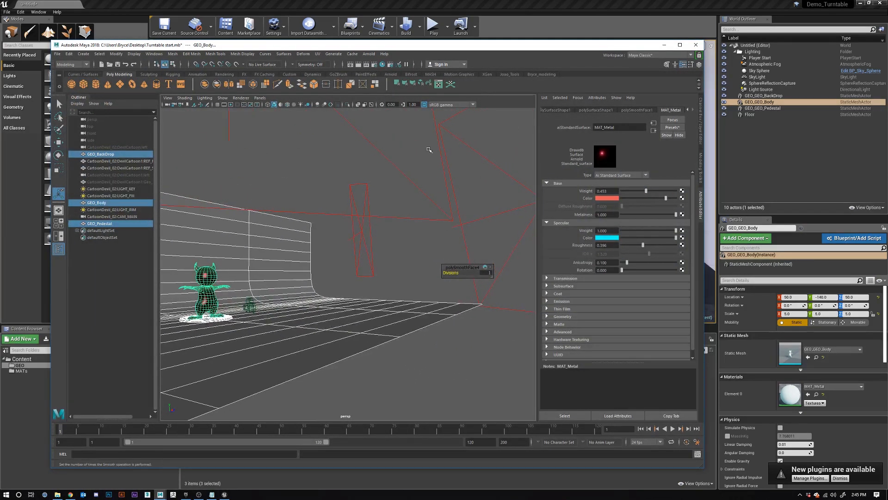
left_click(577, 22)
Step: Inspect the placed character, its pedestal and the backdrop up close in the Unreal level
middle_click_drag(444, 194, 472, 179, "alt")
left_click_drag(472, 179, 522, 181, "alt")
right_click_drag(523, 180, 588, 178, "alt")
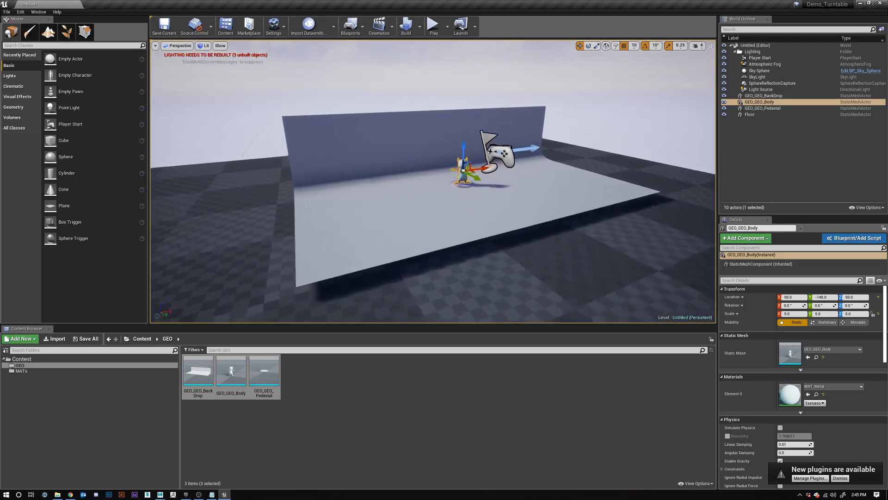
middle_click_drag(573, 130, 506, 213, "alt")
left_click_drag(506, 212, 509, 172, "alt")
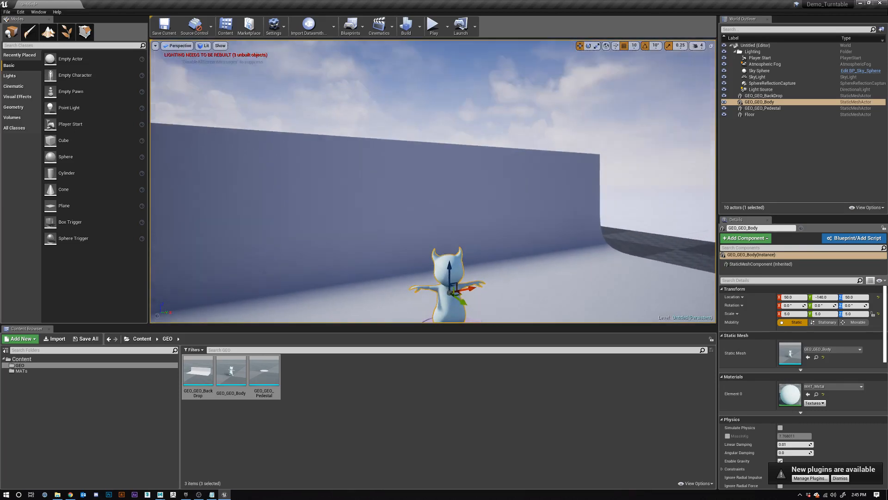
left_click_drag(507, 234, 505, 250, "alt")
middle_click_drag(505, 250, 514, 224, "alt")
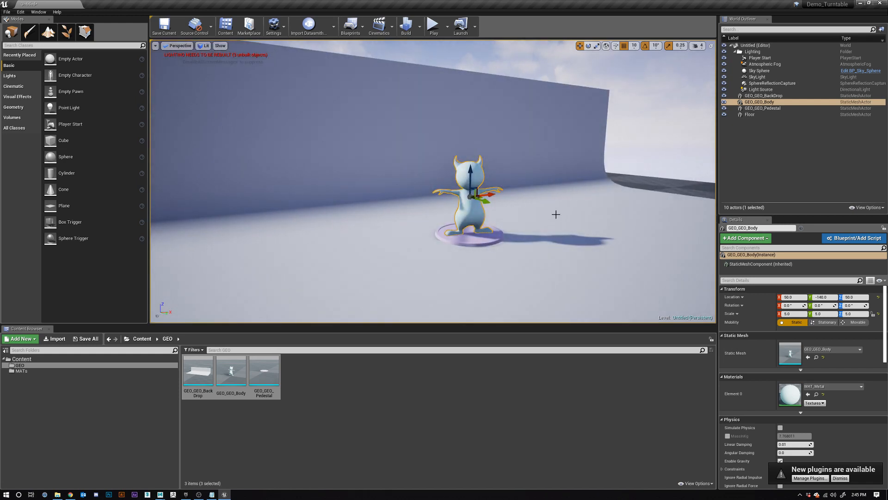
middle_click_drag(584, 199, 708, 188, "alt")
middle_click_drag(514, 192, 366, 196, "alt")
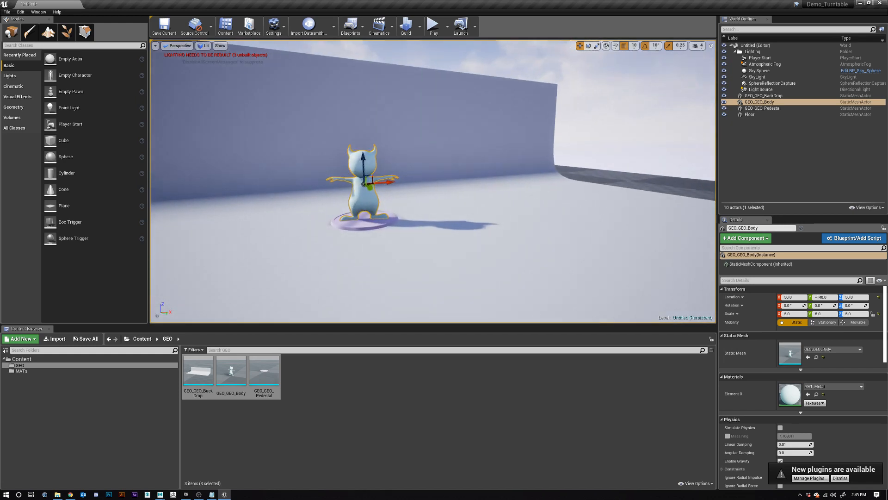
Step: Enable Invert Middle Mouse Pan in the Level Editor viewport preferences and close the Editor Preferences
mouse_move(365, 197)
right_mouse_down()
mouse_move(328, 203)
mouse_move(416, 197)
mouse_move(259, 195)
mouse_move(342, 195)
mouse_move(340, 120)
mouse_move(349, 189)
right_mouse_up()
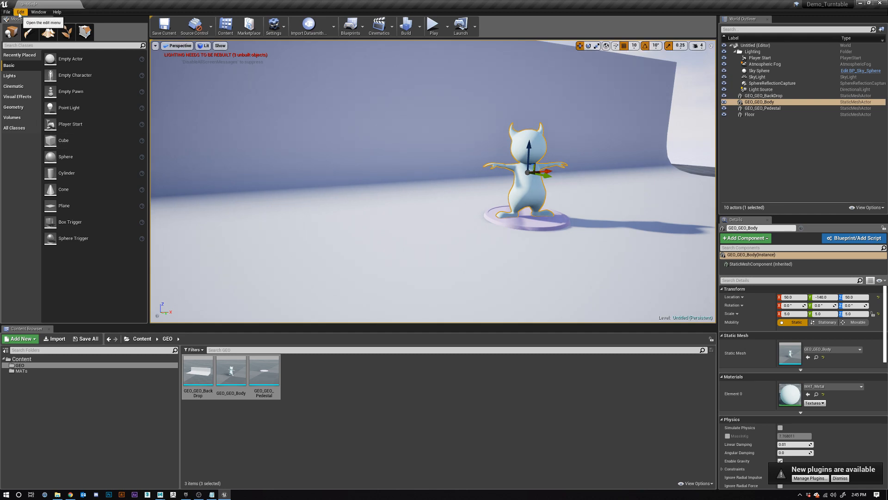
left_click(20, 13)
left_click(64, 105)
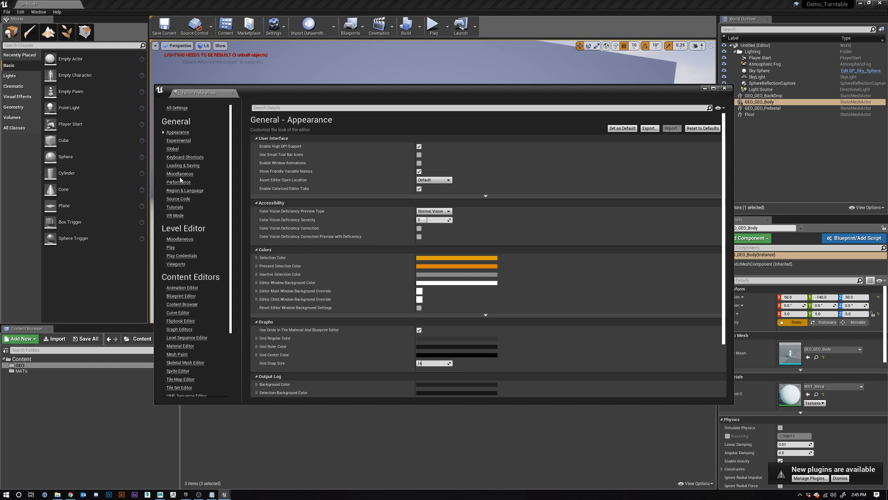
left_click(177, 264)
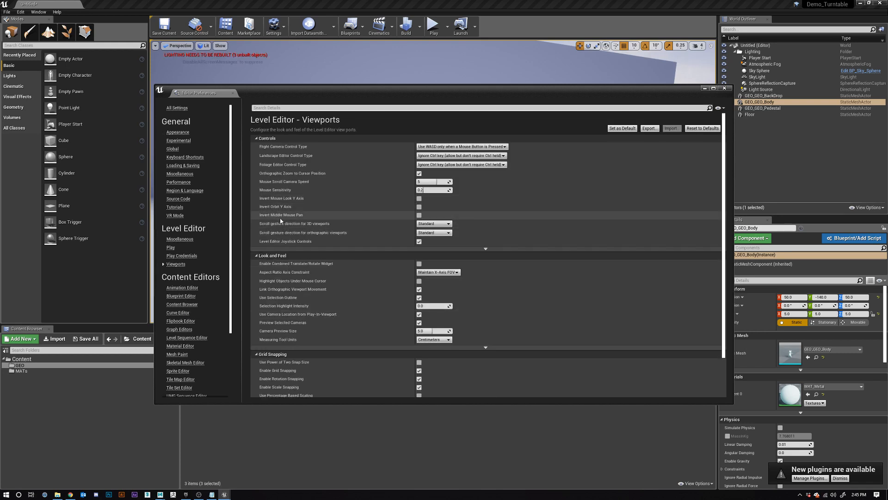
left_click(419, 215)
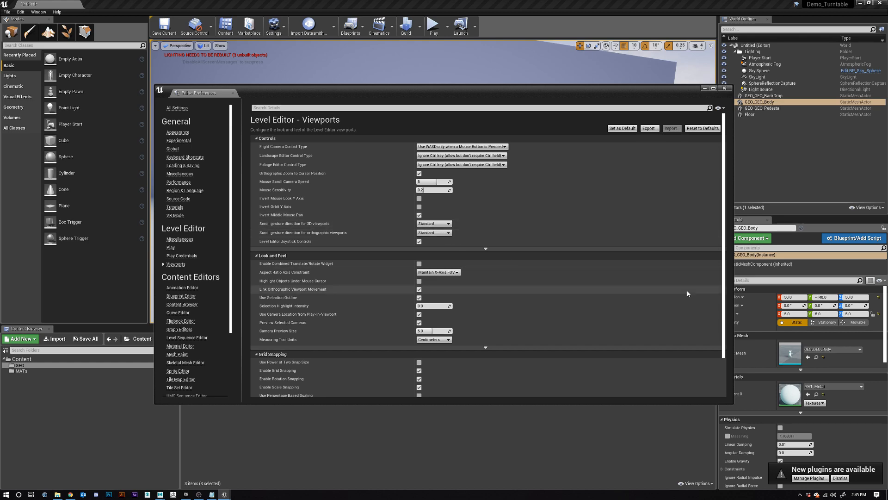
left_click(726, 88)
Step: Test the inverted panning while viewing the character, pedestal and backdrop from different angles and distances
middle_click_drag(558, 206, 514, 232, "alt")
left_click_drag(558, 207, 463, 211, "alt")
right_click_drag(514, 217, 398, 217, "alt")
left_click_drag(513, 218, 578, 241, "alt")
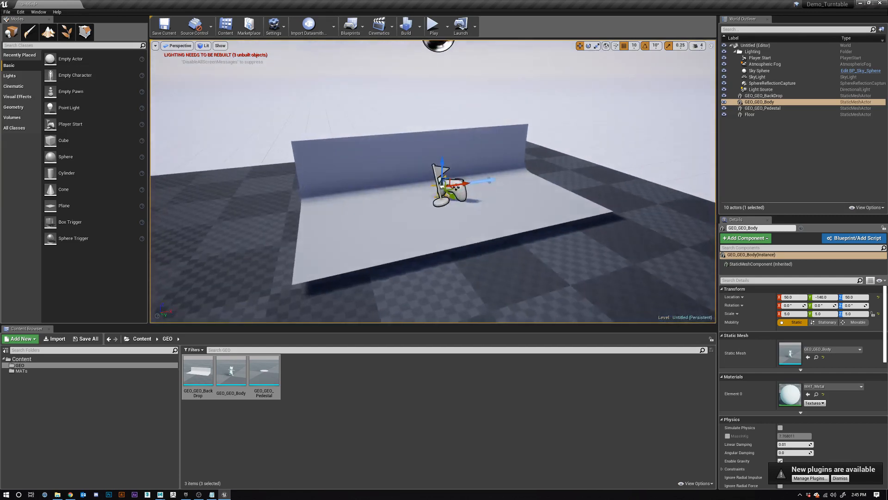
right_click_drag(514, 217, 648, 218, "alt")
left_click_drag(417, 215, 423, 186, "alt")
middle_click_drag(417, 214, 259, 111, "alt")
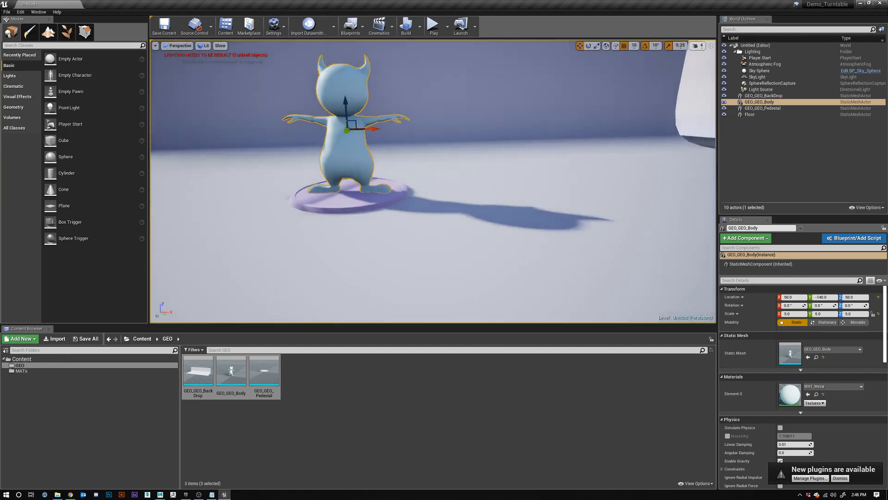
right_click_drag(418, 215, 300, 215, "alt")
left_click_drag(417, 214, 486, 196, "alt")
middle_click_drag(417, 214, 481, 162, "alt")
left_click_drag(450, 230, 319, 236, "alt")
right_click_drag(470, 163, 407, 163, "alt")
left_click_drag(469, 164, 481, 199, "alt")
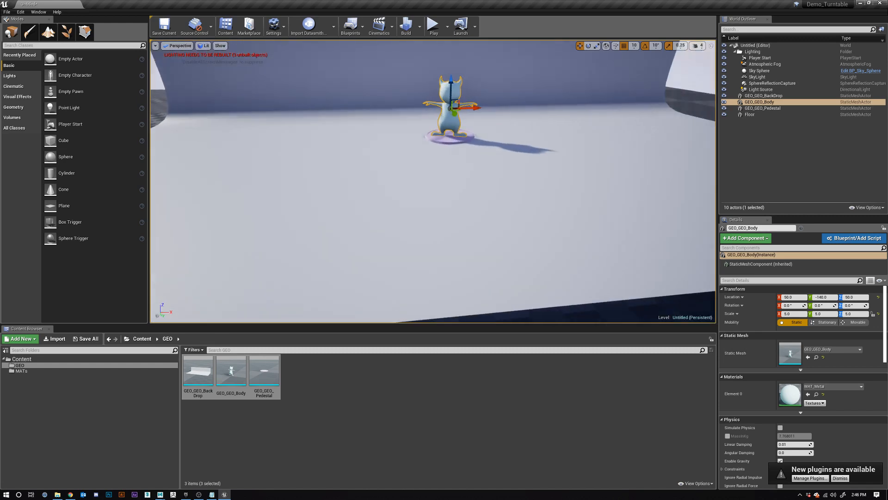
middle_click_drag(470, 163, 469, 255, "alt")
left_click_drag(469, 164, 520, 143, "alt")
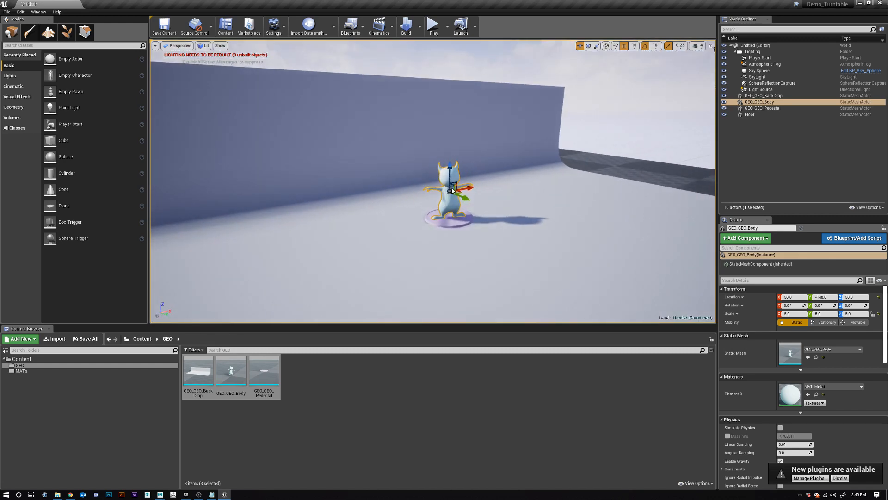
Step: Examine the character up close and the whole backdrop from the front, above and the sides
right_click_drag(452, 190, 519, 190, "alt")
left_click_drag(470, 258, 412, 259, "alt")
middle_click_drag(482, 268, 411, 246, "alt")
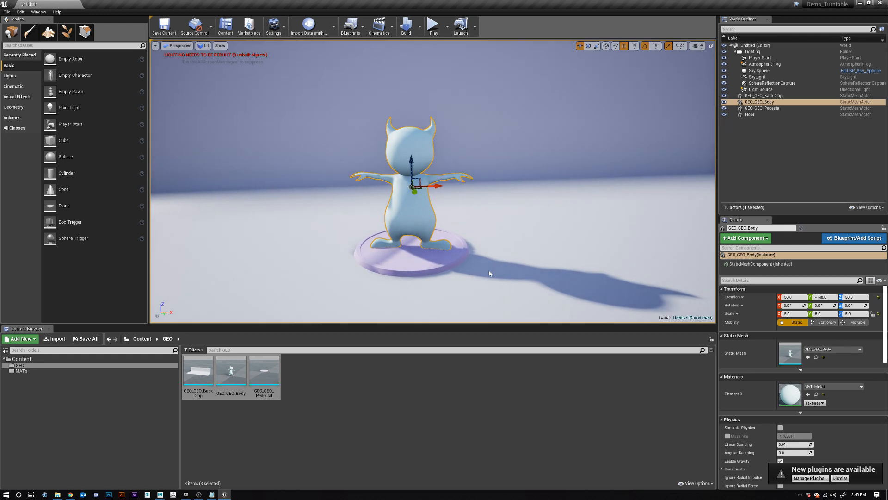
right_click_drag(433, 196, 370, 196, "alt")
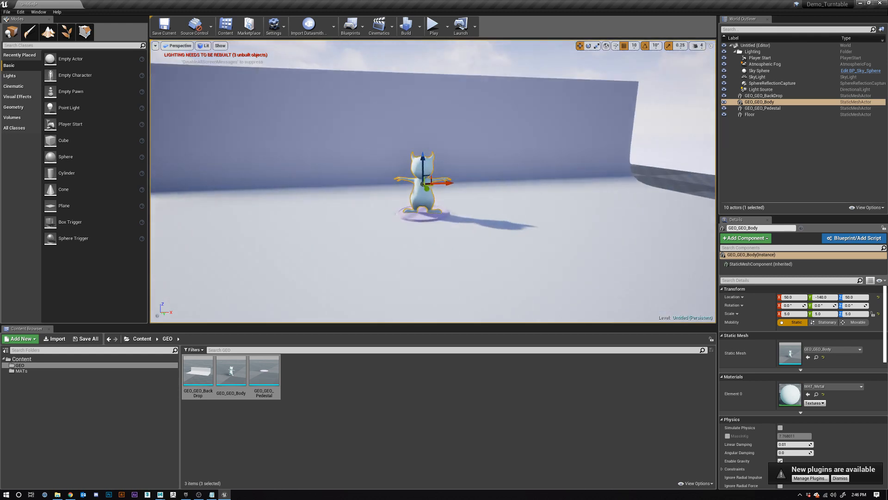
mouse_move(433, 196)
left_mouse_down("alt")
mouse_move(476, 208)
mouse_move(493, 178)
mouse_move(380, 170)
mouse_move(439, 236)
mouse_move(420, 200)
left_mouse_up("alt")
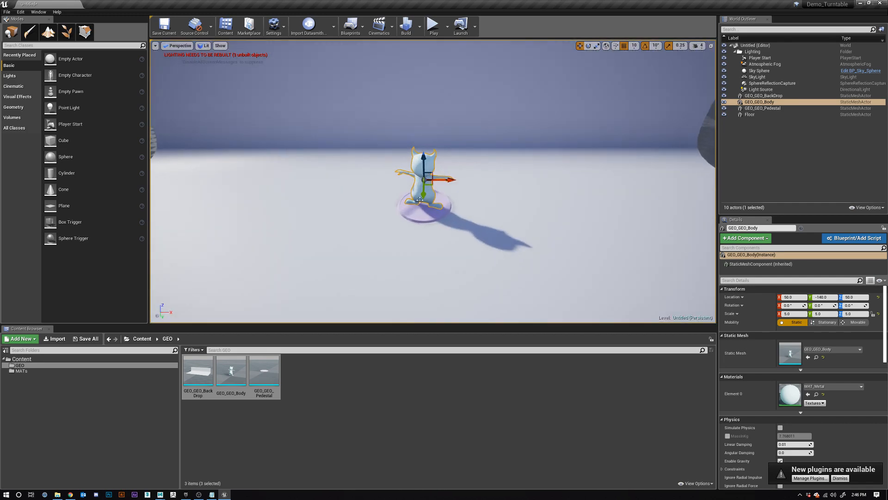
right_click_drag(494, 244, 434, 250, "alt")
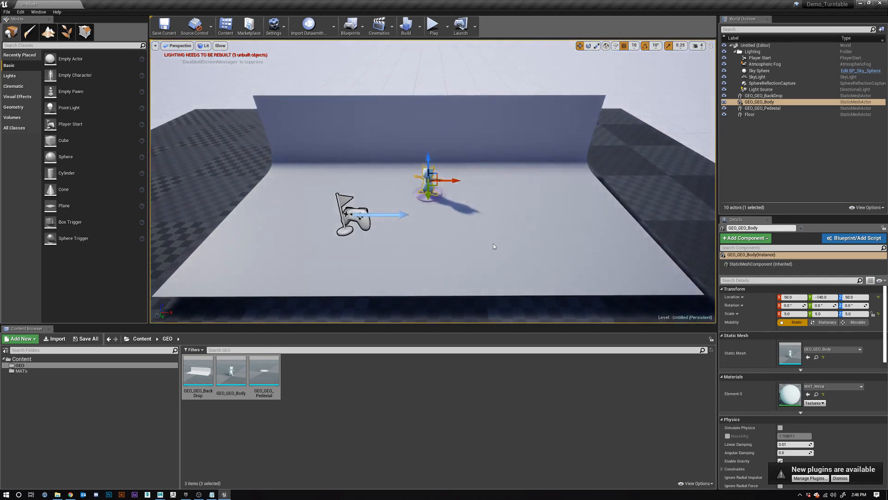
left_click_drag(493, 243, 630, 178, "alt")
left_click_drag(453, 242, 306, 277, "alt")
right_click_drag(453, 242, 583, 242, "alt")
Step: Select the character body's StaticMeshComponent and frame it in the viewport, together with its pedestal
left_click(387, 232)
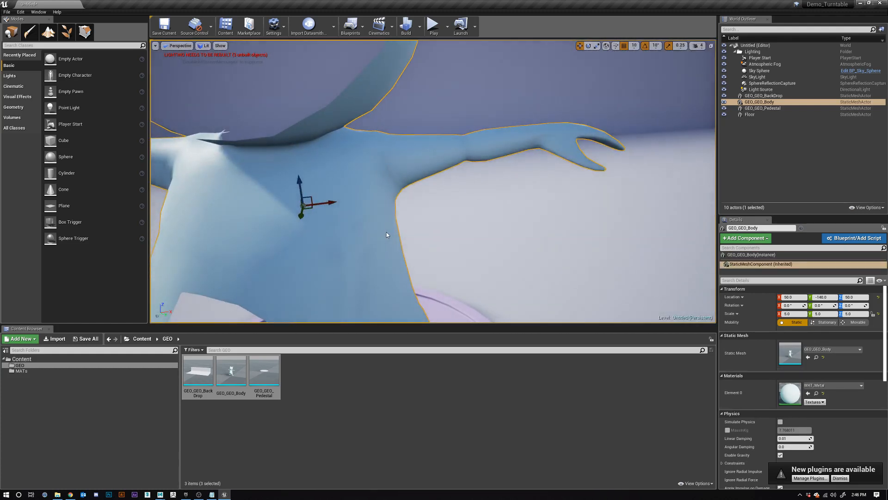
key("f")
right_click_drag(411, 205, 481, 205, "alt")
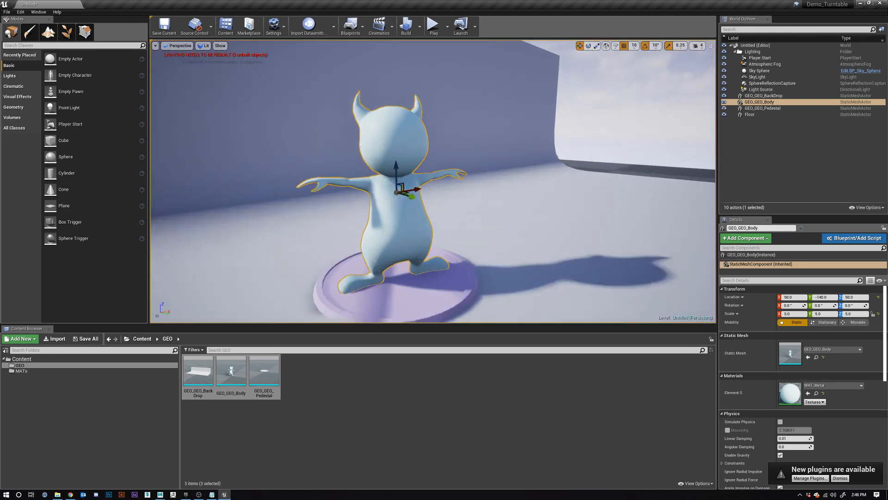
left_click_drag(411, 205, 380, 201, "alt")
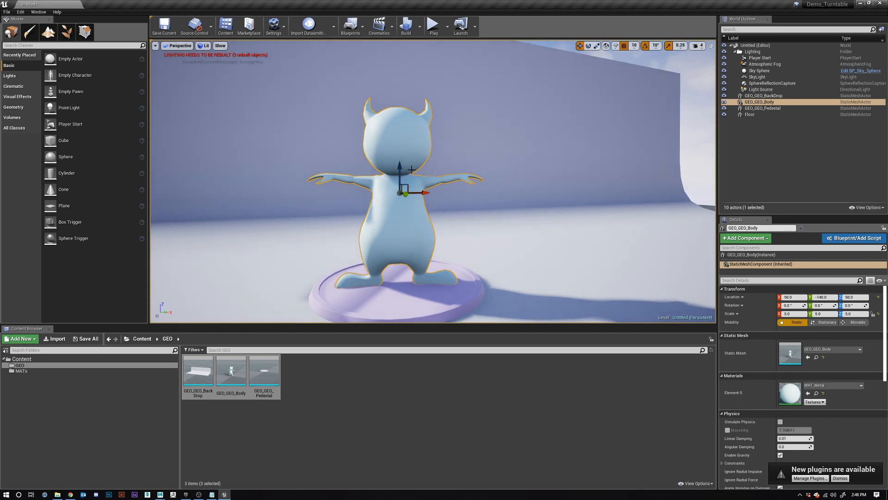
scroll(452, 241, "down", 6)
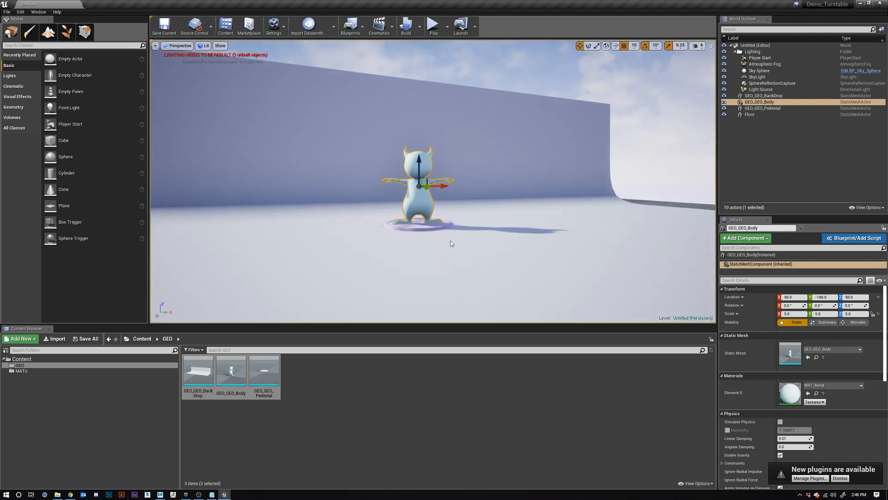
left_click_drag(452, 241, 472, 268, "alt")
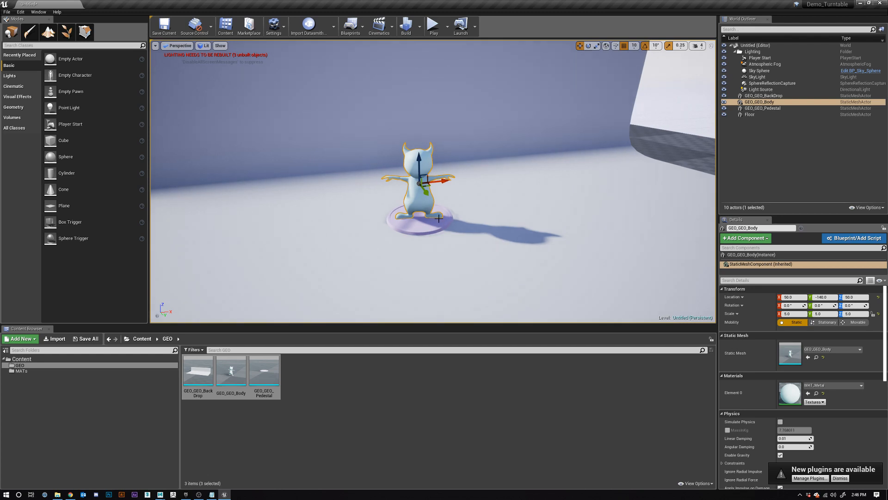
Step: Cycle the body's transform gizmo through move, rotate and scale, finishing in scale mode
key("e")
key("r")
key("e")
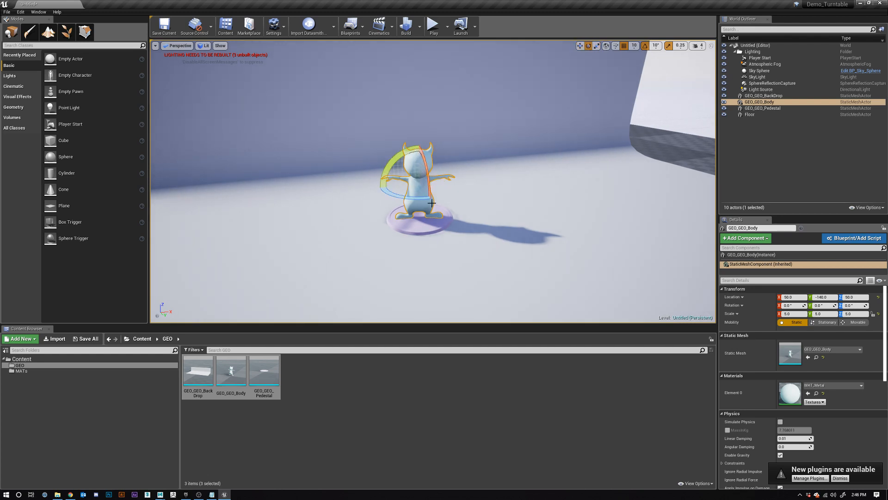
key("r")
key("e")
key("w")
key("e")
key("w")
key("e")
key("r")
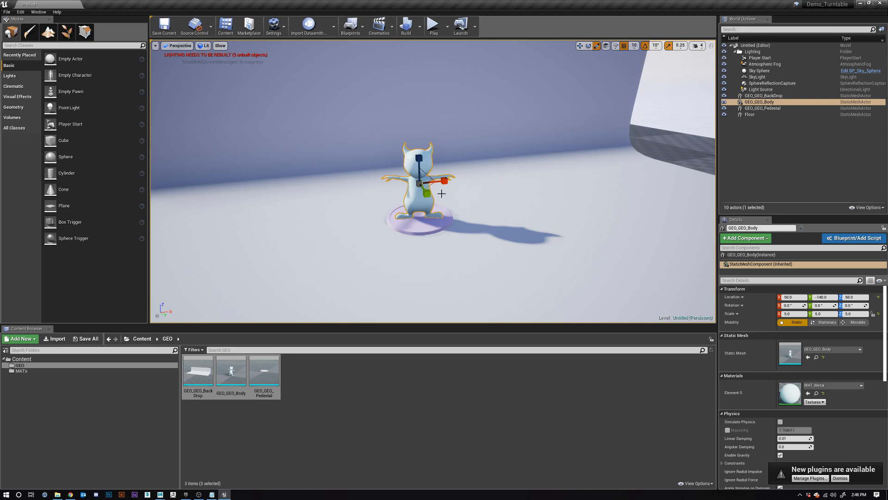
Step: Set the viewport camera speed to 1 and try out navigation around the character
right_click_drag(500, 237, 532, 237, "alt")
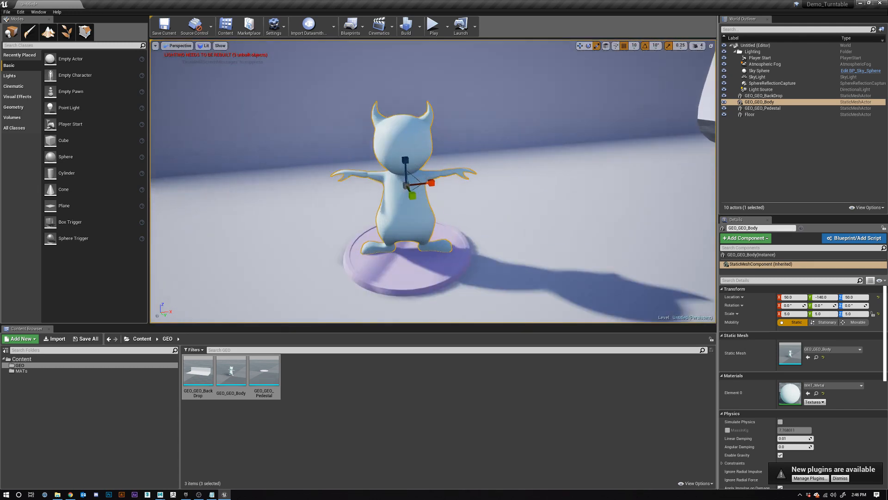
left_click(699, 46)
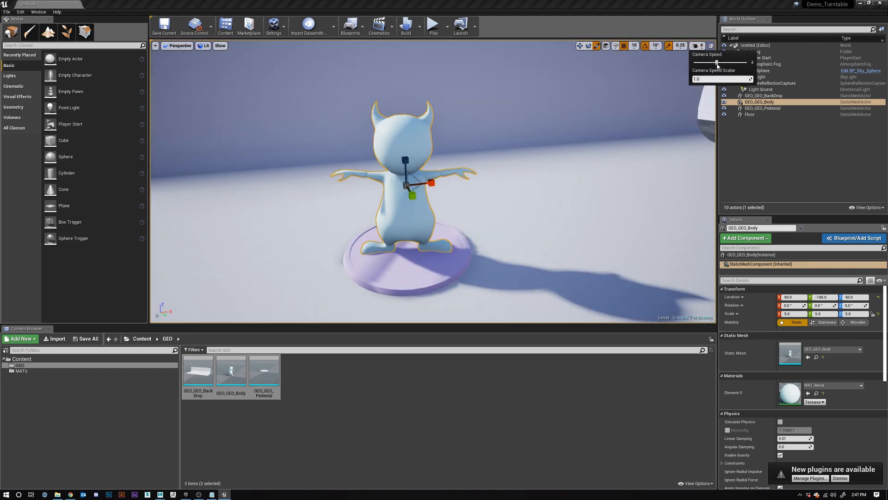
right_click_drag(649, 261, 599, 262, "alt")
right_click_drag(529, 289, 504, 289, "alt")
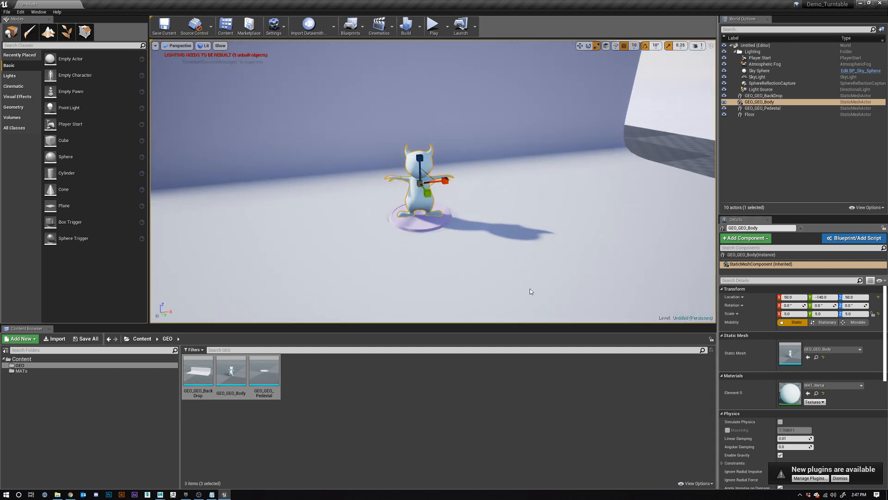
left_click_drag(530, 288, 514, 280, "alt")
right_click_drag(513, 279, 648, 278, "alt")
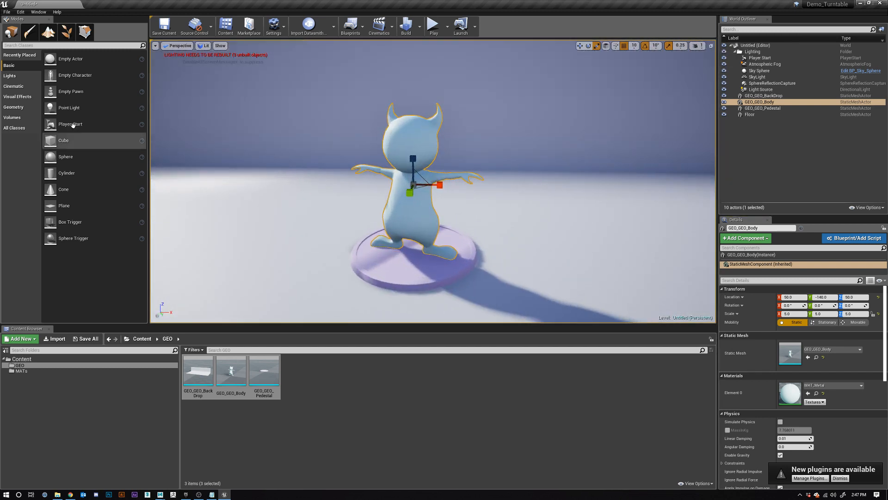
left_click_drag(601, 69, 713, 64, "alt")
Step: Raise the viewport camera speed to 7 and test zooming on the character
left_click(699, 46)
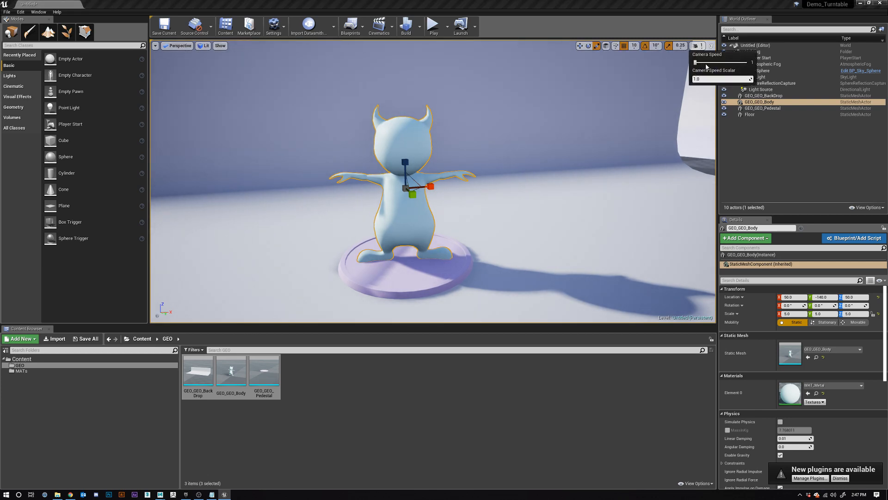
right_click_drag(558, 184, 509, 182, "alt")
right_click_drag(539, 125, 500, 137, "alt")
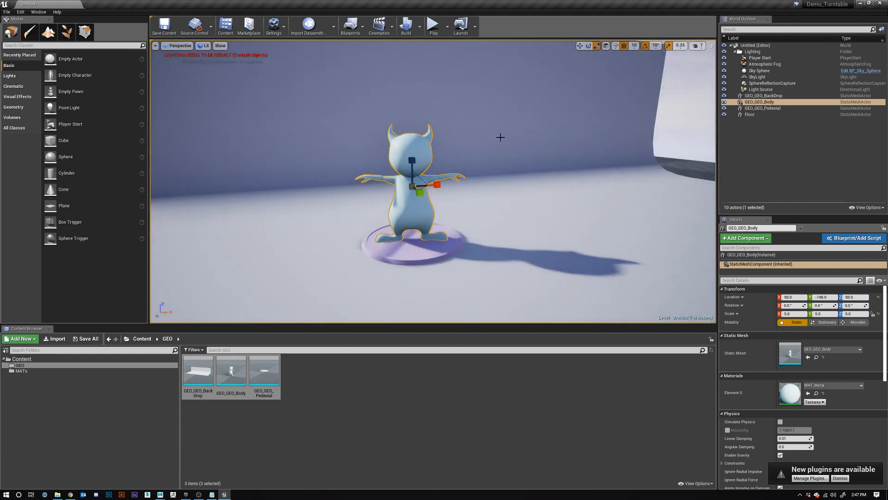
Step: Lower the viewport camera speed back to 1 and test orbiting and zooming around the character
left_click(700, 48)
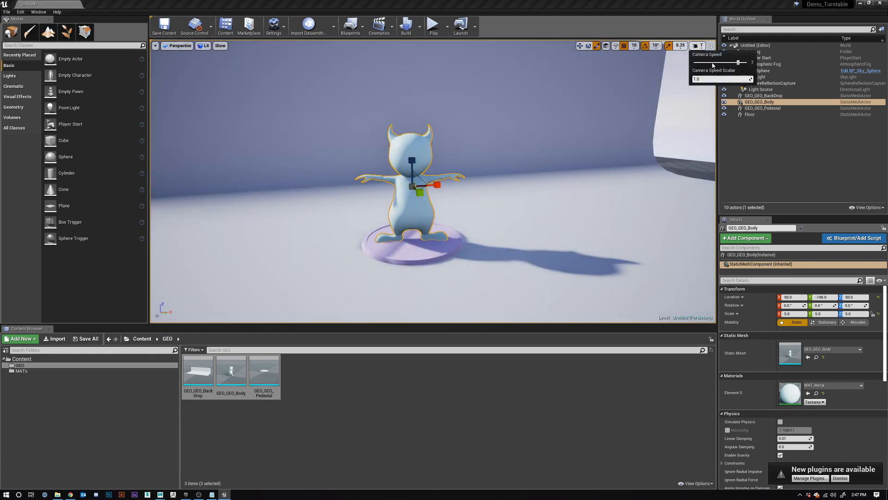
right_click_drag(512, 218, 459, 219, "alt")
left_click_drag(459, 219, 448, 210, "alt")
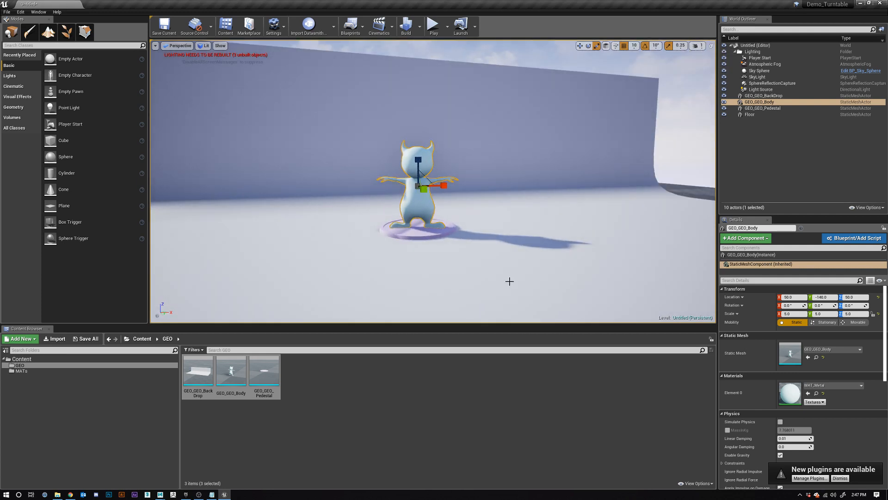
left_click_drag(517, 276, 525, 275, "alt")
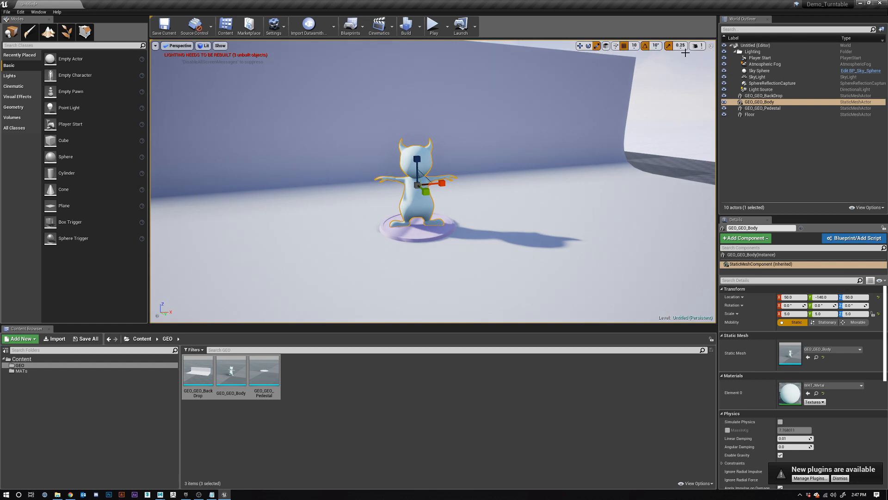
left_click_drag(475, 225, 458, 225, "alt")
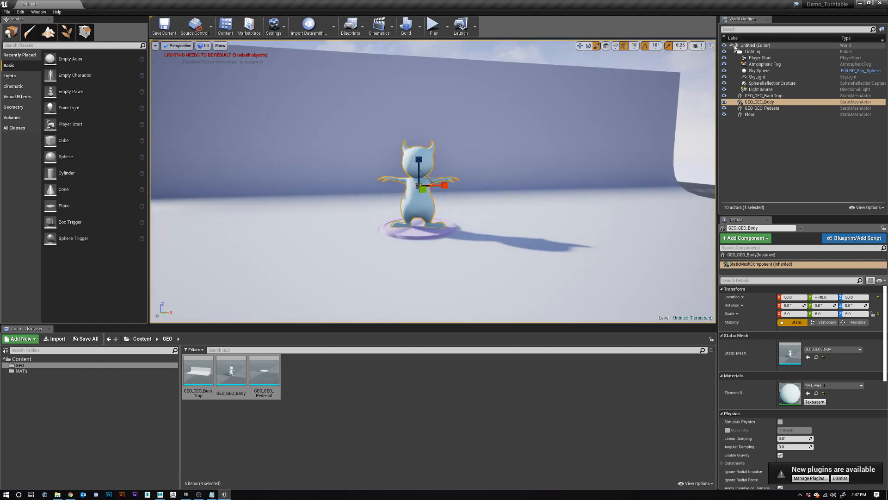
Step: Set the viewport camera speed to 3 and check zooming, orbiting and panning around the character and backdrop
left_click(700, 46)
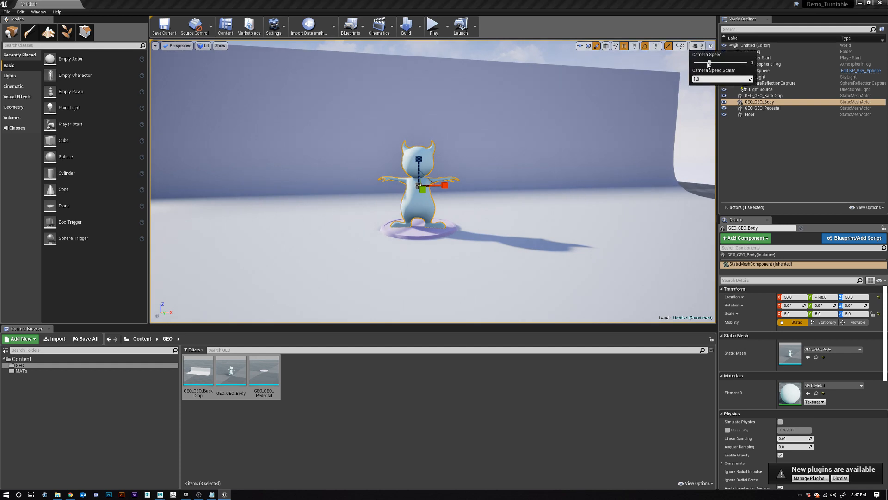
mouse_move(566, 157)
right_mouse_down("alt")
mouse_move(546, 157)
mouse_move(583, 159)
right_mouse_up("alt")
left_click_drag(566, 157, 528, 183, "alt")
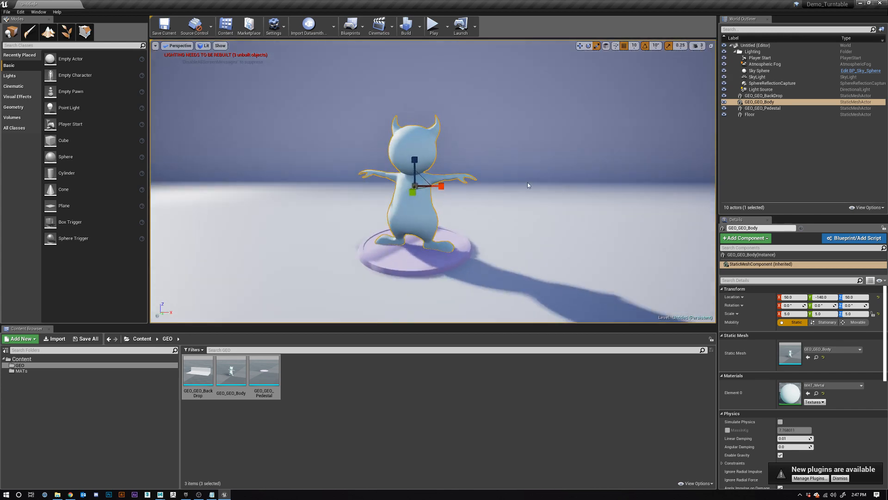
scroll(561, 227, "down", 6)
left_click_drag(562, 227, 553, 210, "alt")
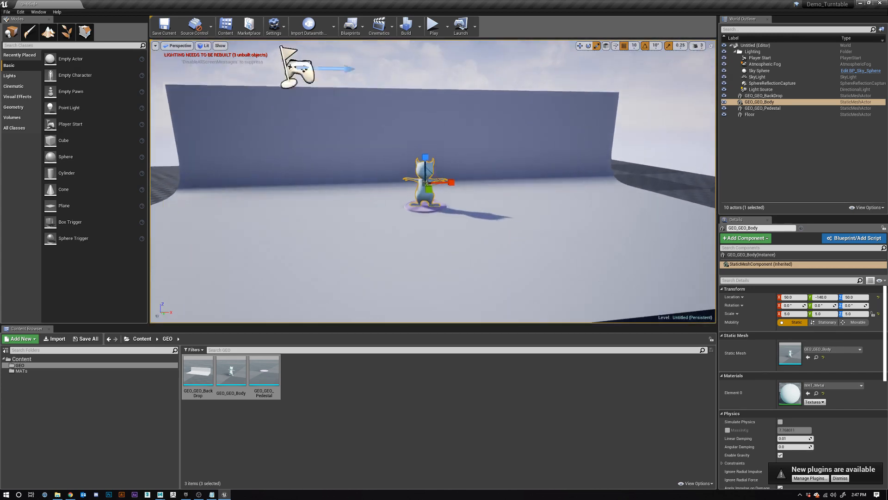
scroll(562, 227, "up", 7)
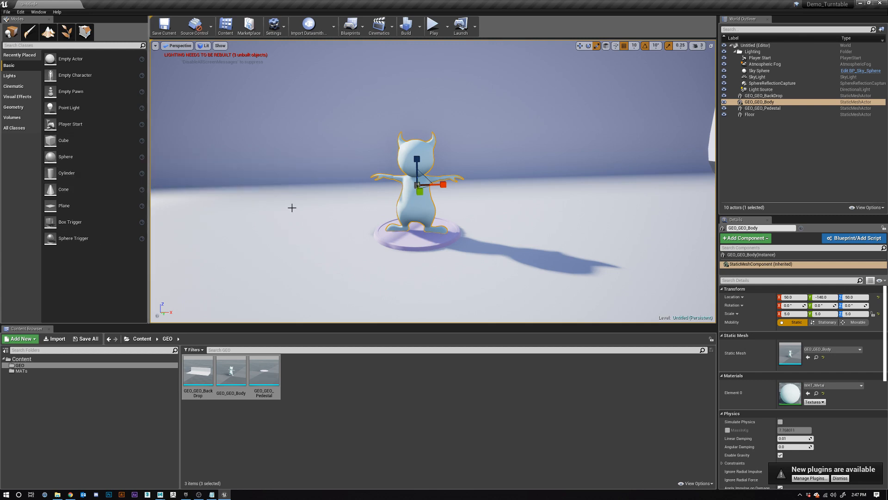
scroll(422, 203, "up", 3)
left_click_drag(422, 203, 470, 201, "alt")
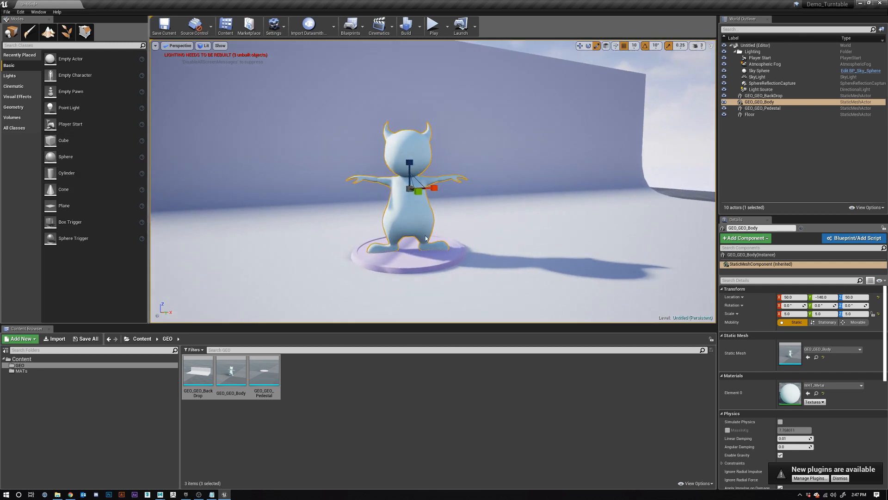
middle_click_drag(422, 203, 464, 207, "alt")
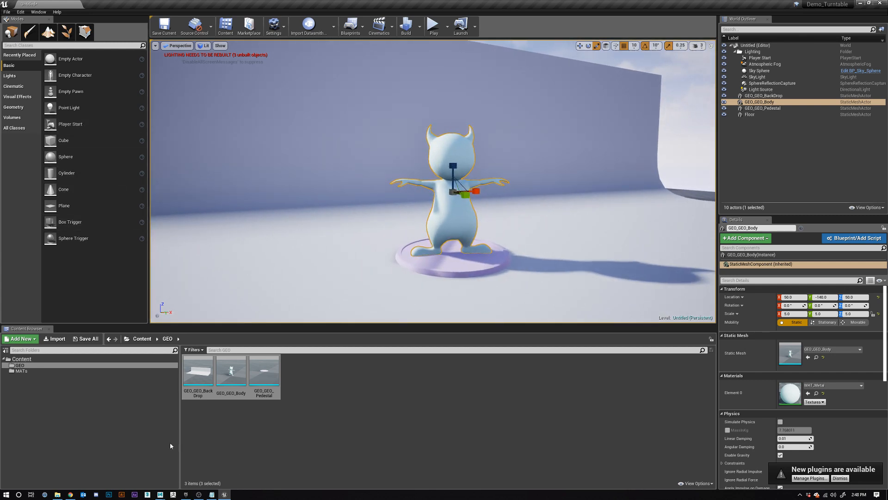
Step: Select the backdrop and then the character body, and look through the body's physics, collision and lighting properties
key("w")
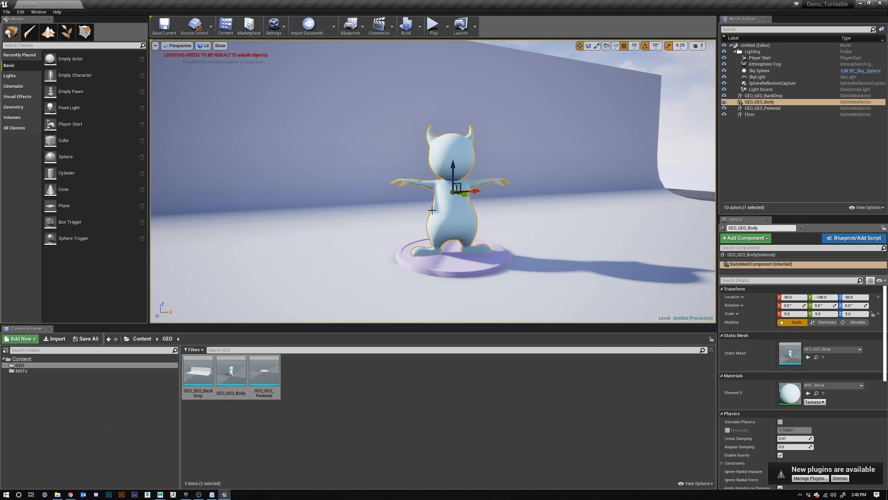
left_click(460, 130)
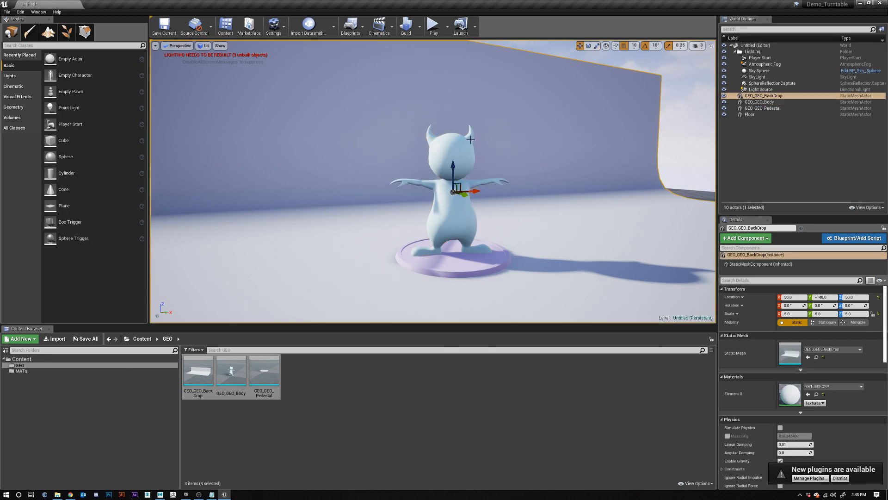
left_click(471, 154)
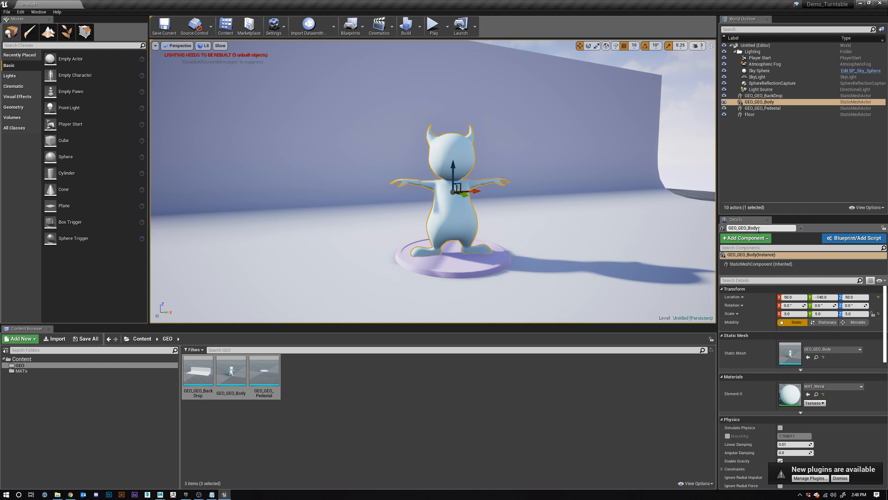
scroll(786, 407, "down", 5)
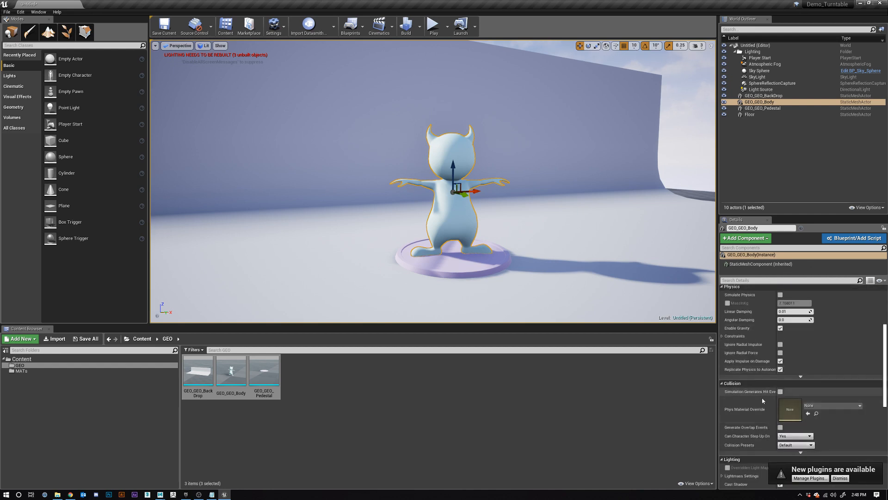
scroll(764, 402, "down", 3)
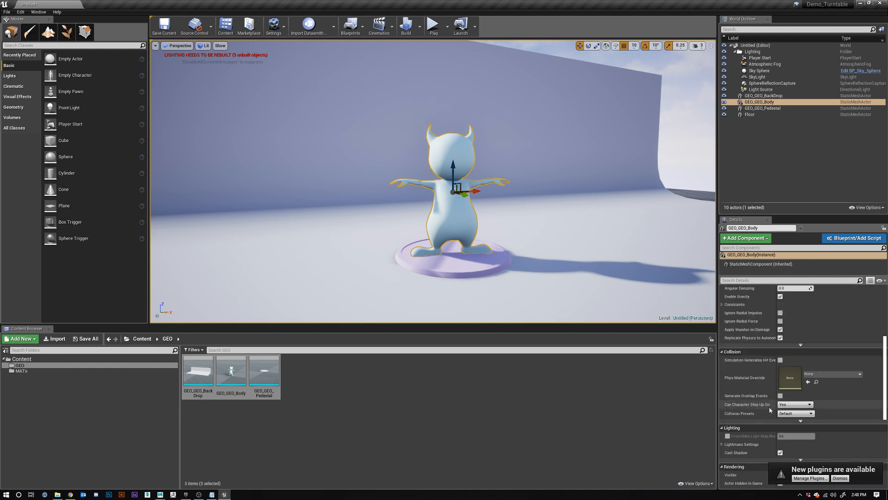
scroll(770, 410, "up", 8)
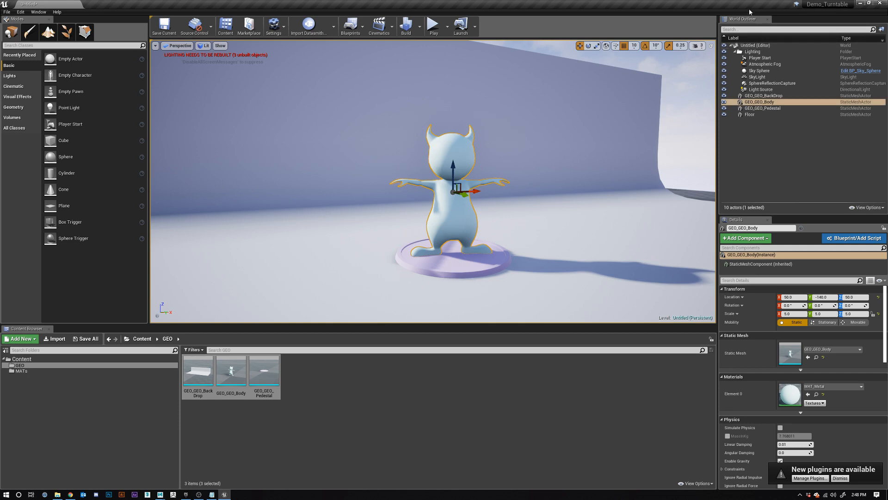
Step: Collapse the Lighting folder and create a new folder named Geo in the World Outliner
left_click(759, 133)
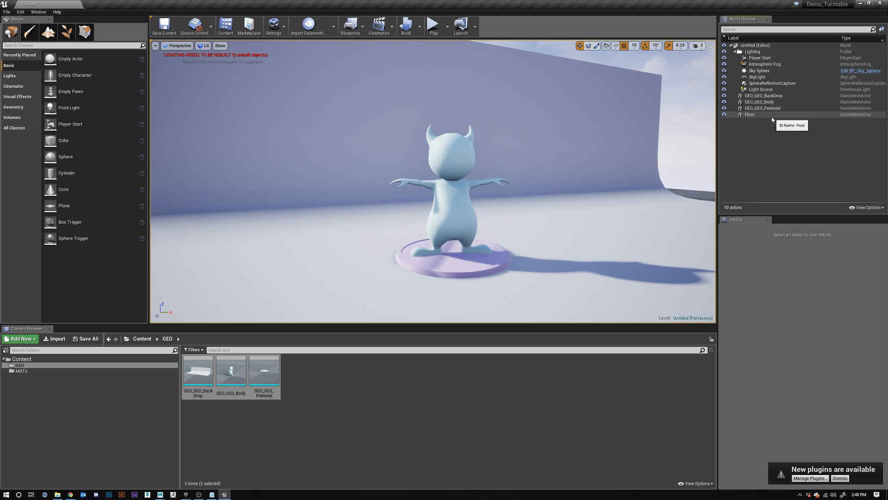
left_click(734, 51)
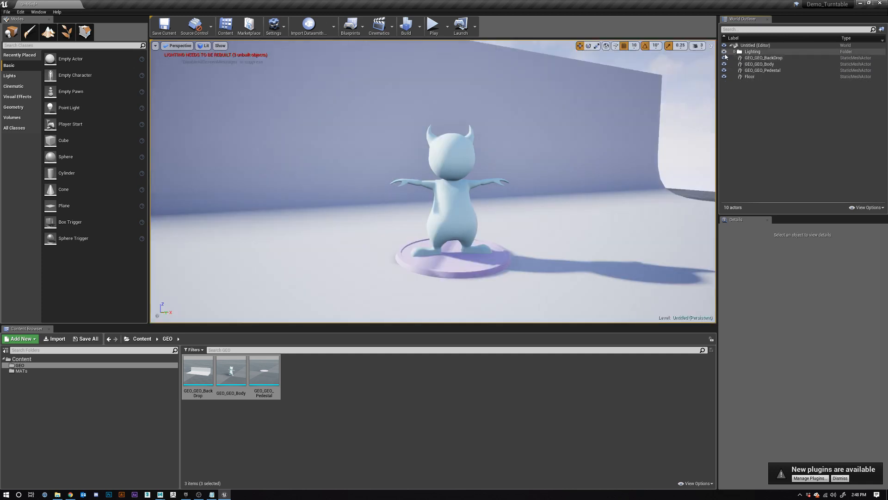
left_click(745, 64)
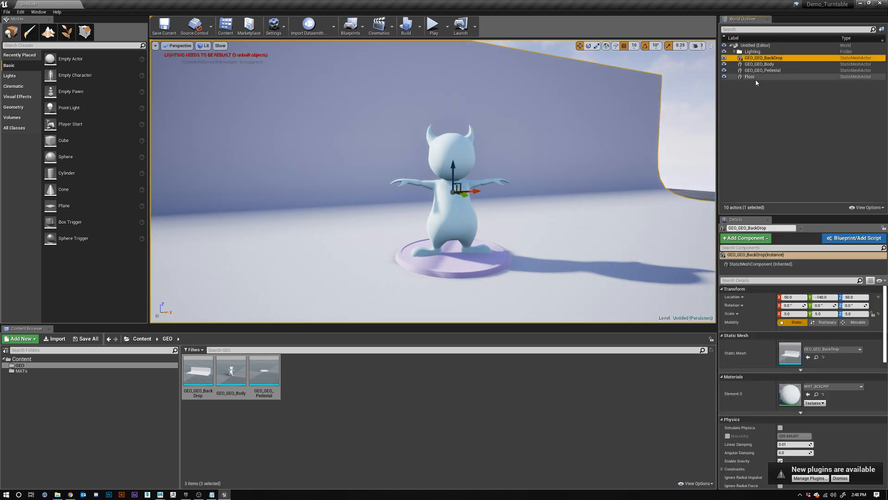
left_click(756, 120)
right_click(749, 94)
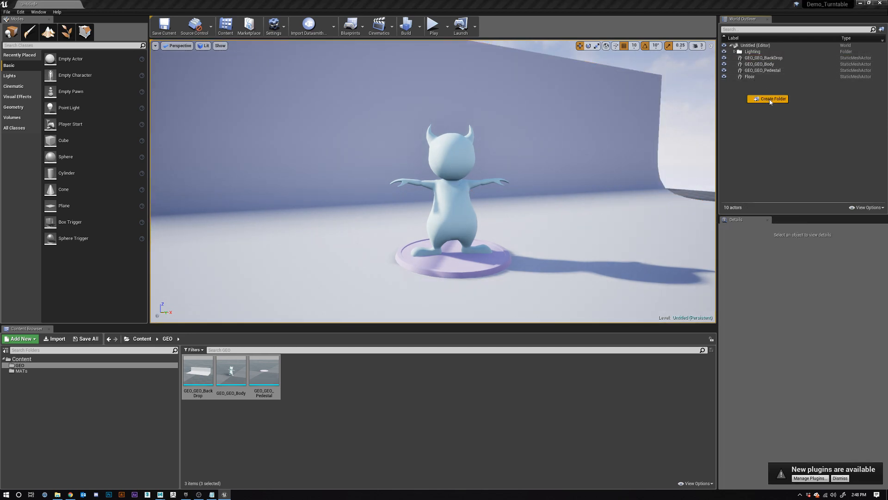
left_click(768, 99)
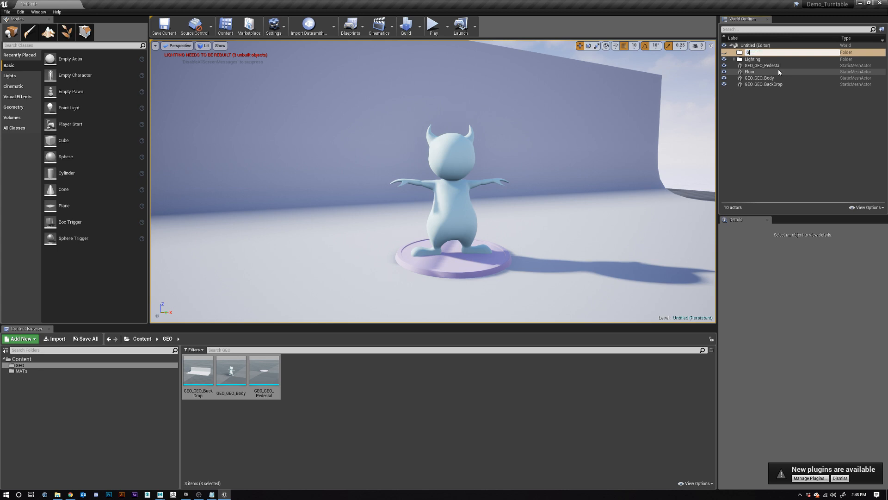
type("Geom")
key("BackSpace")
key("Return")
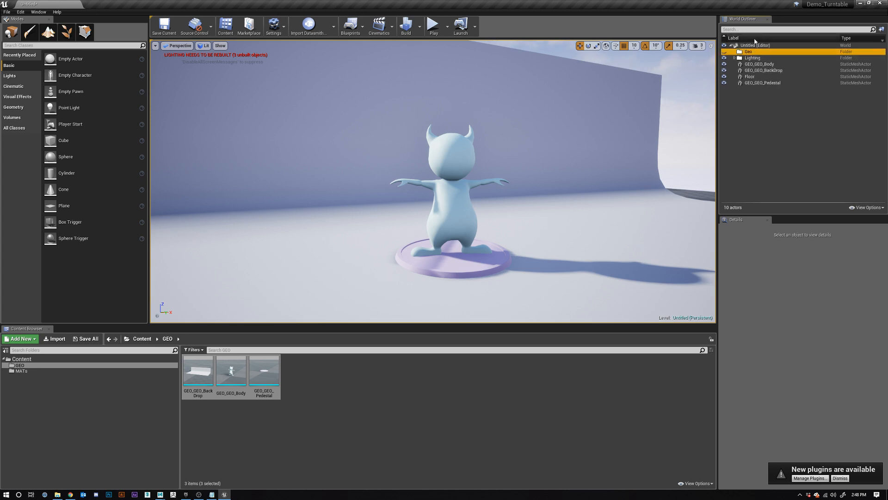
Step: Move the body, backdrop, floor and pedestal actors into the Geo folder, toggle the folder's visibility off and on, and expand it
left_click(759, 64)
left_click(756, 84, "shift")
left_click_drag(756, 85, 749, 54)
left_click(724, 58)
left_click(724, 58)
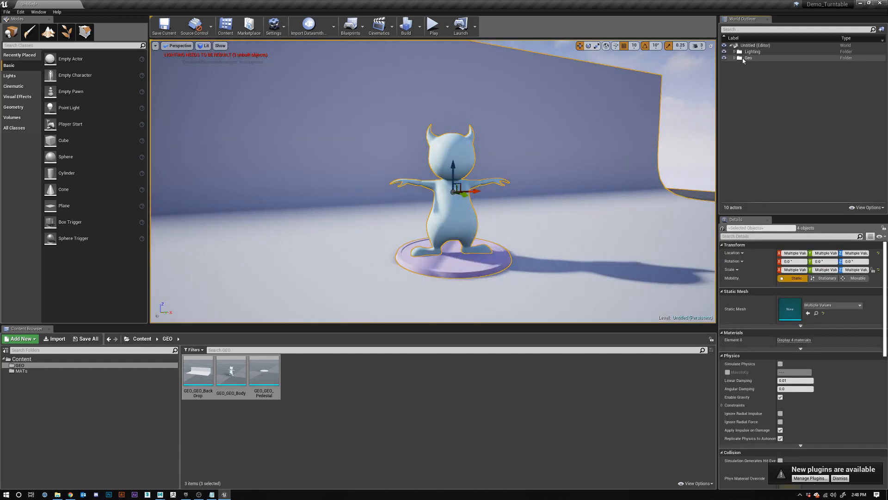
left_click(735, 58)
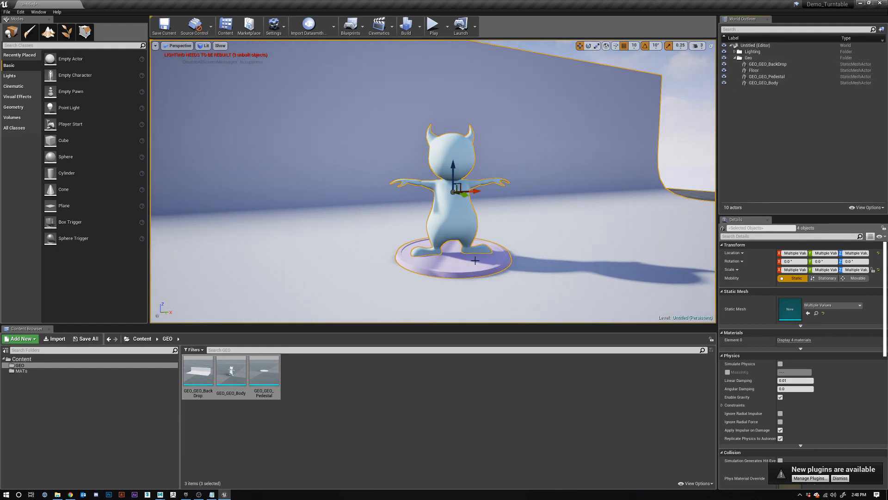
Step: Try rotating the pedestal and the character separately about the vertical axis, undoing each rotation
left_click(457, 269)
key("e")
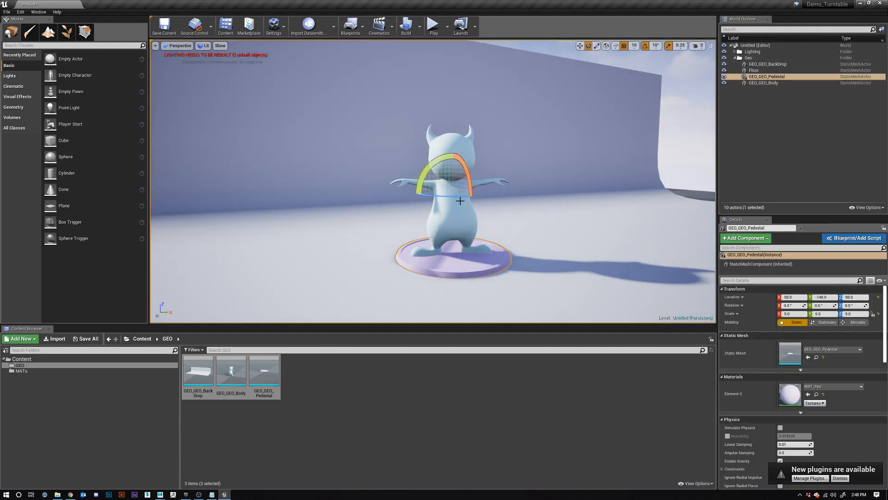
left_click_drag(453, 199, 491, 198)
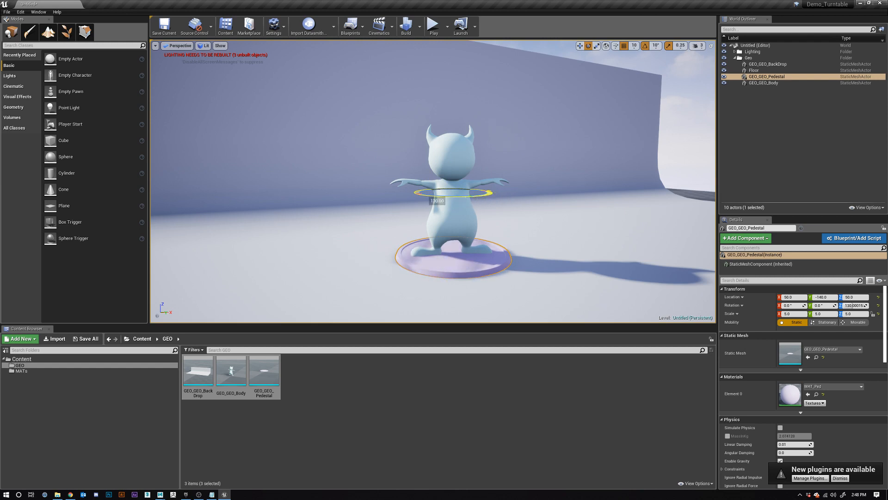
left_click(445, 223)
key("ctrl+z")
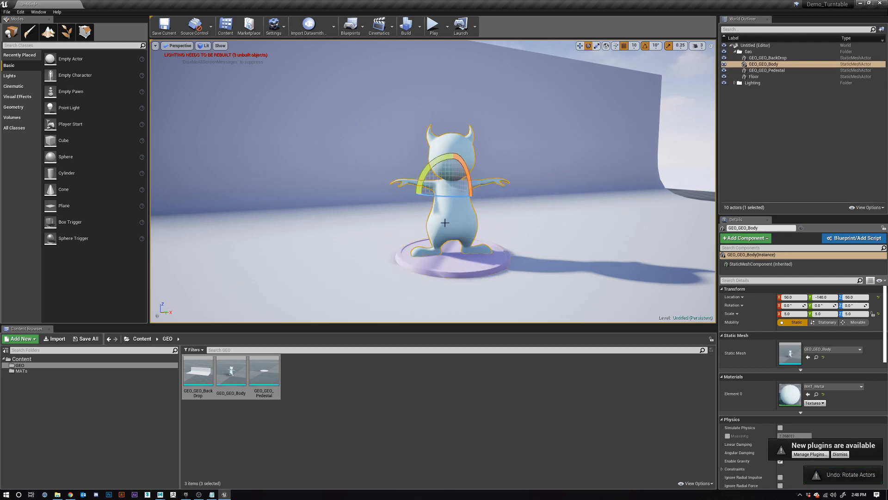
left_click_drag(448, 197, 564, 197)
key("ctrl+z")
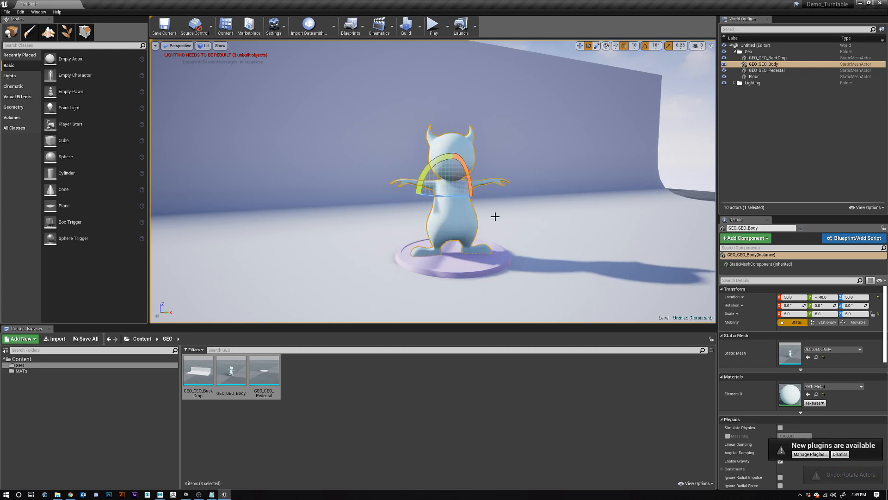
Step: From a higher view angle, rotate the pedestal and the body individually about Z again and undo both rotations
left_click_drag(495, 216, 472, 242, "alt")
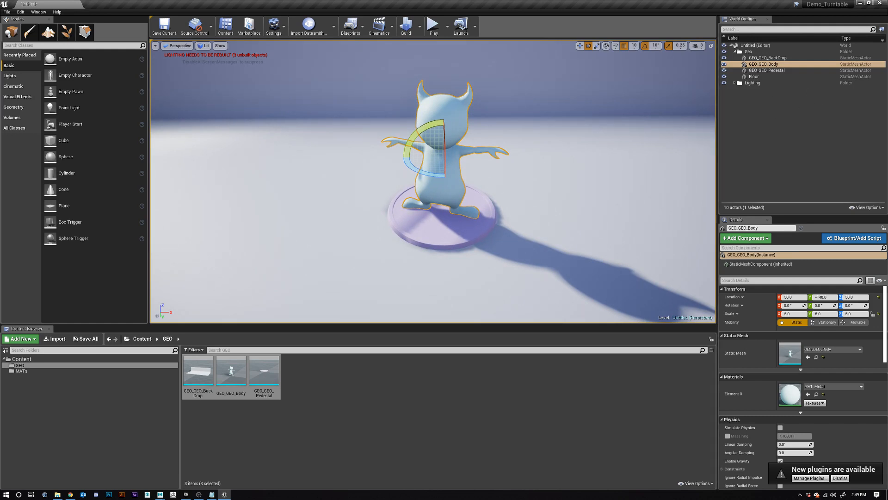
left_click(445, 236)
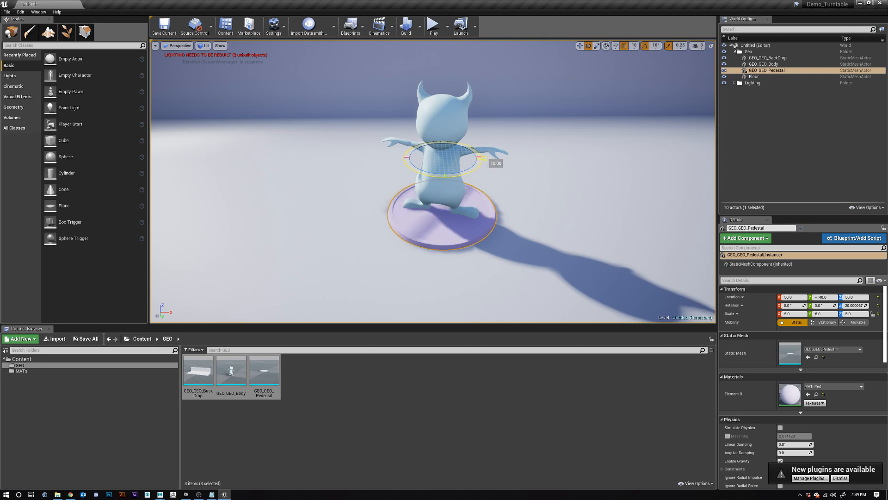
left_click(428, 175)
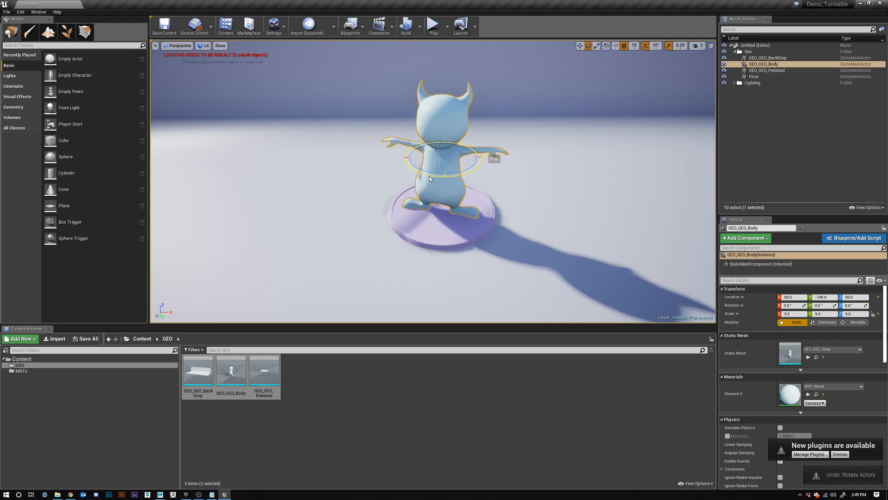
left_click_drag(430, 176, 481, 162)
key("ctrl+z")
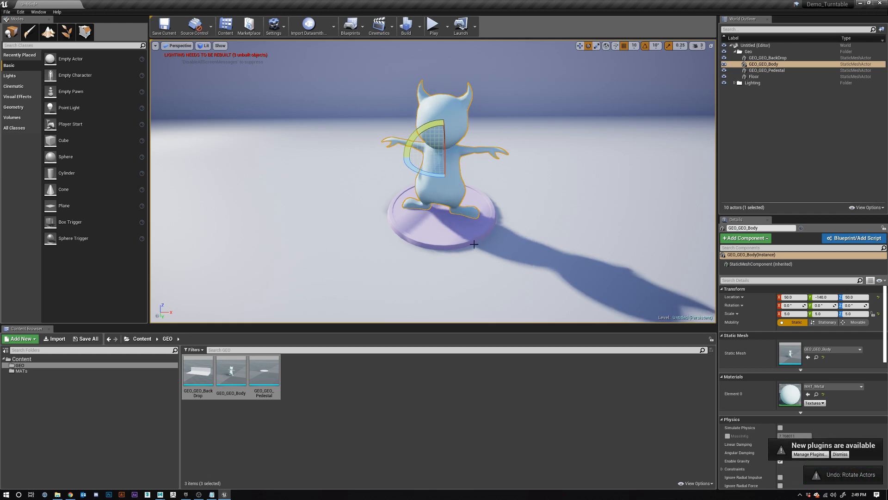
Step: Attach GEO_GEO_Body to GEO_GEO_Pedestal as its child in the World Outliner, and collapse and re-expand the pedestal's hierarchy
left_click_drag(474, 244, 498, 231, "alt")
right_click_drag(474, 244, 513, 244, "alt")
left_click_drag(474, 245, 483, 231, "alt")
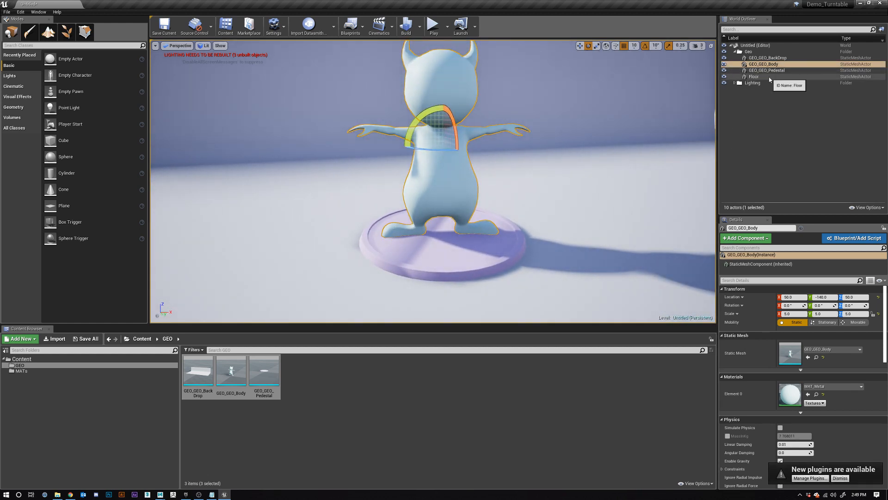
left_click_drag(769, 66, 770, 71)
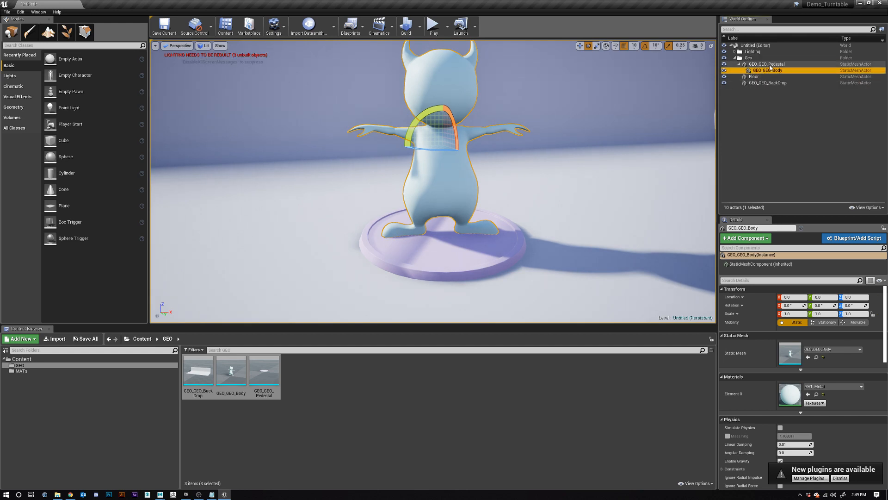
left_click(768, 64)
left_click(738, 65)
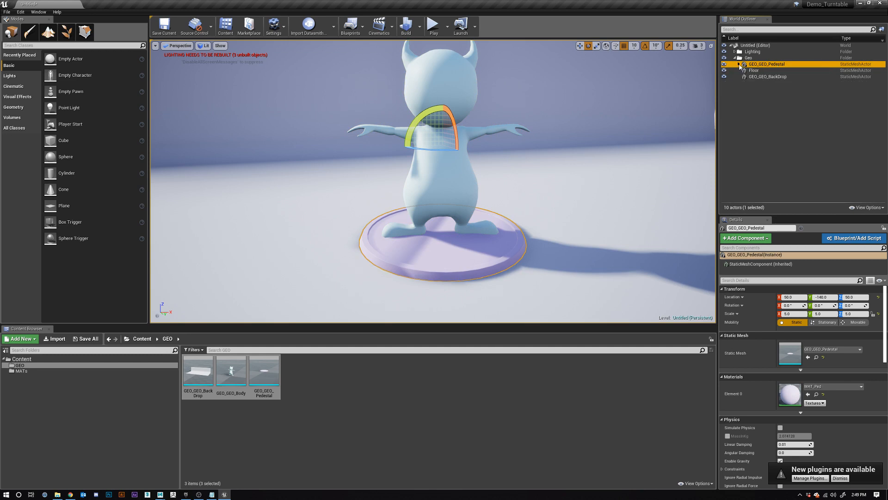
left_click(739, 64)
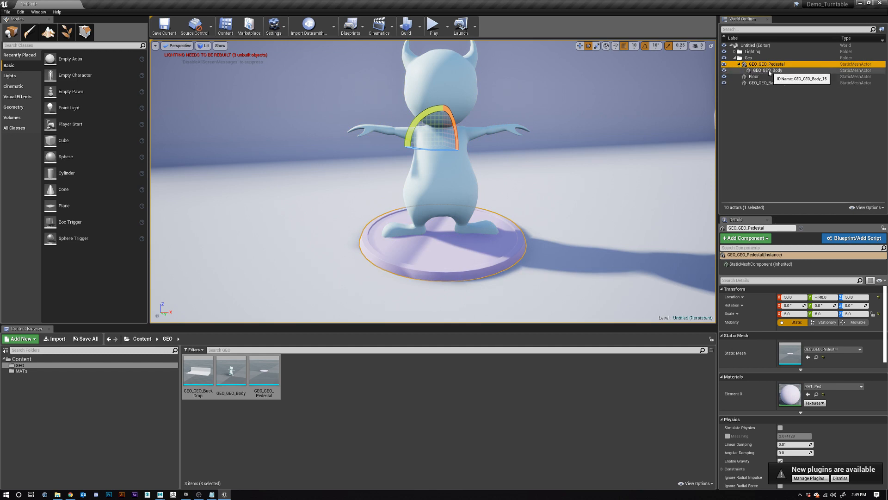
Step: Toggle the pedestal's and the body's visibility off and on to test how parent and child respond
left_click(724, 64)
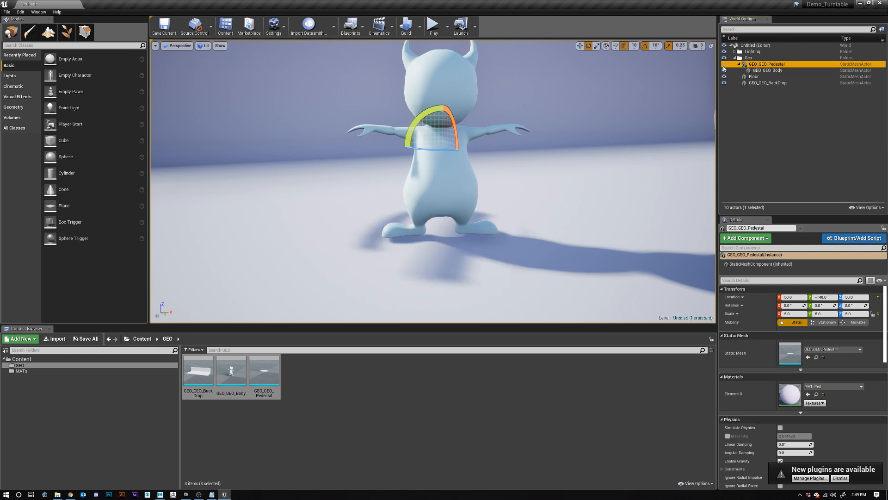
left_click(724, 65)
left_click(725, 65)
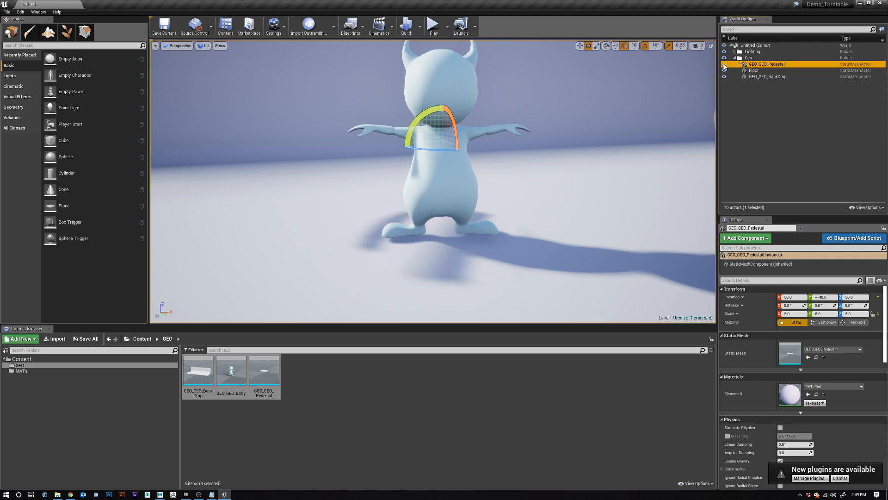
left_click(725, 65)
left_click(739, 65)
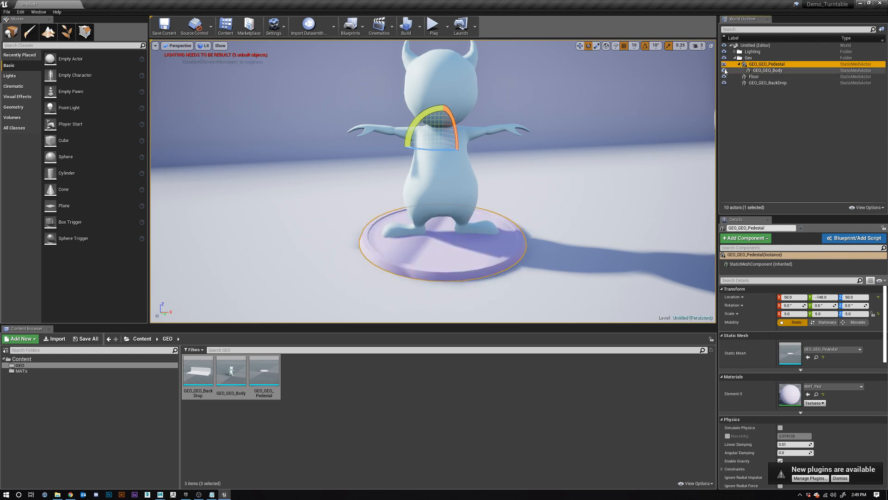
left_click(724, 69)
left_click(725, 69)
left_click(725, 65)
left_click(725, 65)
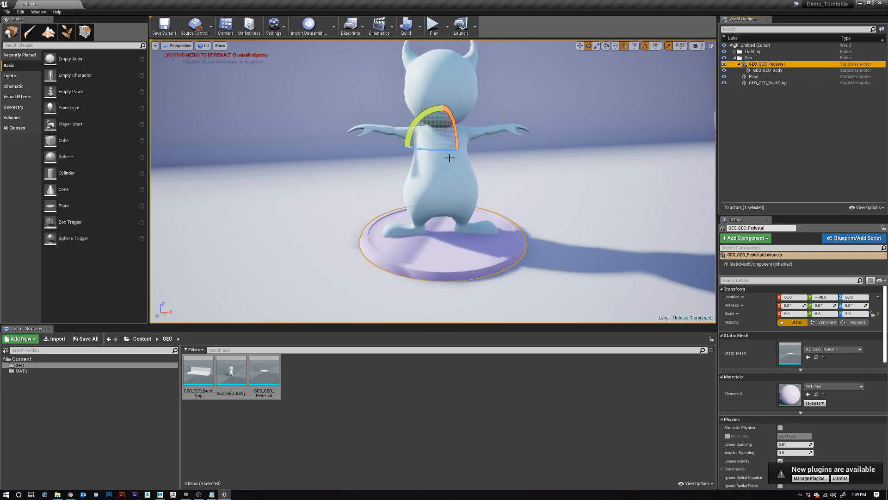
Step: Try moving the pedestal along X and rotating it about Z with the attached body, undoing both changes, and reselect the pedestal
key("w")
left_click_drag(467, 141, 283, 149)
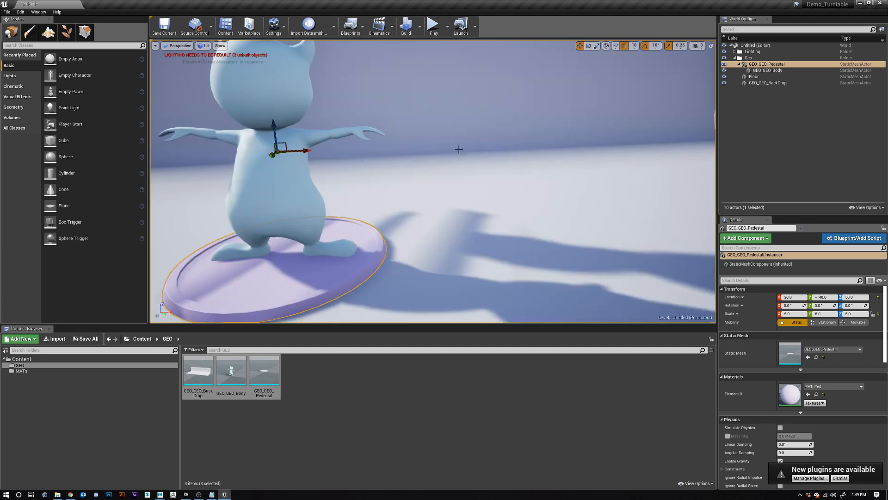
key("ctrl+z")
key("e")
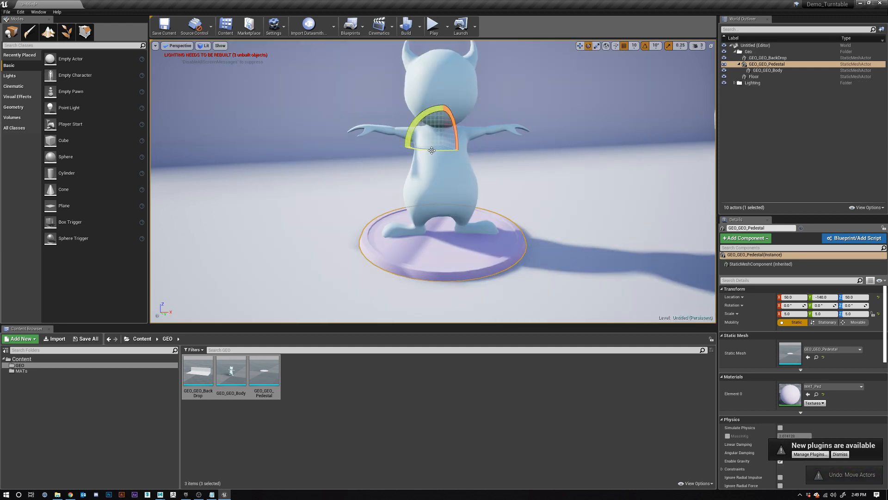
left_click_drag(432, 151, 472, 149)
key("ctrl+z")
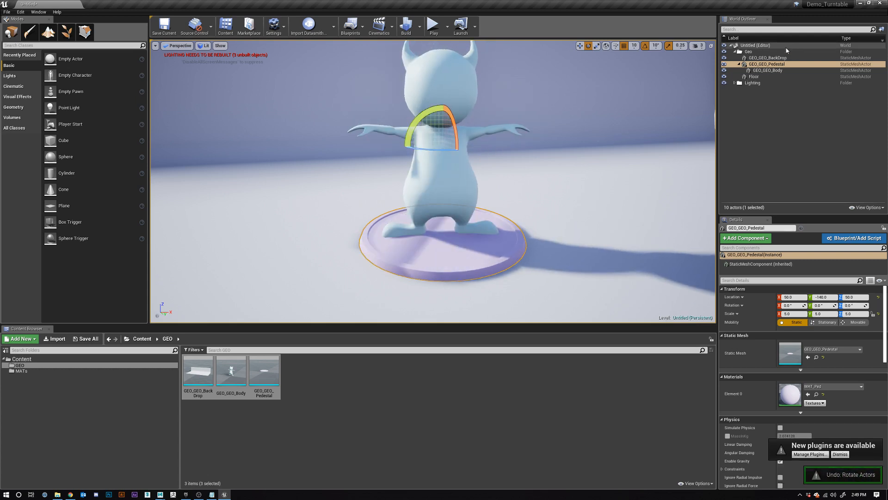
left_click(763, 71)
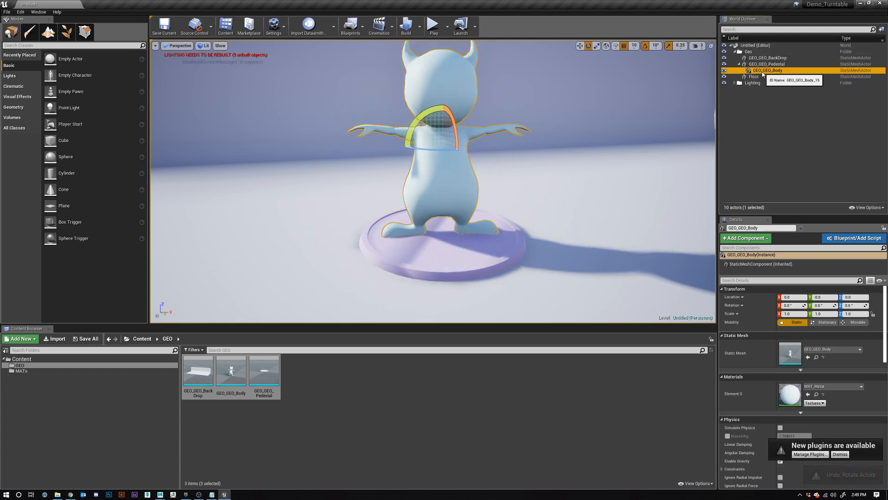
left_click(762, 65)
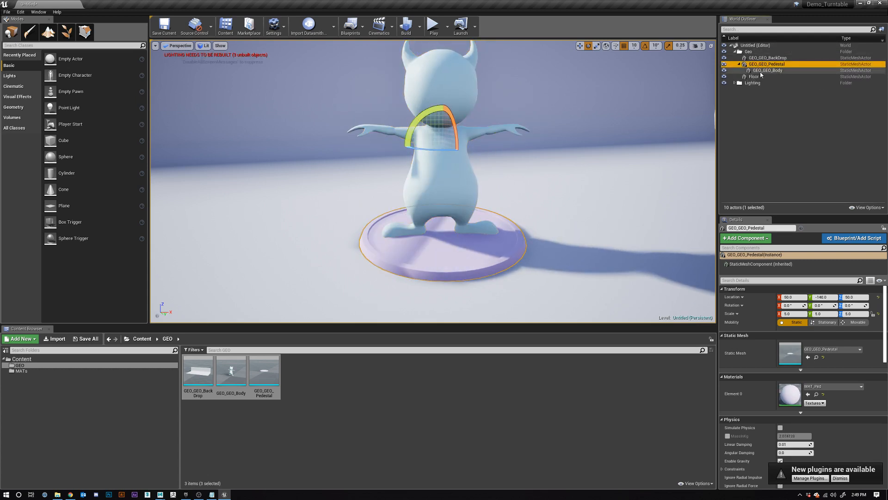
Step: Select the character's body, show the MATs folder's contents, and open the body's assigned MAT_Metal material for editing
left_click(739, 63)
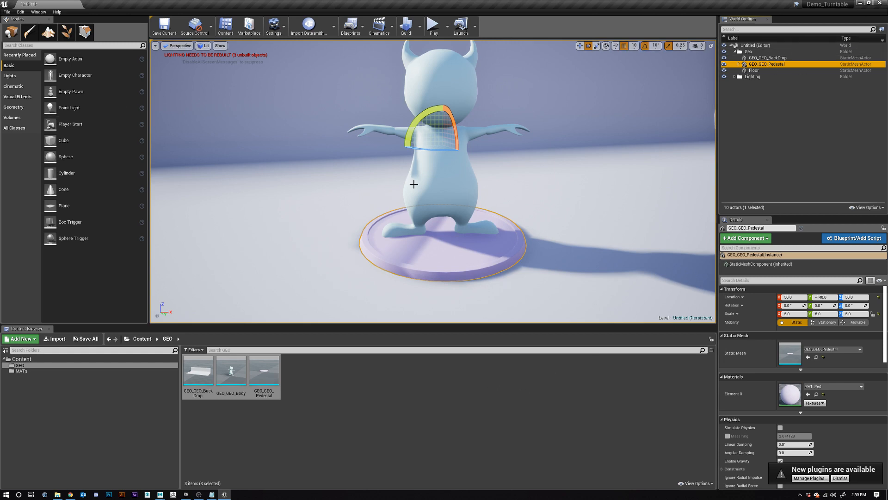
left_click(439, 195)
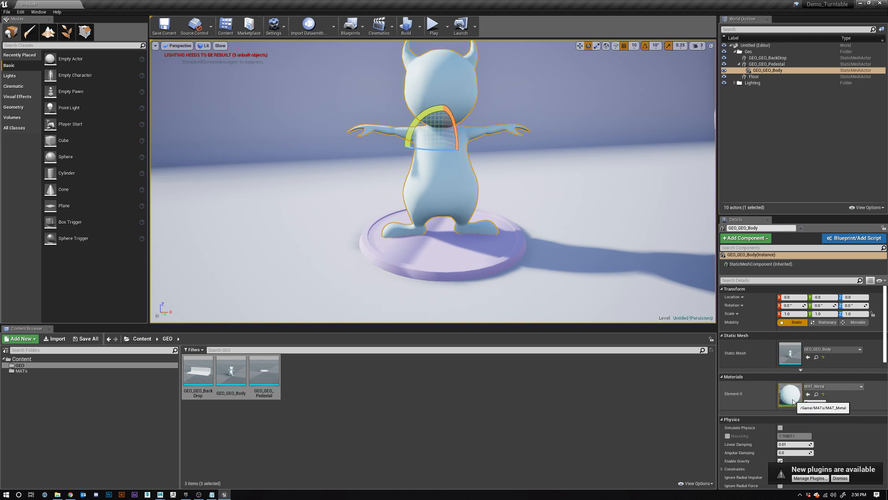
left_click(28, 370)
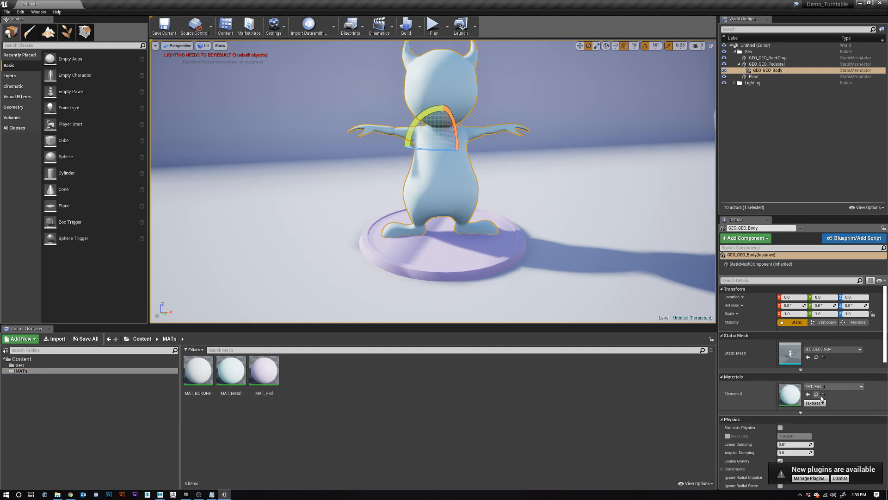
double_click(791, 393)
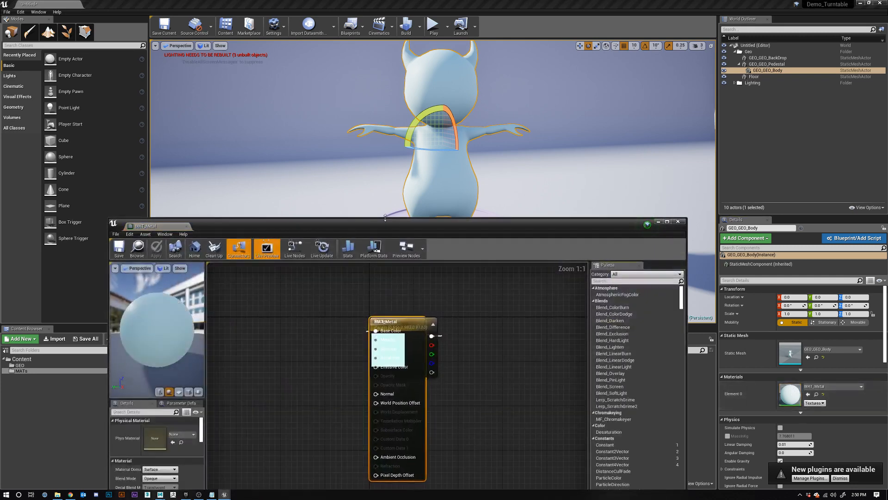
left_click_drag(385, 217, 591, 70)
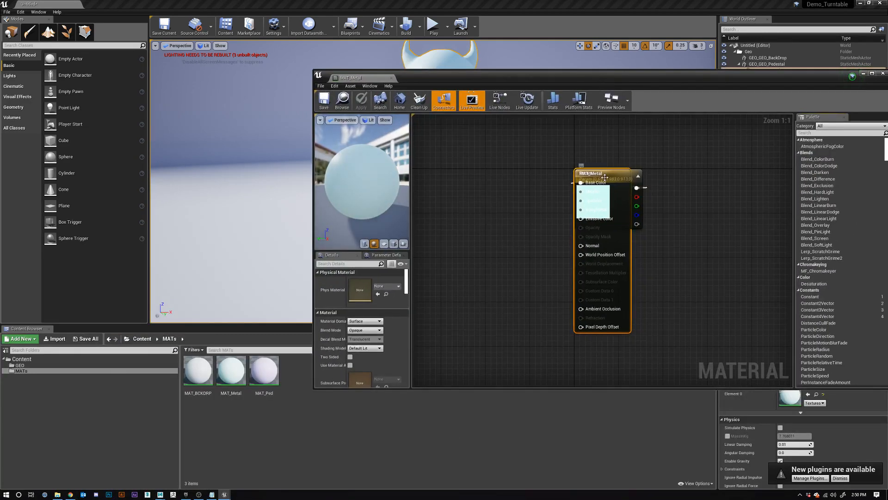
Step: Separate the overlapping nodes in the MAT_Metal graph and delete the Param colour node feeding Base Color
left_click_drag(605, 177, 683, 163)
left_click(585, 178)
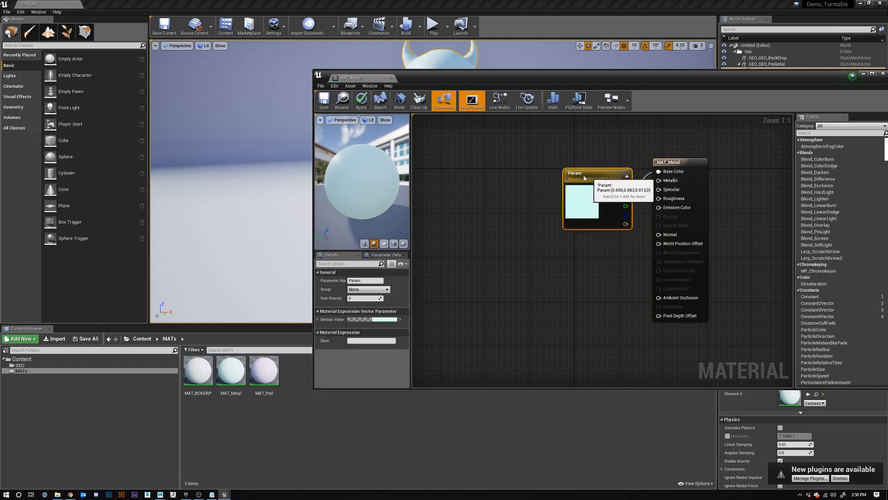
left_click_drag(584, 178, 568, 160)
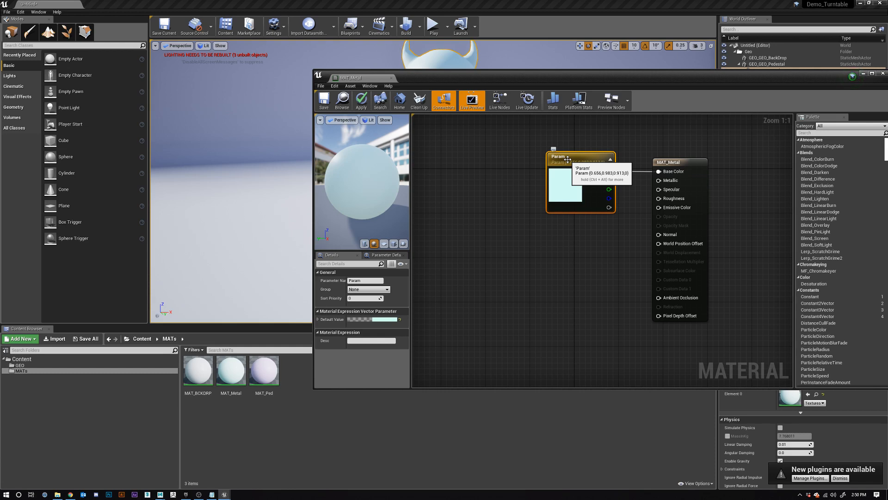
key("Delete")
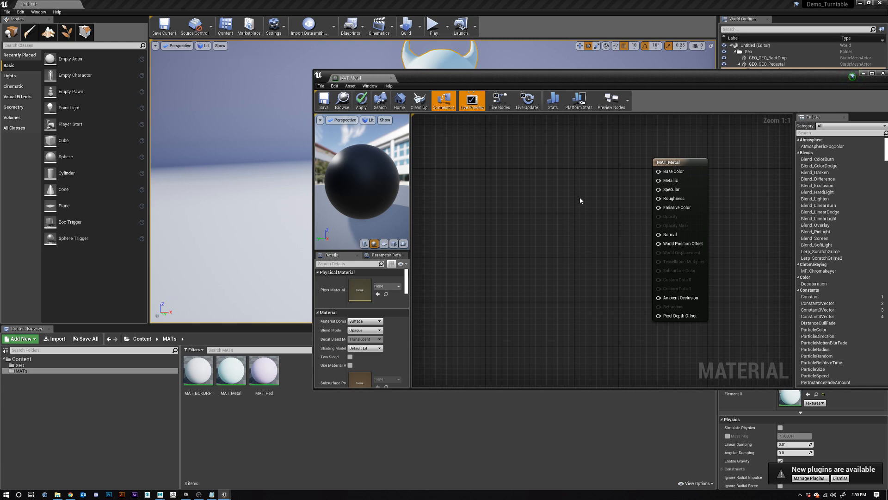
Step: Add a Constant3Vector node to the material graph and place it beside the MAT_Metal node
right_click(581, 202)
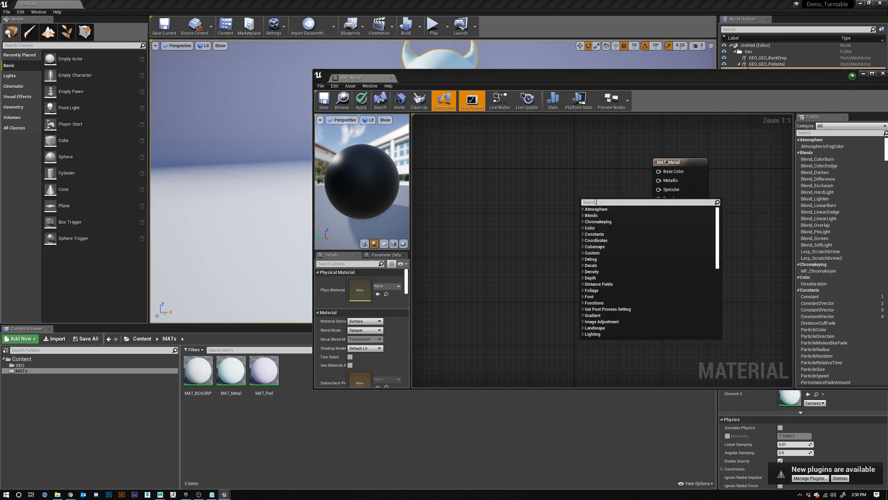
type("con")
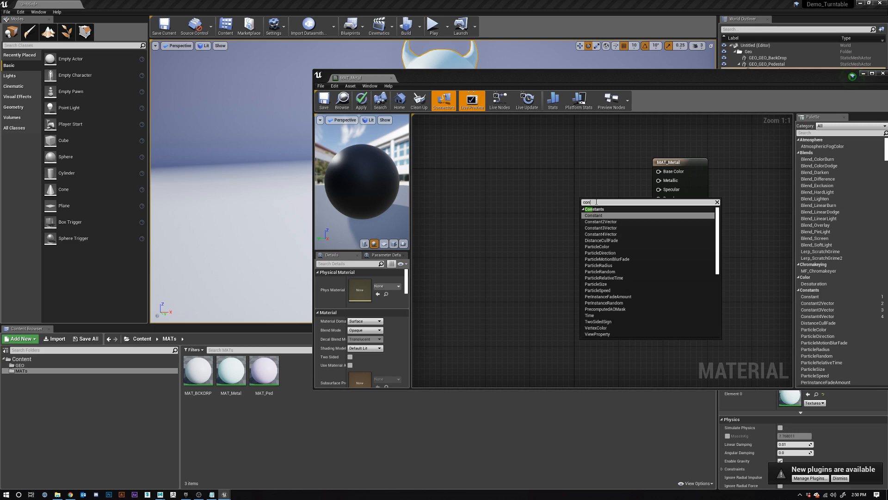
left_click(602, 228)
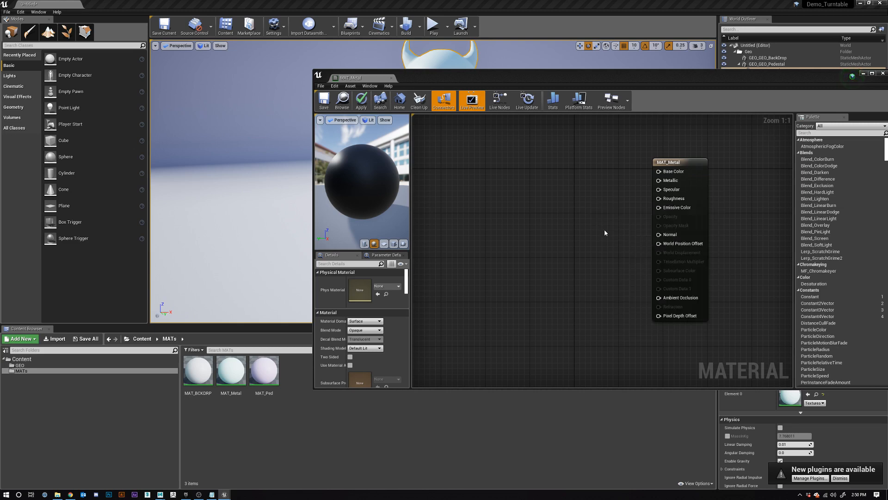
left_click_drag(596, 202, 575, 195)
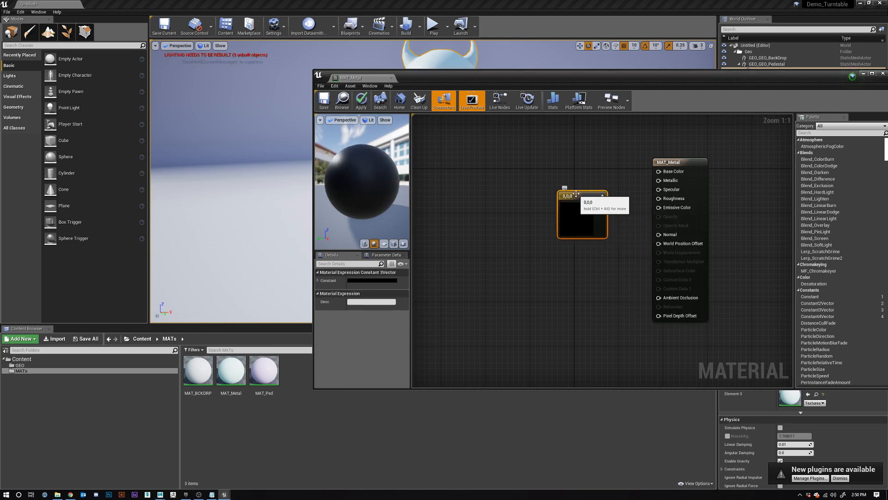
Step: Set the Constant3Vector's colour to a dark red with R 0.166667, G 0.010713 and B 0.0
double_click(575, 195)
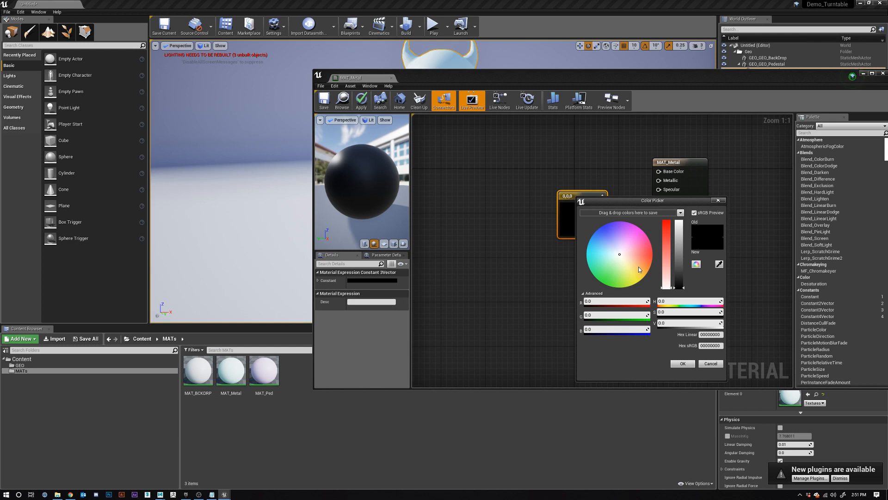
left_click(650, 257)
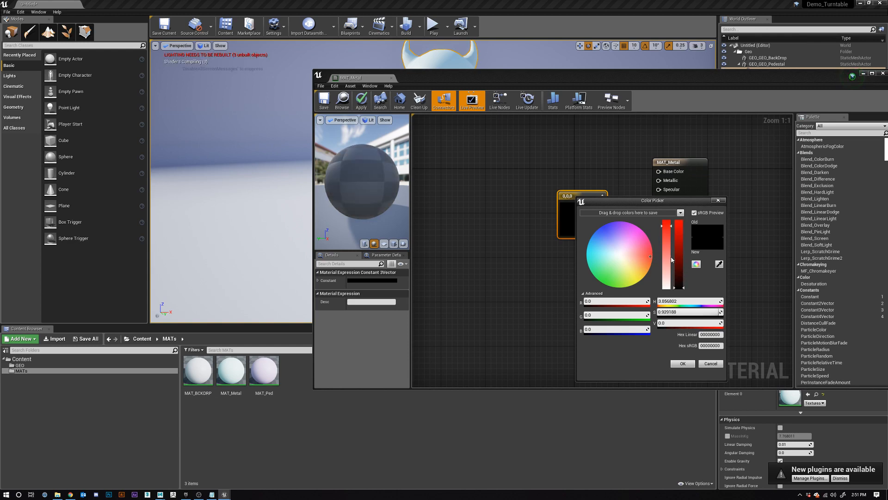
left_click_drag(678, 267, 681, 277)
left_click_drag(668, 227, 667, 206)
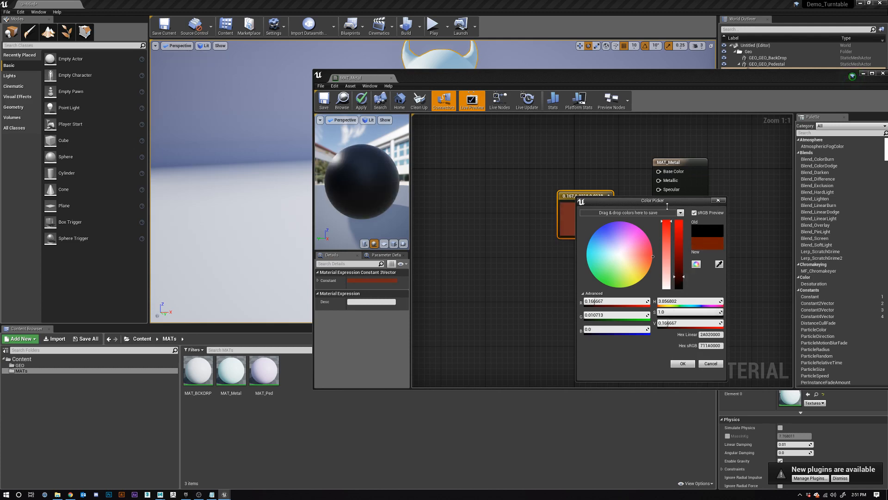
left_click(683, 364)
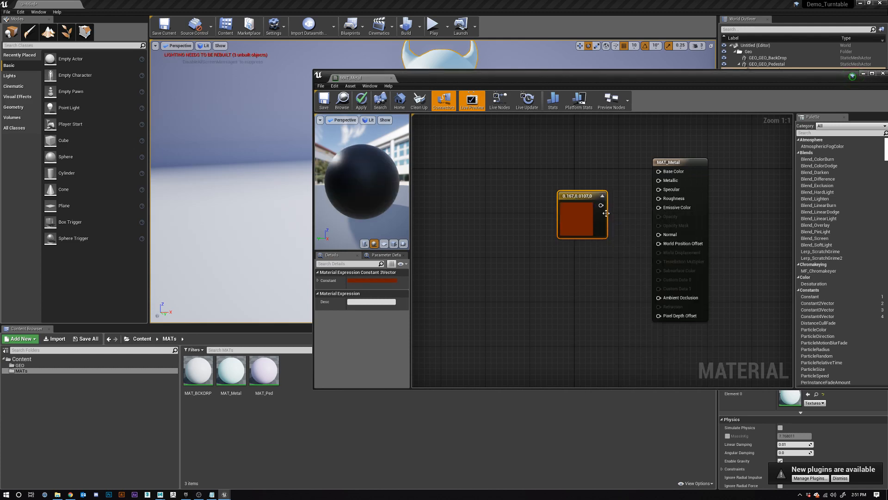
Step: Connect the dark red color constant to MAT_Metal's Base Color and place a copy of the constant below it
left_click_drag(601, 205, 658, 171)
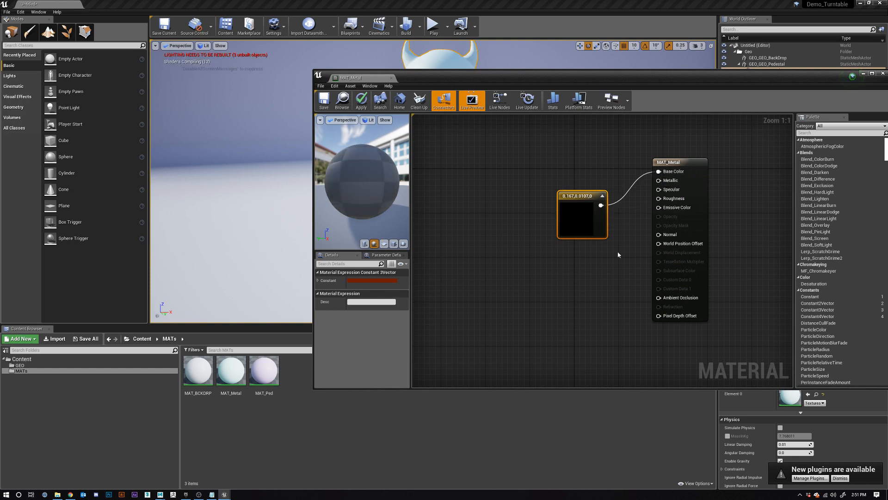
left_click_drag(582, 196, 568, 157)
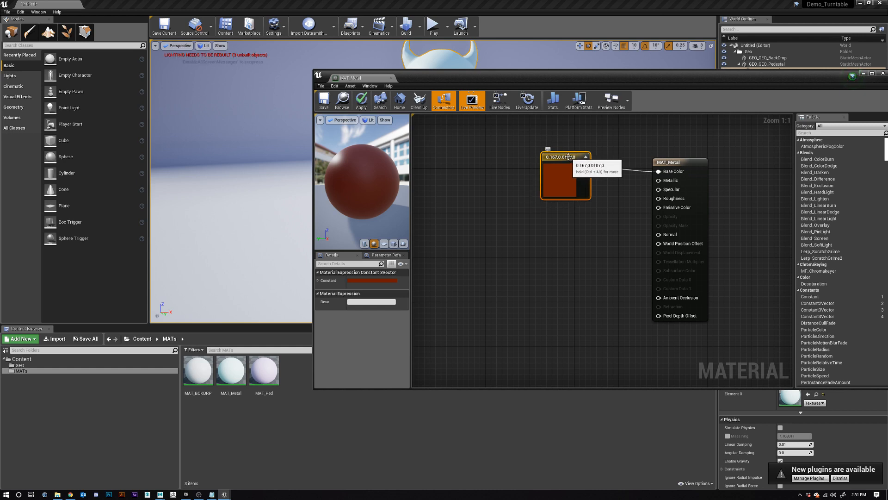
key("ctrl+c")
key("ctrl+v")
left_click_drag(590, 164, 548, 218)
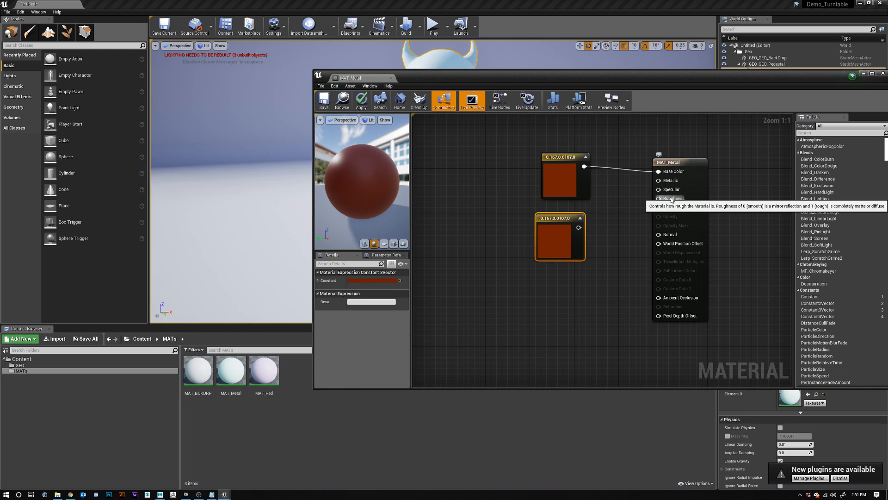
Step: Set the copied constant to black (0,0,0) and connect it to MAT_Metal's Roughness
double_click(546, 224)
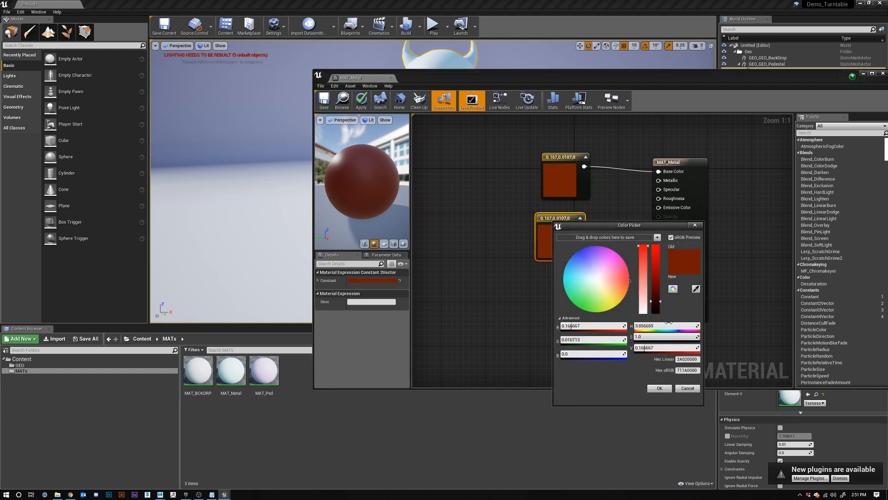
left_click_drag(660, 292, 661, 314)
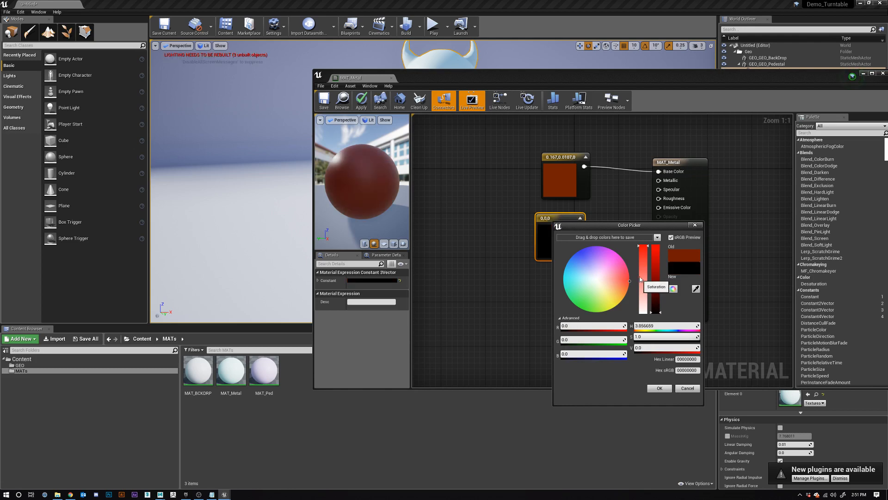
left_click_drag(643, 250, 643, 314)
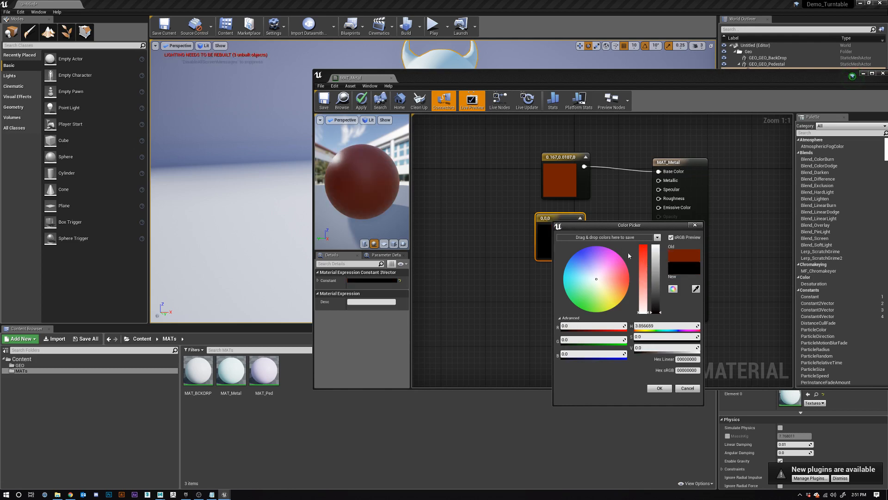
left_click(660, 388)
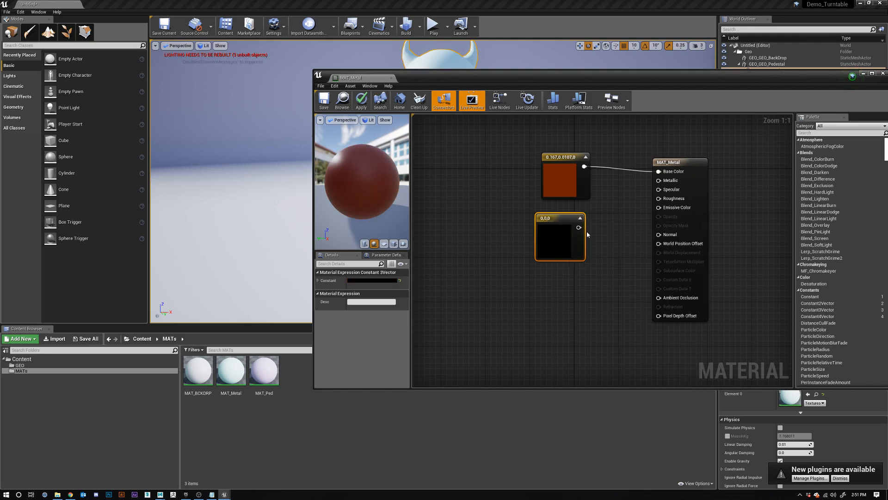
left_click_drag(579, 227, 659, 200)
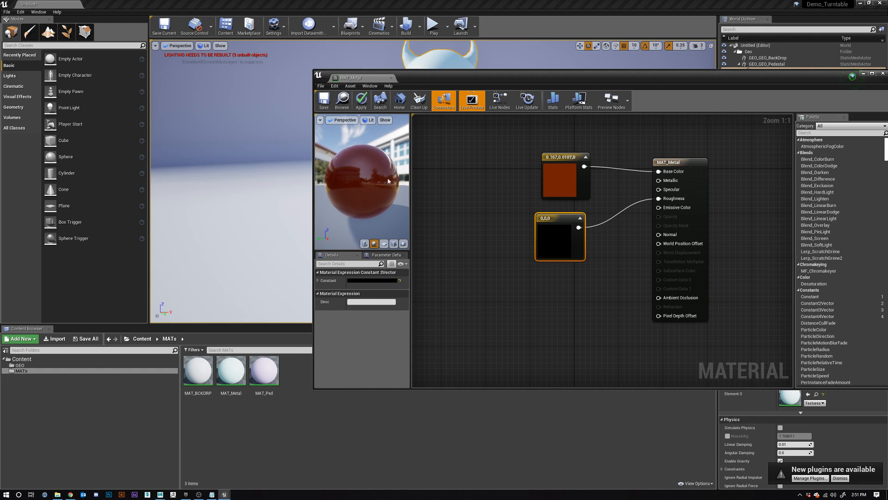
Step: Raise the roughness constant's color value to a dark gray of about 0.13
double_click(549, 224)
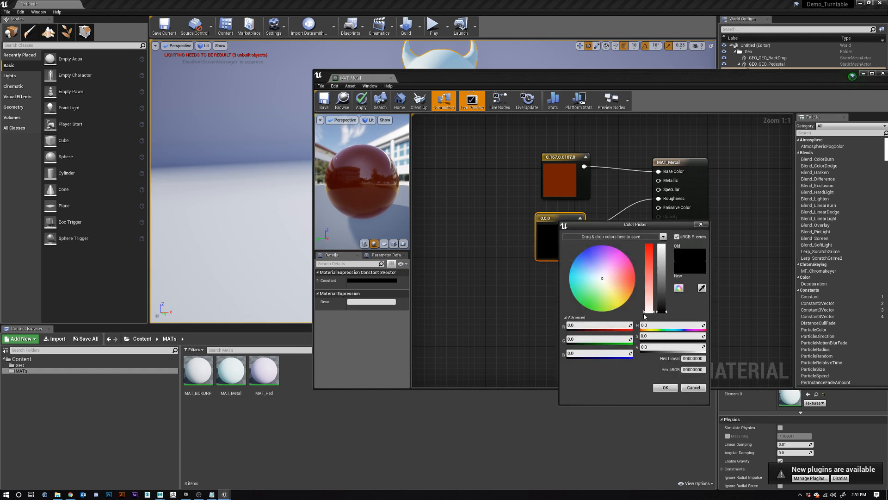
mouse_move(662, 311)
left_mouse_down()
mouse_move(662, 286)
mouse_move(664, 307)
left_mouse_up()
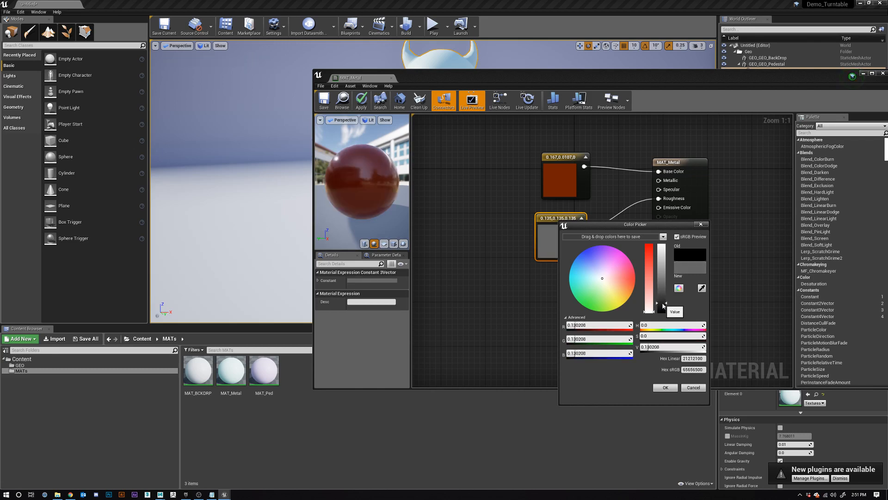
left_click(665, 388)
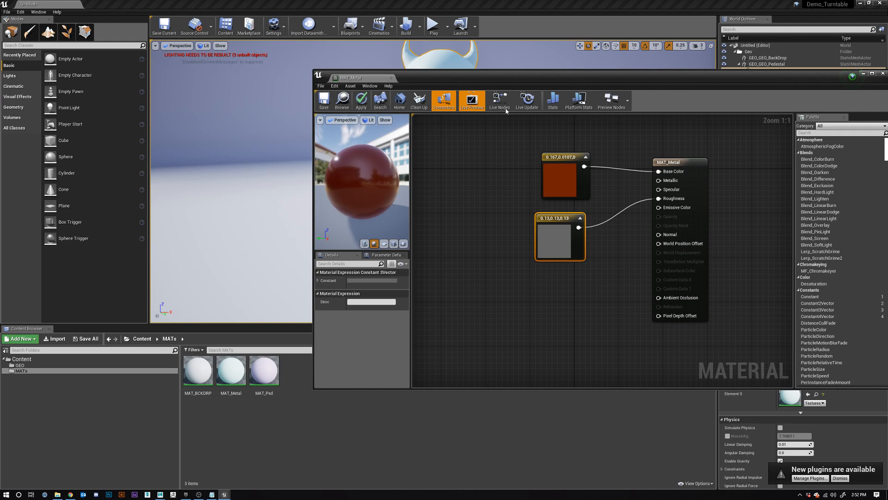
Step: Apply and save the MAT_Metal changes, then close its material editor
left_click_drag(531, 78, 454, 141)
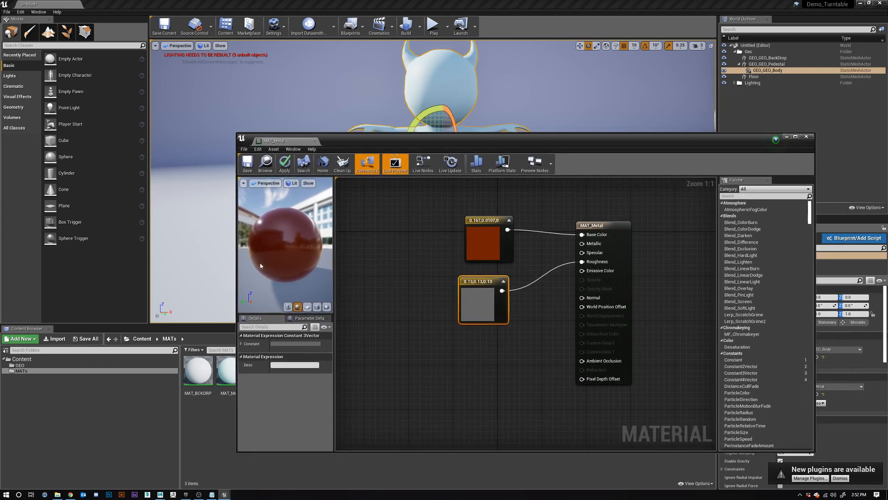
left_click_drag(260, 265, 281, 244)
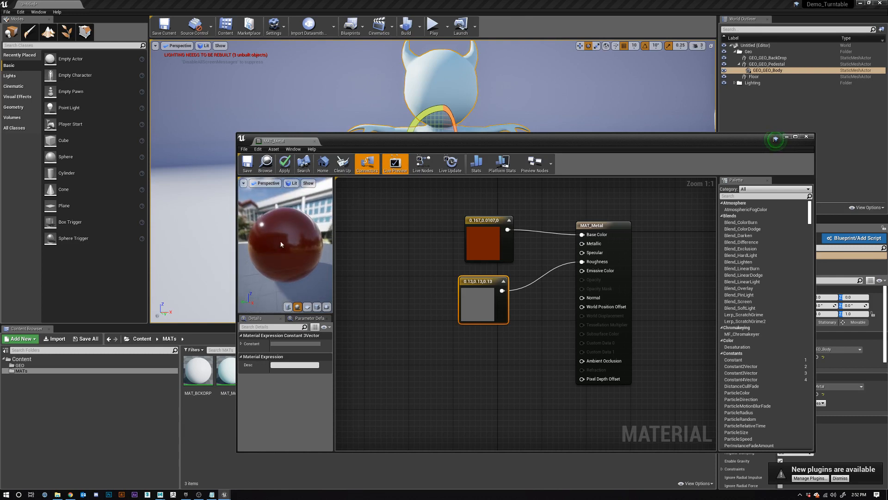
left_click(285, 168)
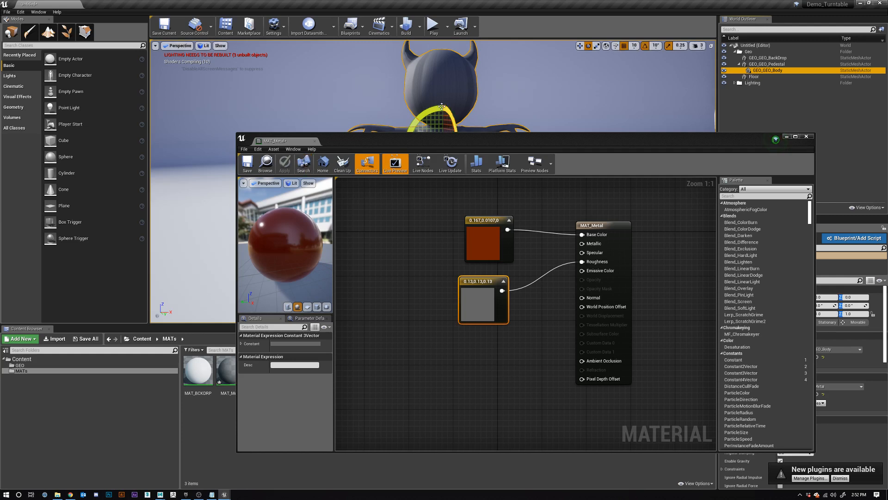
left_click(247, 163)
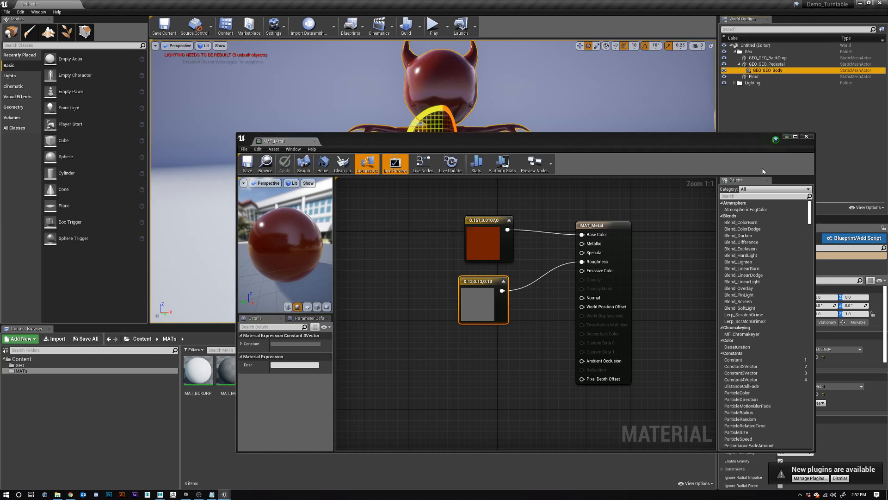
left_click_drag(752, 140, 672, 208)
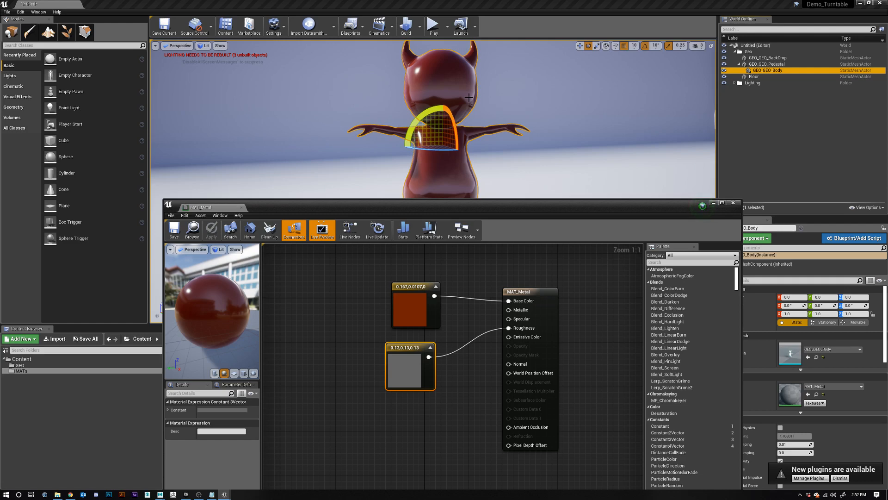
left_click(733, 202)
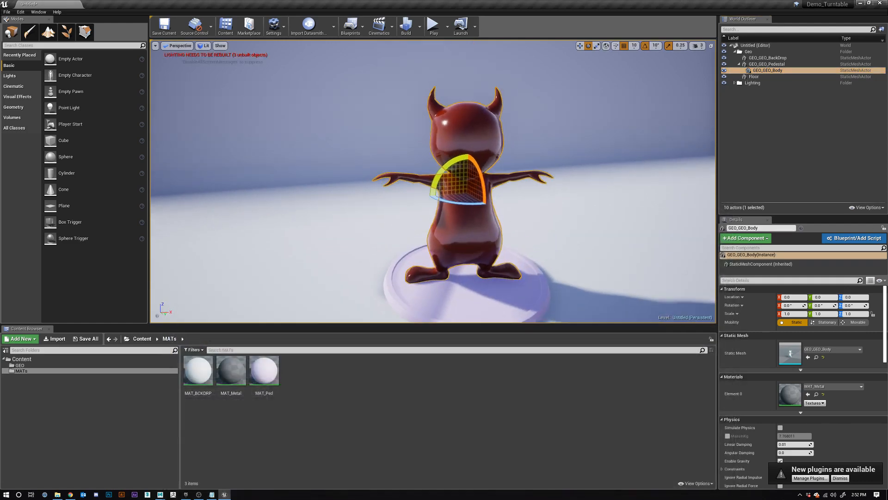
Step: Open the MAT_BCKDRP material and spread its Param and result nodes apart in the graph
left_click_drag(433, 185, 495, 238, "alt")
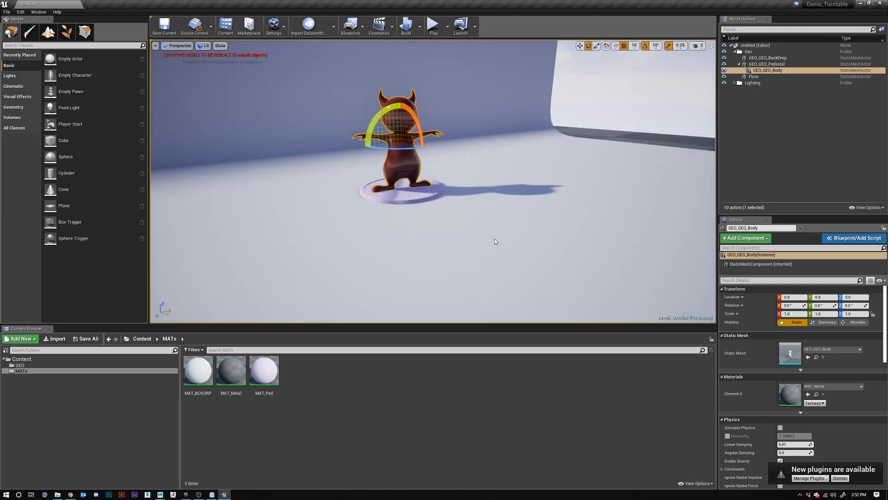
double_click(198, 370)
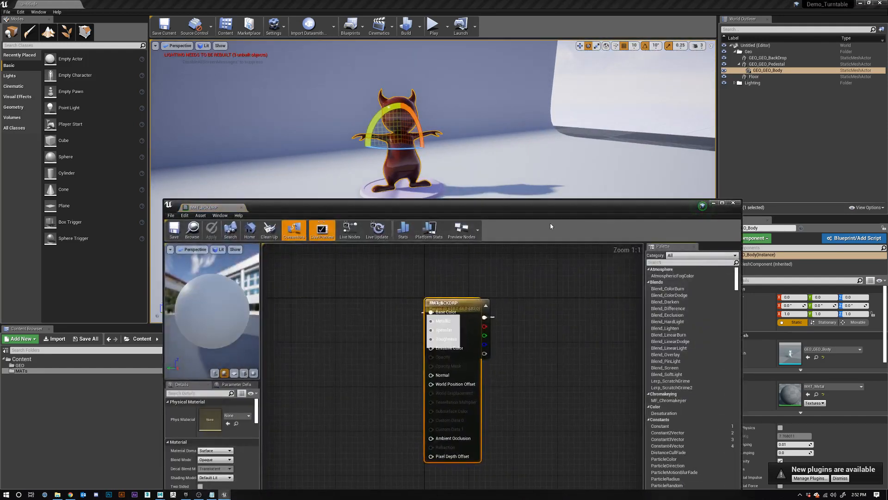
left_click_drag(548, 209, 631, 150)
left_click_drag(512, 253, 608, 233)
left_click(531, 247)
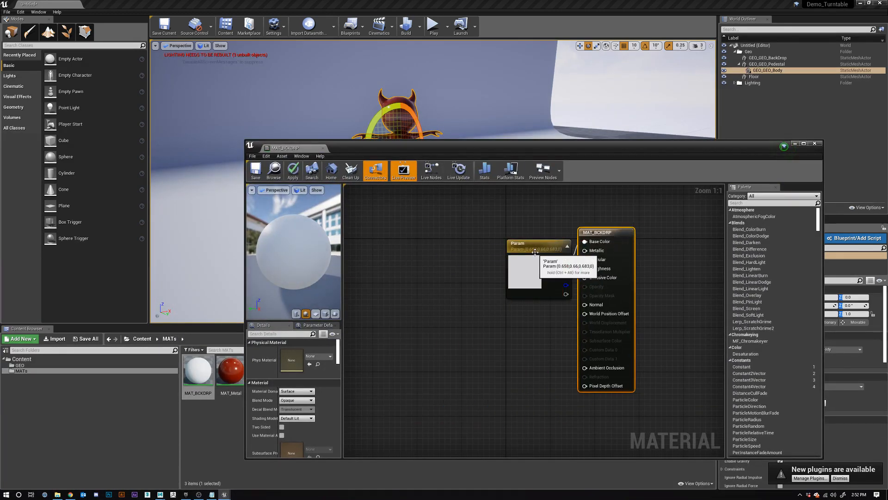
left_click_drag(535, 252, 502, 240)
Step: Desaturate the backdrop's Param color to a neutral light gray with saturation 0.0
double_click(502, 241)
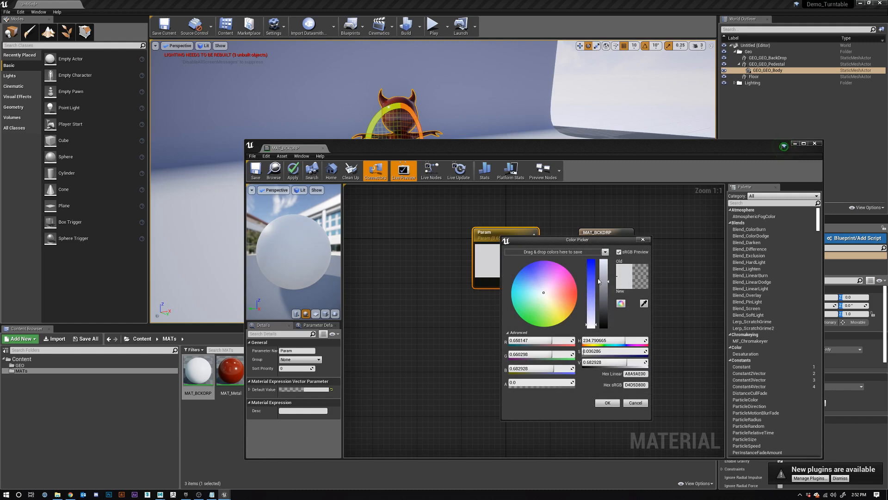
left_click_drag(590, 313, 581, 467)
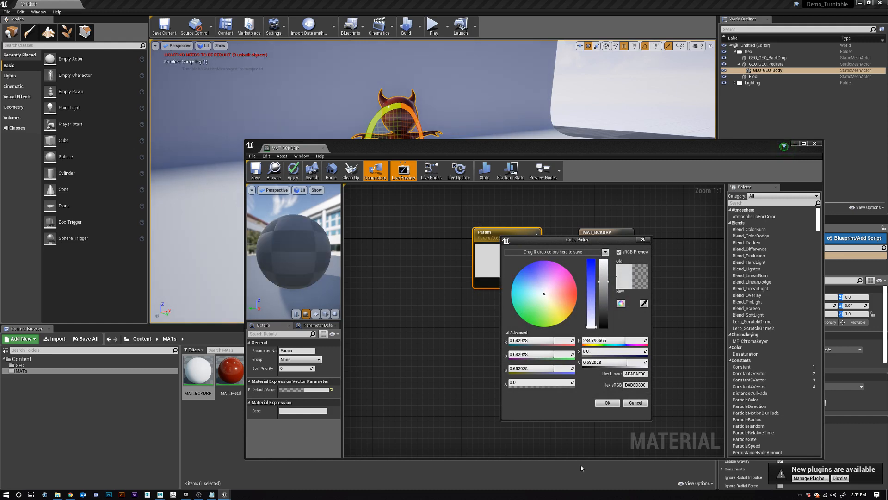
left_click(607, 403)
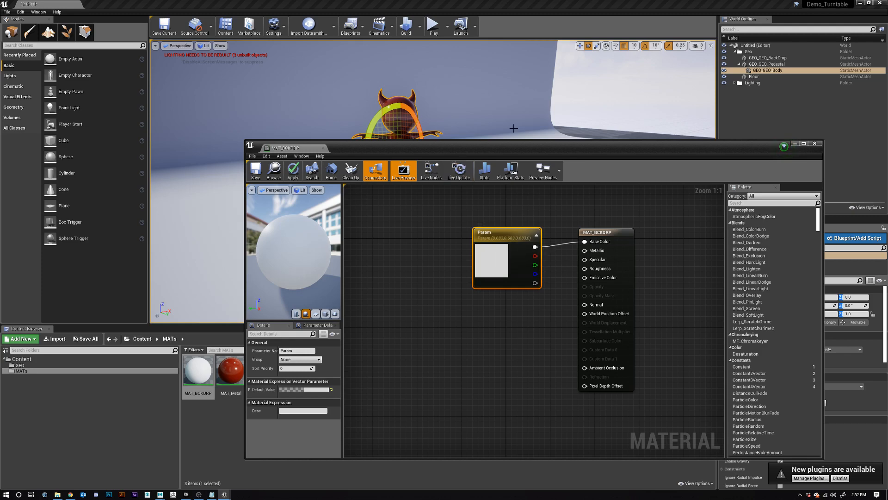
Step: Apply the backdrop material's changes and close its material editor
left_click_drag(530, 147, 488, 291)
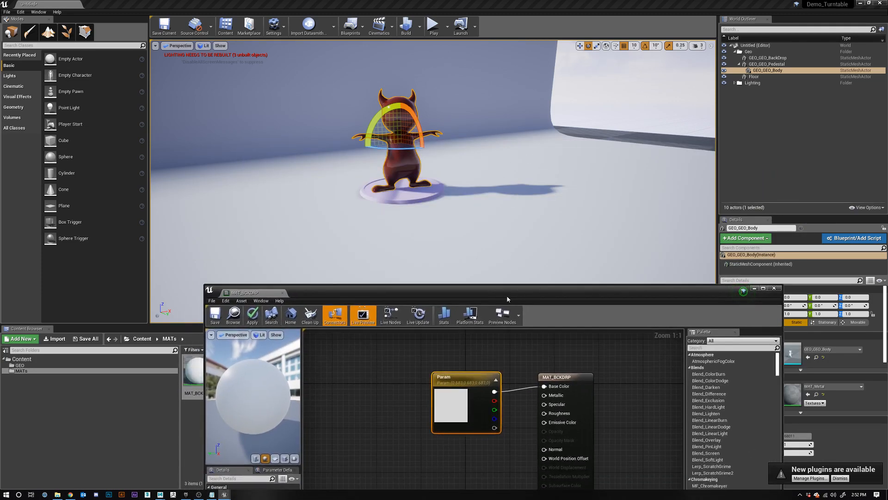
left_click_drag(509, 298, 558, 153)
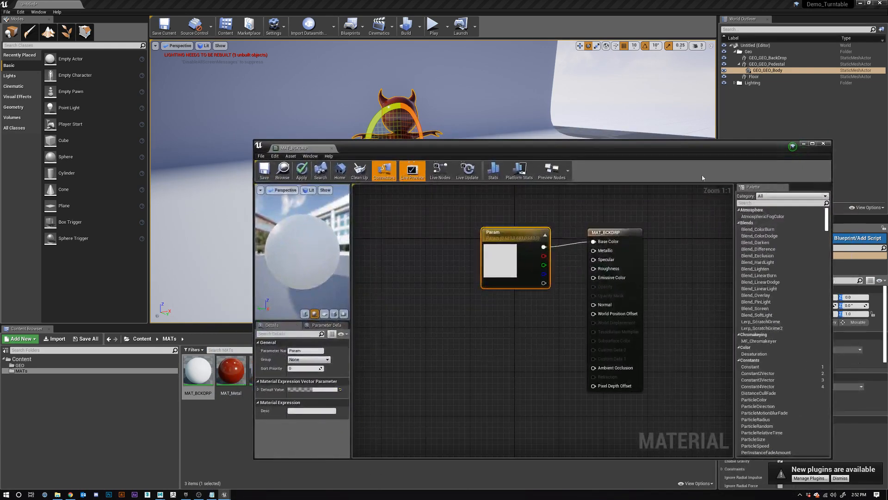
left_click(301, 170)
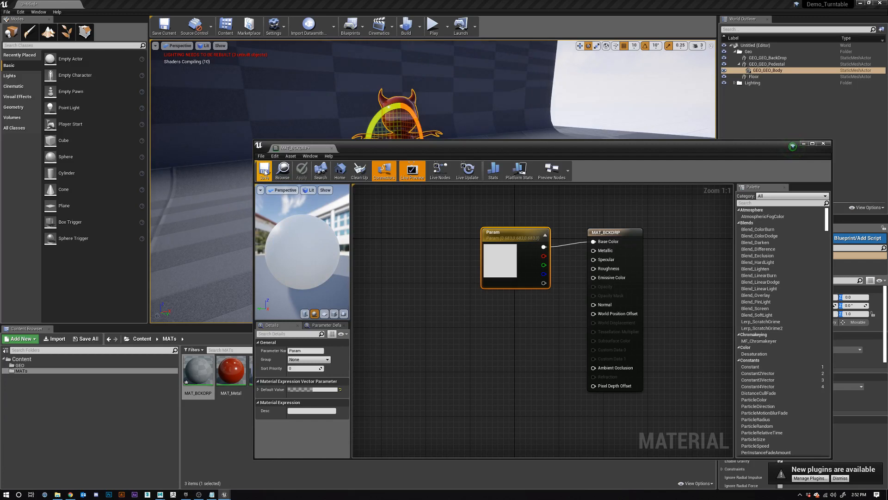
left_click(826, 145)
Step: Open the MAT_Ped material, separate its Param and result nodes, and open the Param color for editing
double_click(263, 370)
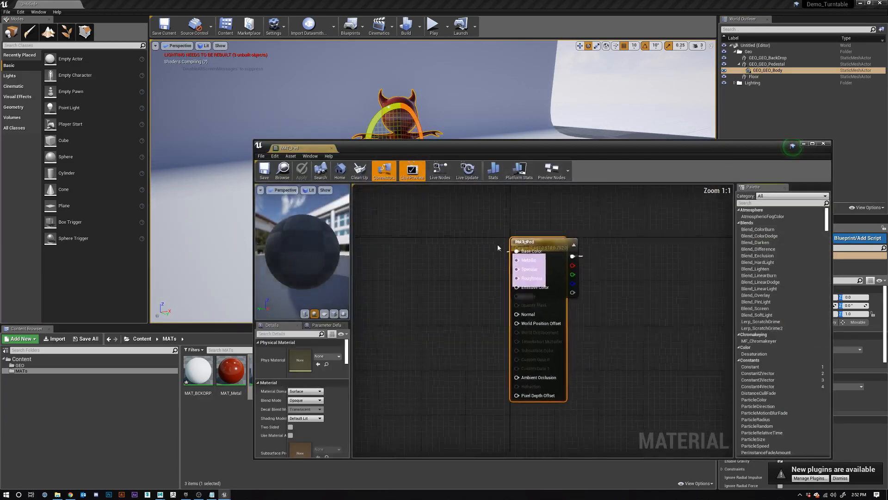
left_click_drag(554, 250, 649, 250)
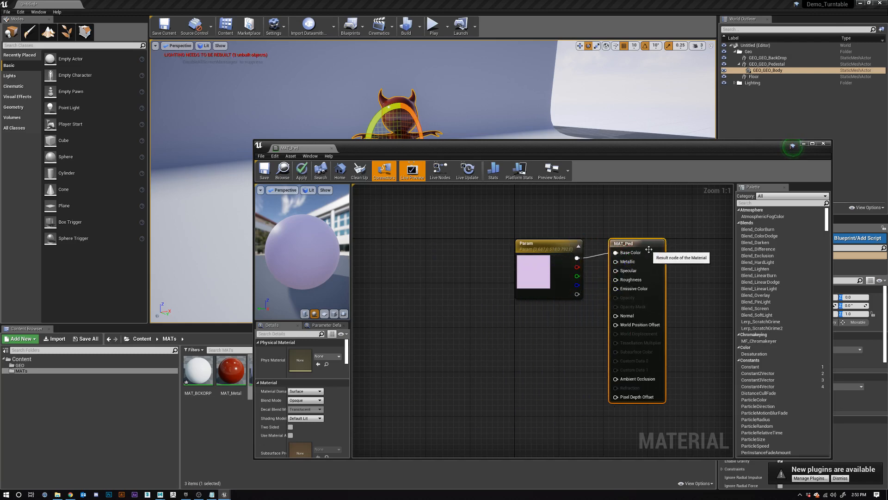
left_click_drag(554, 252, 542, 240)
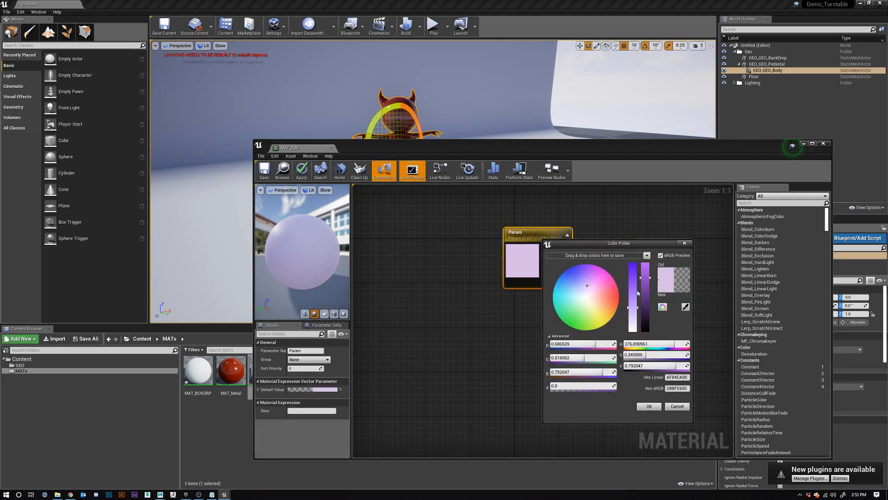
Step: Set the pedestal's Param color to a fully desaturated near-black with a value of about 0.0156
left_click_drag(634, 306, 632, 370)
left_click_drag(646, 276, 640, 383)
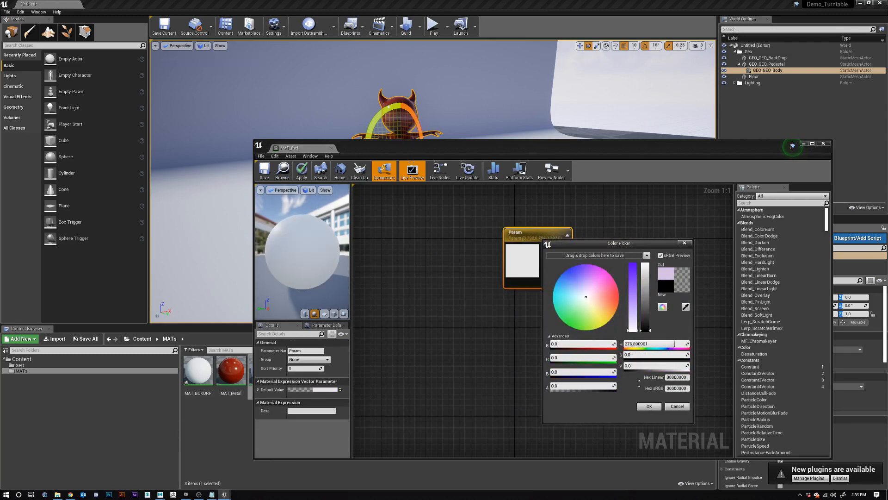
left_click_drag(647, 336, 647, 326)
left_click(649, 406)
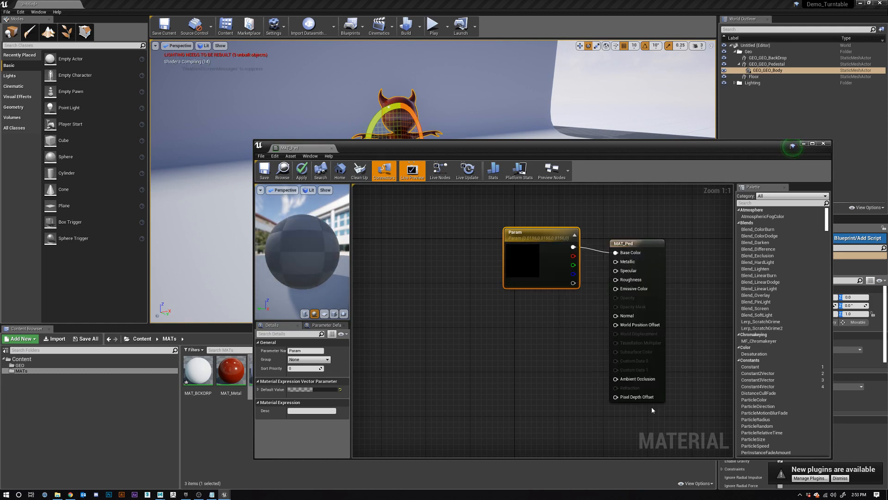
Step: Drive MAT_Ped's Roughness with a duplicate of the Param node set to a gray value of 0.09375
left_click_drag(542, 233, 619, 280)
key("ctrl+w")
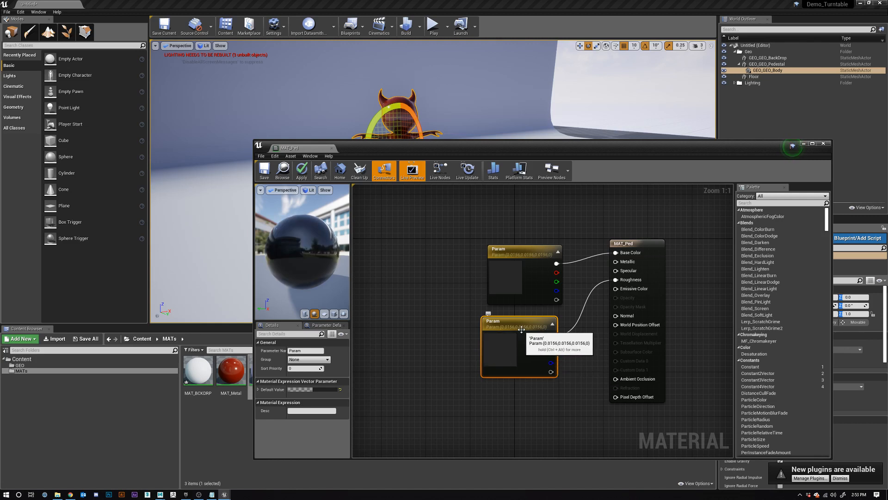
double_click(522, 329)
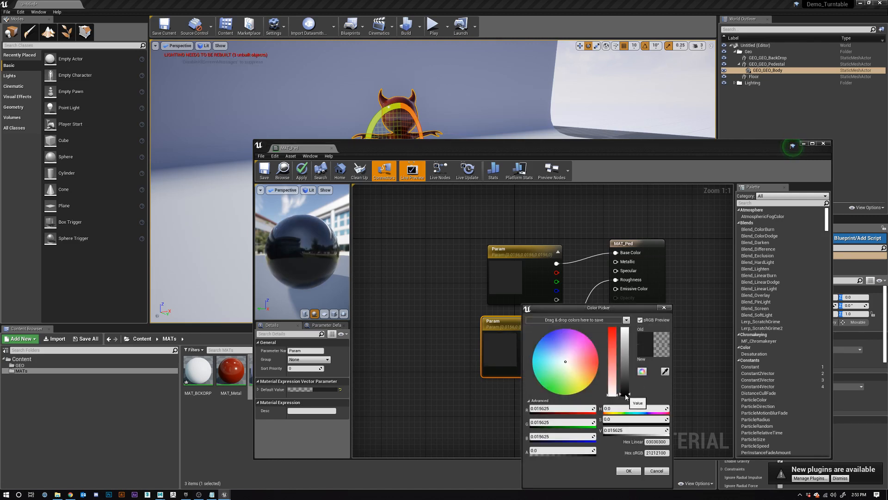
left_click_drag(626, 396, 628, 391)
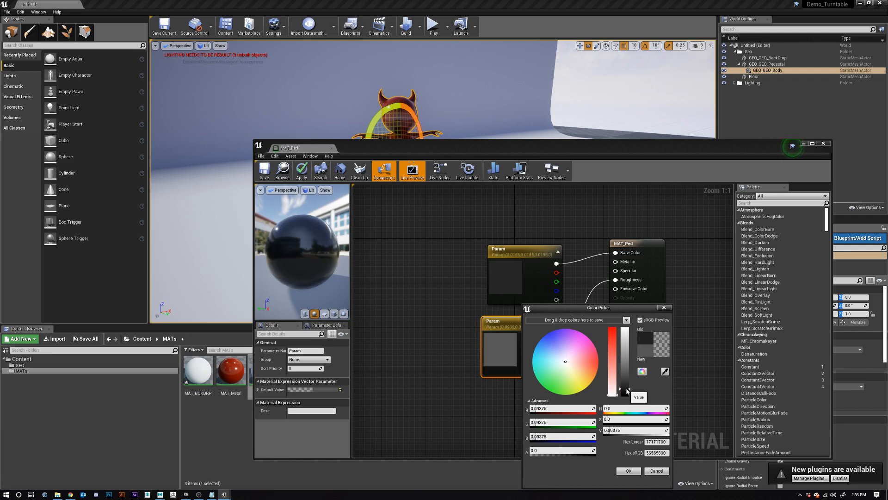
left_click(629, 470)
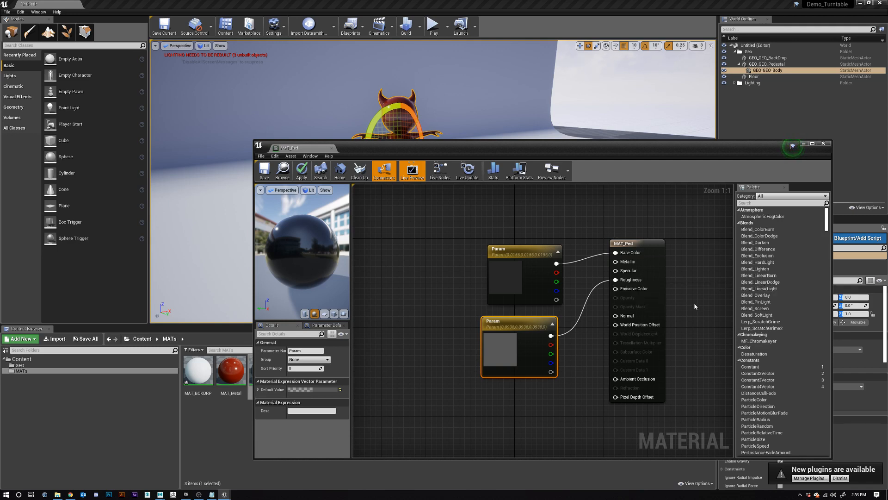
Step: Reopen the MAT_Ped material, apply and save its changes, and close its material editor
left_click(804, 144)
scroll(383, 157, "up", 6)
scroll(389, 164, "down", 3)
scroll(389, 163, "down", 5)
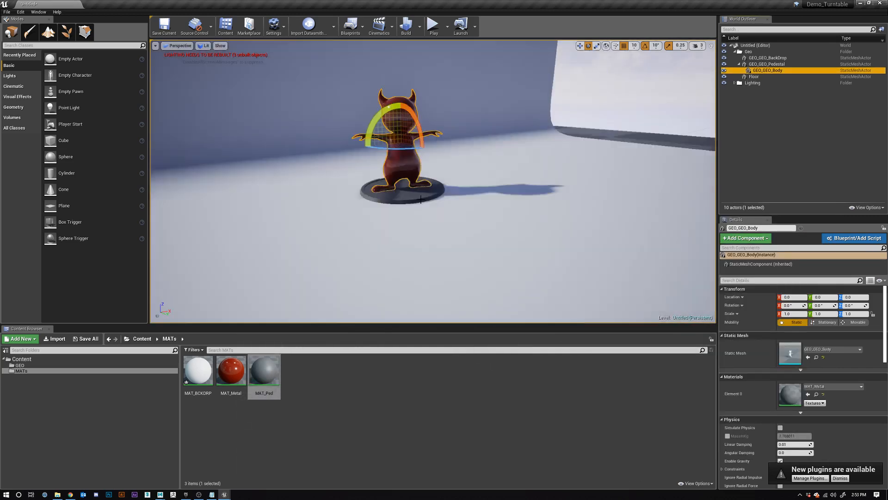
scroll(420, 198, "up", 5)
double_click(270, 372)
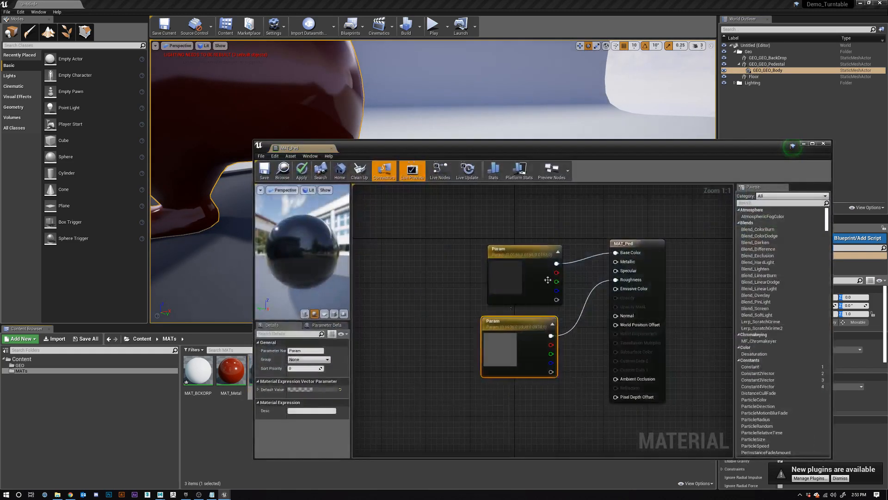
left_click(305, 180)
left_click(266, 171)
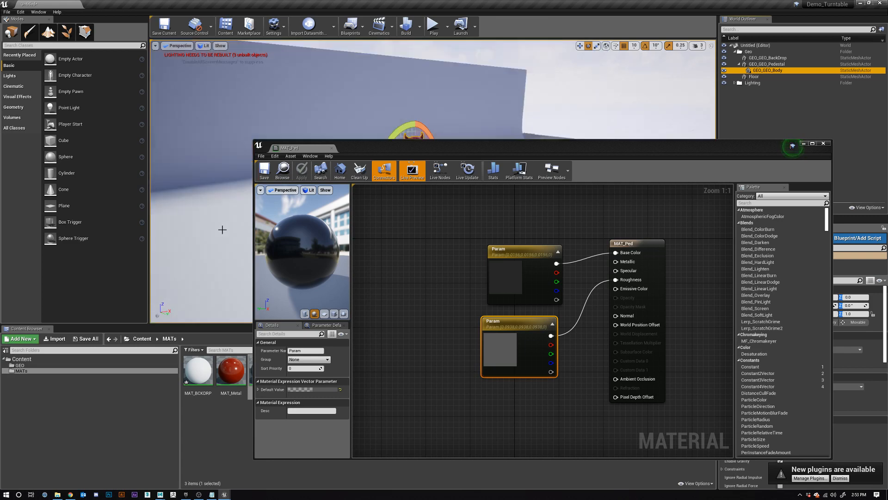
left_click(824, 144)
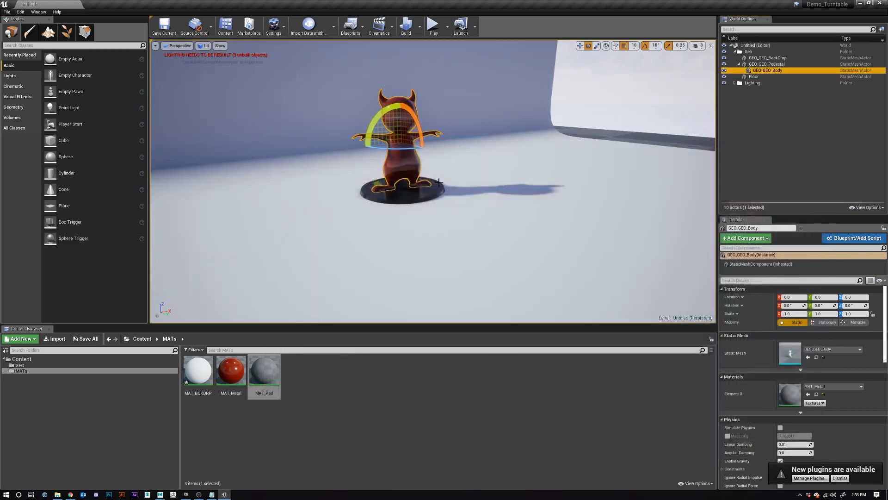
Step: Examine the character, pedestal and backdrop materials in the scene from several angles and distances
mouse_move(439, 190)
left_mouse_down("alt")
mouse_move(393, 245)
mouse_move(441, 173)
left_mouse_up("alt")
right_click_drag(441, 173, 523, 176, "alt")
middle_click_drag(360, 252, 546, 134, "alt")
left_click_drag(361, 252, 477, 250, "alt")
right_click_drag(478, 250, 504, 221, "alt")
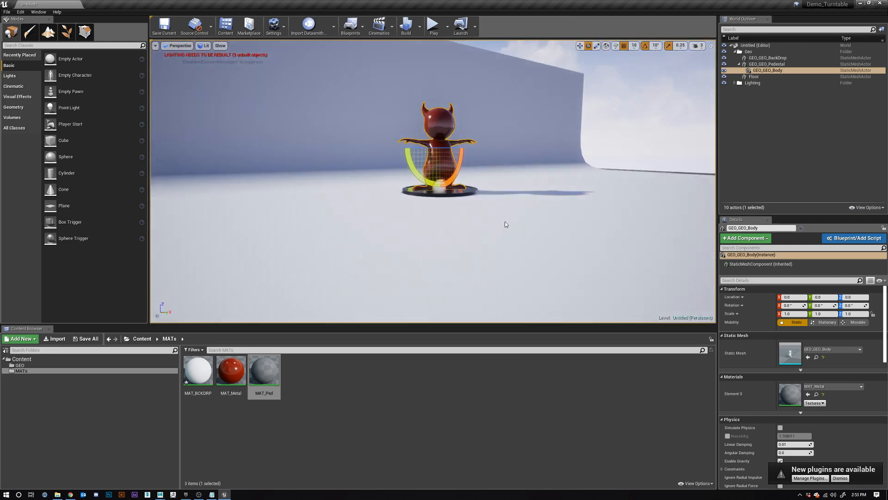
left_click_drag(504, 221, 522, 229, "alt")
right_click_drag(522, 230, 526, 208, "alt")
left_click_drag(526, 207, 504, 186, "alt")
right_click_drag(504, 186, 527, 116, "alt")
middle_click_drag(527, 115, 494, 182, "alt")
right_click_drag(493, 182, 492, 203, "alt")
left_click_drag(491, 203, 319, 210, "alt")
left_click_drag(553, 210, 539, 212, "alt")
right_click_drag(539, 212, 502, 243, "alt")
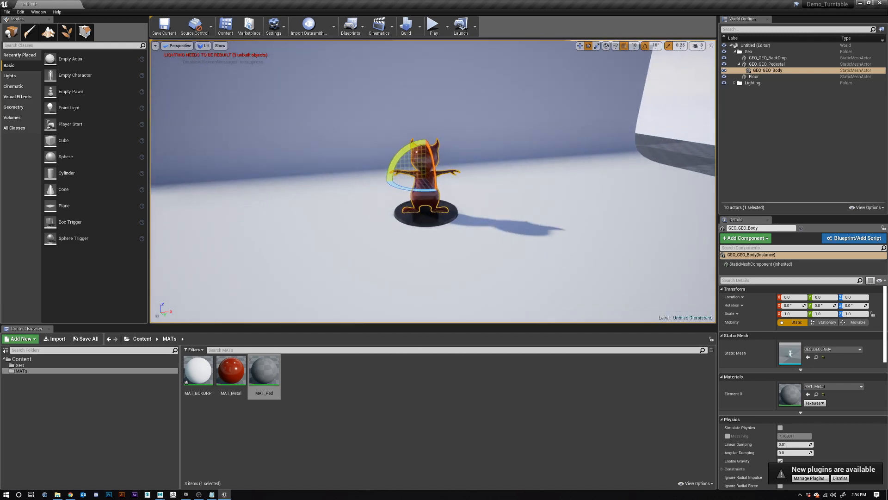
left_click_drag(502, 243, 506, 320, "alt")
right_click_drag(477, 204, 516, 185, "alt")
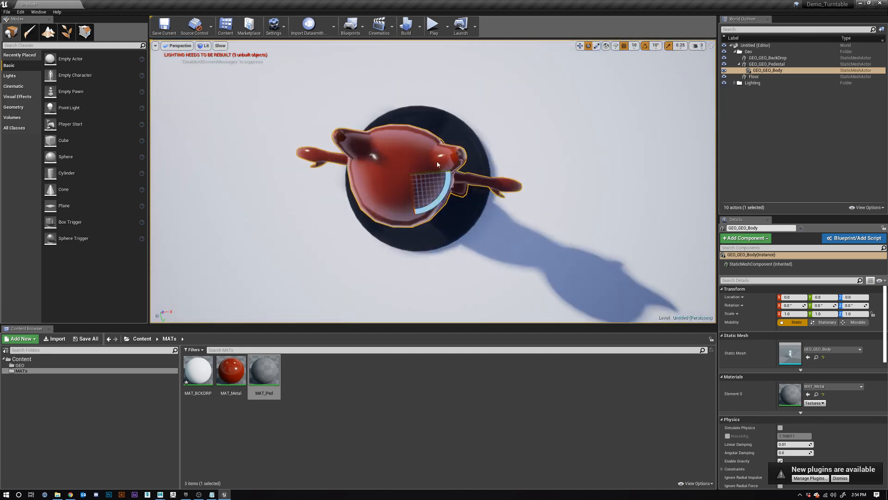
left_click_drag(455, 173, 467, 175)
key("ctrl+z")
left_click_drag(557, 216, 553, 144, "alt")
right_click_drag(554, 143, 504, 167, "alt")
left_click_drag(505, 167, 509, 144, "alt")
left_click_drag(480, 177, 485, 177, "alt")
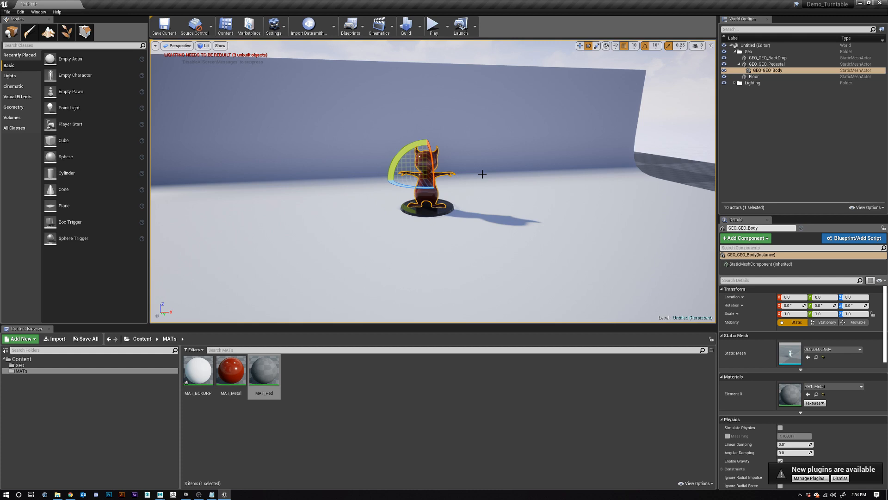
Step: Select the Light Source directional light above the backdrop and move it along X to 280
scroll(482, 240, "down", 6)
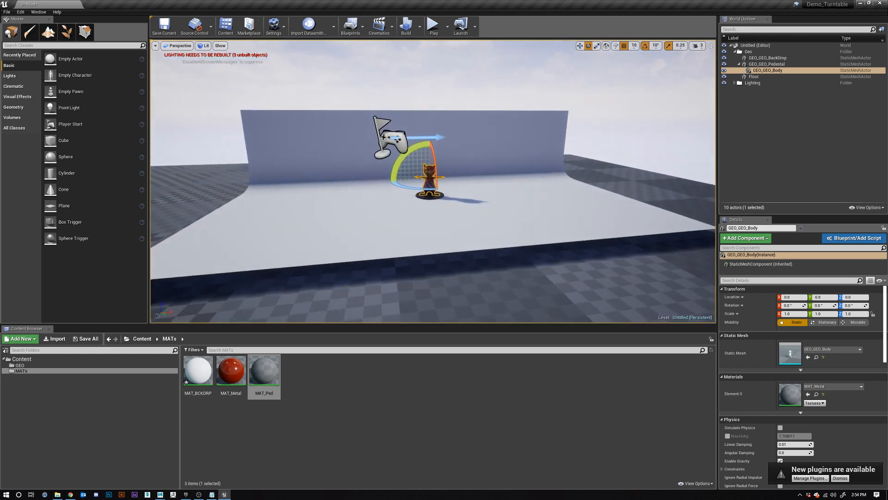
middle_click_drag(482, 240, 483, 262, "alt")
left_click_drag(483, 240, 457, 246, "alt")
right_click_drag(462, 190, 435, 190, "alt")
middle_click_drag(463, 190, 463, 204, "alt")
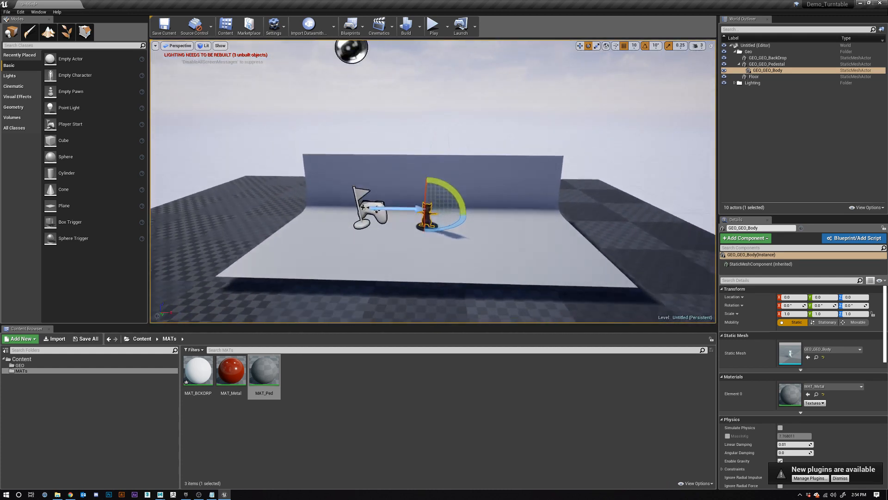
left_click_drag(462, 190, 479, 208, "alt")
right_click_drag(462, 190, 435, 190, "alt")
middle_click_drag(515, 219, 547, 279, "alt")
scroll(592, 251, "down", 8)
key("w")
left_click(444, 86)
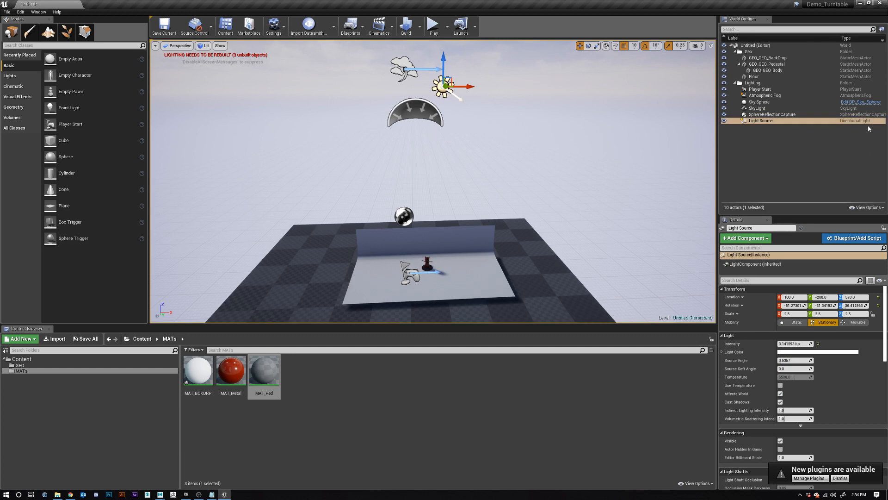
key("e")
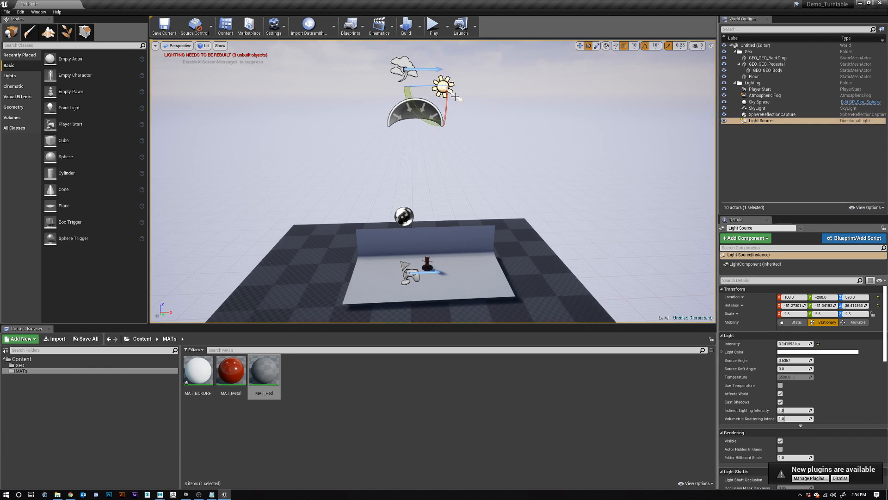
key("w")
left_click_drag(456, 97, 495, 96)
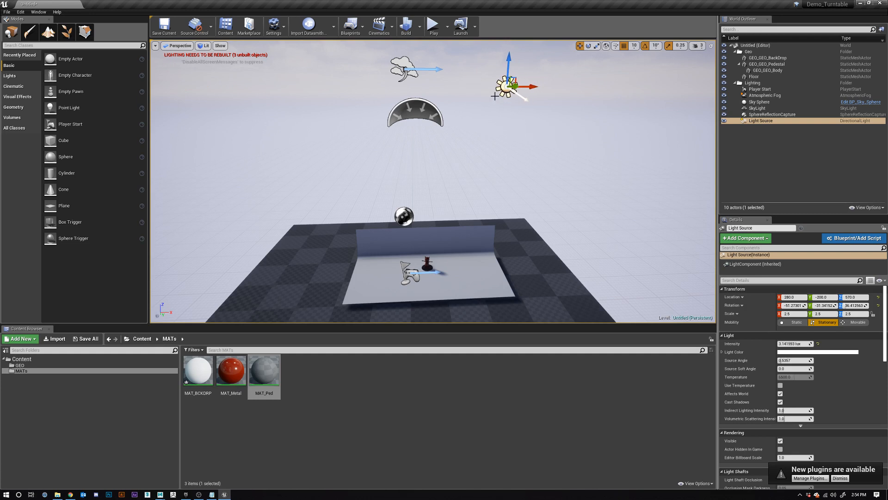
key("ctrl+z")
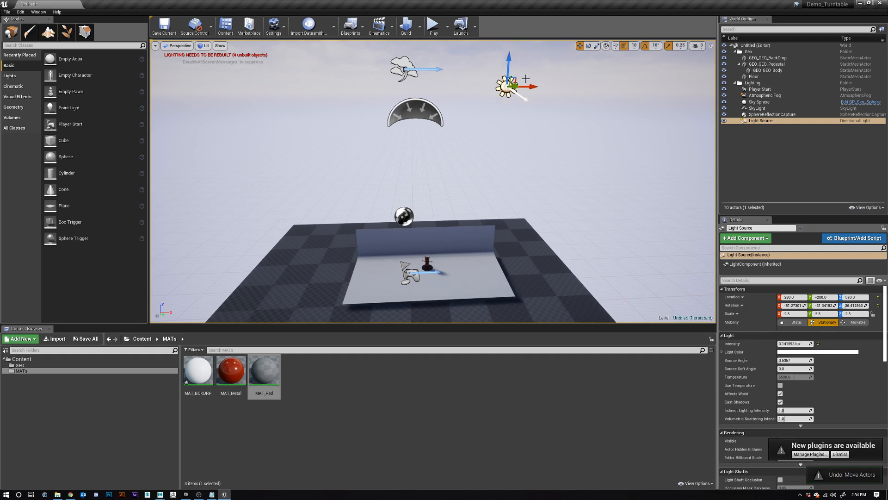
Step: Rotate the Light Source about its vertical axis to a Z rotation of about 236.4° so it lights the character's front
key("e")
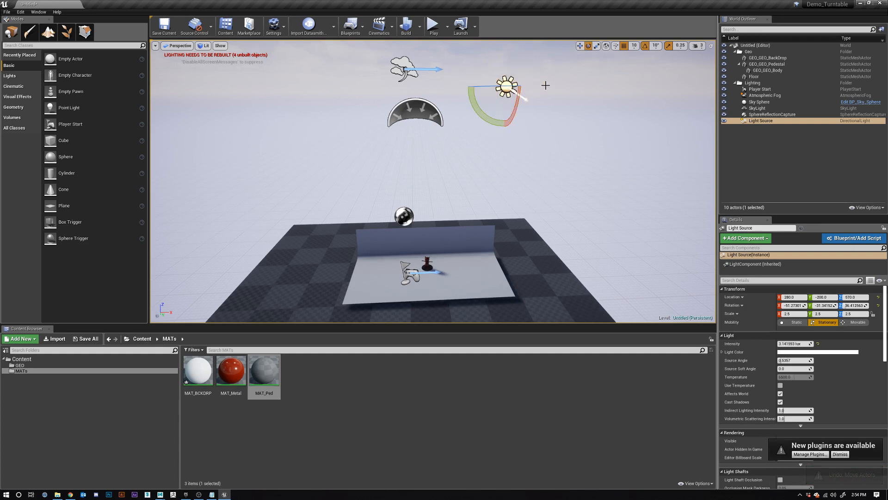
scroll(525, 79, "up", 2)
left_click_drag(540, 90, 464, 117, "alt")
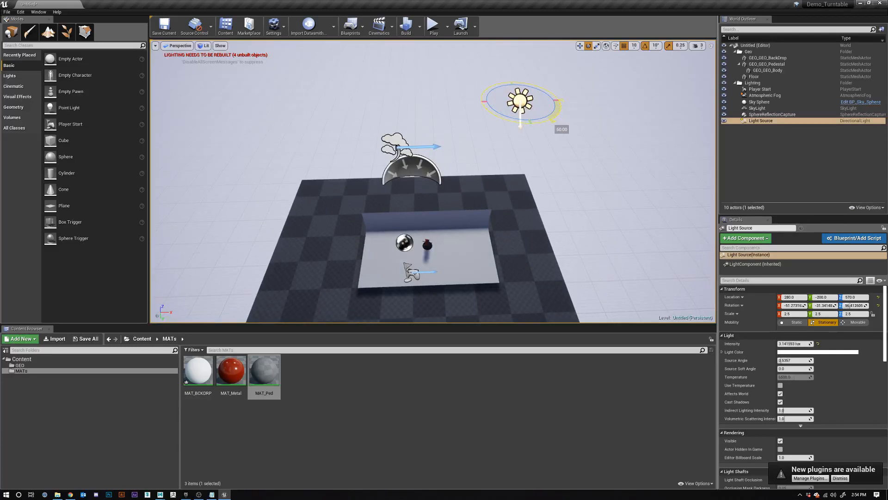
scroll(482, 188, "up", 3)
middle_click_drag(482, 189, 444, 203, "alt")
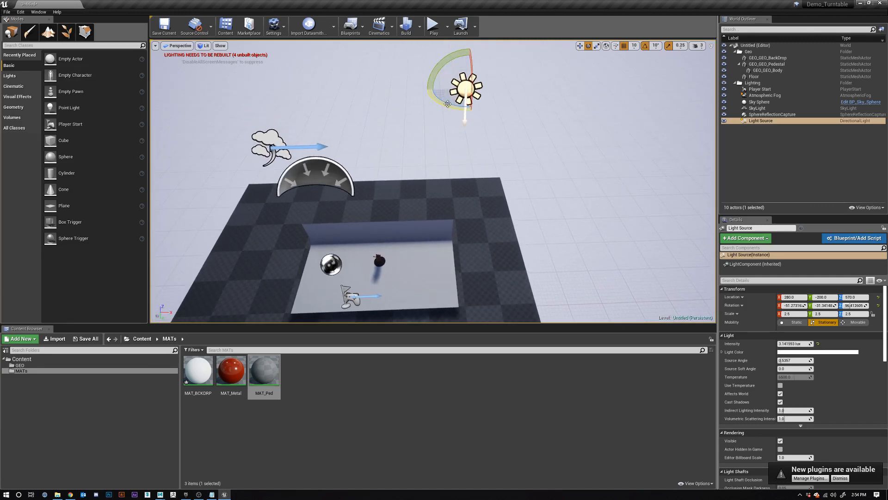
left_click_drag(447, 103, 440, 153)
left_click_drag(445, 103, 420, 107)
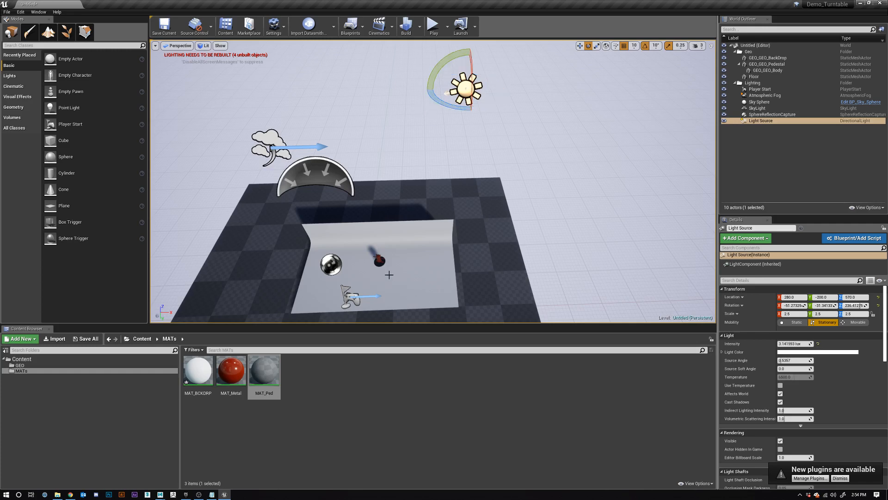
Step: Tilt the Light Source to a rotation of about -39.9° in Y and 232.3° in Z
middle_click_drag(389, 275, 373, 320, "alt")
left_click_drag(373, 320, 373, 278, "alt")
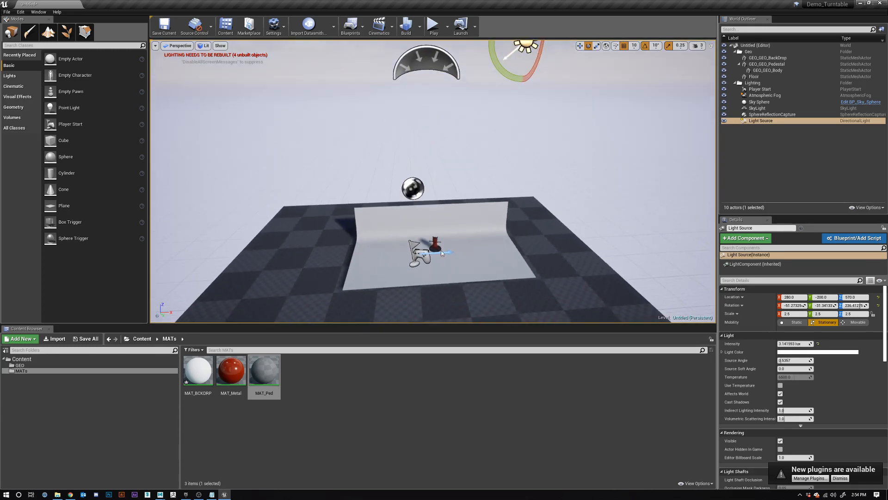
right_click_drag(415, 293, 460, 294, "alt")
middle_click_drag(415, 293, 437, 306, "alt")
right_click_drag(437, 296, 381, 294, "alt")
middle_click_drag(436, 296, 435, 359, "alt")
left_click_drag(507, 56, 508, 77)
middle_click_drag(436, 236, 433, 266)
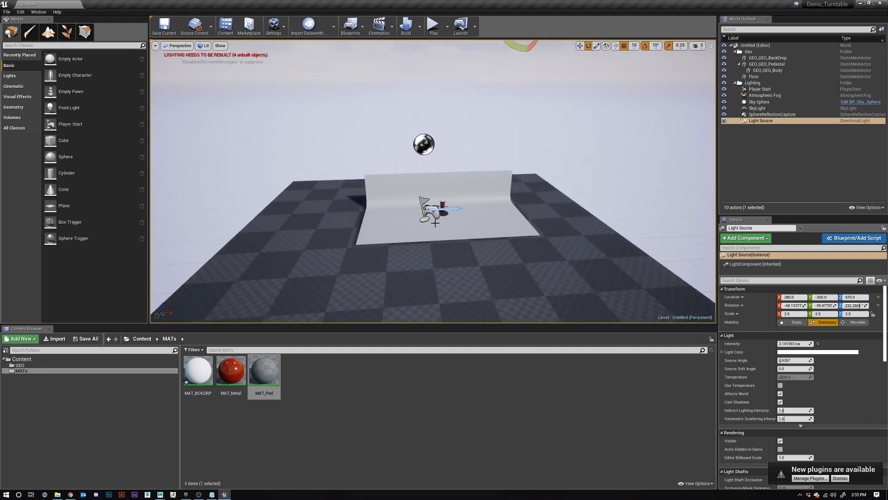
Step: Frame the character closely and toggle SphereReflectionCapture, SkyLight and Sky Sphere off and back on to compare their effect on the lighting
scroll(435, 223, "up", 10)
middle_click_drag(411, 227, 504, 268)
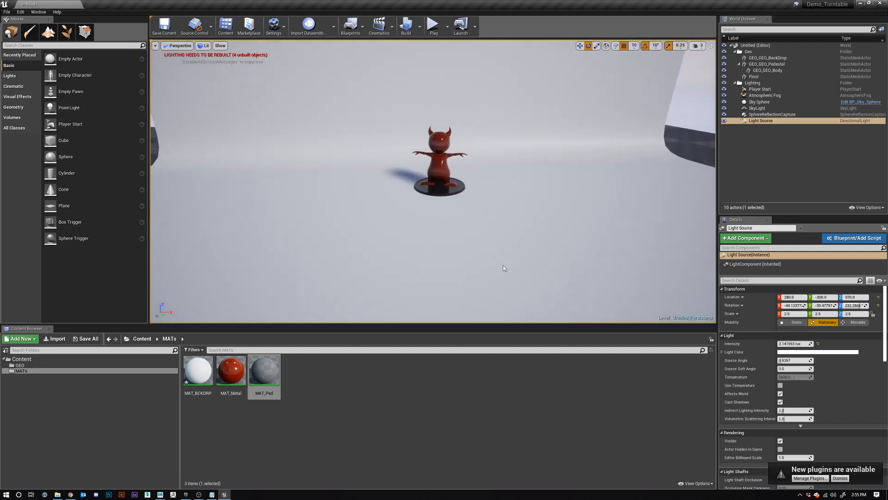
left_click_drag(504, 268, 520, 222, "alt")
scroll(500, 231, "up", 8)
middle_click_drag(520, 222, 474, 187, "alt")
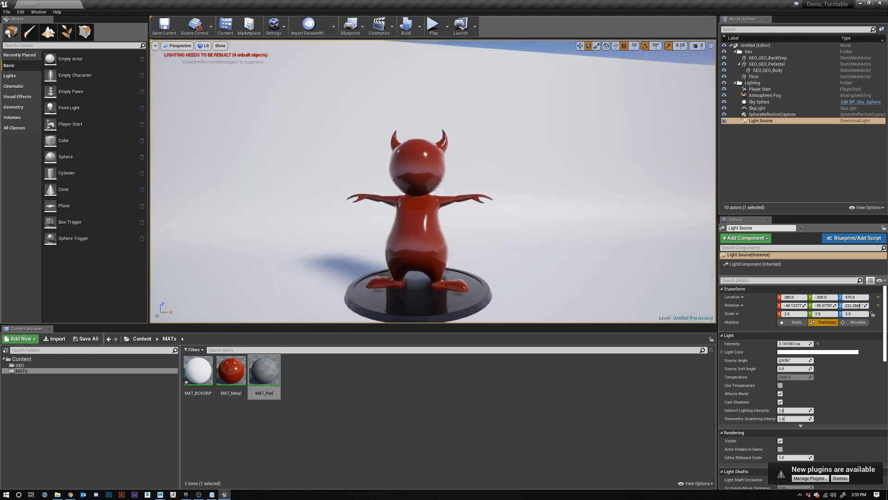
middle_click_drag(492, 245, 493, 246, "alt")
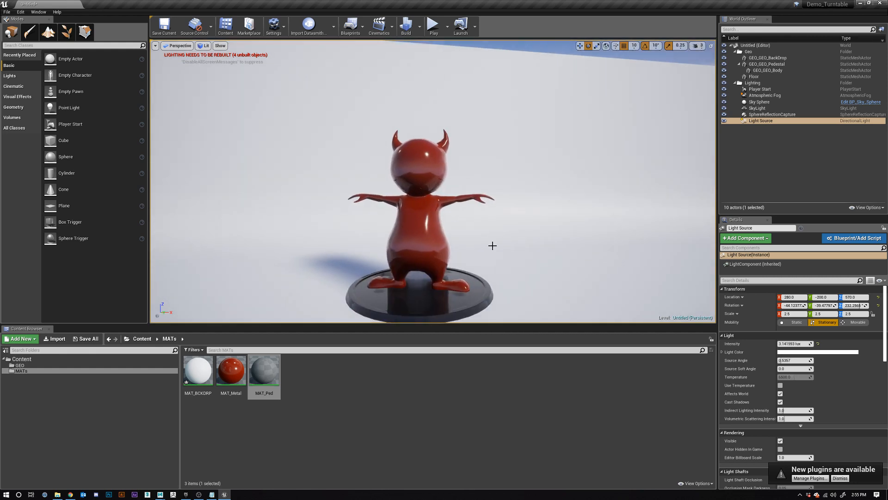
left_click(770, 114)
left_click(726, 115)
left_click(725, 115)
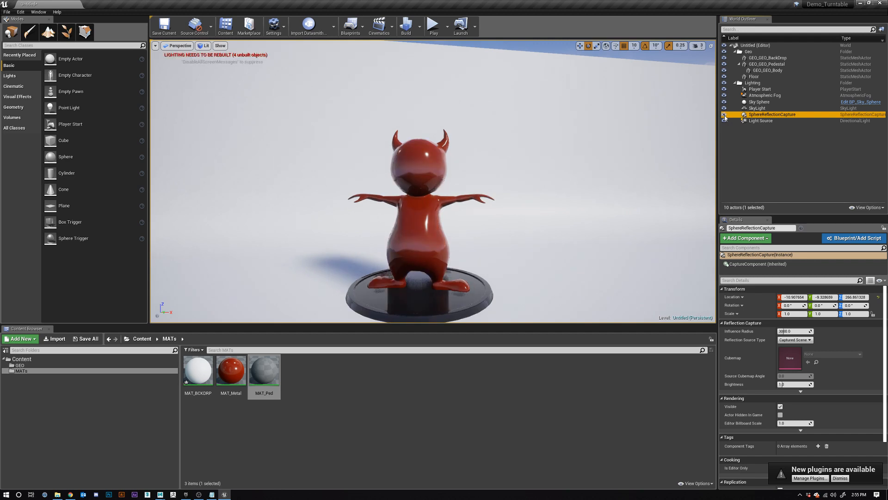
left_click(724, 115)
left_click(725, 115)
left_click(724, 109)
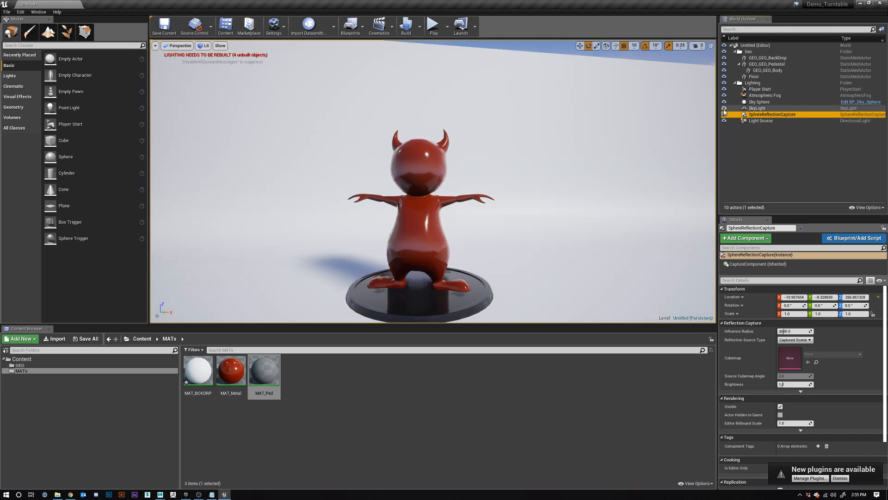
left_click(724, 109)
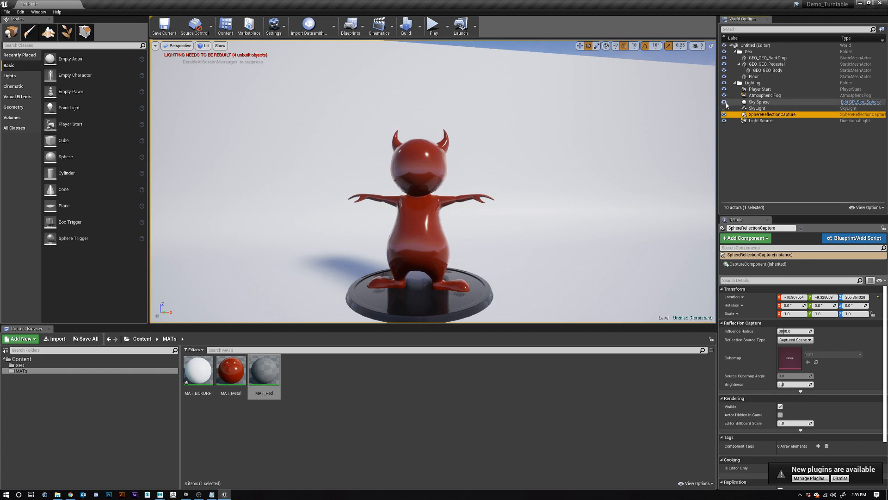
left_click(724, 102)
left_click(725, 103)
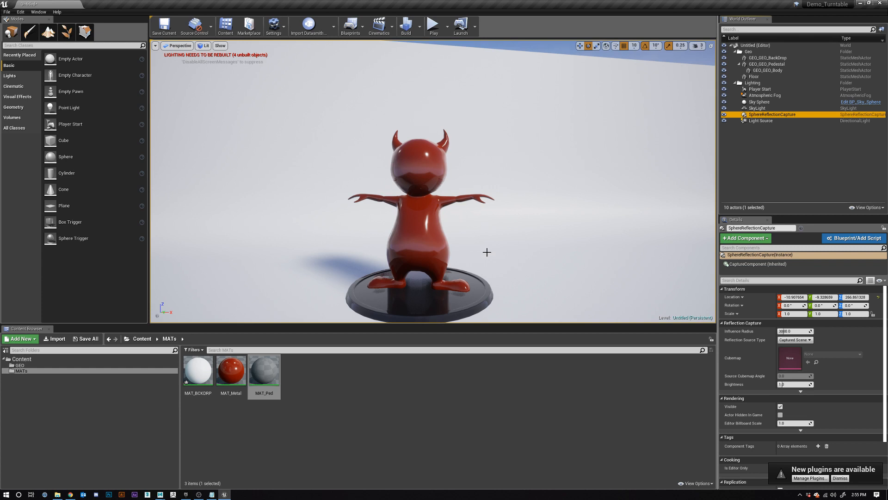
Step: Inspect the lit character, its shadow and the pedestal's reflections from close up, farther away and above
right_click_drag(487, 252, 435, 252, "alt")
left_click_drag(487, 253, 546, 298, "alt")
middle_click_drag(487, 254, 531, 299, "alt")
left_click_drag(487, 254, 437, 243, "alt")
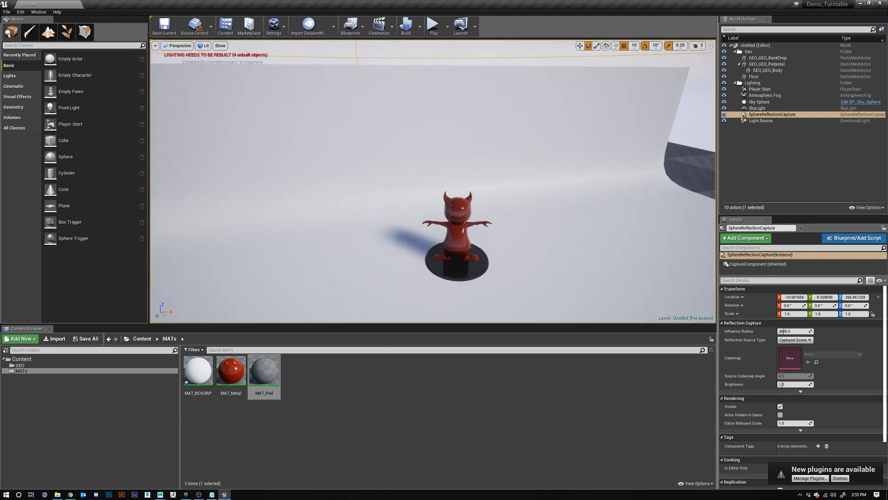
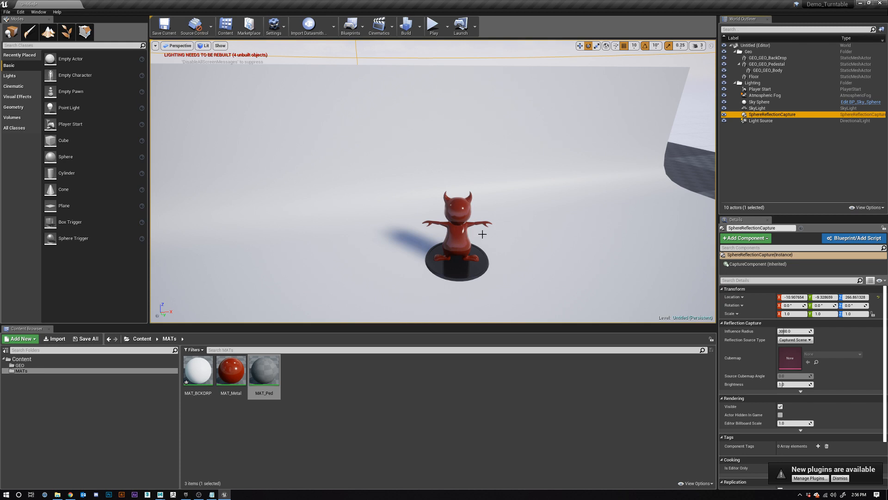
right_click_drag(482, 242, 537, 206)
key("w")
middle_click_drag(532, 263, 574, 195, "alt")
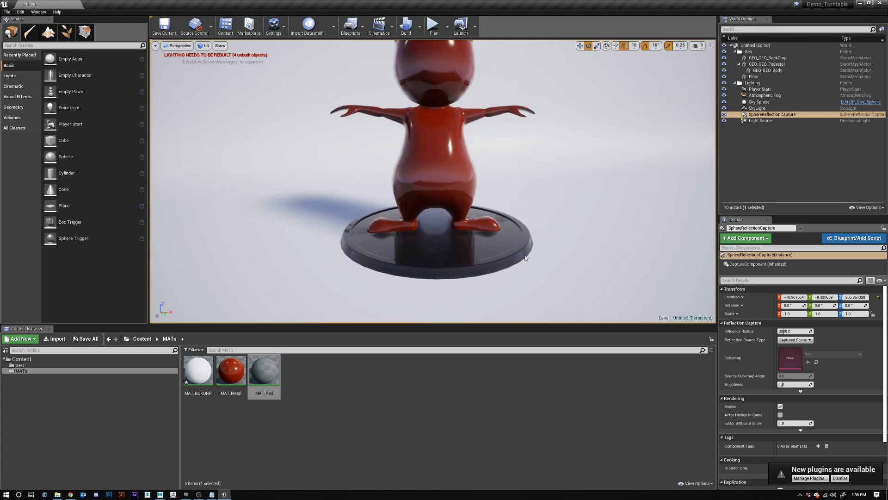
right_click_drag(532, 264, 467, 263, "alt")
middle_click_drag(532, 264, 591, 308, "alt")
left_click_drag(531, 276, 504, 250, "alt")
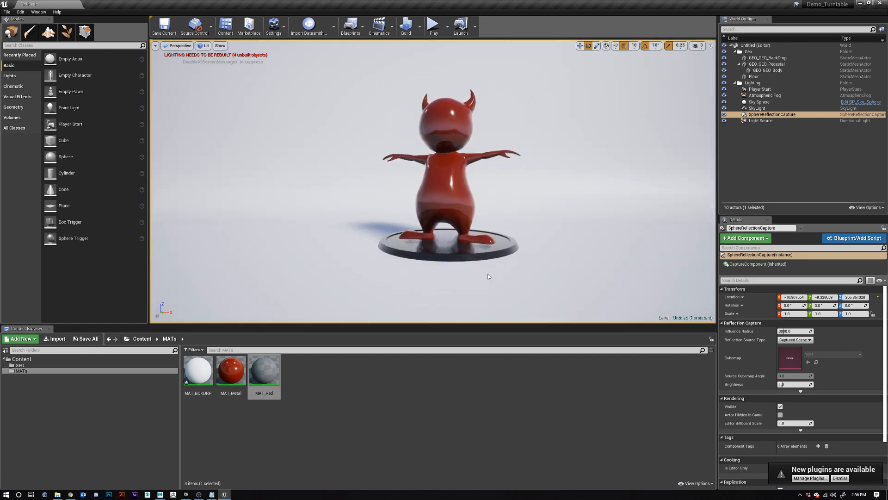
left_click_drag(464, 272, 416, 287, "alt")
middle_click_drag(464, 272, 496, 272, "alt")
left_click_drag(453, 254, 451, 279, "alt")
middle_click_drag(529, 257, 507, 217, "alt")
right_click_drag(528, 258, 495, 259, "alt")
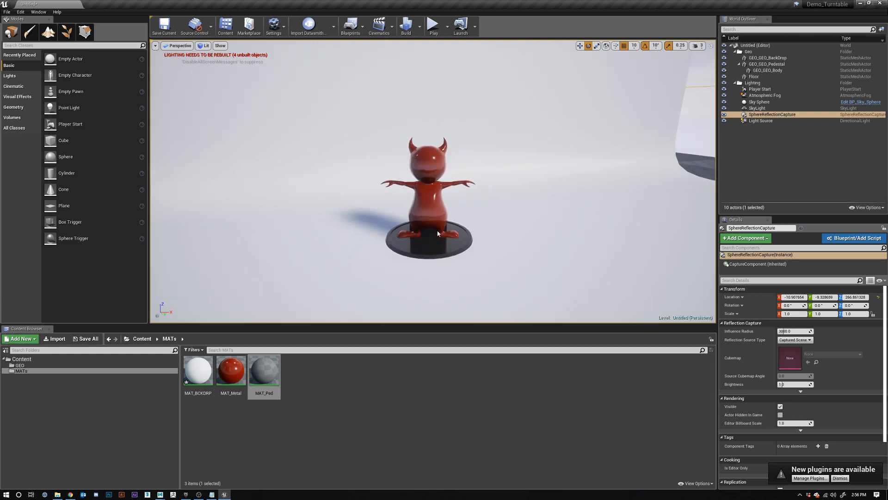
scroll(435, 225, "up", 2)
left_click_drag(438, 229, 444, 222, "alt")
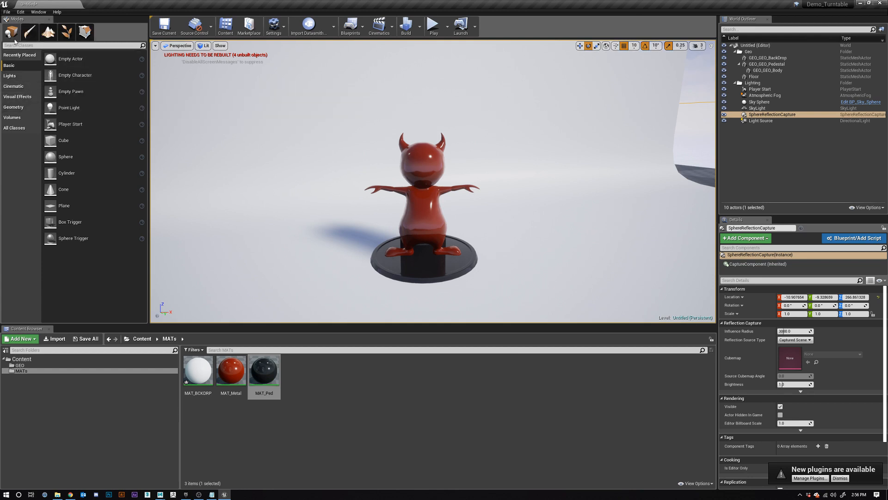
Step: Add a Spot Light to the stage near the character's pedestal
left_click(13, 76)
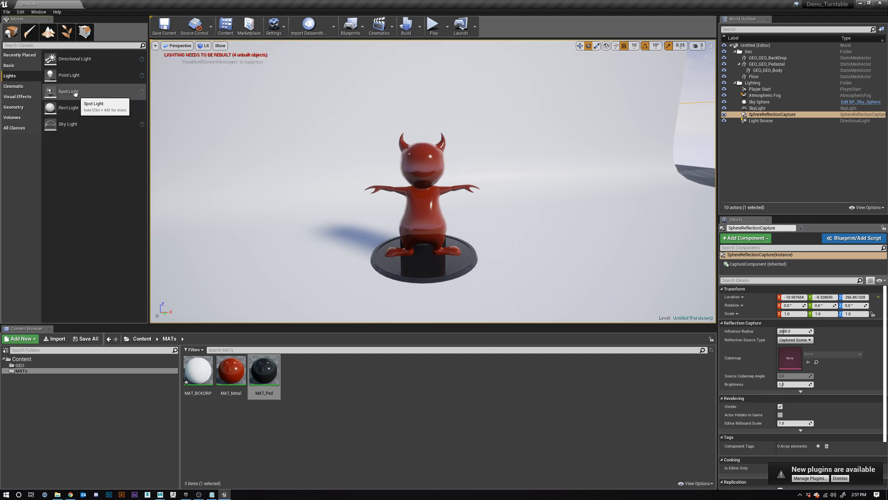
scroll(452, 235, "down", 8)
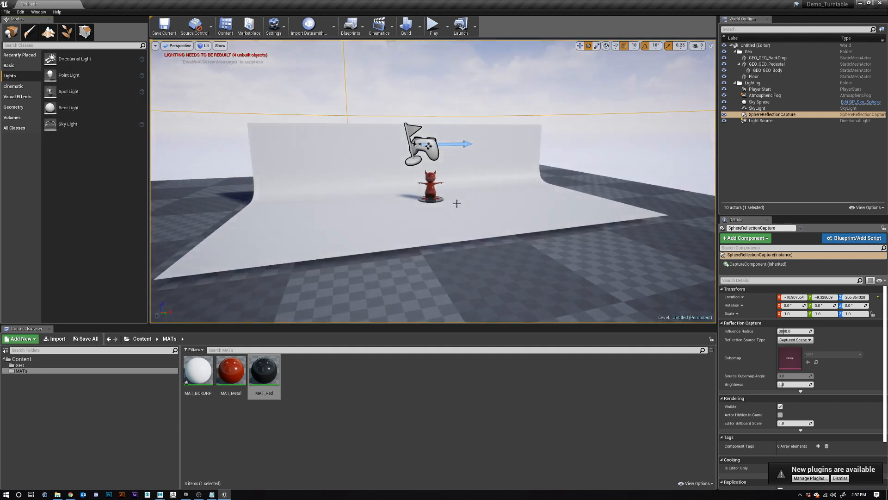
middle_click_drag(457, 203, 473, 193)
left_click_drag(470, 176, 435, 183, "alt")
right_click_drag(448, 182, 497, 184, "alt")
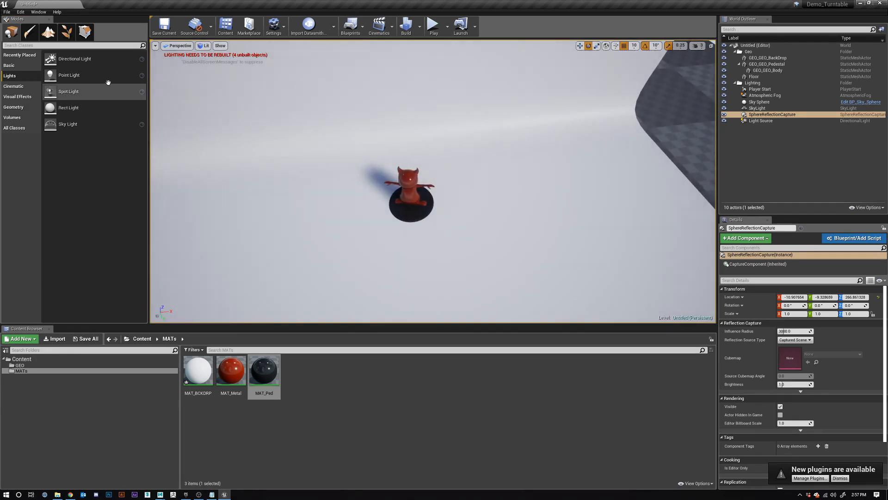
left_click_drag(68, 102, 377, 252)
Step: Position the SpotLight behind the character at X 80, Y -180, Z 80
left_click_drag(405, 187, 418, 163)
key("w")
scroll(429, 206, "up", 3)
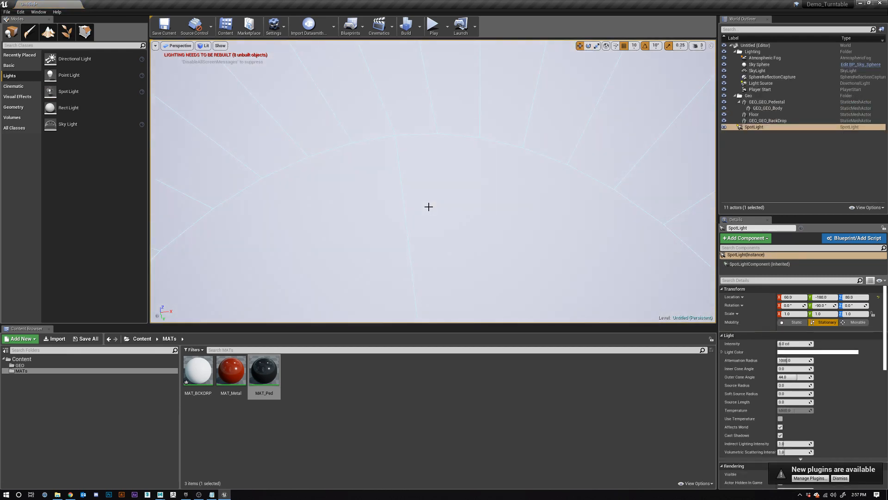
scroll(429, 206, "down", 2)
left_click_drag(439, 243, 495, 220, "alt")
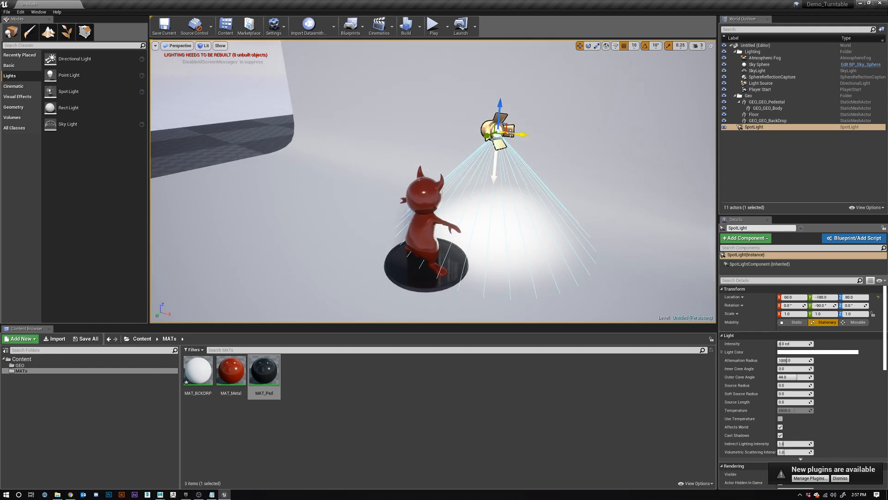
left_click_drag(448, 258, 528, 251, "alt")
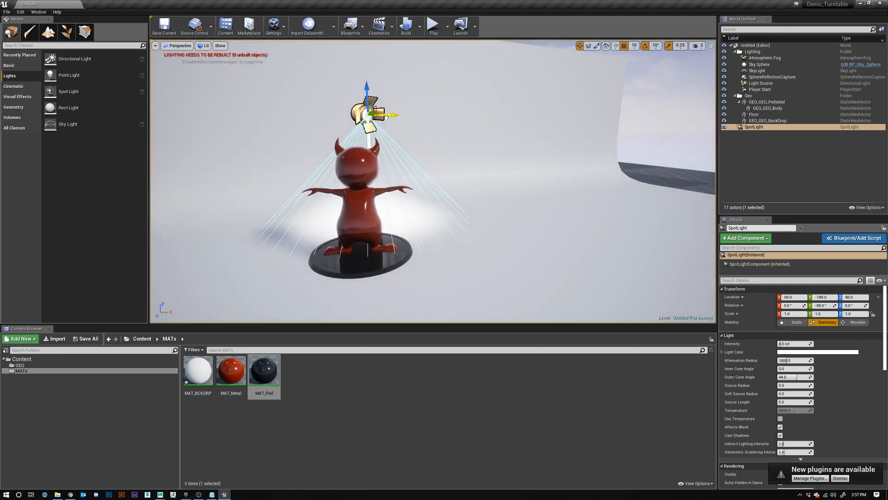
left_click_drag(386, 118, 428, 118)
Step: Try tilting the SpotLight to a Y rotation of about -70°, and undo the rotation
left_click_drag(414, 160, 421, 196, "alt")
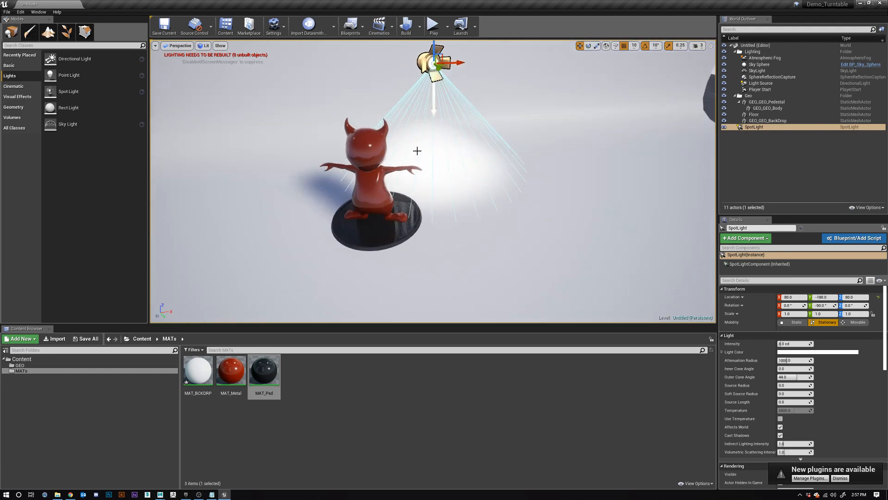
left_click_drag(441, 55, 442, 49)
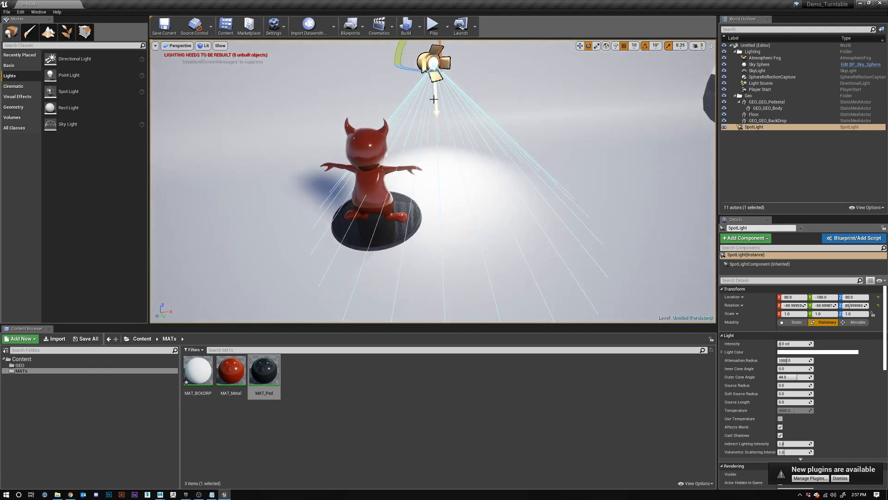
left_click_drag(450, 193, 494, 206, "alt")
key("ctrl+z")
Step: Raise the SpotLight and bring it forward to X 90, Y -110, Z 140, above and to the side of the character
right_click_drag(498, 258, 444, 258, "alt")
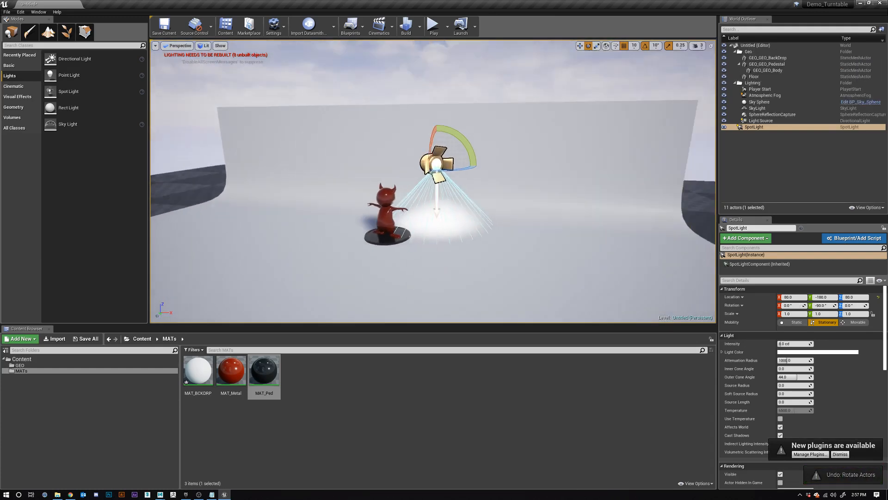
left_click_drag(450, 191, 430, 191, "alt")
key("w")
left_click_drag(423, 153, 418, 76)
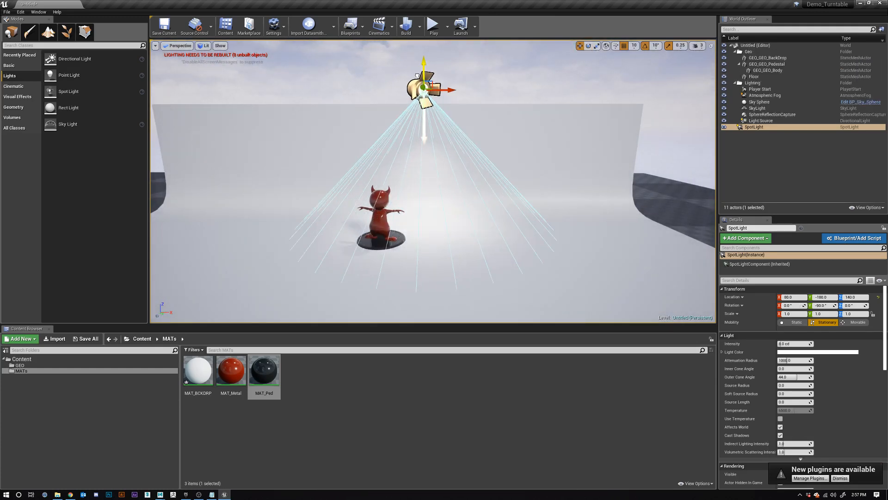
left_click_drag(413, 145, 420, 99, "alt")
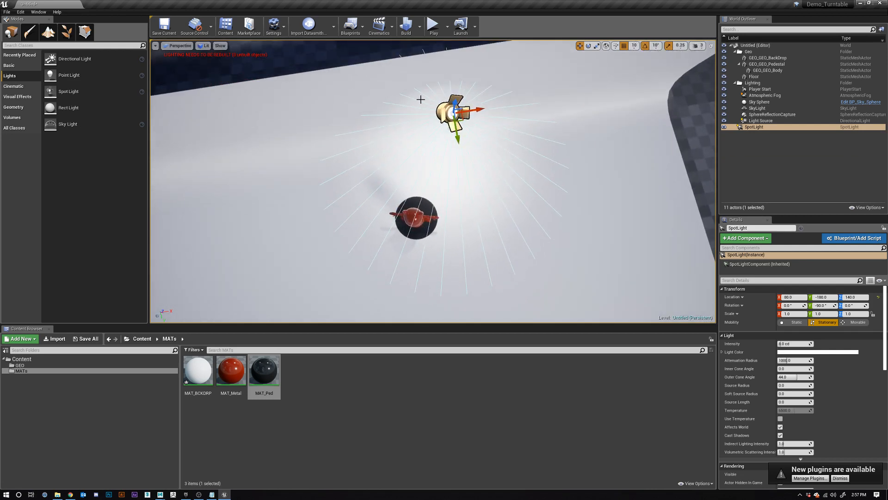
left_click_drag(455, 130, 463, 240)
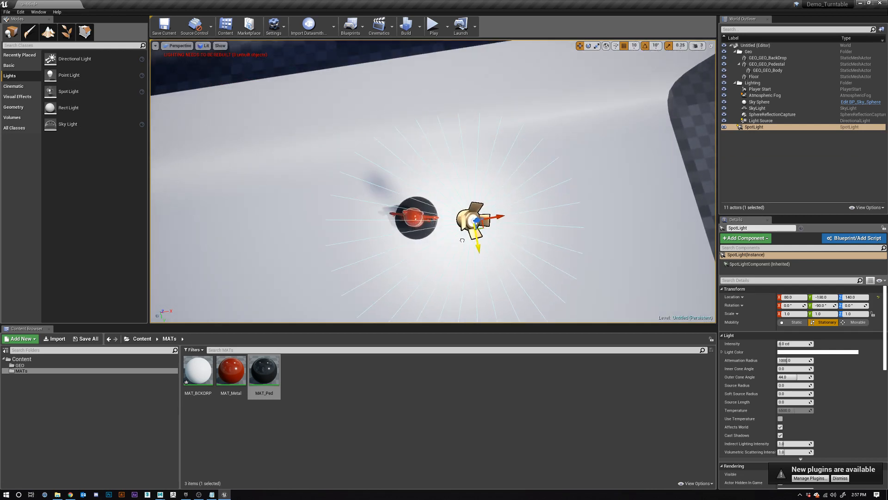
left_click_drag(495, 216, 526, 168)
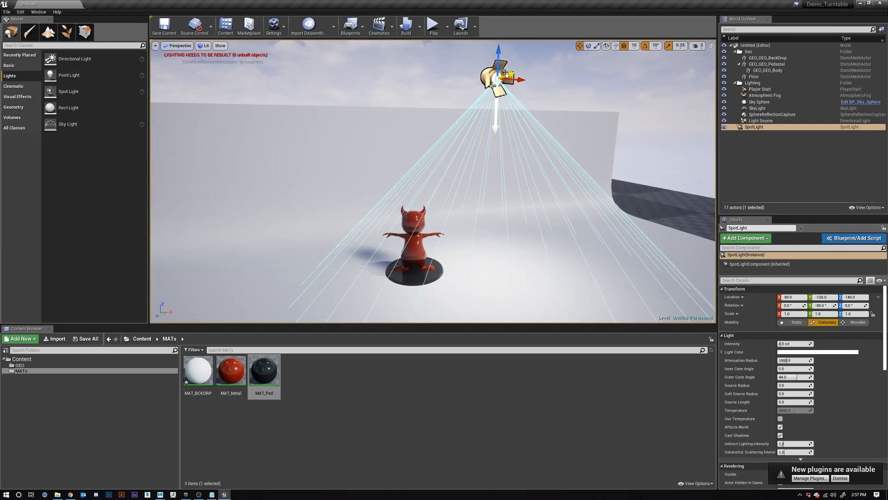
left_click_drag(506, 74, 530, 126)
Step: Tilt the SpotLight toward the character, to a rotation of about 90° in X, -70° in Y and -90° in Z
key("r")
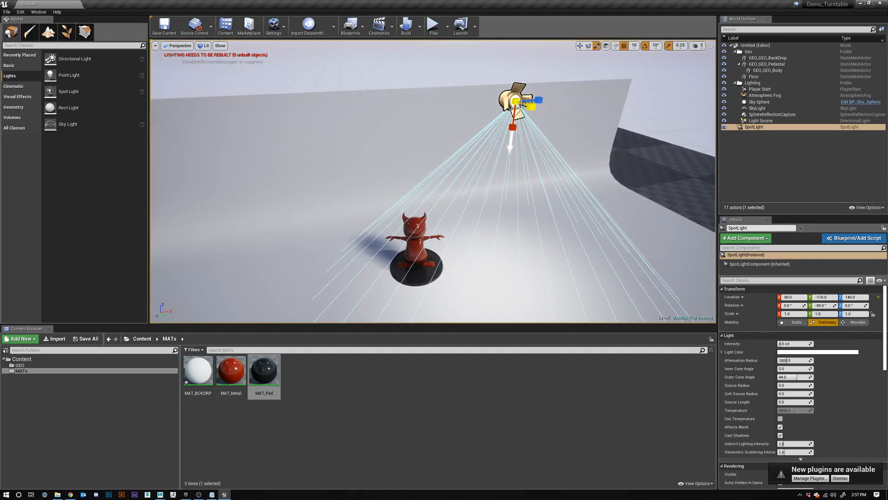
key("e")
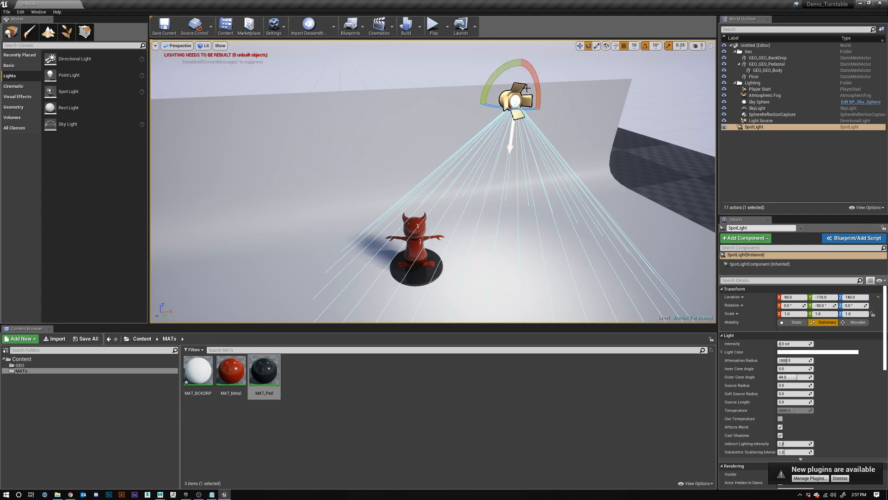
left_click_drag(534, 77, 540, 97)
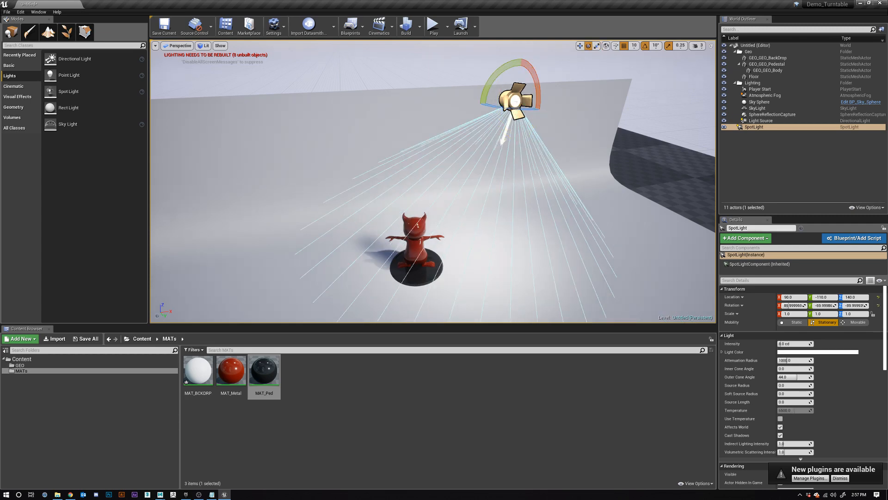
Step: Shift the tilted SpotLight closer to the character, to X 80, Y -100, Z 140
left_click_drag(496, 149, 514, 229, "alt")
key("w")
left_click_drag(450, 273, 448, 221, "alt")
right_click_drag(450, 273, 433, 274, "alt")
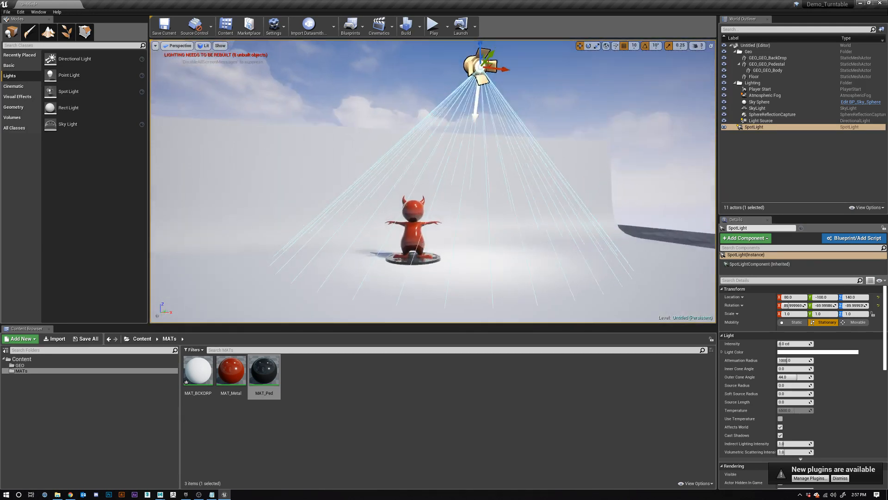
left_click_drag(450, 274, 450, 279, "alt")
Step: Try a pale teal Light Color and a much brighter Intensity on the SpotLight, and undo both changes
left_click(818, 351)
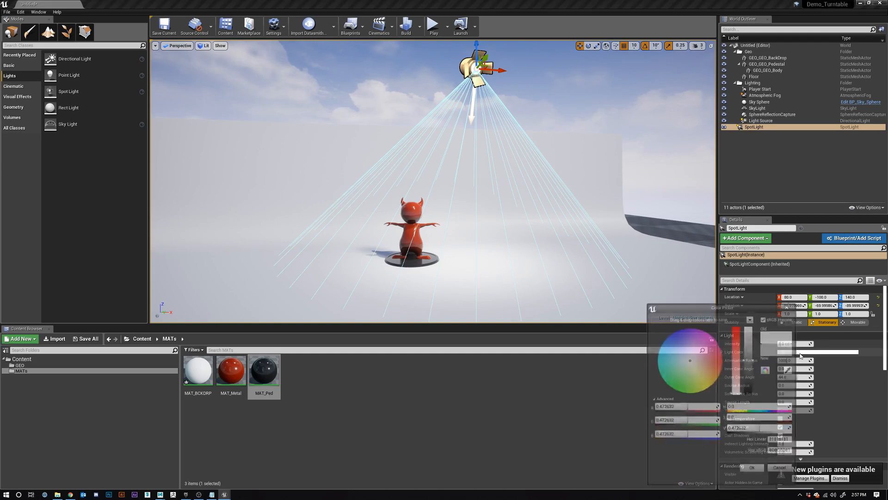
left_click_drag(708, 358, 672, 368)
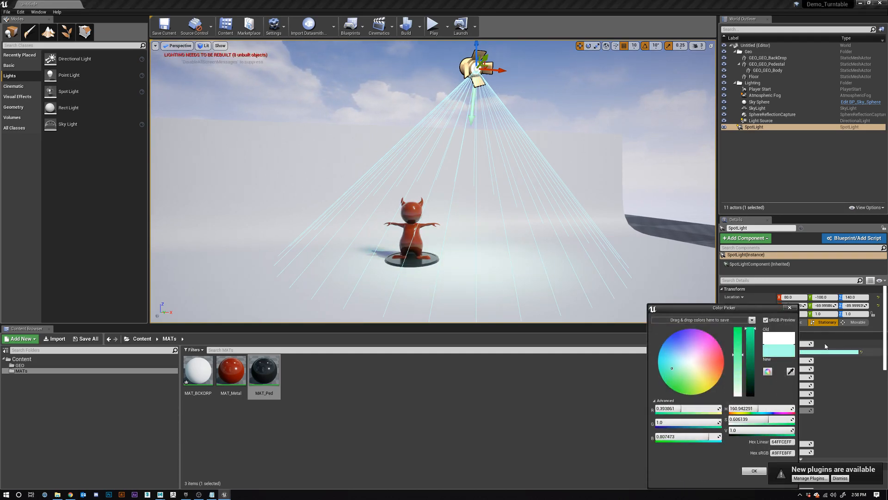
left_click(791, 308)
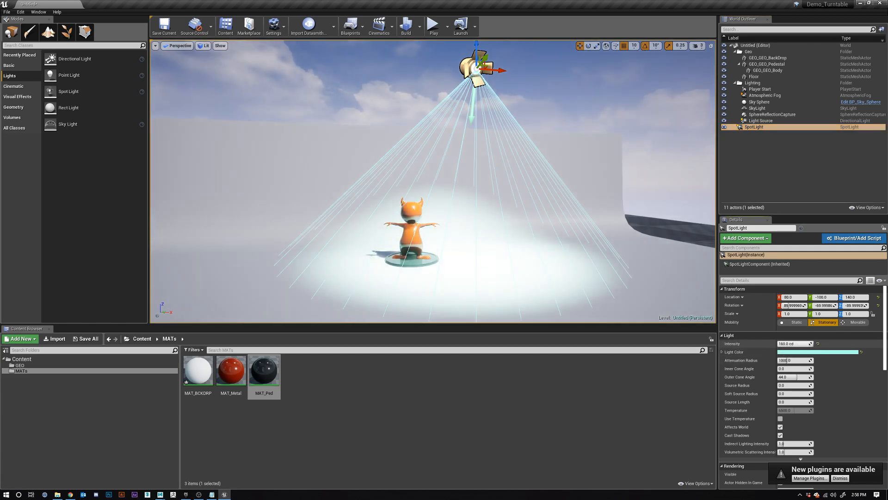
key("ctrl+z")
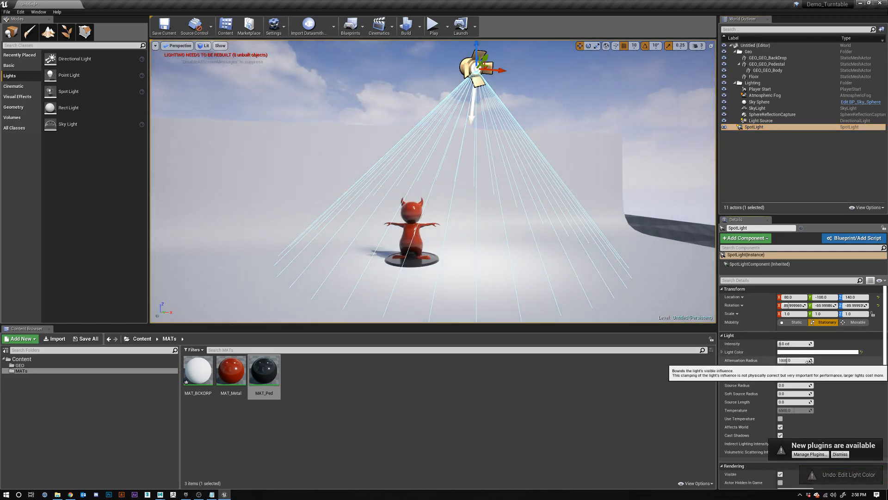
Step: Set the SpotLight's Attenuation Radius to 16384, and try a narrower Outer Cone Angle of about 25.8 before undoing it
mouse_move(794, 360)
left_mouse_down()
mouse_move(833, 360)
mouse_move(787, 360)
mouse_move(814, 360)
mouse_move(792, 377)
left_mouse_up()
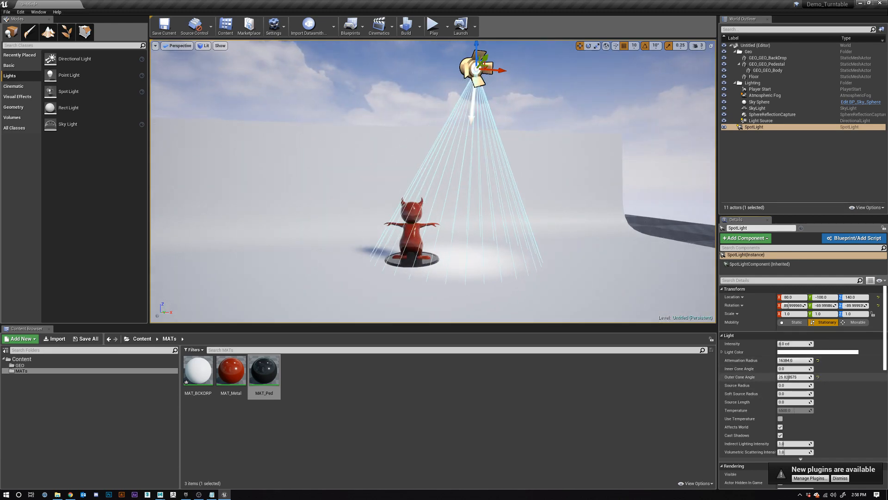
key("ctrl+z")
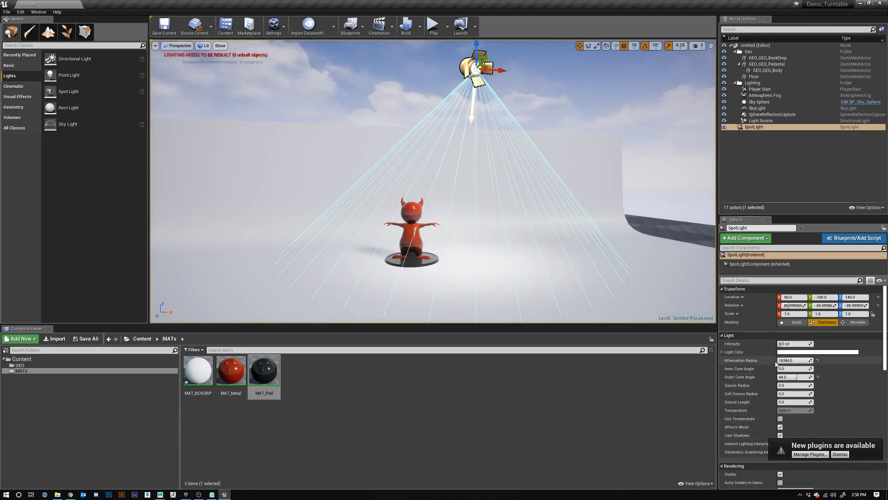
Step: Turn off Cast Shadows on the SpotLight and check the character and pedestal up close
scroll(383, 277, "up", 3)
middle_click_drag(383, 277, 446, 218, "alt")
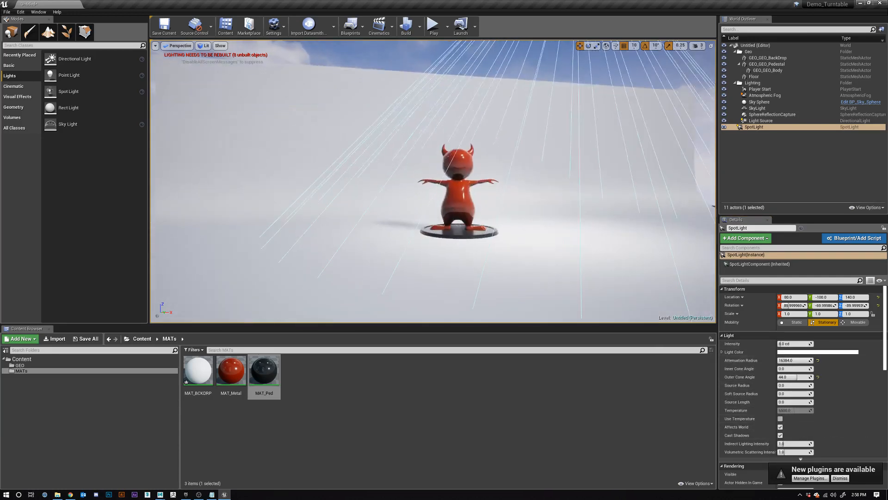
left_click_drag(383, 277, 385, 329, "alt")
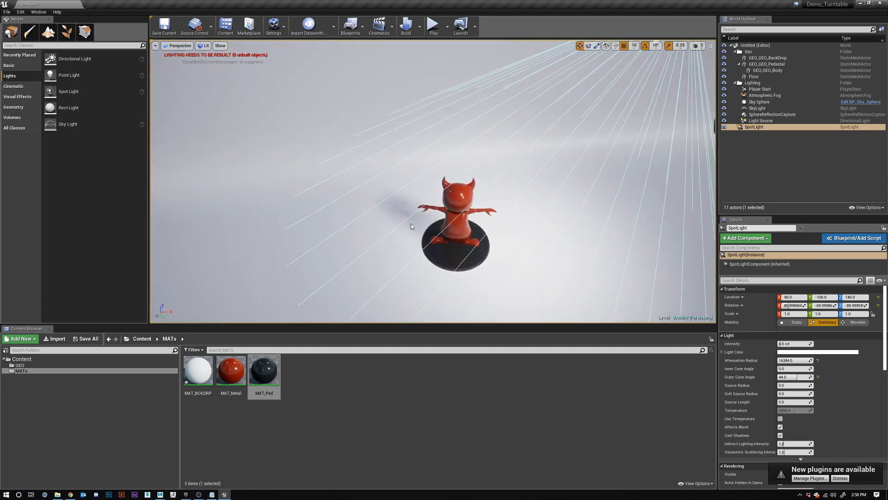
left_click(781, 435)
mouse_move(515, 234)
left_mouse_down("alt")
mouse_move(515, 203)
mouse_move(513, 227)
left_mouse_up("alt")
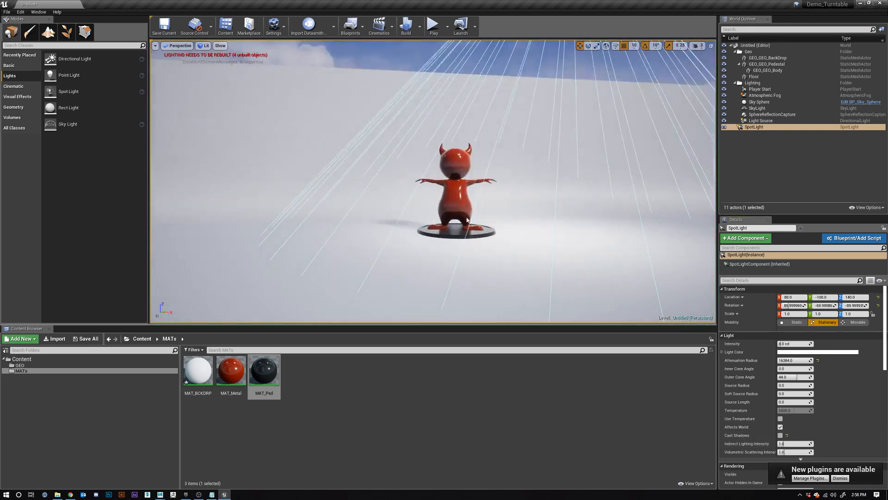
right_click_drag(513, 227, 602, 227, "alt")
left_click_drag(513, 227, 518, 206, "alt")
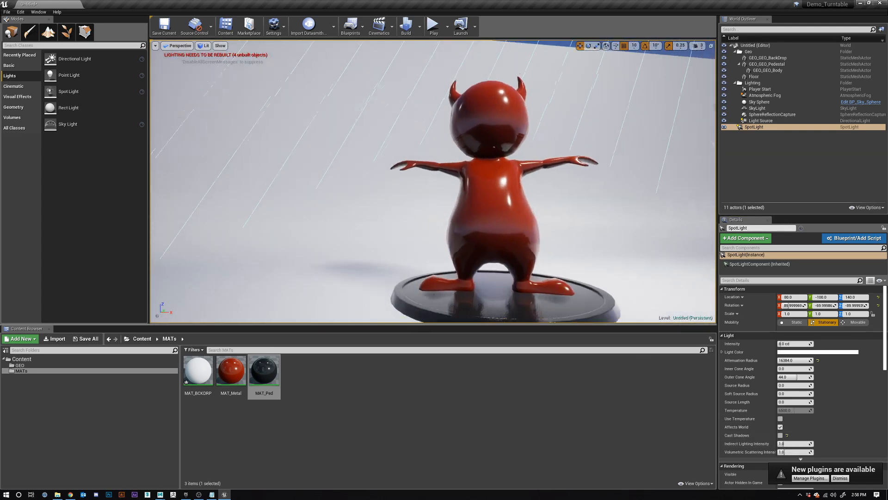
right_click_drag(601, 227, 546, 208, "alt")
Step: Move the SpotLight nearer to the character, to X 70, Y -90, keeping its height
left_click_drag(555, 199, 612, 240, "alt")
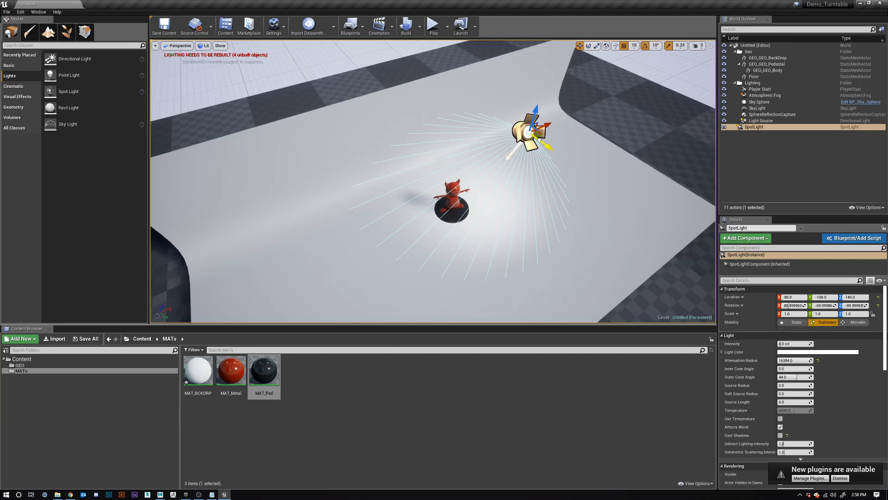
mouse_move(539, 140)
left_mouse_down()
mouse_move(552, 148)
mouse_move(529, 145)
mouse_move(540, 140)
left_mouse_up()
right_click_drag(539, 140, 572, 141, "alt")
left_click_drag(572, 141, 473, 200, "alt")
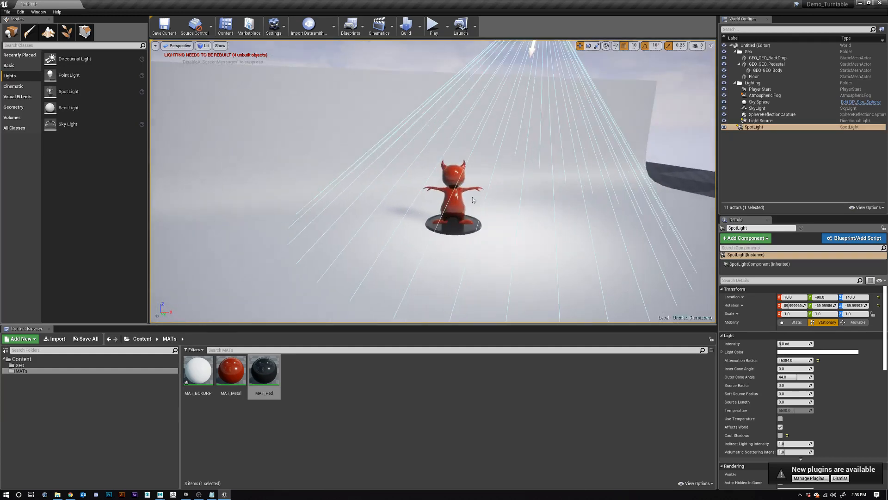
Step: Inspect the spotlight's highlights and the shading on the character's head, body and pedestal from several close views
right_click_drag(450, 177, 491, 177, "alt")
left_click_drag(450, 176, 455, 153, "alt")
right_click_drag(456, 174, 490, 173, "alt")
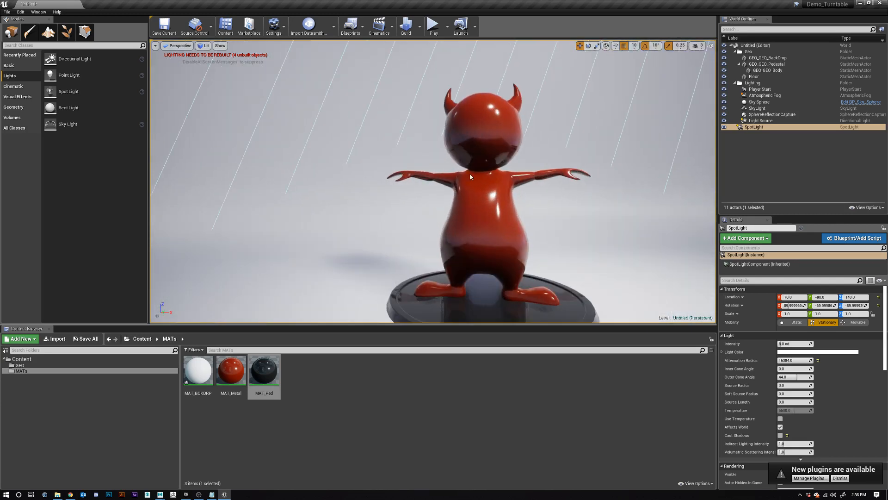
left_click_drag(470, 174, 463, 183, "alt")
middle_click_drag(463, 183, 440, 165, "alt")
right_click_drag(440, 165, 403, 164, "alt")
left_click_drag(545, 256, 556, 258, "alt")
middle_click_drag(556, 258, 492, 168, "alt")
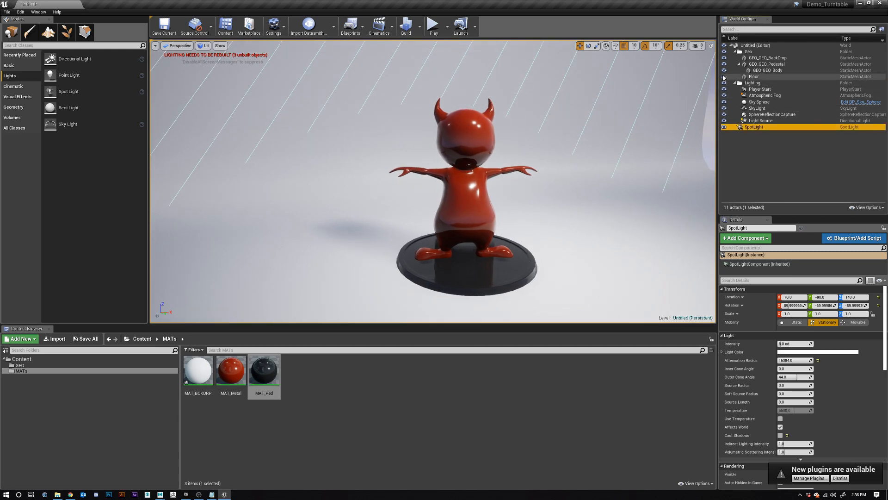
Step: Hide the Floor to compare its effect on the character and backdrop, and show it again
right_click_drag(546, 256, 431, 259, "alt")
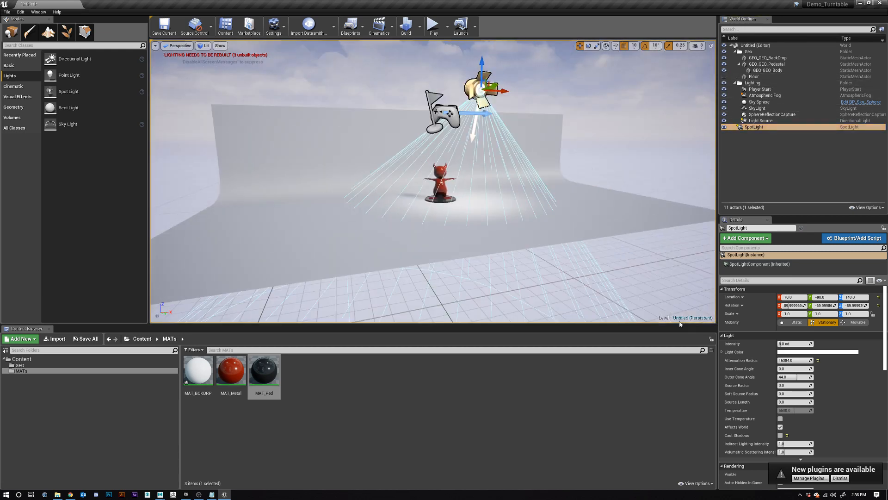
left_click_drag(626, 287, 577, 264, "alt")
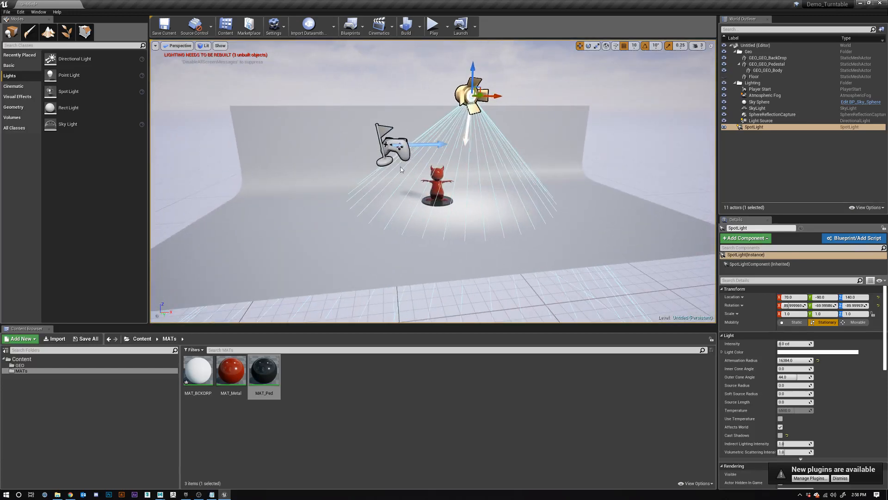
right_click_drag(402, 170, 456, 174, "alt")
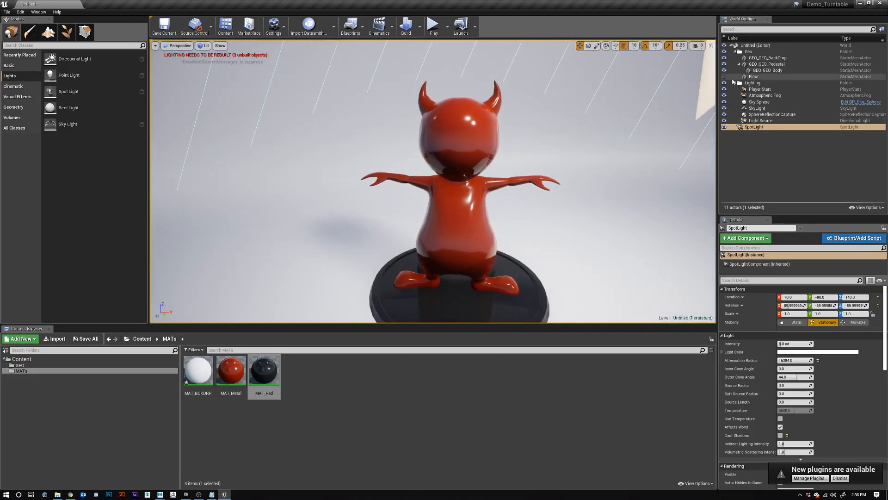
scroll(502, 222, "down", 5)
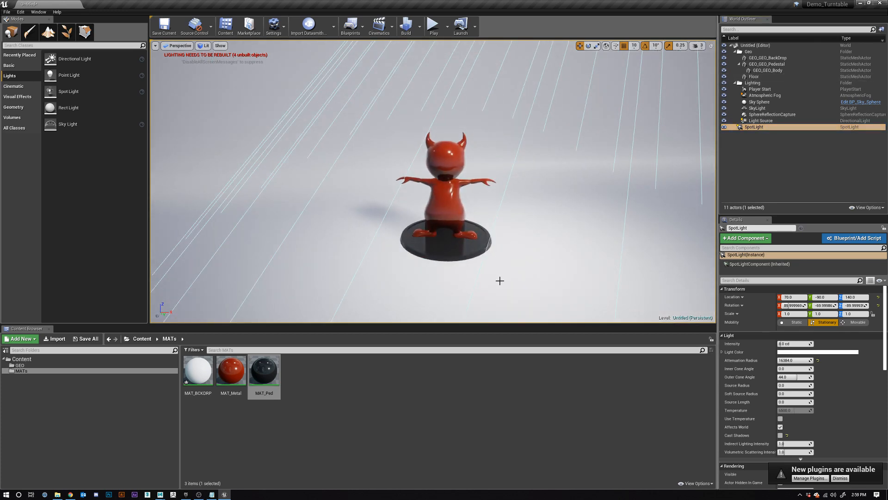
Step: Open the MAT_Metal material for editing
scroll(521, 286, "down", 4)
left_click_drag(521, 286, 489, 276, "alt")
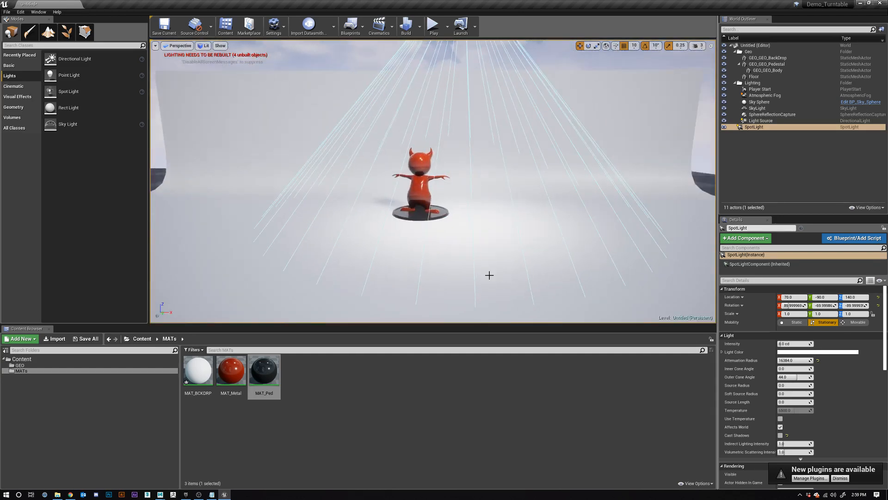
scroll(425, 224, "up", 5)
scroll(425, 223, "down", 6)
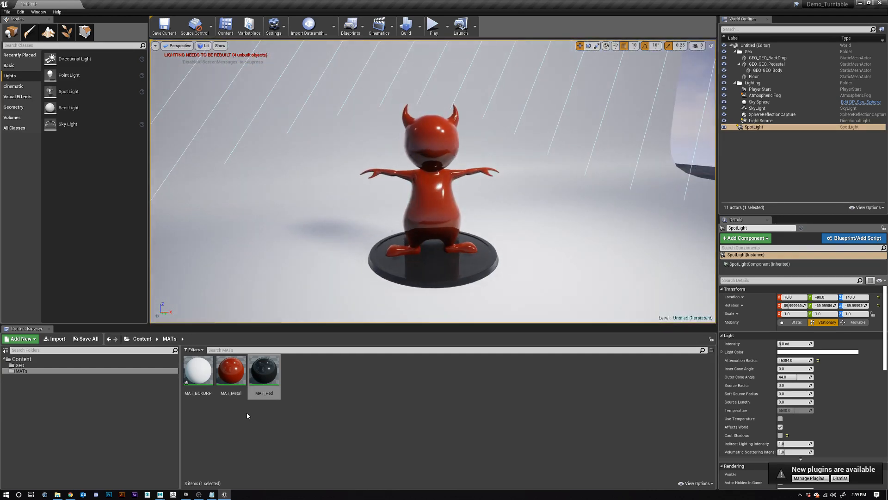
left_click(241, 364)
double_click(240, 364)
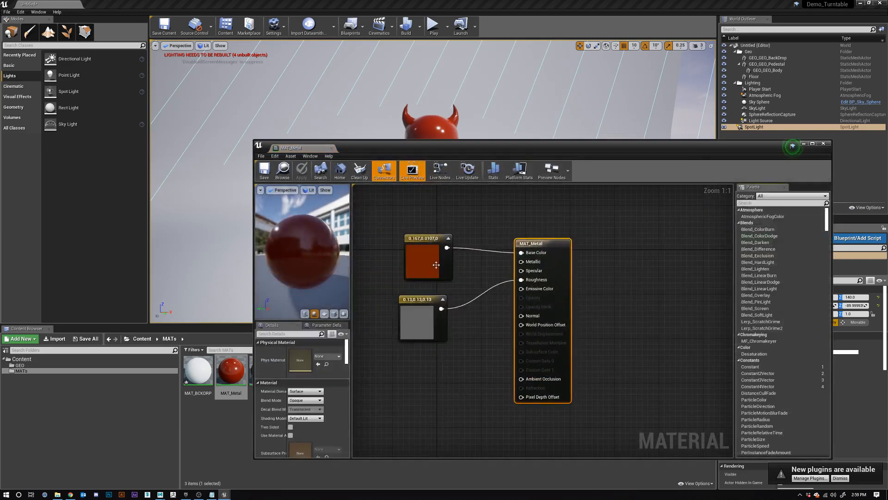
Step: Raise MAT_Metal's roughness constant to about 0.234, apply and save the material, and minimize its editor
left_click(415, 301)
double_click(418, 303)
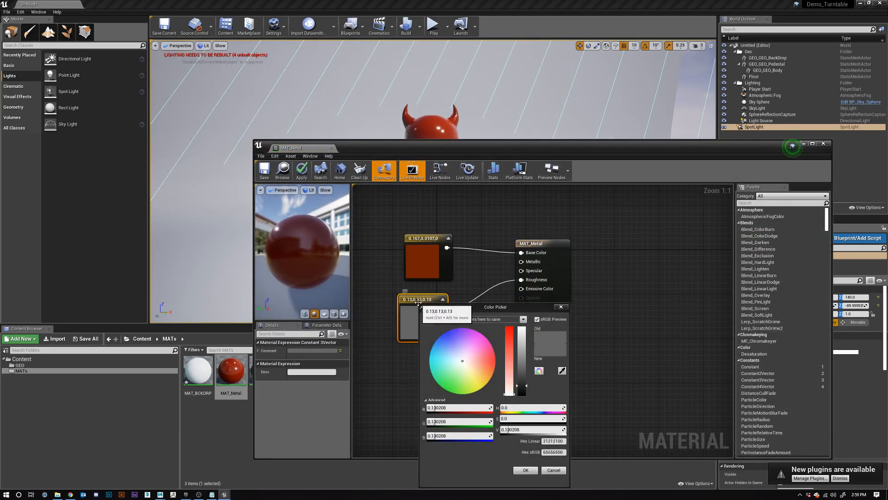
left_click(526, 470)
double_click(421, 302)
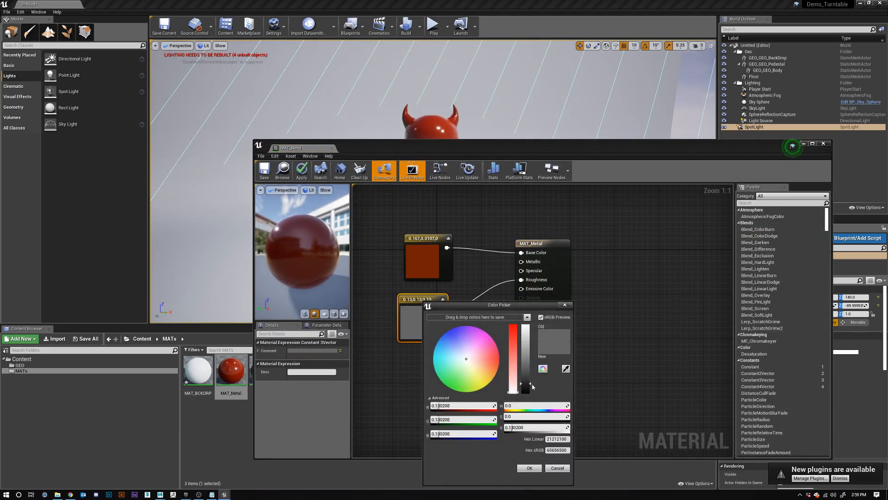
left_click_drag(532, 387, 528, 376)
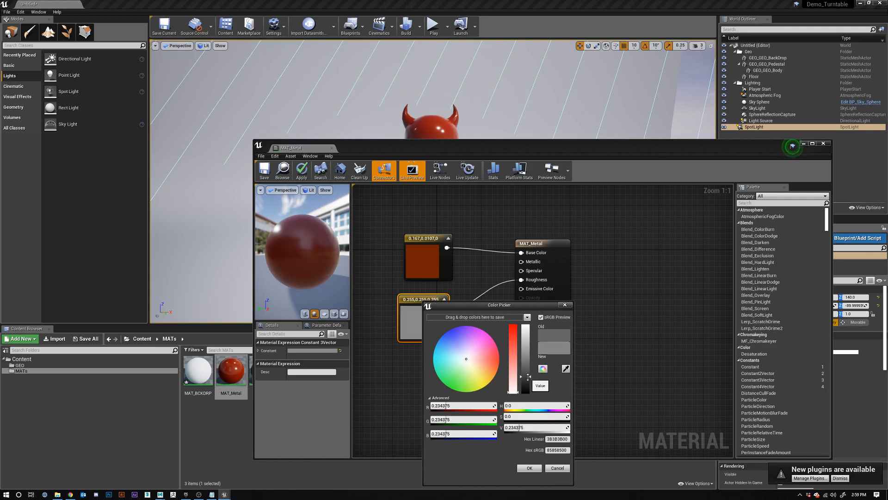
left_click(301, 170)
left_click(264, 170)
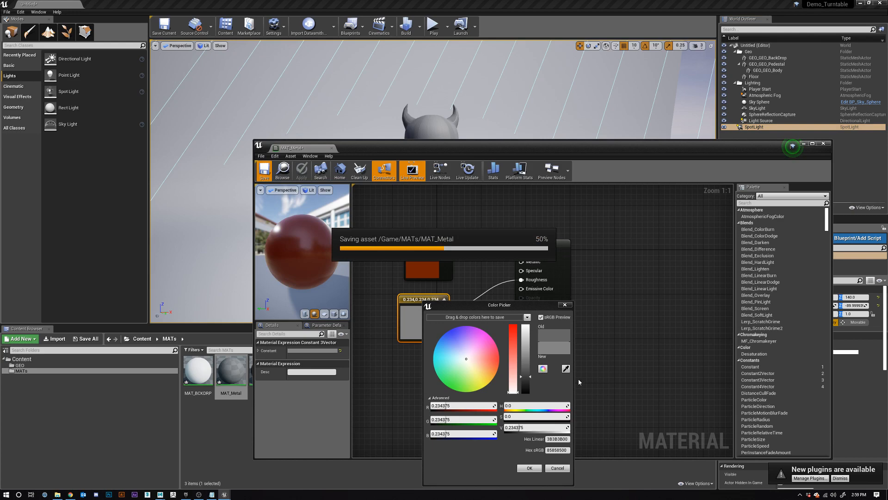
left_click(804, 145)
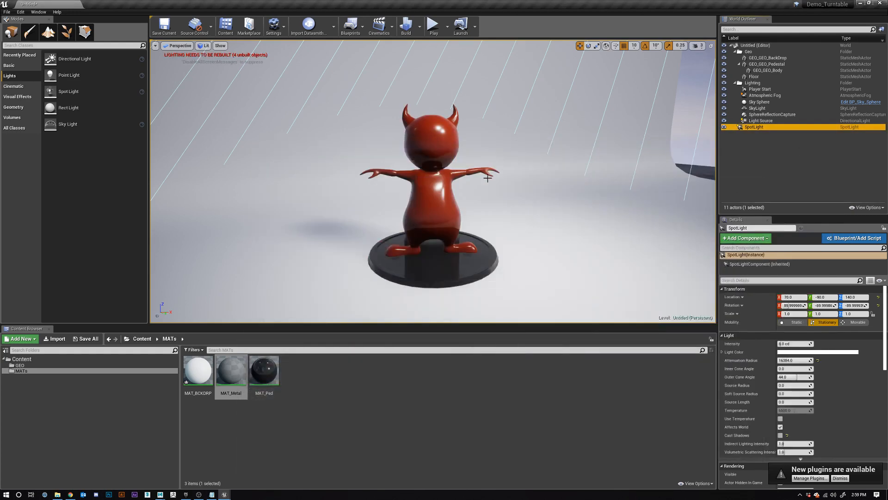
Step: Examine the character's highlights and shading from several angles with the rougher MAT_Metal material
mouse_move(446, 178)
left_mouse_down("alt")
mouse_move(485, 155)
mouse_move(455, 181)
left_mouse_up("alt")
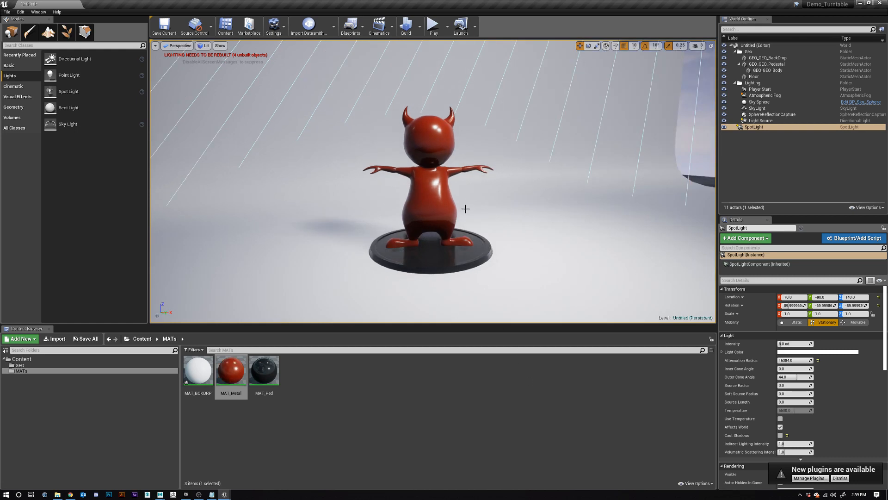
left_click_drag(460, 228, 490, 225, "alt")
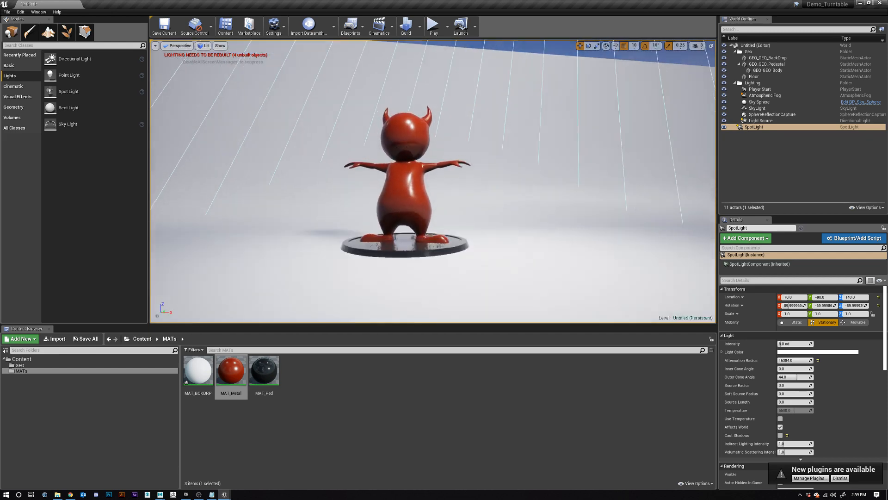
right_click_drag(490, 226, 504, 227, "alt")
middle_click_drag(492, 245, 532, 246, "alt")
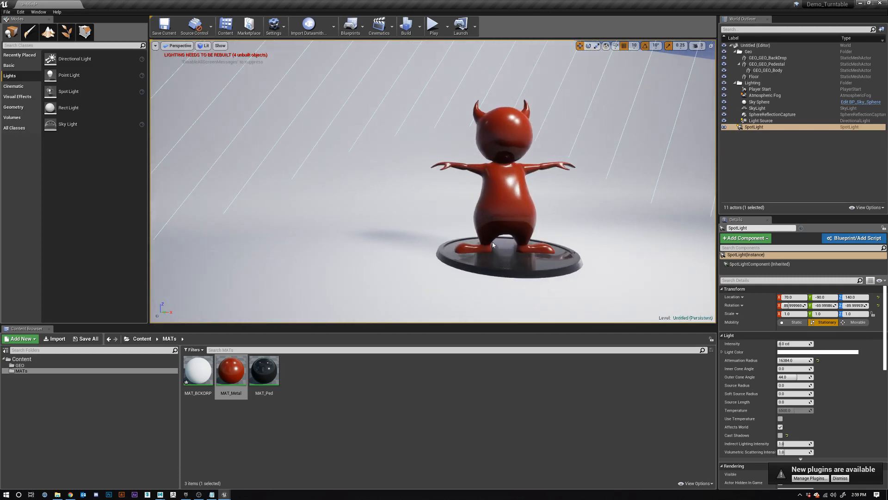
right_click_drag(494, 242, 528, 245, "alt")
middle_click_drag(532, 255, 440, 243, "alt")
right_click_drag(531, 255, 513, 253, "alt")
mouse_move(531, 255)
middle_mouse_down("alt")
mouse_move(586, 247)
mouse_move(536, 258)
middle_mouse_up("alt")
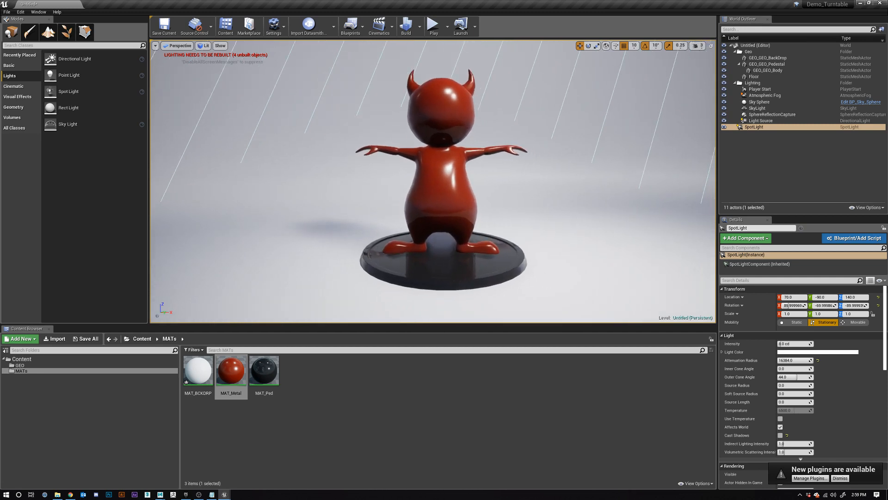
middle_click_drag(519, 303, 526, 304)
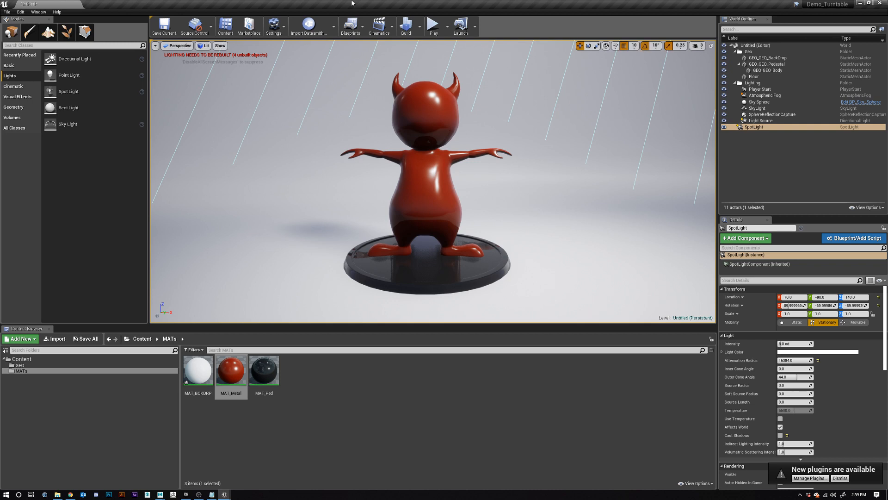
Step: Create a level sequence named SEQ_tt in the Content folder, then widen and reposition its Sequencer window
left_click(392, 33)
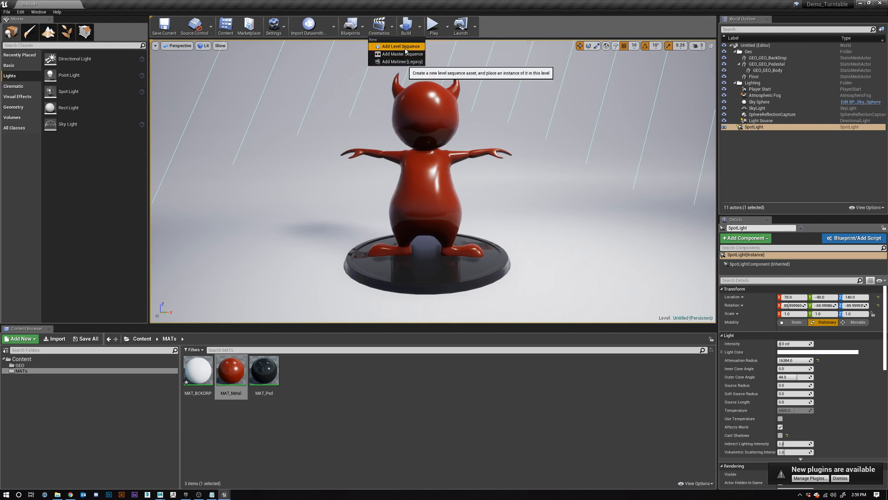
left_click(402, 46)
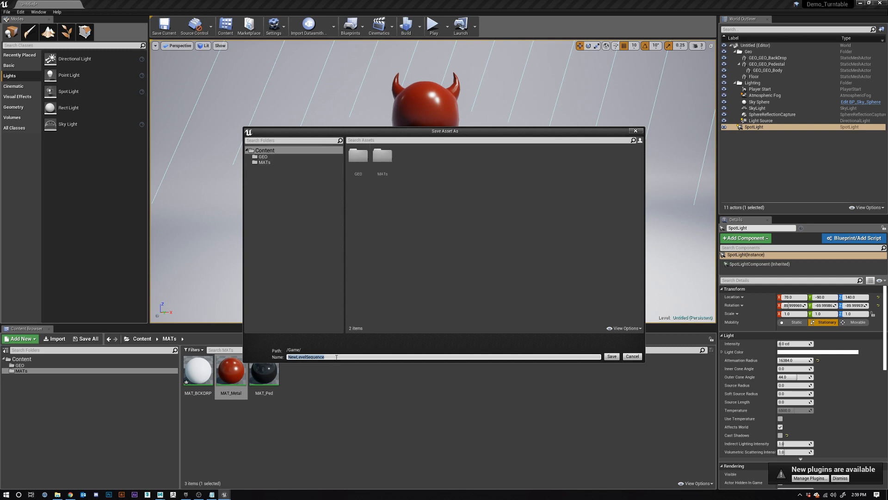
type("SEQ_tt")
left_click(611, 356)
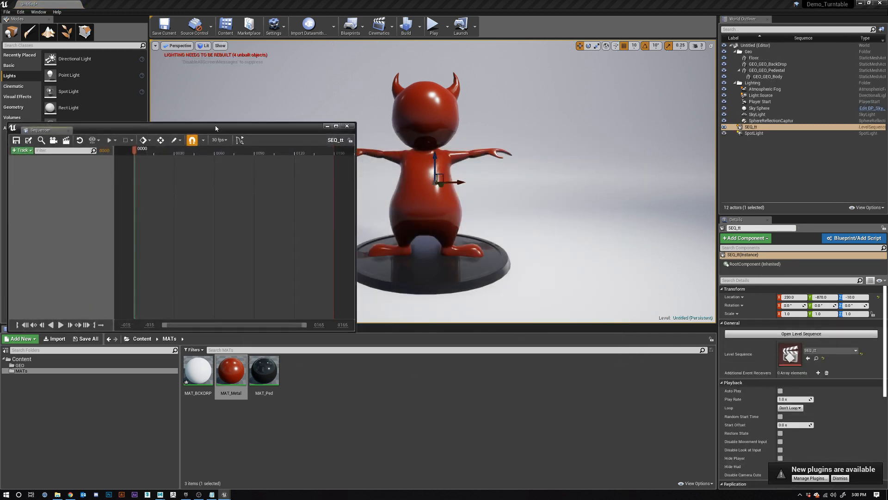
left_click_drag(216, 128, 245, 107)
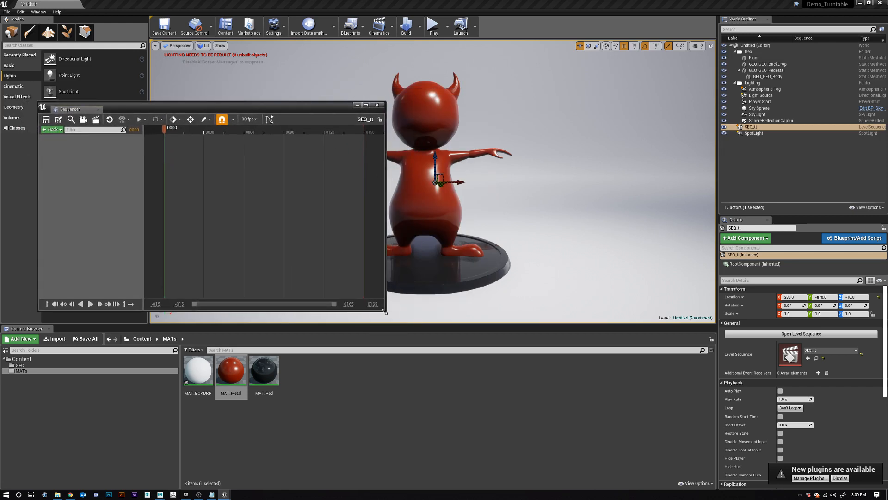
left_click_drag(385, 313, 478, 312)
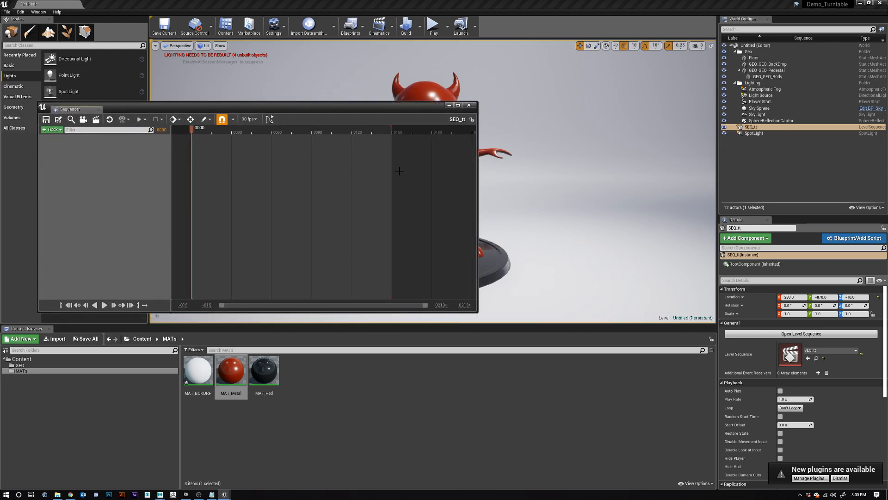
left_click_drag(370, 107, 329, 107)
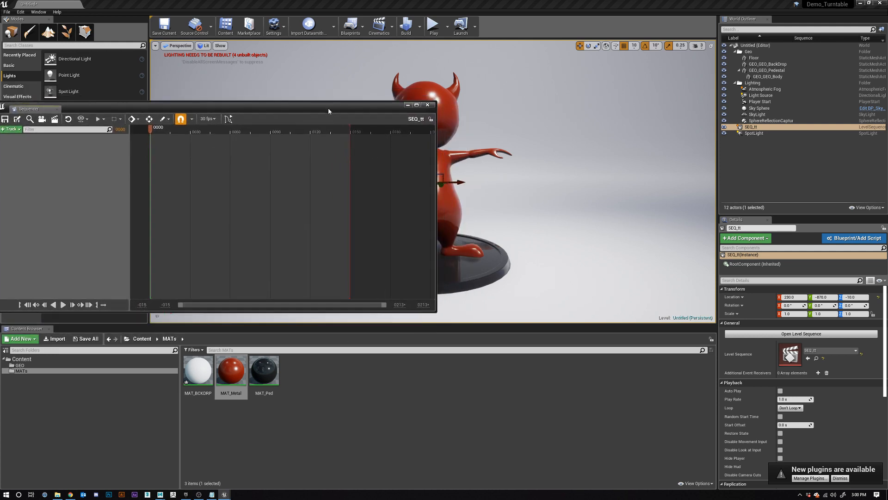
left_click_drag(208, 108, 311, 125)
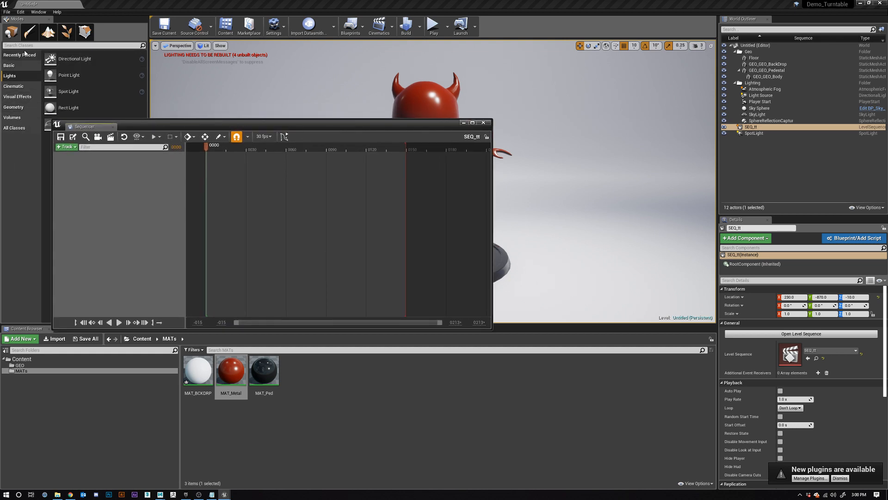
Step: Add a new cine camera to SEQ_tt and collapse its CameraComponent tracks
left_click(99, 136)
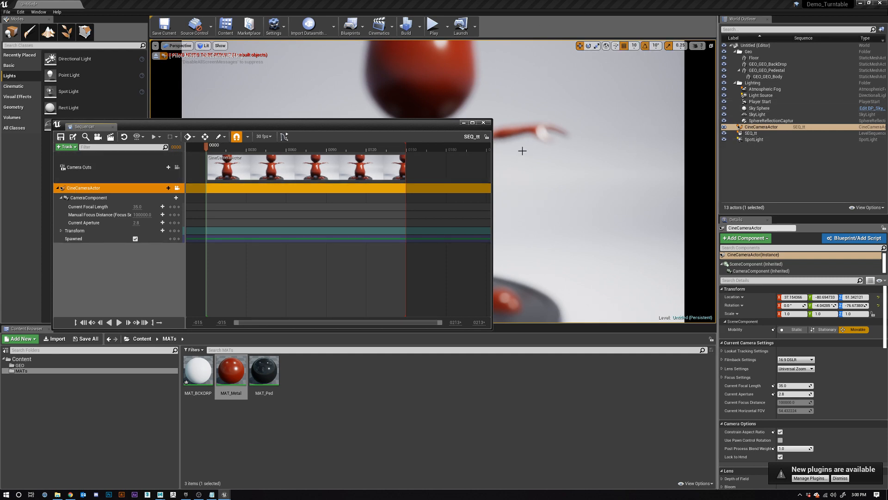
left_click_drag(384, 125, 347, 143)
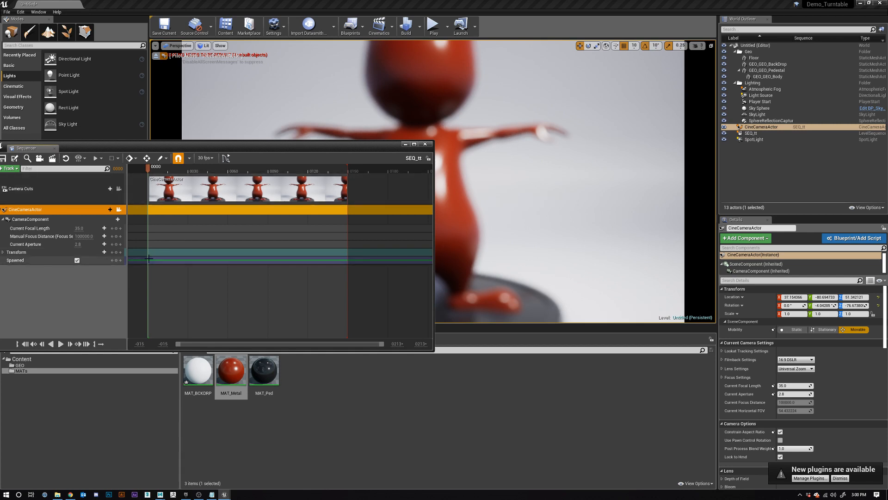
left_click(3, 219)
Step: Return the viewport from the cine camera's view to the free Perspective view
left_click(178, 46)
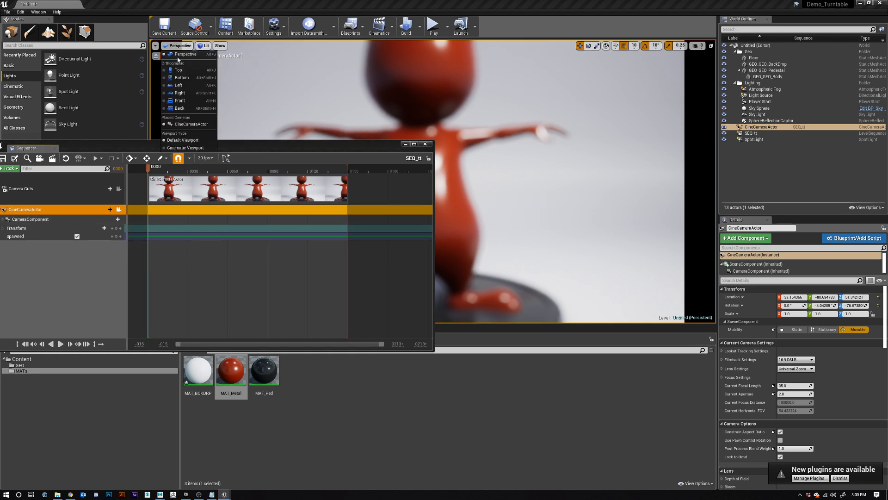
left_click(183, 54)
left_click(119, 209)
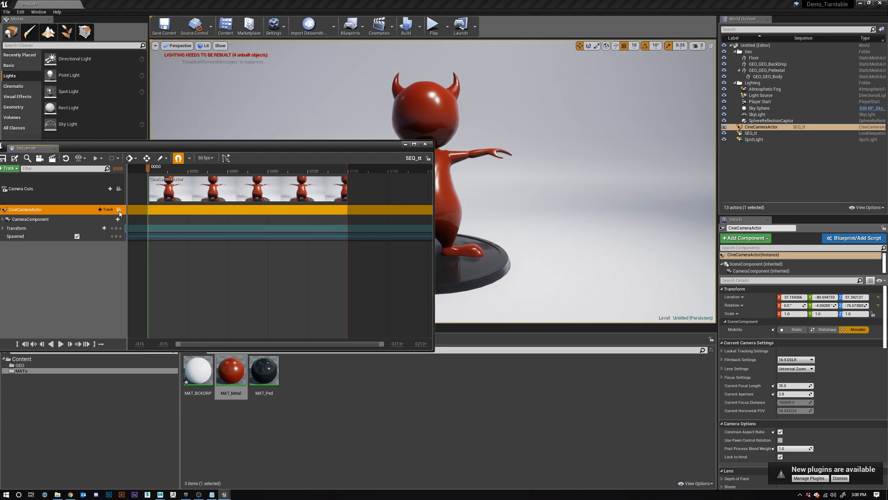
left_click(119, 210)
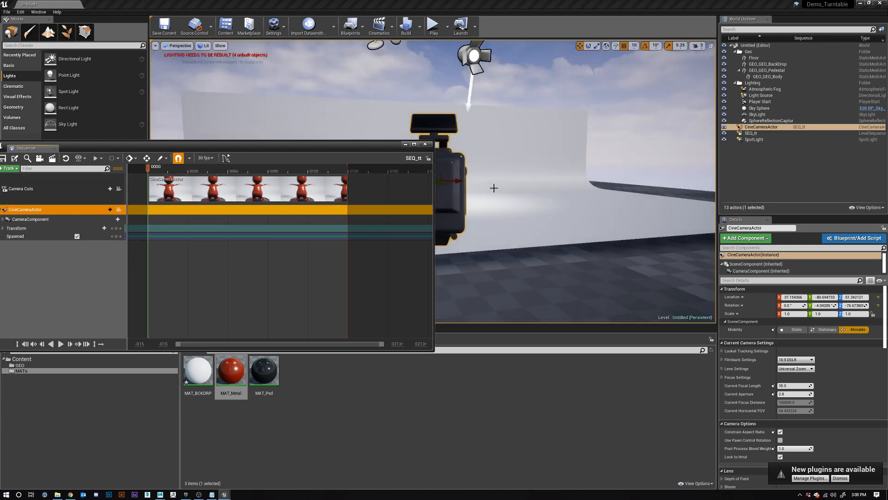
left_click_drag(494, 188, 569, 174, "alt")
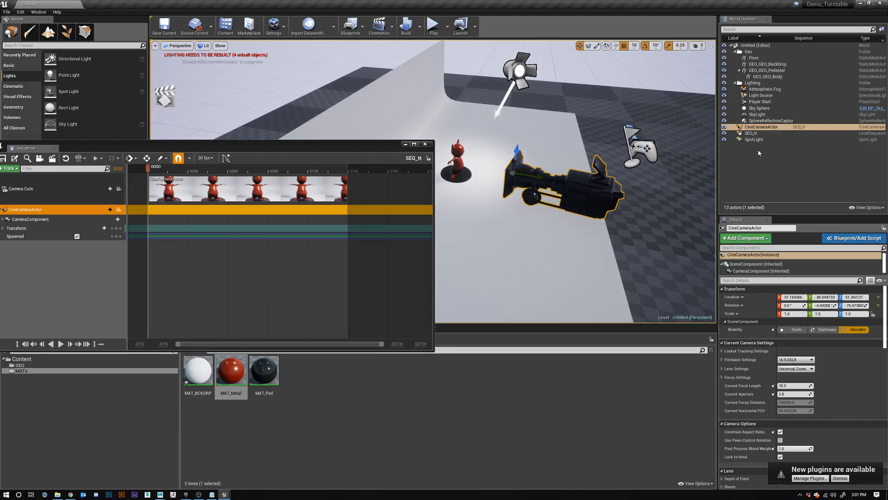
Step: Reselect the CineCameraActor to show its preview, and move the Sequencer window clear of the character
left_click(762, 127)
double_click(762, 127)
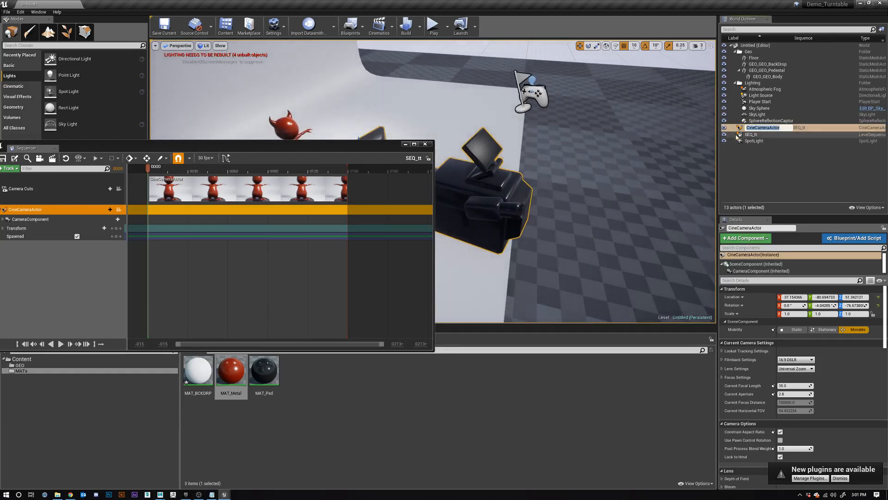
key("Escape")
middle_click_drag(598, 189, 687, 196, "alt")
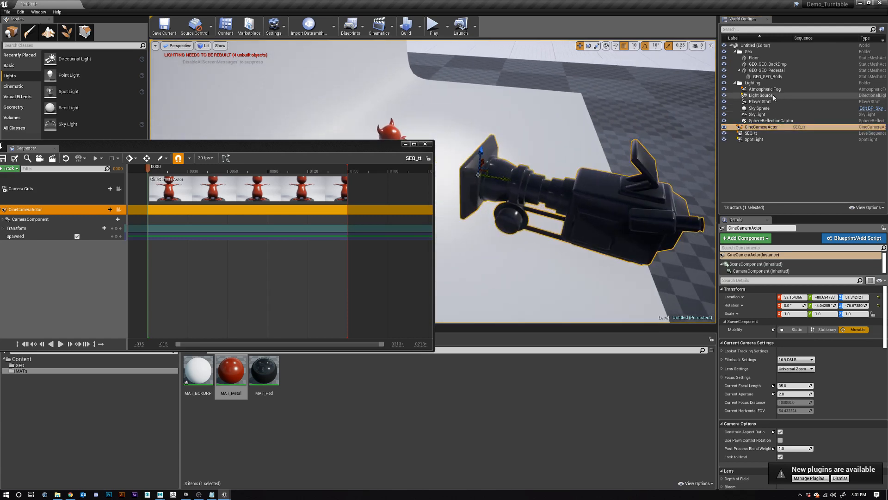
left_click(754, 140)
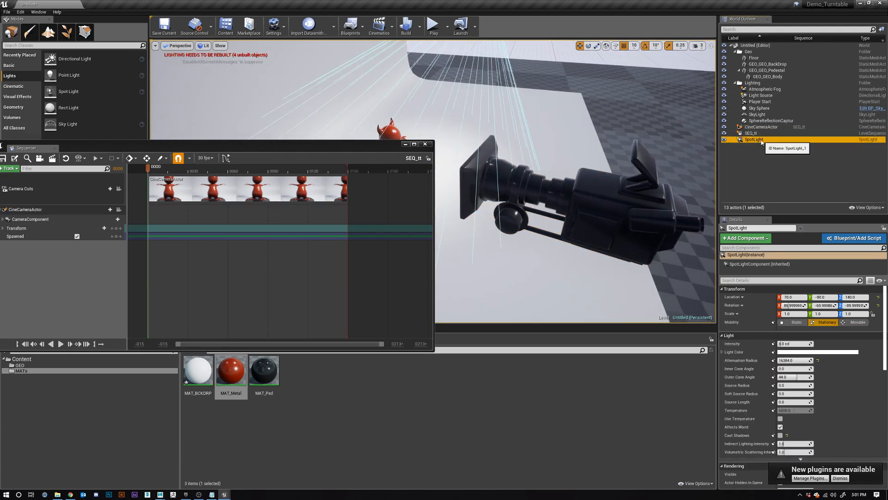
double_click(762, 128)
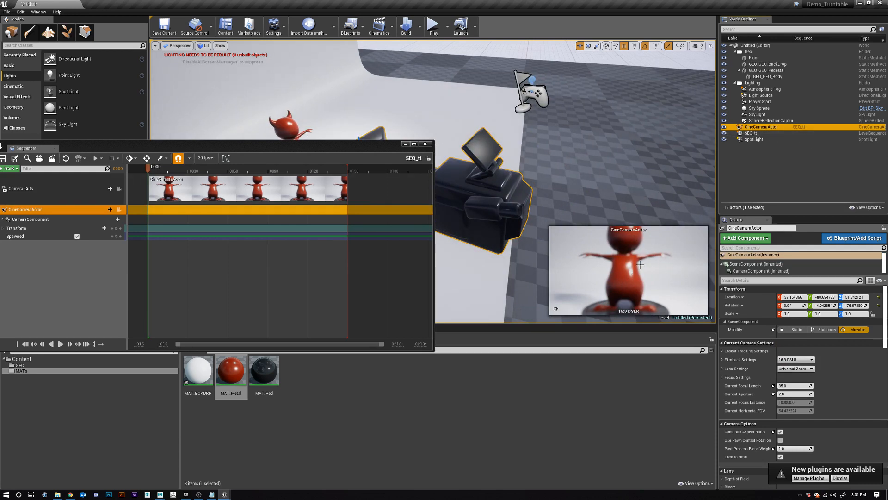
left_click_drag(525, 156, 540, 151, "alt")
right_click_drag(540, 150, 564, 155, "alt")
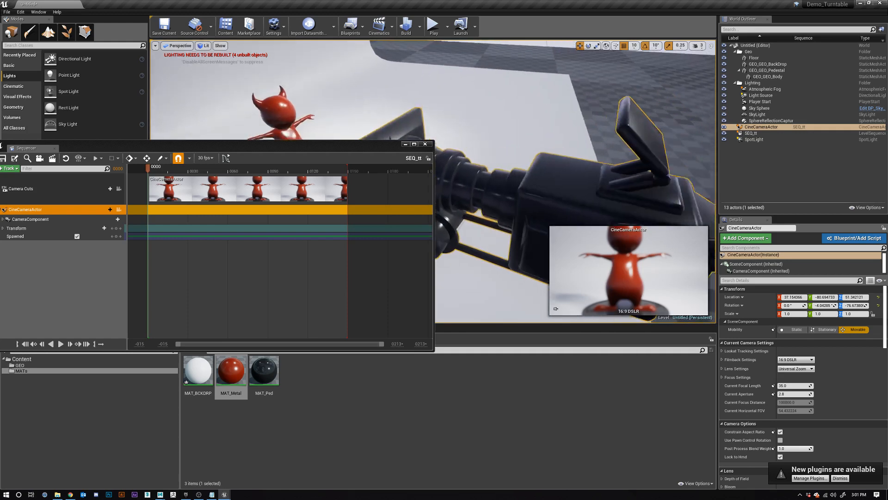
left_click_drag(564, 154, 462, 136, "alt")
middle_click_drag(546, 185, 502, 167, "alt")
left_click_drag(230, 149, 256, 83)
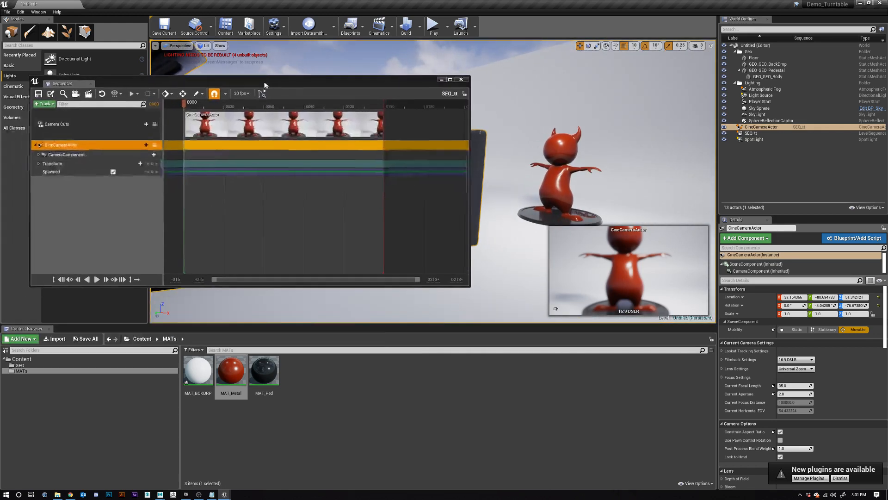
Step: Set the cine camera's Current Focal Length to about 22.46 and its Current Aperture to about 4.77
left_click(29, 153)
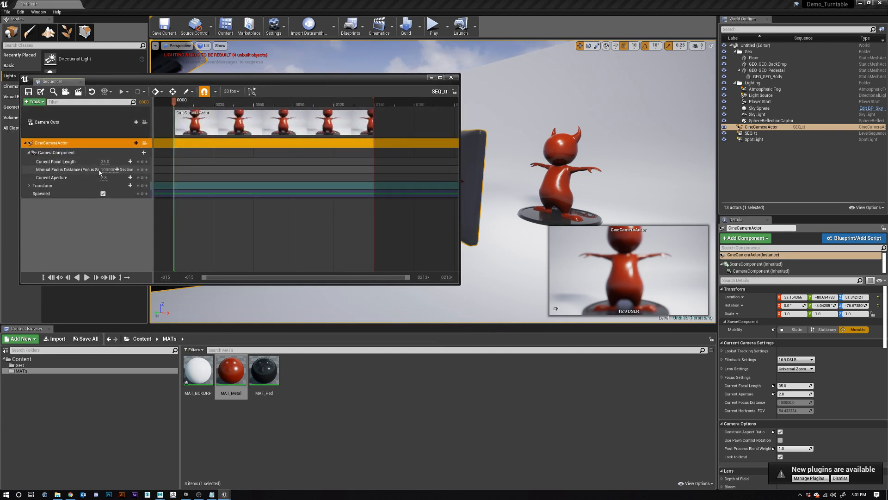
left_click_drag(105, 161, 92, 177)
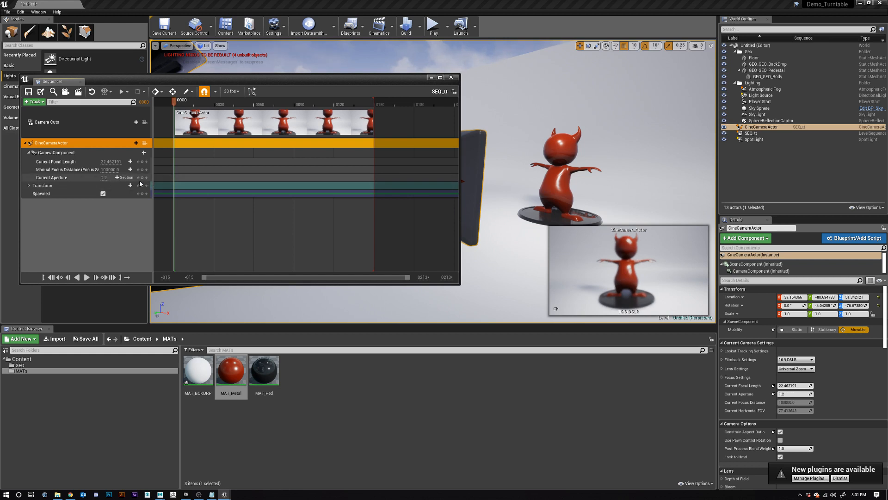
mouse_move(107, 178)
left_mouse_down()
mouse_move(139, 177)
mouse_move(97, 177)
mouse_move(106, 177)
left_mouse_up()
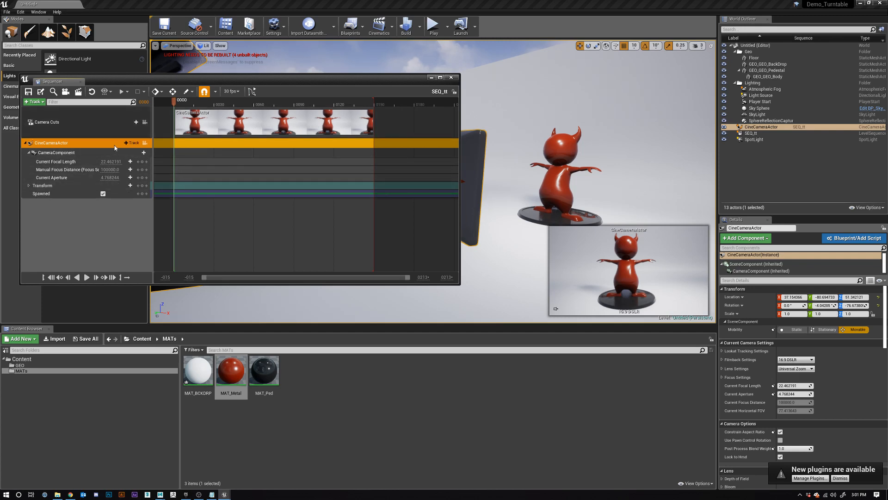
Step: Look through the cine camera with the Sequencer window moved below the character, and set its Current Aperture to 22.0
left_click(145, 142)
left_click_drag(321, 79, 485, 269)
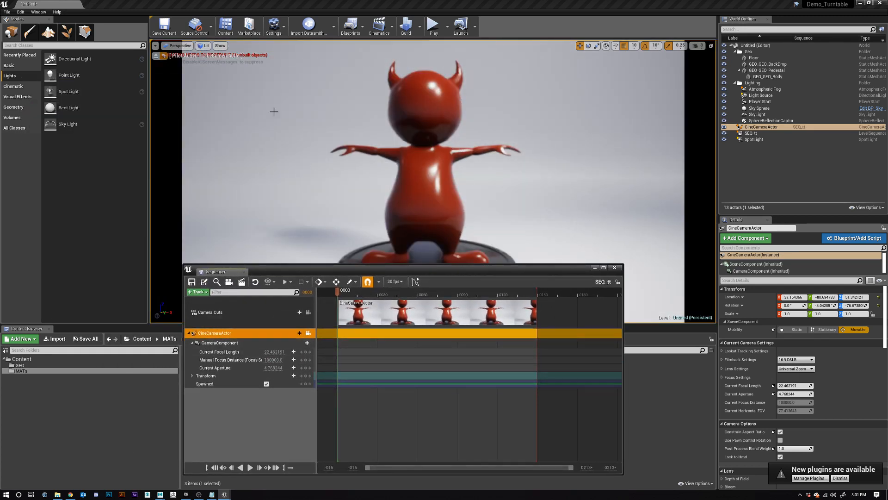
mouse_move(275, 367)
left_mouse_down()
mouse_move(292, 367)
mouse_move(280, 367)
left_mouse_up()
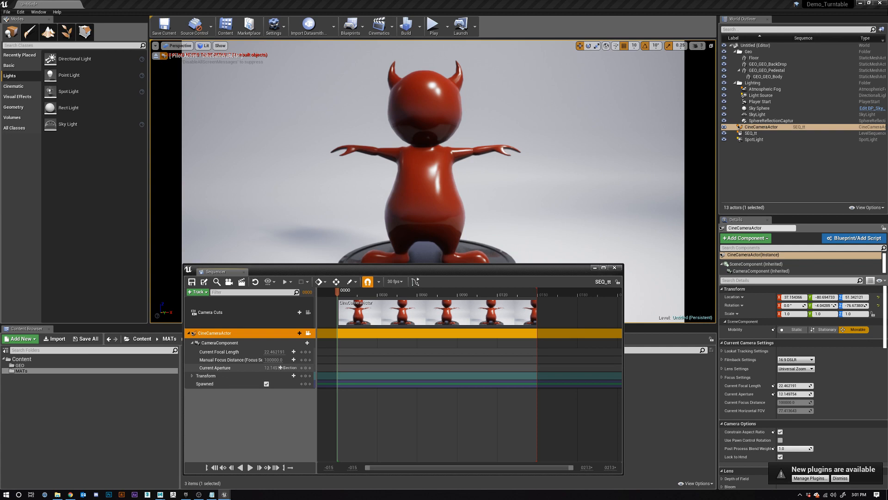
left_click_drag(279, 367, 280, 368)
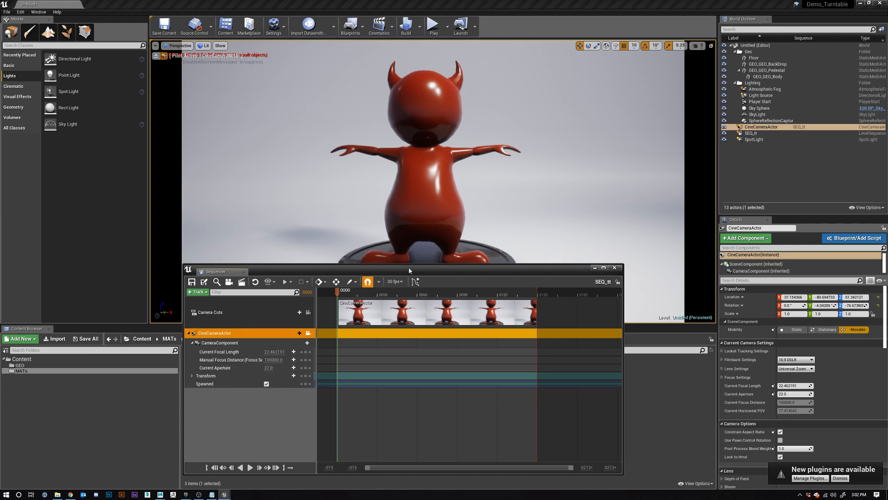
Step: Return the viewport to the free Perspective view, focus it on the CineCameraActor, and clear the selection
left_click_drag(409, 268, 318, 149)
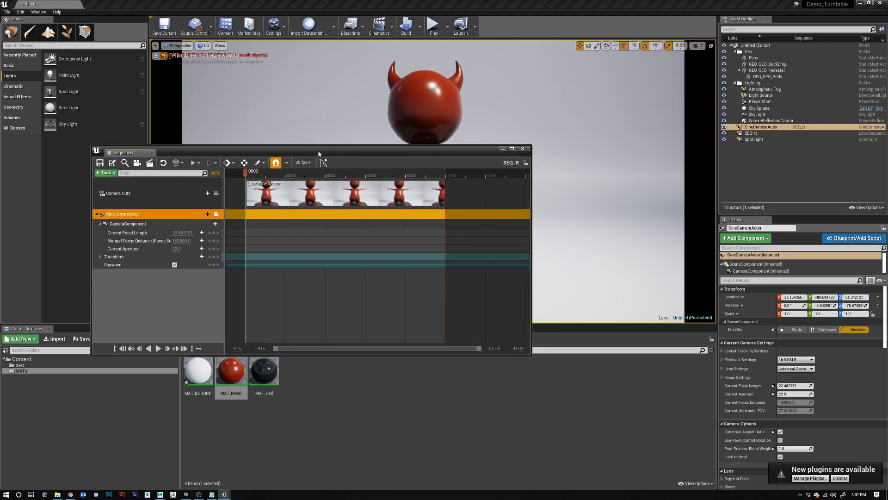
left_click(216, 214)
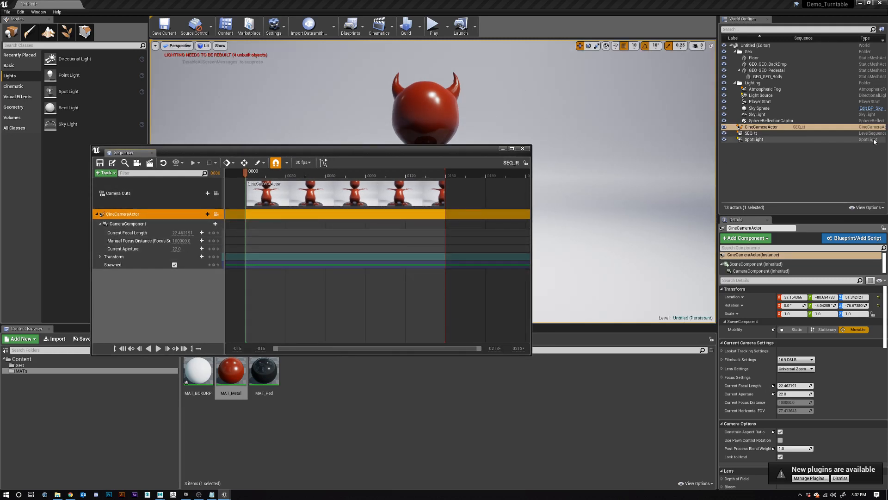
double_click(761, 127)
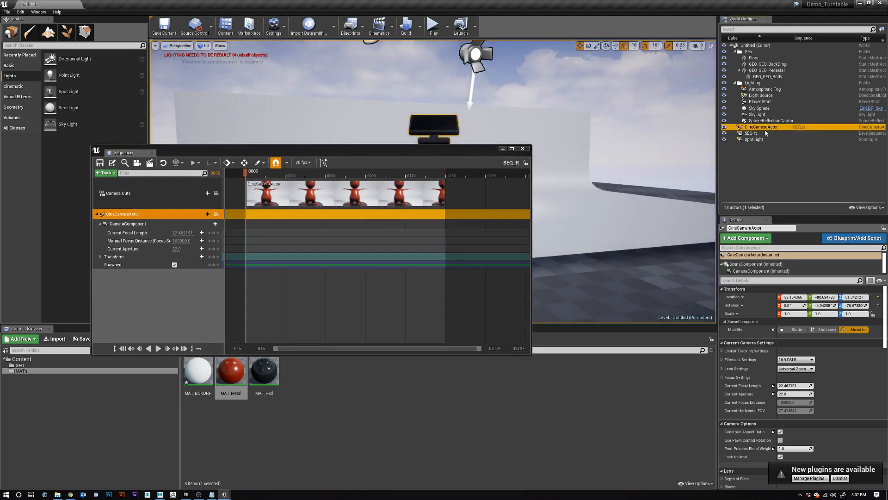
left_click(766, 127)
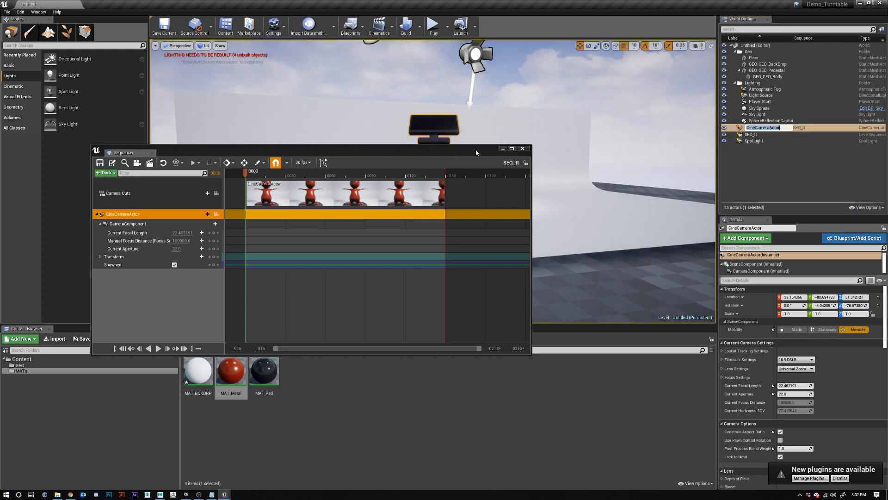
left_click(754, 128)
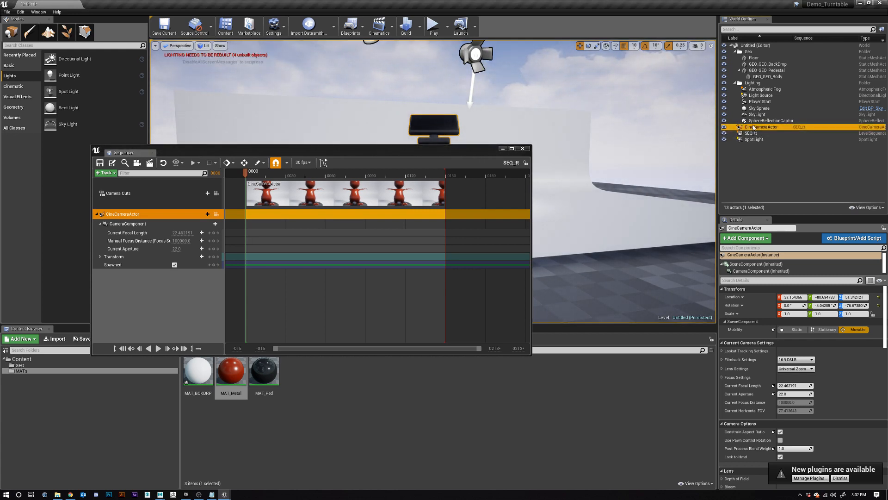
left_click(789, 156)
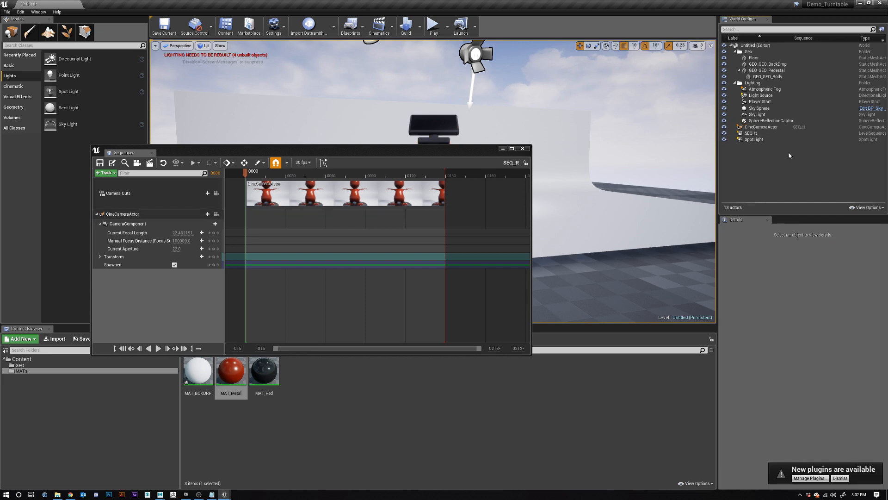
Step: Move the Sequencer window aside, select the cine camera, and orbit the view to show it beside the character
left_click_drag(428, 148, 325, 111)
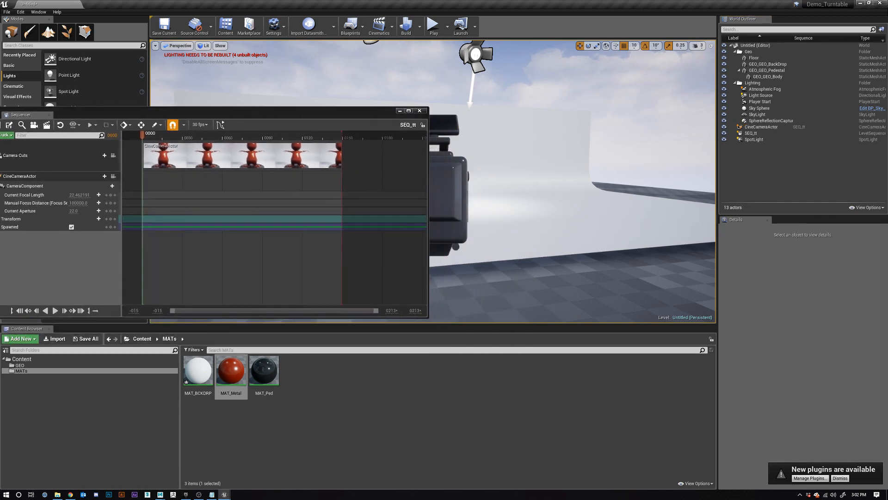
left_click(460, 182)
scroll(491, 208, "up", 5)
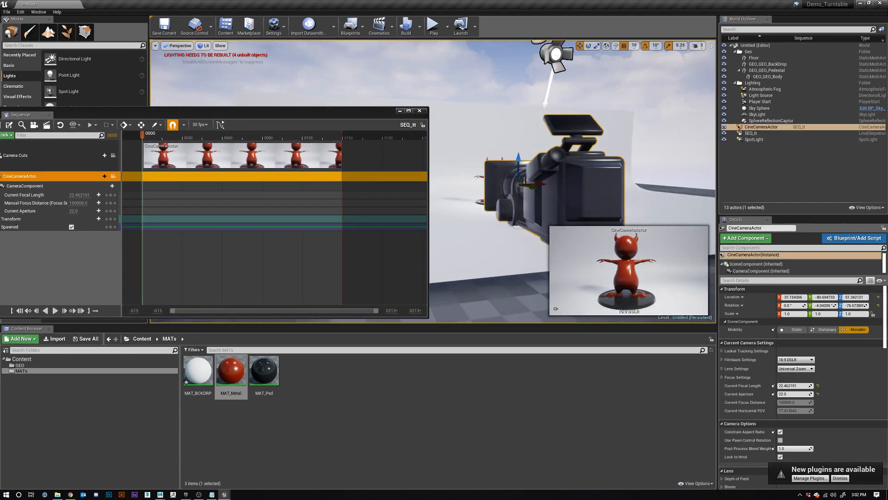
left_click_drag(492, 208, 437, 205, "alt")
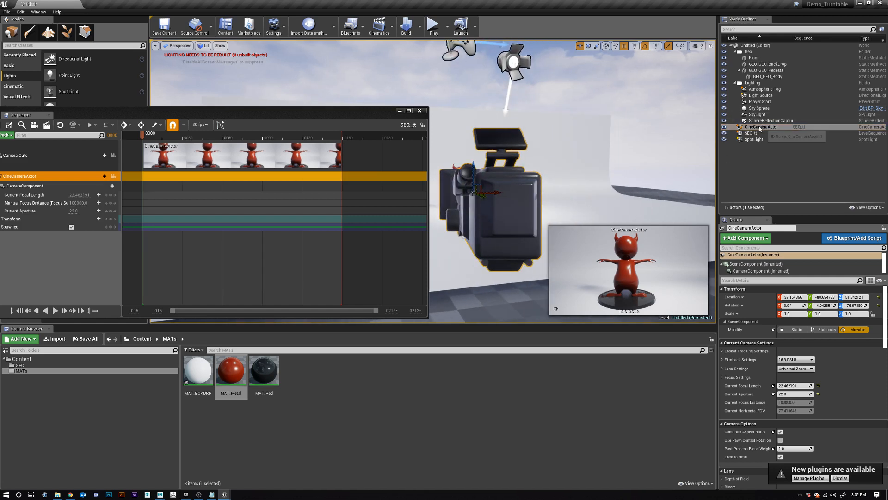
left_click_drag(596, 132, 576, 134, "alt")
left_click_drag(647, 289, 519, 284, "alt")
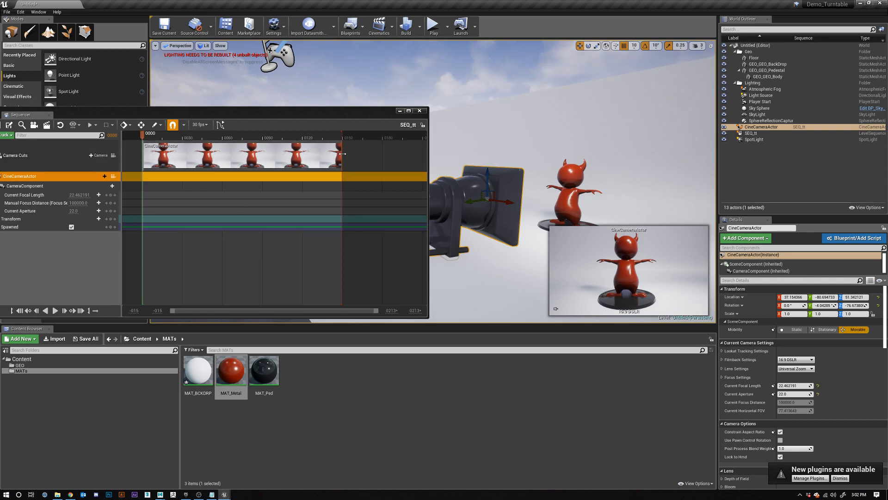
Step: Extend the Camera Cuts section and the sequence's playback end to about frame 200
left_click_drag(342, 153, 358, 153)
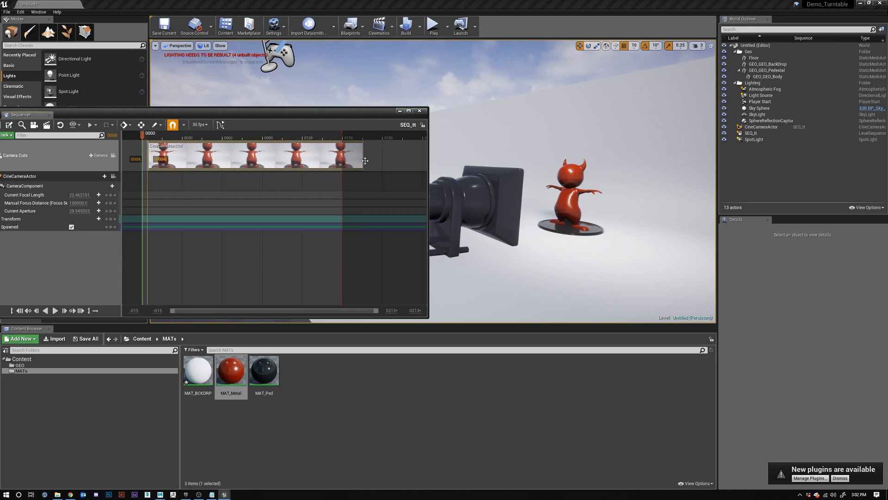
key("ctrl+z")
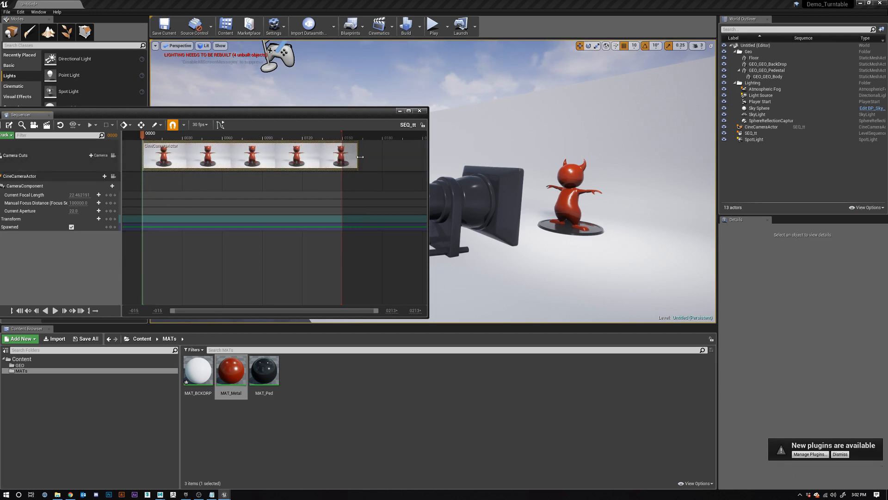
left_click_drag(357, 158, 409, 156)
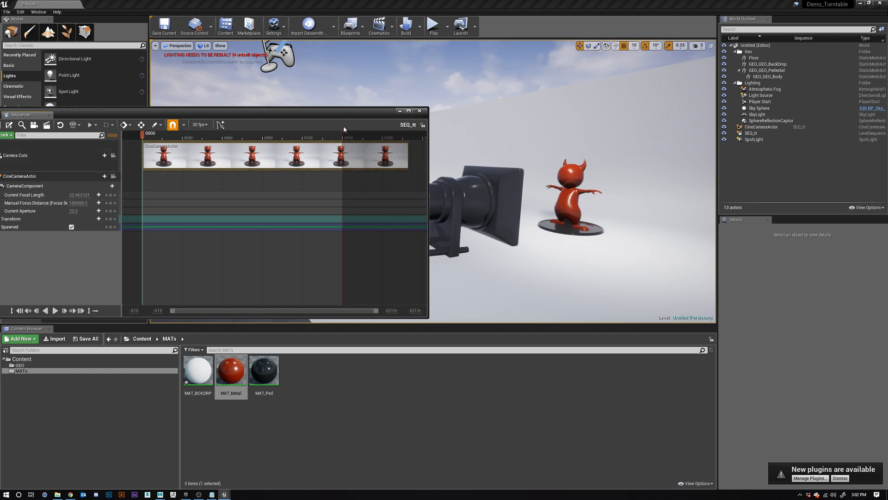
left_click_drag(341, 136, 410, 135)
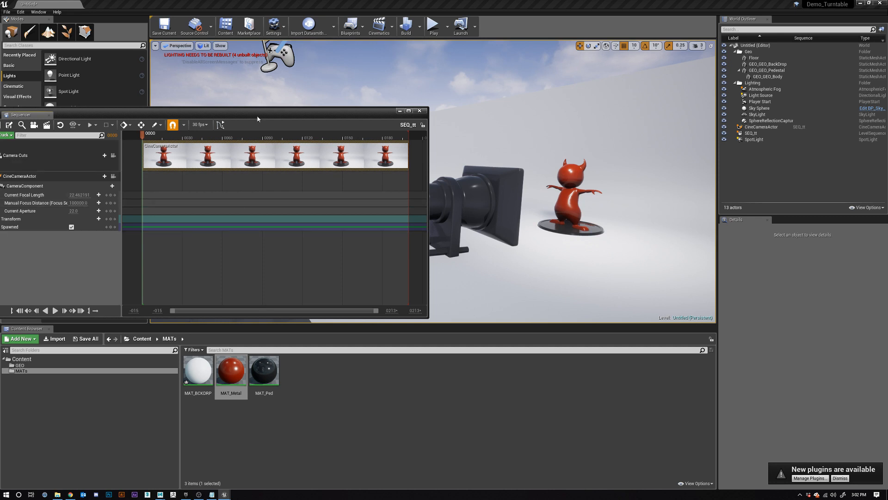
Step: Reposition the Sequencer window clear of the character and select the GEO_GEO_Pedestal actor that carries the body
left_click_drag(258, 112, 299, 78)
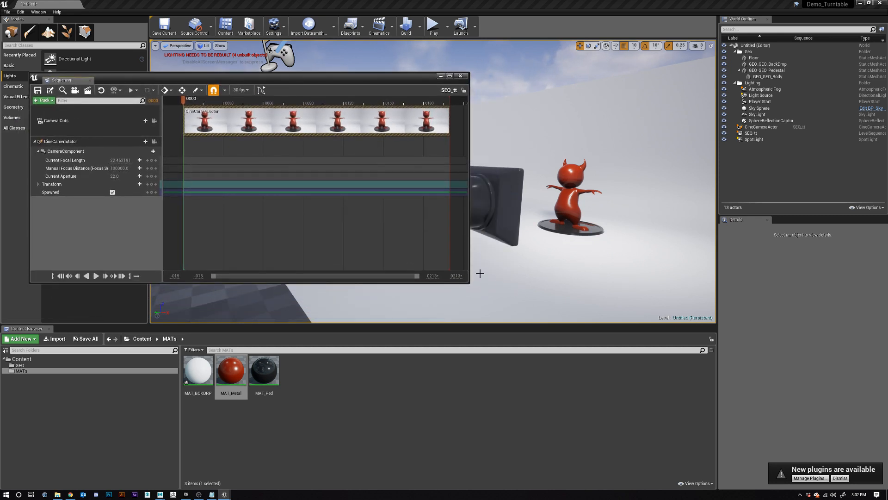
left_click(569, 200)
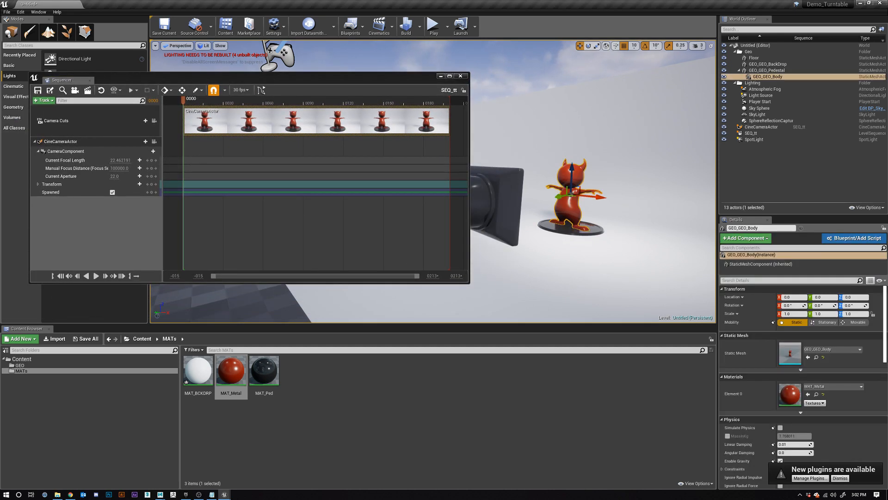
left_click(764, 70)
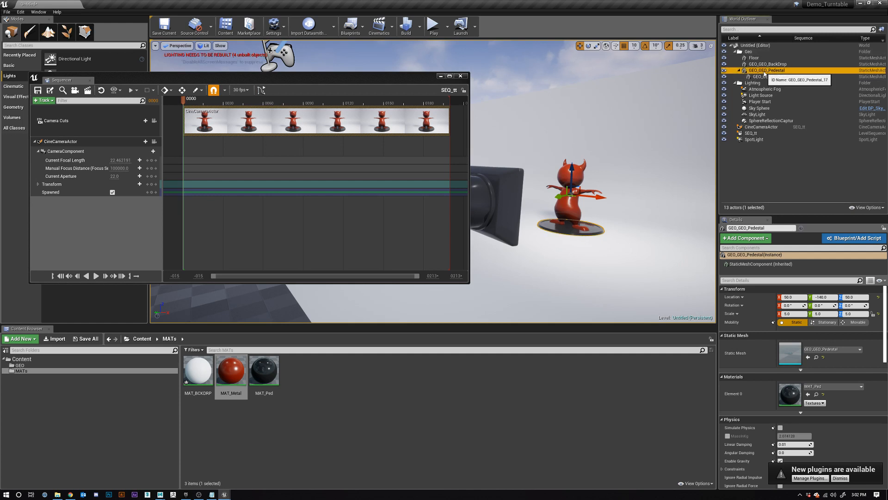
left_click_drag(592, 197, 591, 199)
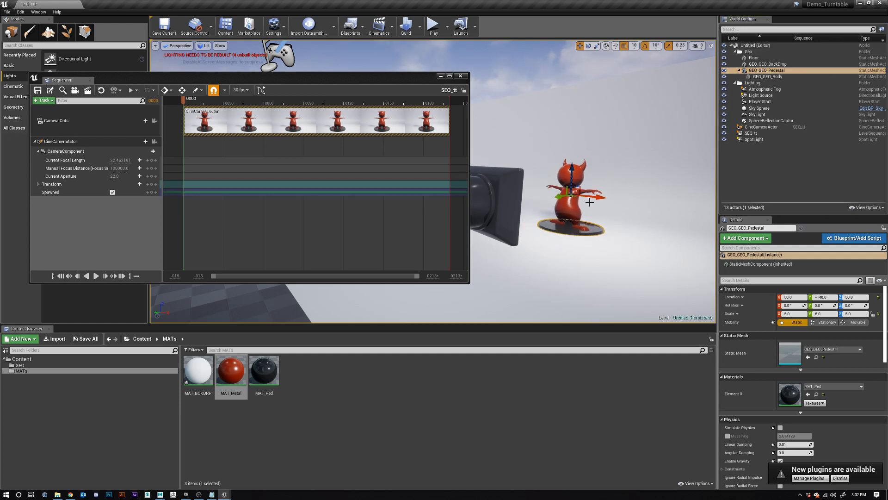
key("ctrl+z")
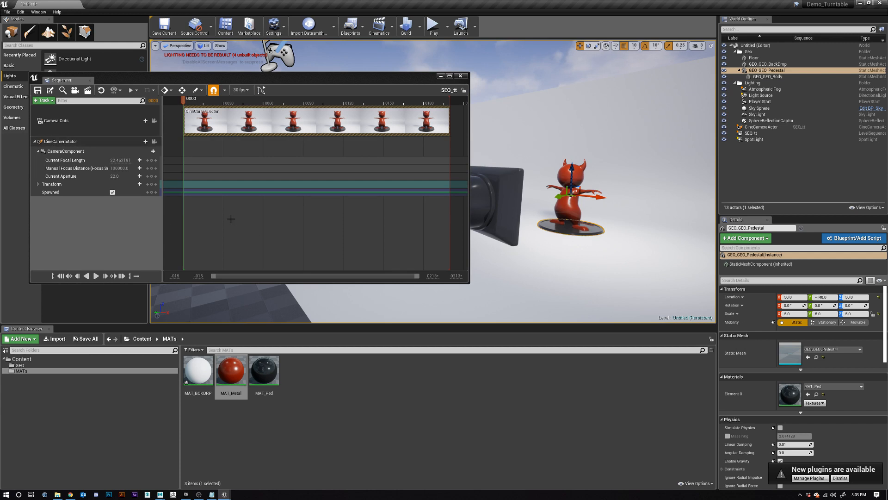
Step: Collapse the CineCameraActor tracks and add GEO_GEO_Pedestal to the sequence as an actor track
left_click(35, 141)
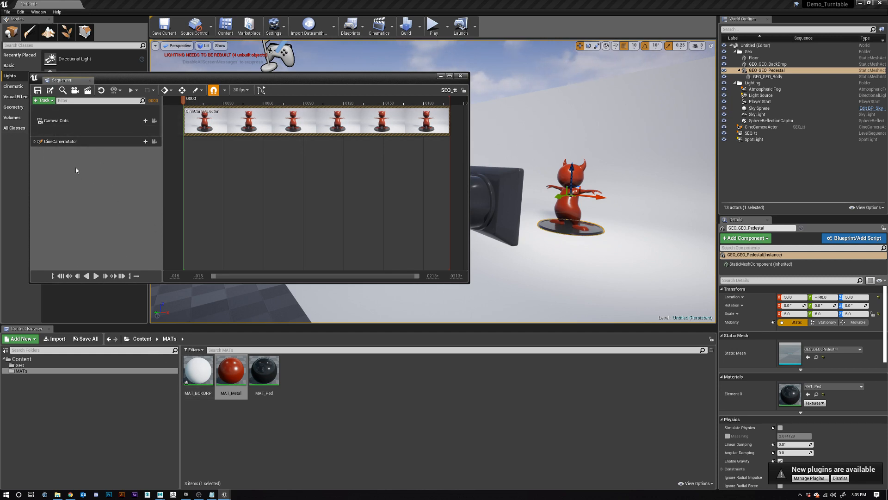
right_click(99, 155)
mouse_move(115, 160)
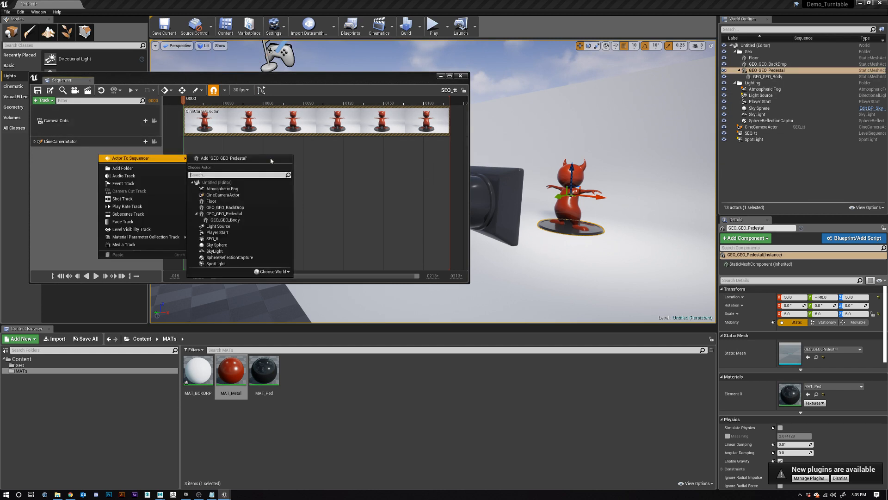
right_click(72, 173)
mouse_move(95, 174)
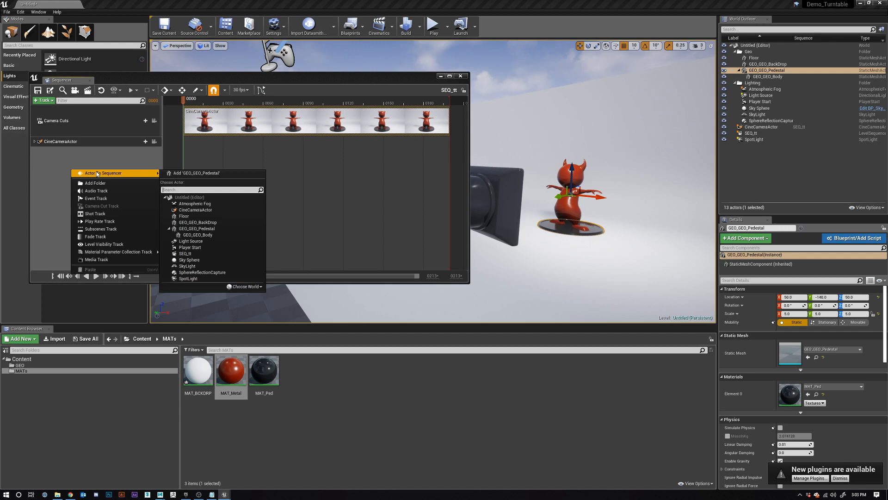
left_click(201, 173)
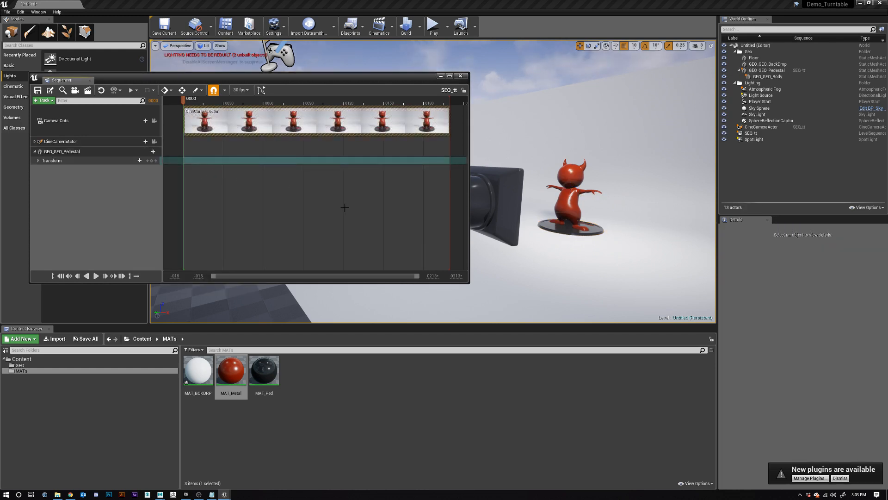
Step: Expand the pedestal's Transform and Rotation channels, try out a Yaw change, and undo it
left_click(37, 160)
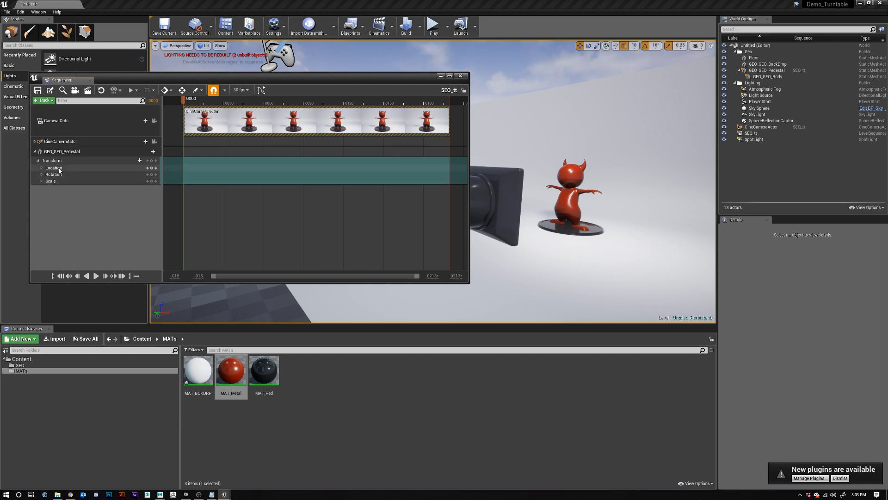
left_click(41, 175)
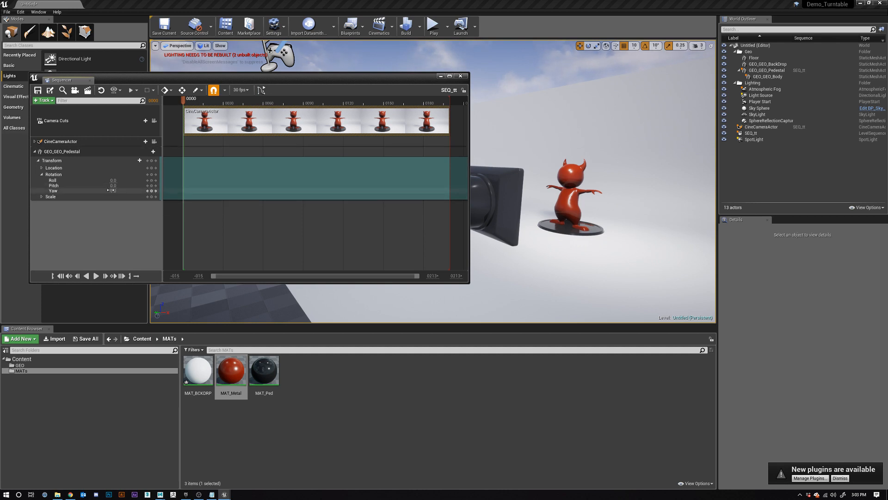
left_click_drag(121, 190, 322, 235)
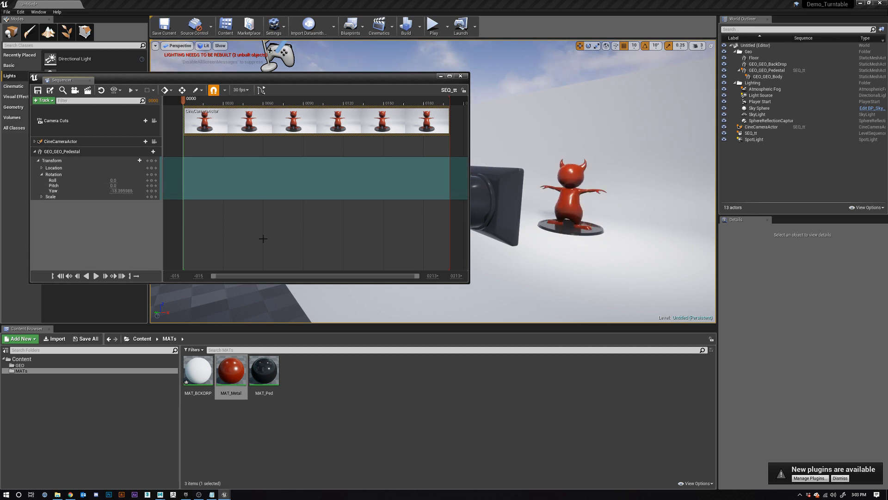
key("ctrl+z")
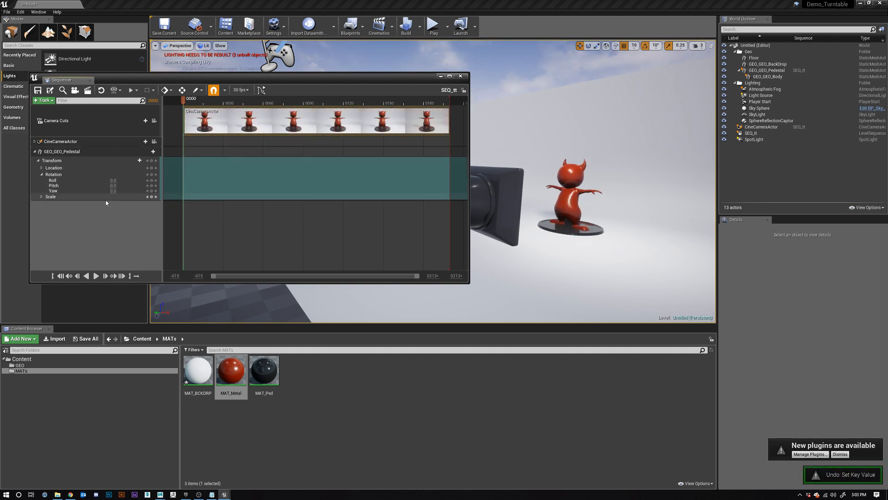
Step: Key the pedestal's Yaw at 0 on frame 0 and at 360 on frame 200
left_click(152, 191)
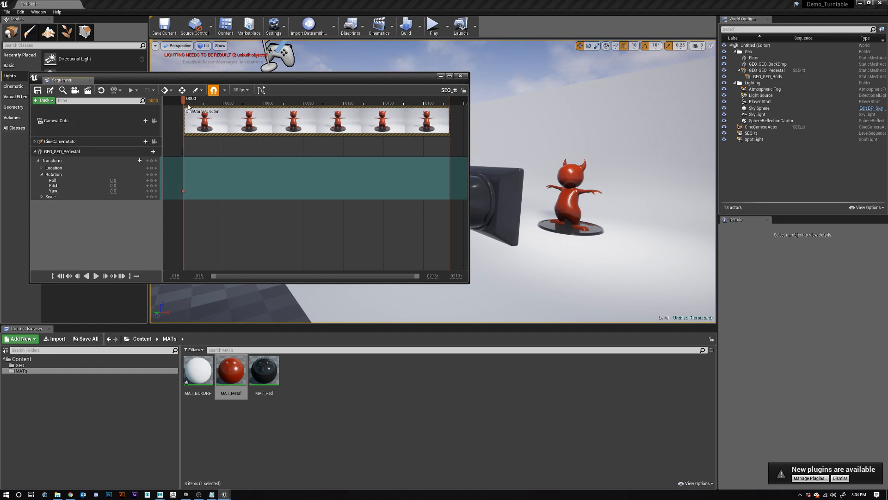
left_click_drag(183, 102, 451, 111)
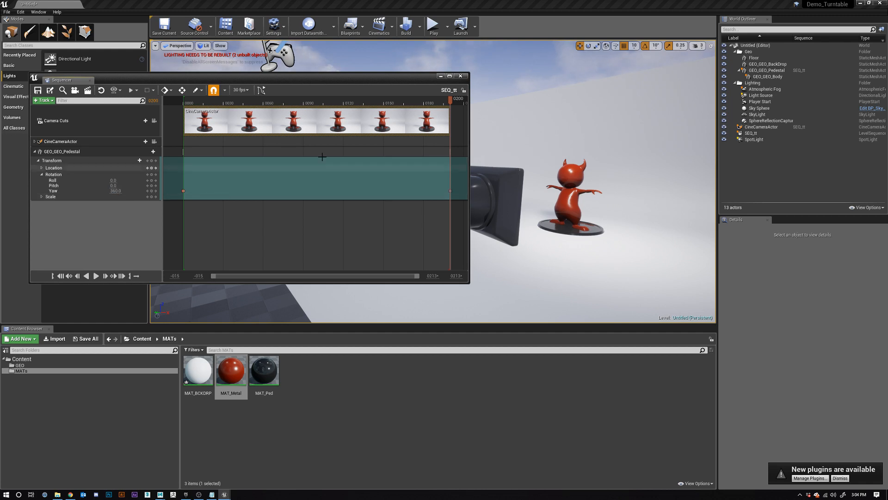
Step: Rewind the sequence to frame 0 and play it to check the pedestal's rotation
left_click_drag(447, 103, 184, 135)
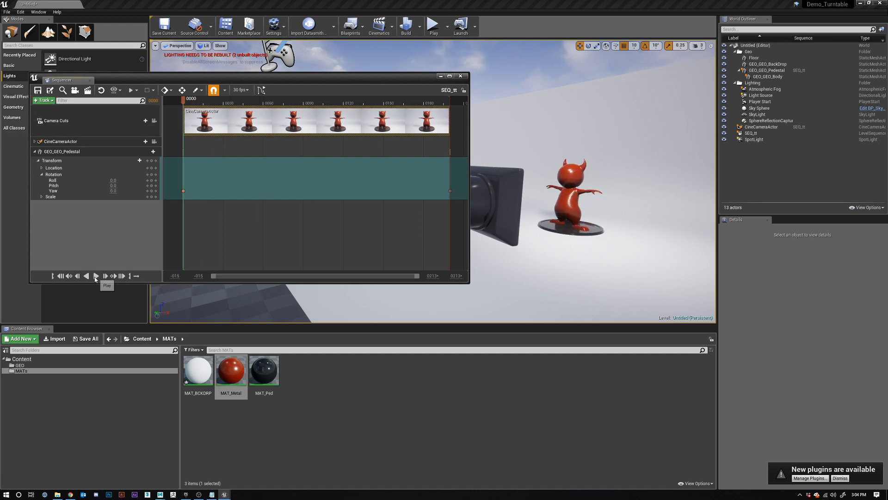
left_click(96, 277)
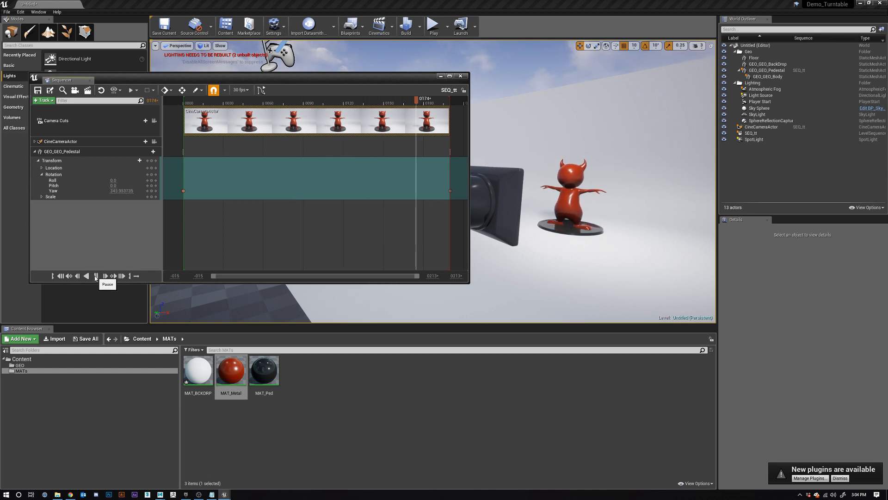
left_click(96, 276)
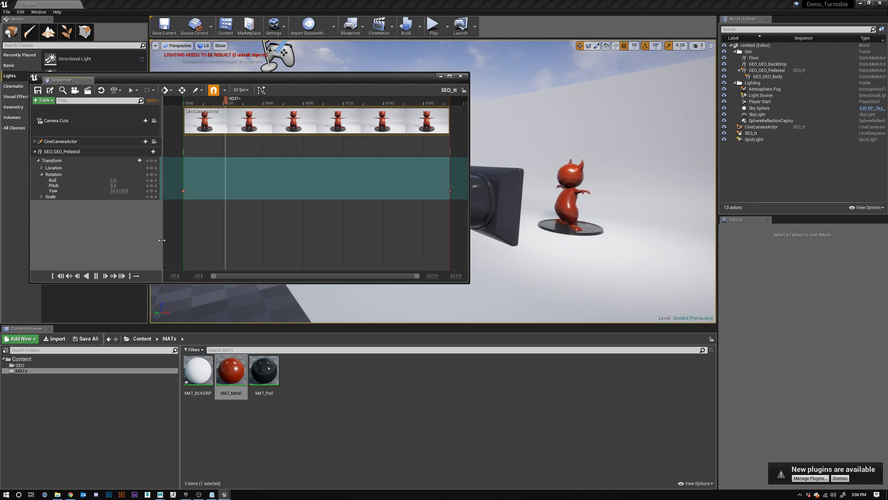
Step: Stop playback, show the pedestal's Yaw curve in the curve editor, and set both of its keys to linear interpolation
left_click(86, 275)
left_click(86, 275)
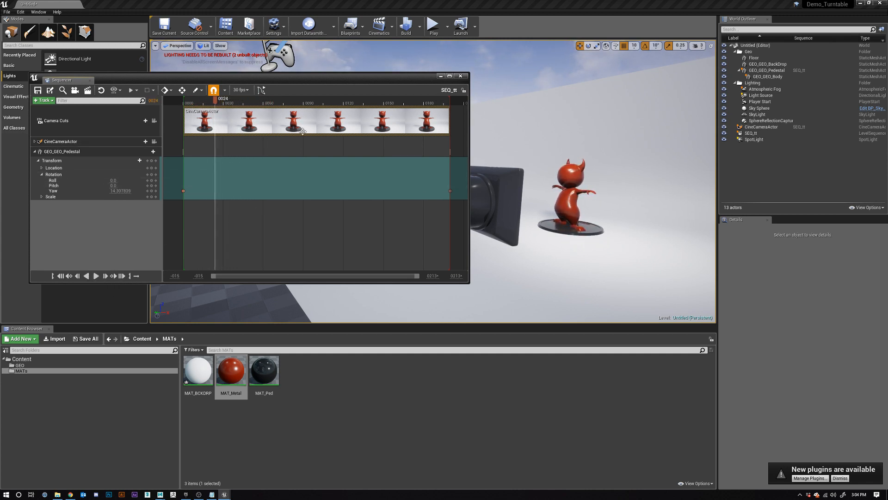
left_click(260, 91)
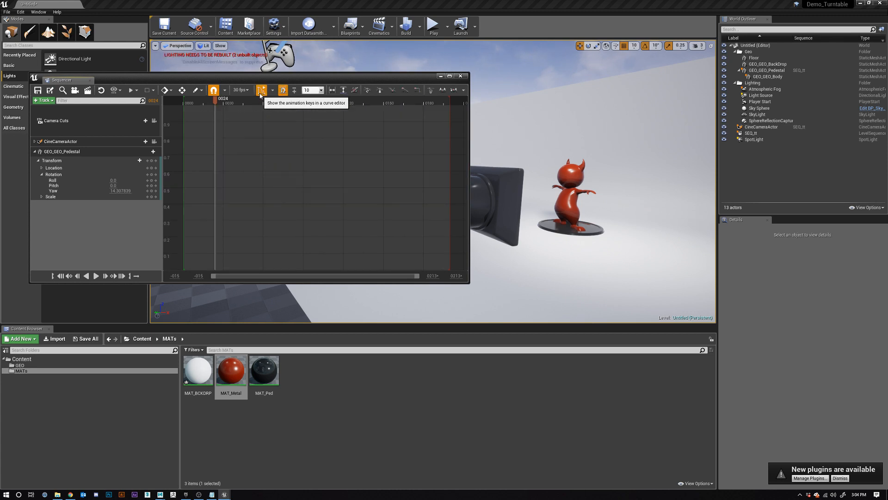
scroll(322, 229, "down", 4)
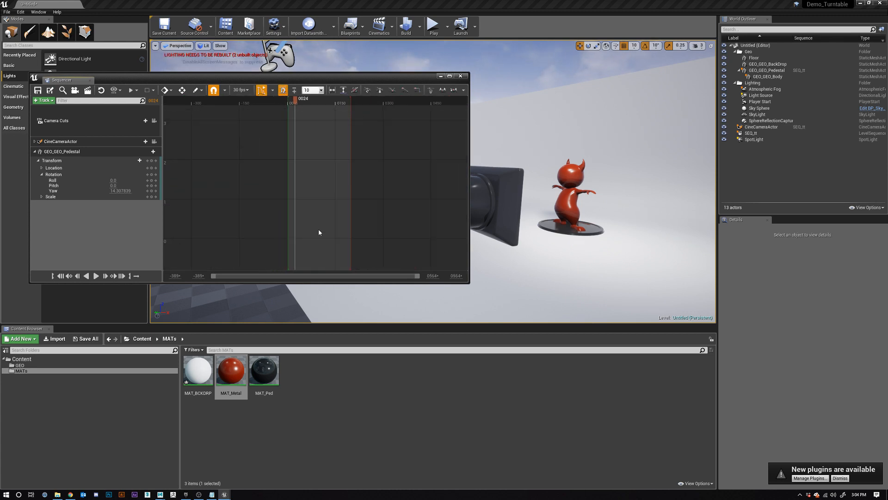
left_click(97, 190)
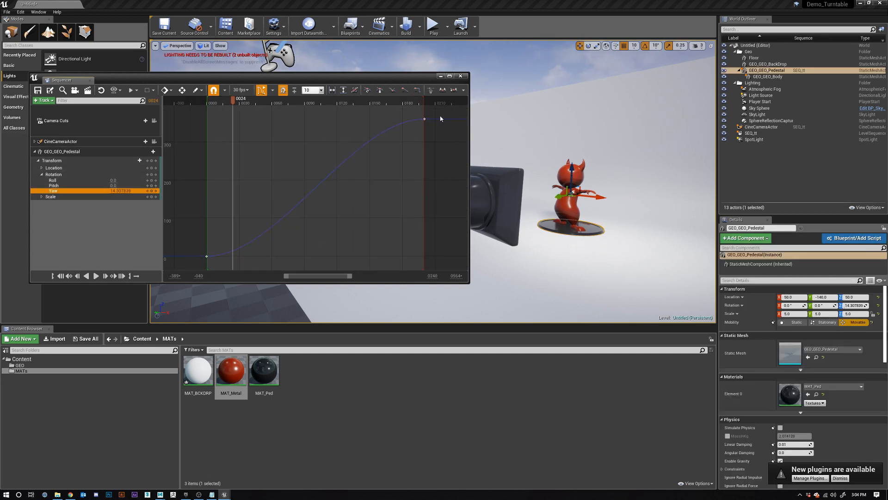
left_click_drag(433, 113, 198, 270)
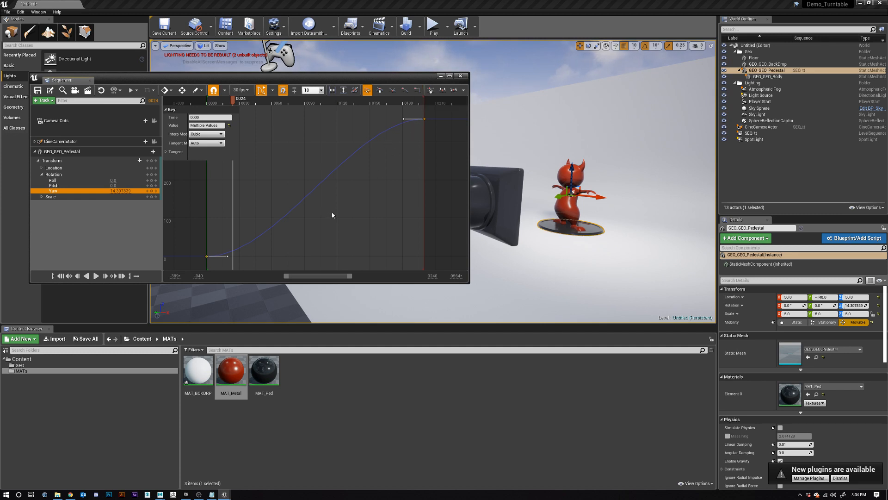
left_click(406, 91)
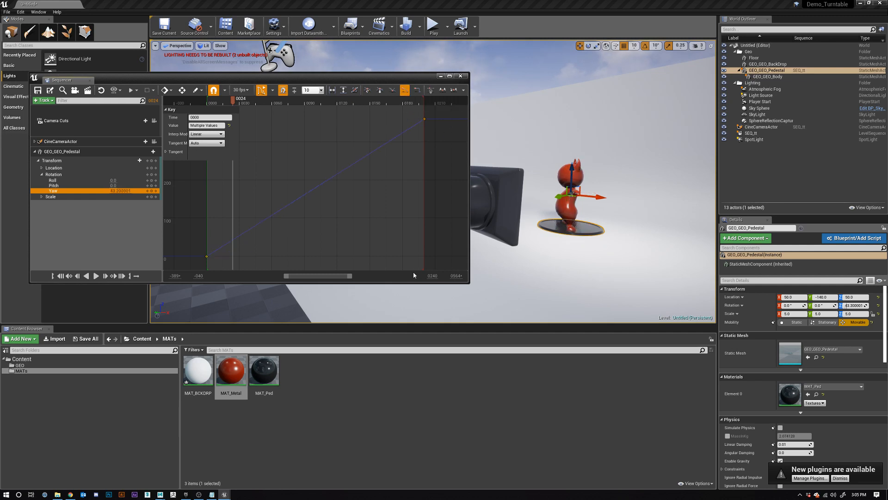
Step: Play the sequence to check the pedestal's linear rotation, and collapse the GEO_GEO_Pedestal tracks
left_click(96, 275)
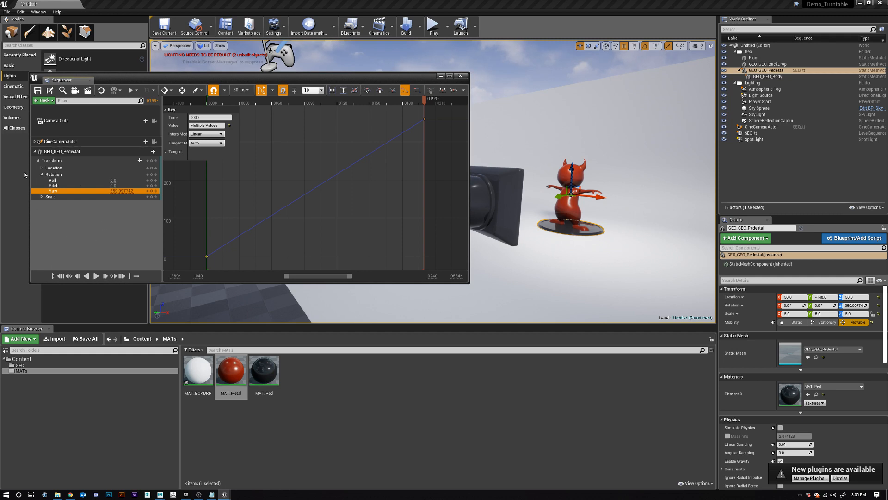
left_click(35, 151)
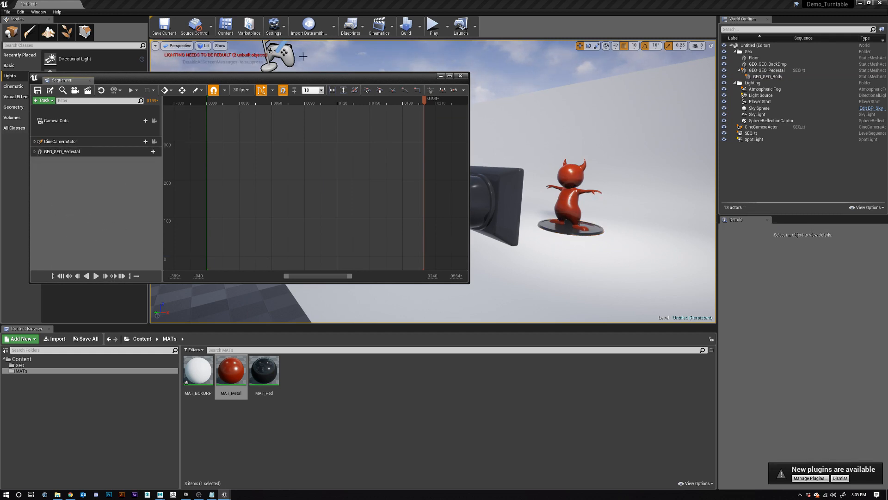
left_click_drag(293, 84, 361, 82)
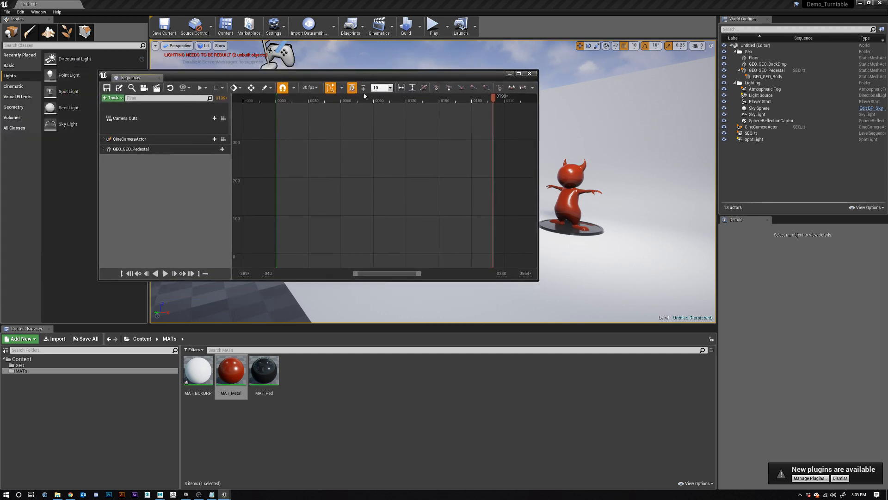
Step: Open the movie render settings and set the output to Image Sequence (jpg) at 1920 x 1080 resolution
left_click(158, 89)
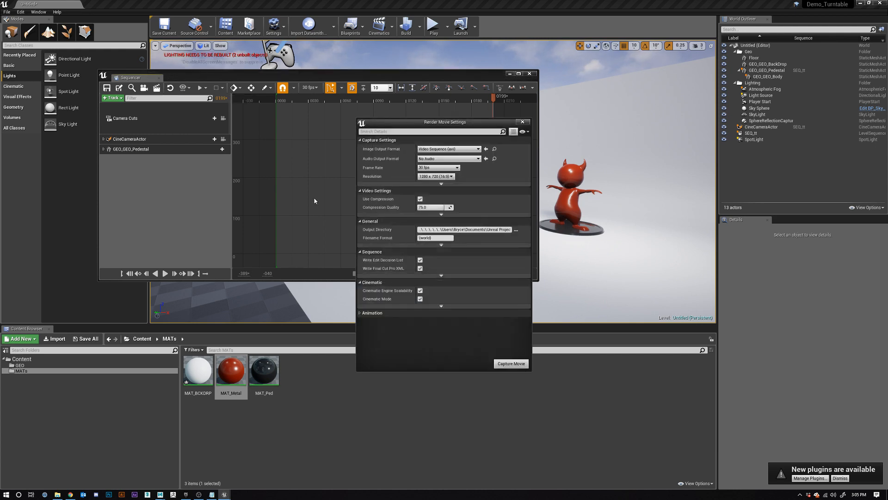
left_click_drag(439, 124, 413, 107)
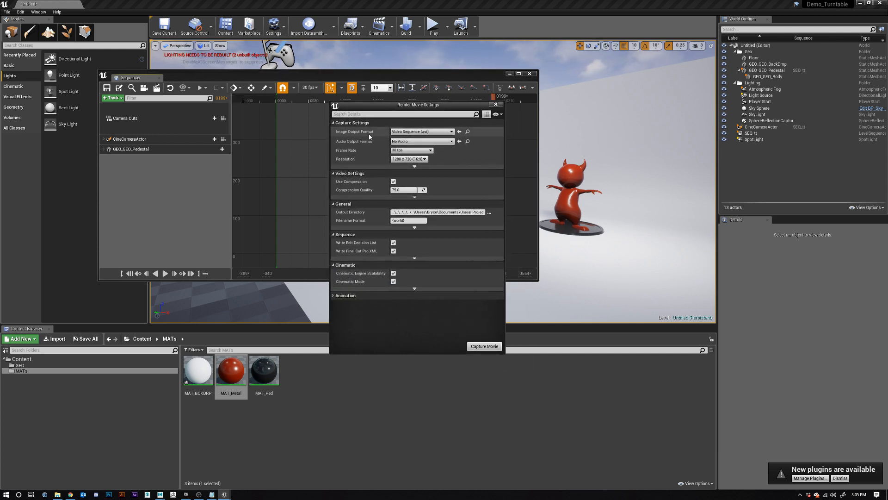
left_click(409, 132)
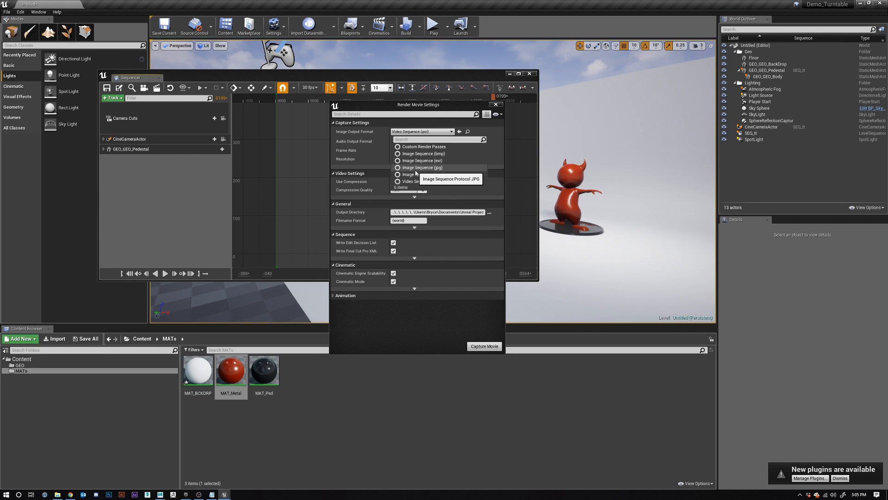
left_click(442, 168)
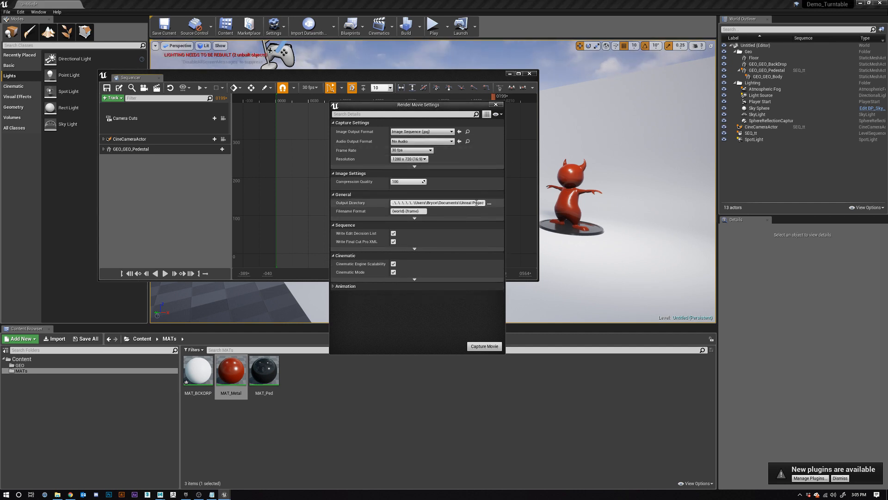
left_click(422, 159)
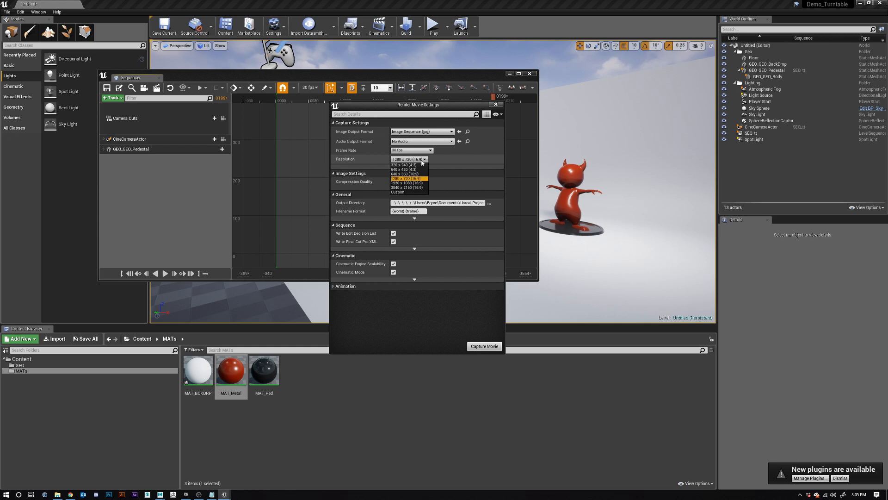
left_click(407, 182)
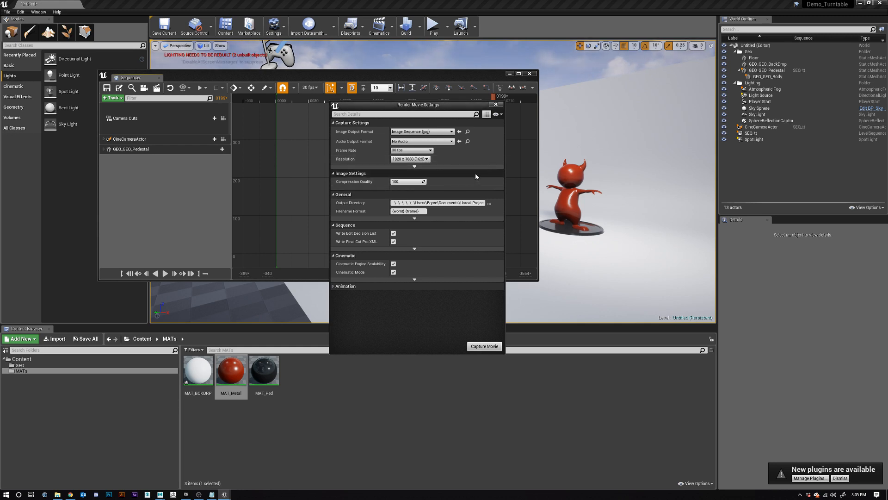
Step: Set the render's output directory to the Turntable folder inside Exports_for_UE4 on the desktop
left_click_drag(505, 173, 516, 173)
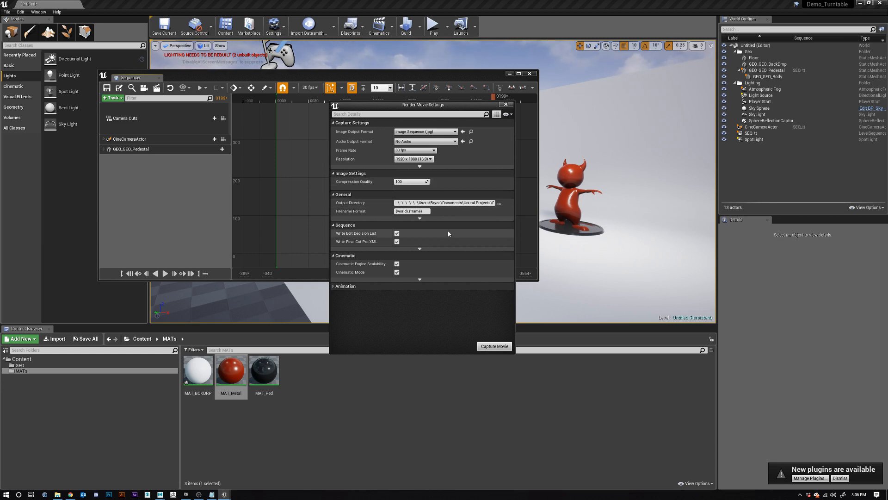
left_click(444, 202)
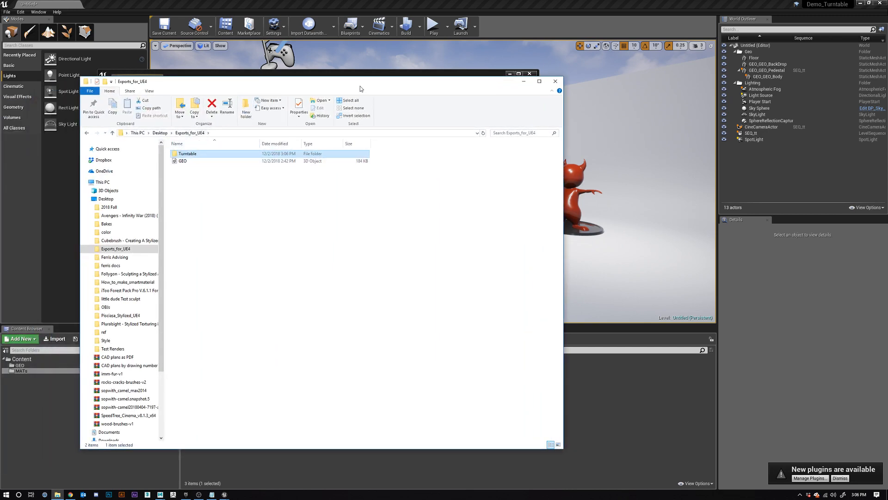
left_click_drag(356, 86, 362, 101)
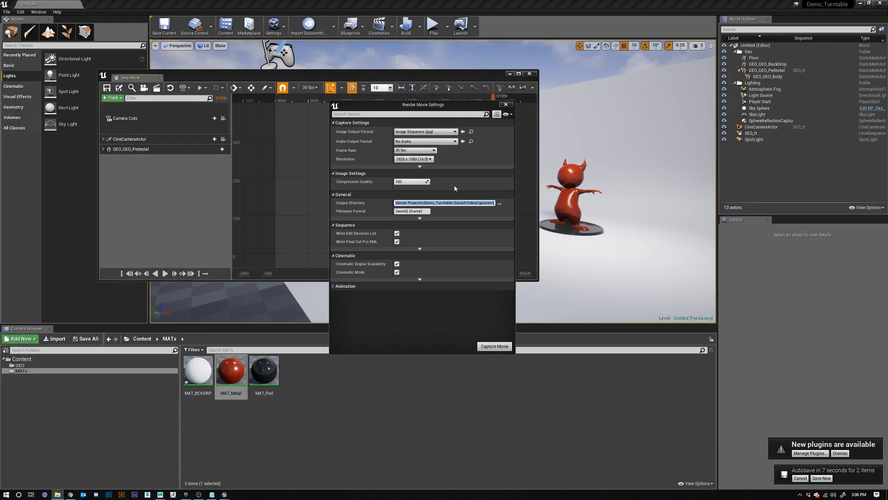
double_click(457, 203)
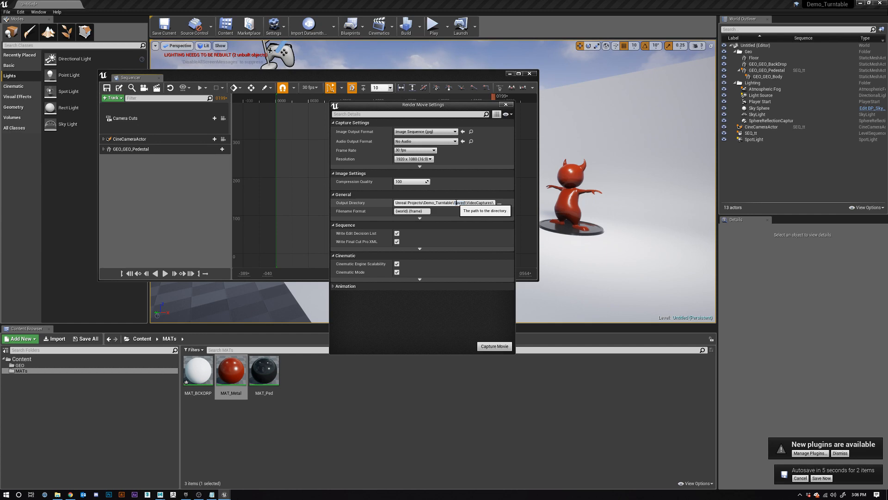
left_click(499, 203)
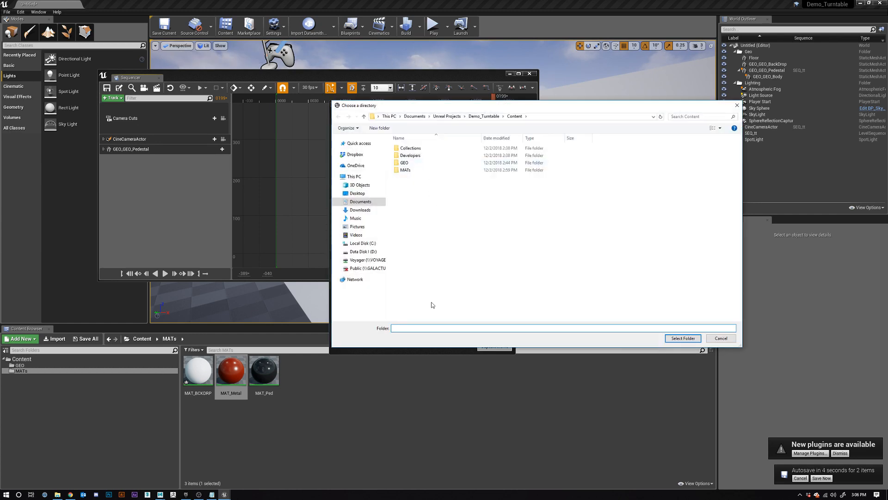
type("C:\\Users\\Bryce\\Desktop\\Exports_for_UE4\\Turntable")
key("Return")
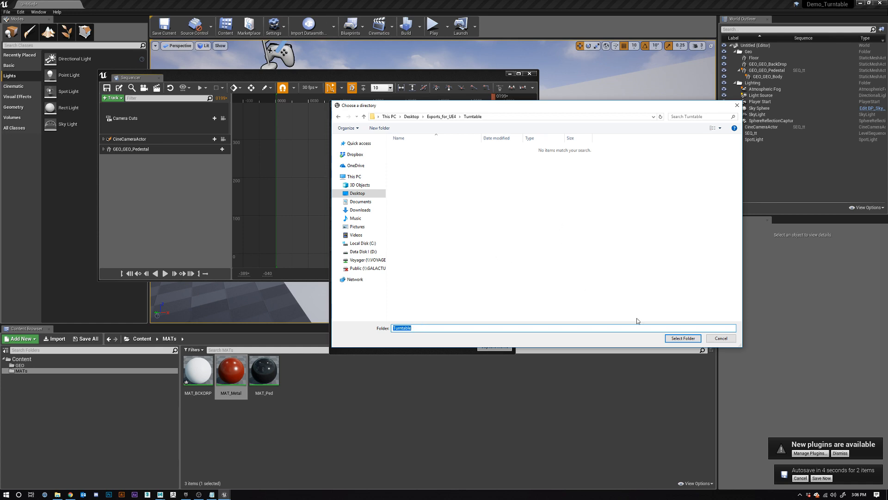
left_click(673, 338)
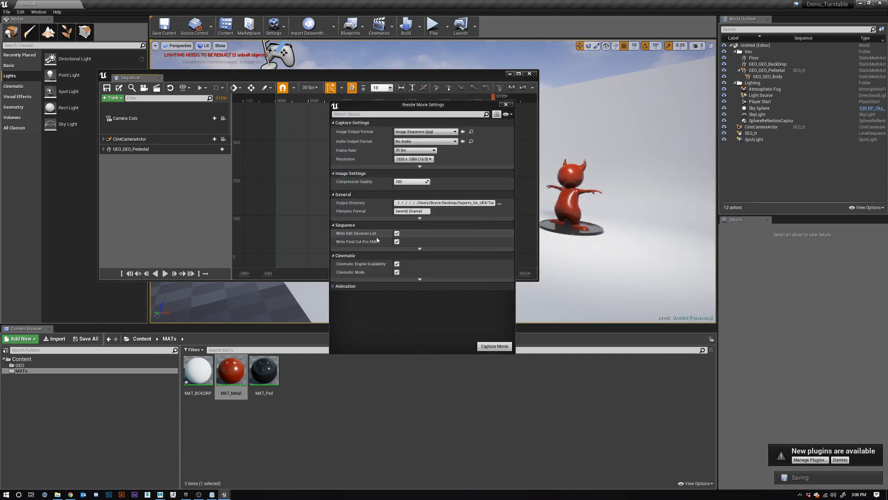
Step: Review the Animation, Cinematic, Sequence, General and Image Settings sections and the advanced Capture Settings options of the render settings
left_click(336, 286)
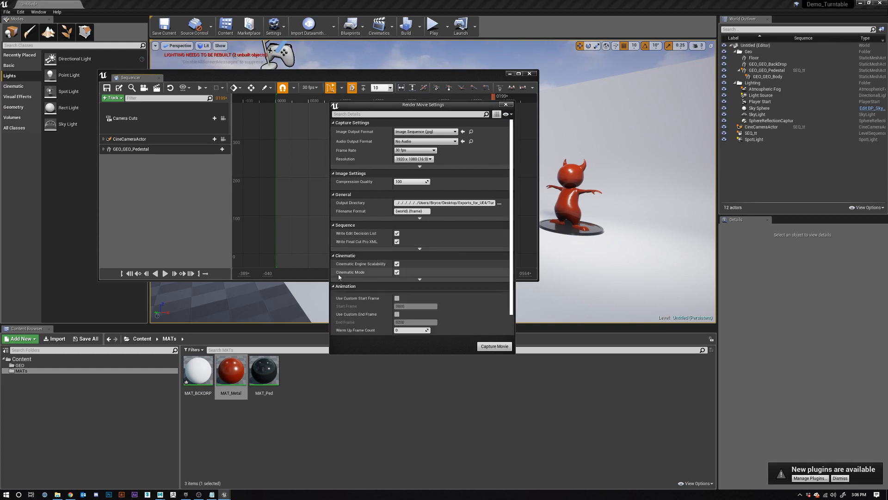
scroll(366, 318, "down", 1)
scroll(354, 298, "down", 1)
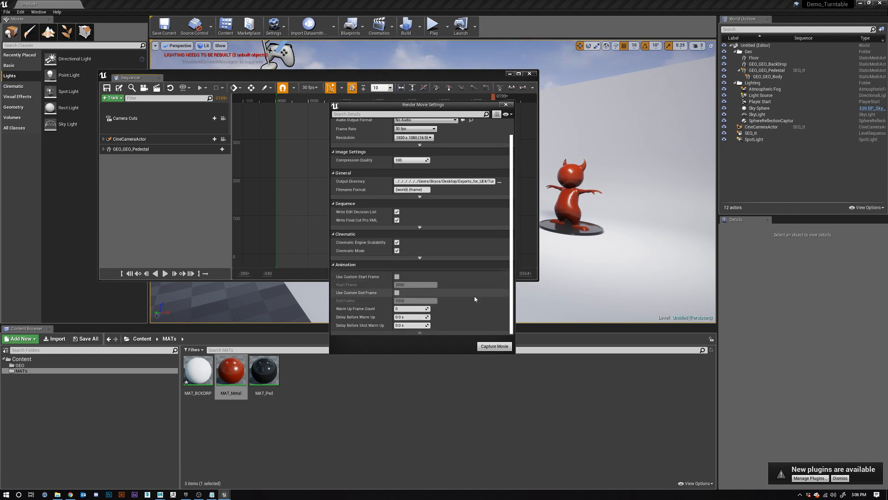
scroll(467, 290, "up", 3)
scroll(468, 290, "down", 3)
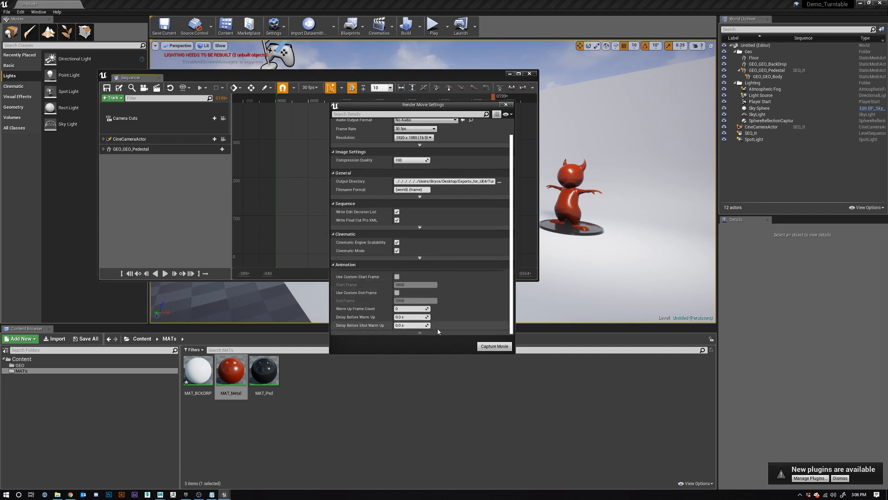
left_click(333, 264)
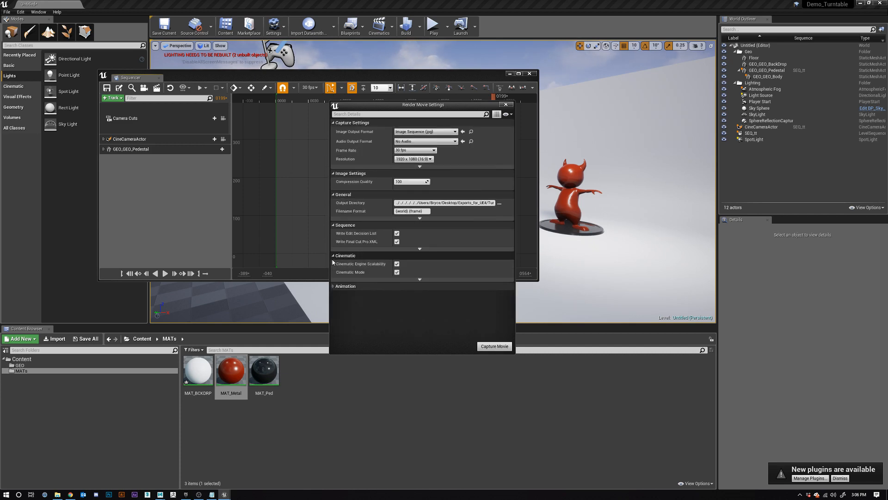
left_click(333, 256)
left_click(333, 256)
left_click(333, 225)
left_click(333, 224)
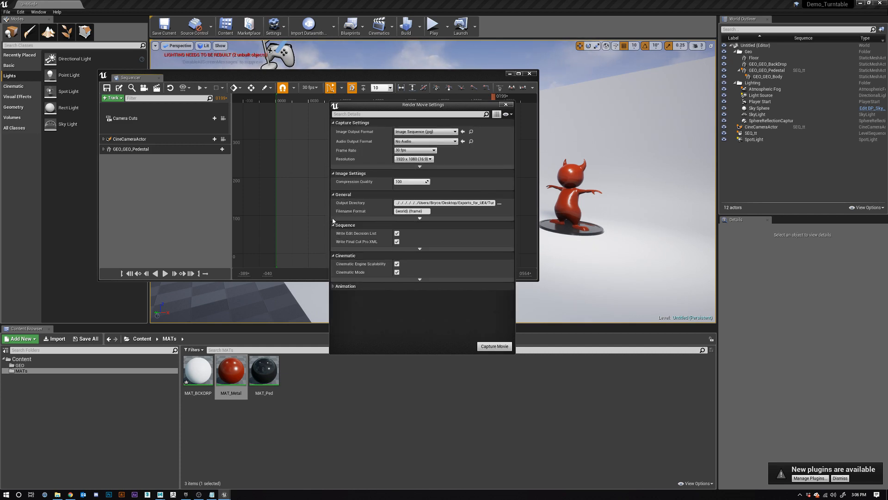
left_click(333, 194)
left_click(333, 194)
left_click(334, 174)
left_click(334, 174)
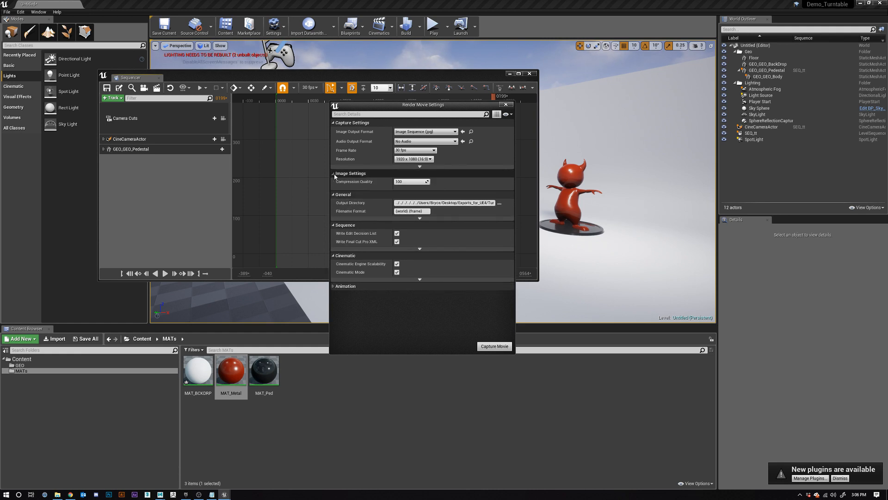
left_click(419, 167)
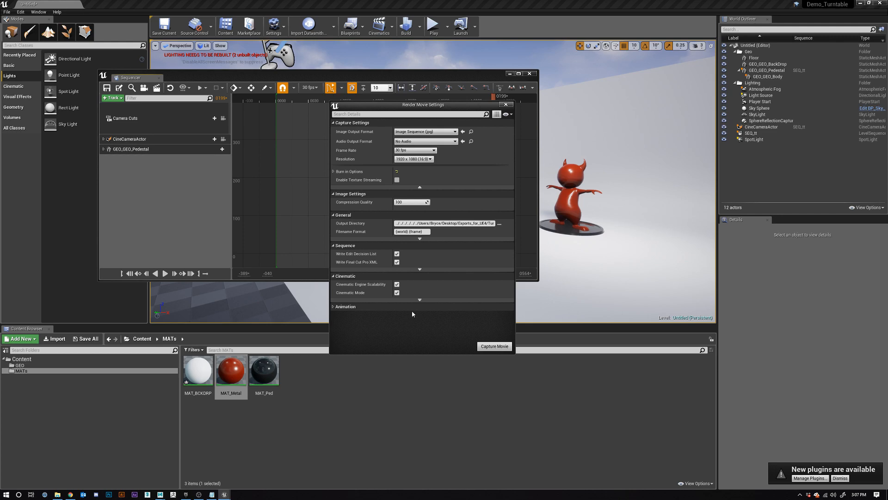
Step: Move the Render Movie Settings and Sequencer windows aside so the cine camera in the viewport can be examined
left_click_drag(431, 107, 286, 117)
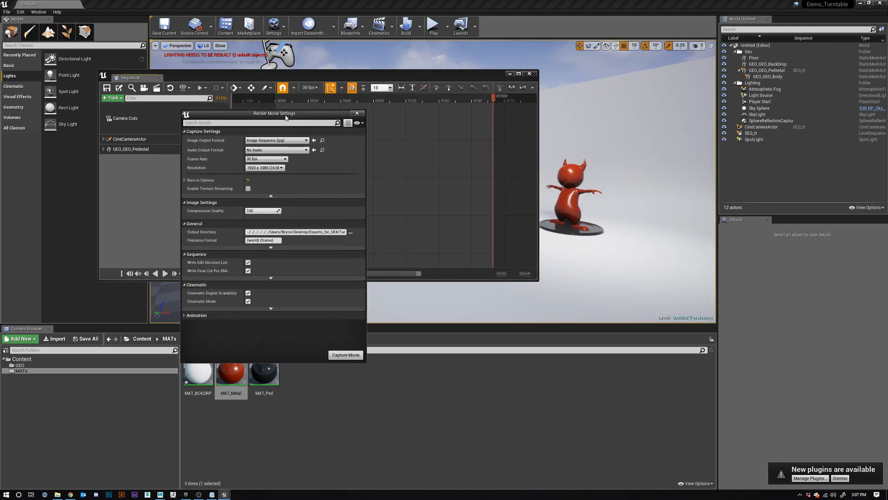
left_click_drag(474, 75, 603, 53)
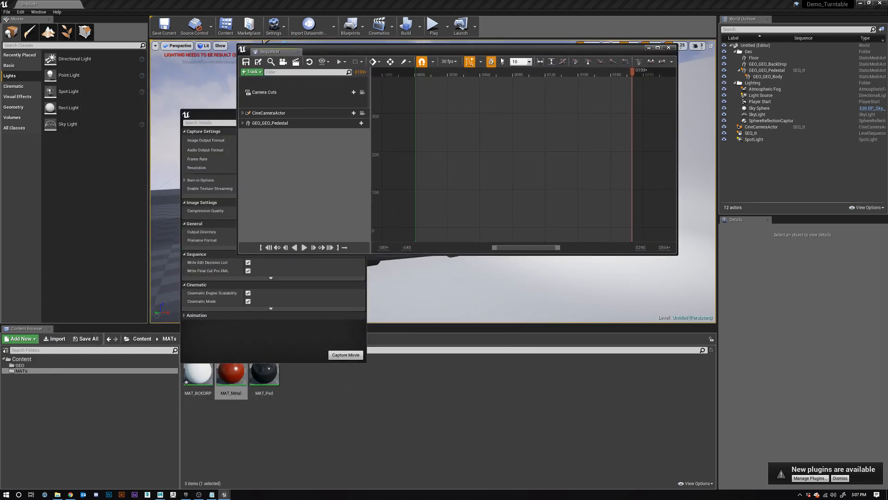
left_click_drag(502, 49, 316, 276)
left_click_drag(278, 110, 109, 84)
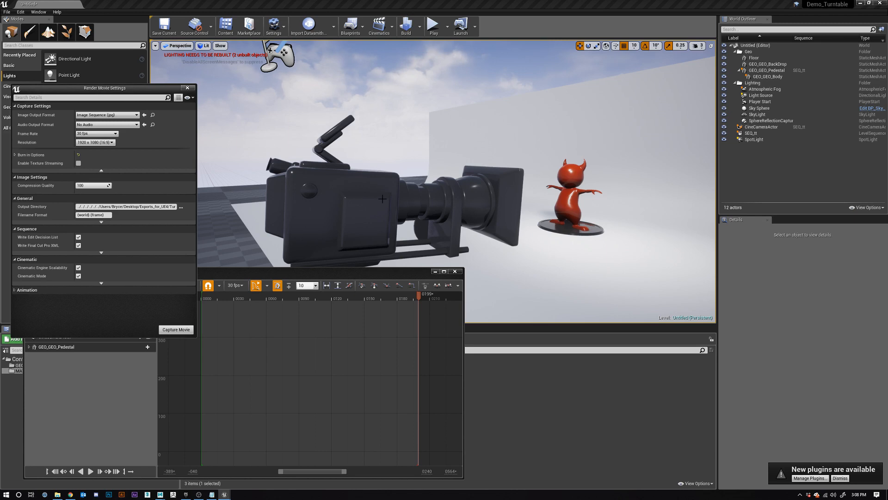
Step: Start the movie capture and save all the listed unsaved content: the MAT_BCKDRP material, the SEQ_tt sequence and the untitled level
left_click_drag(366, 277, 580, 244)
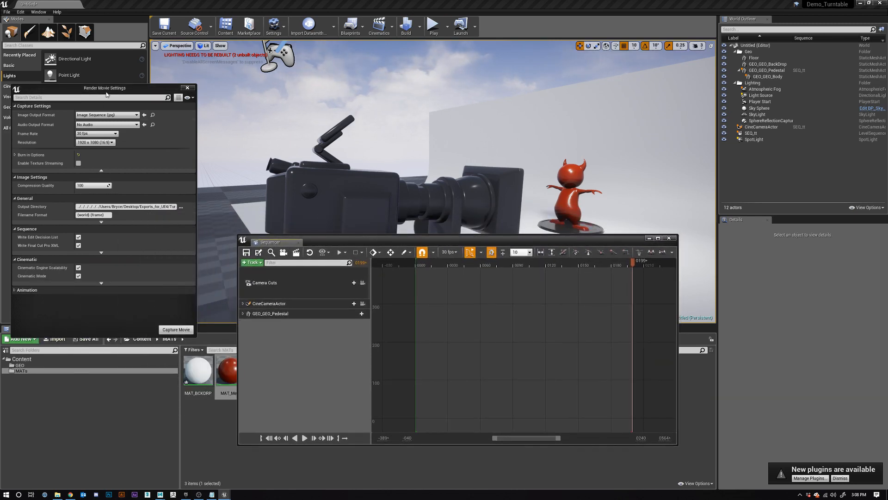
left_click_drag(113, 89, 453, 94)
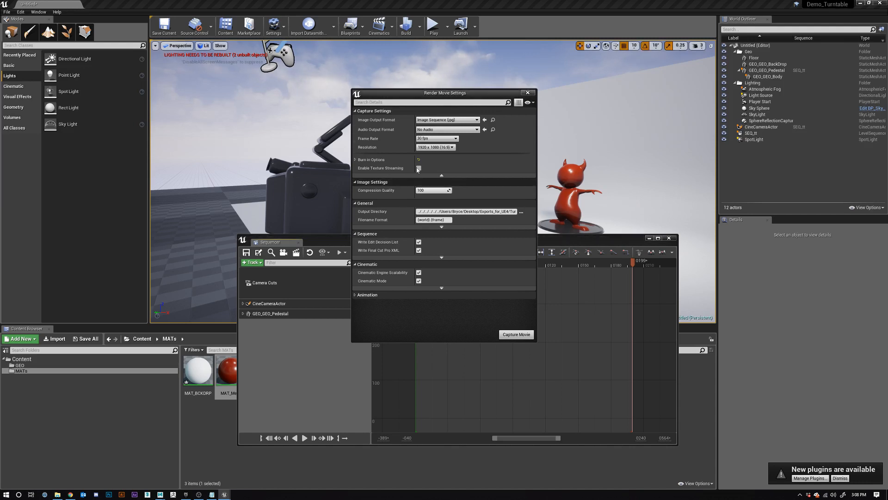
left_click(514, 334)
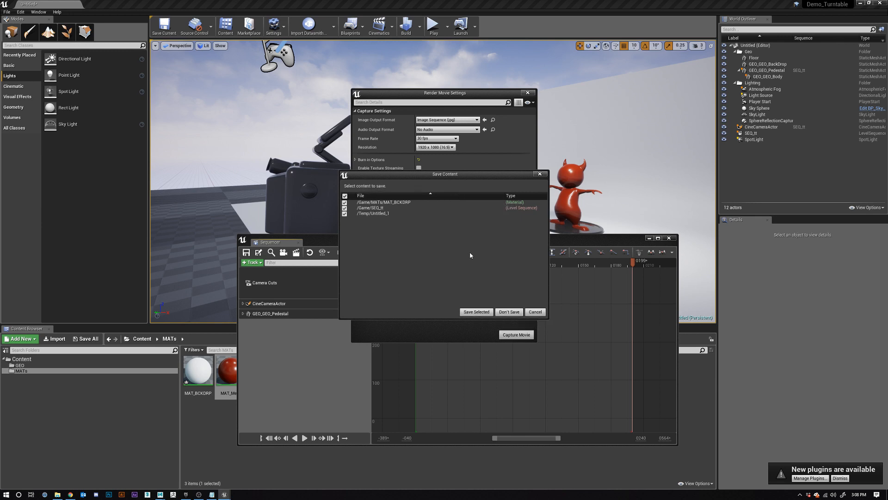
left_click(476, 312)
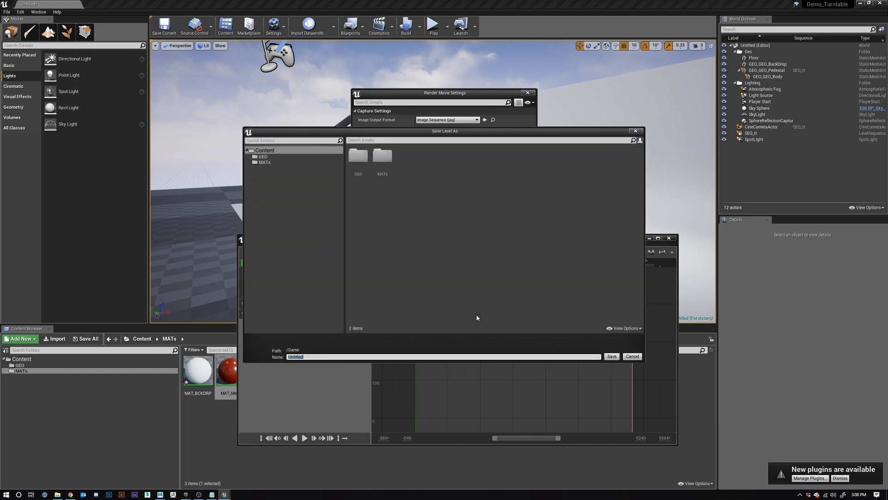
Step: Save the level in the Content folder under the name Turntable_LVL so the capture can run
left_click(306, 358)
left_click_drag(306, 357, 260, 353)
type("T")
type("urntalbleLi")
key("Return")
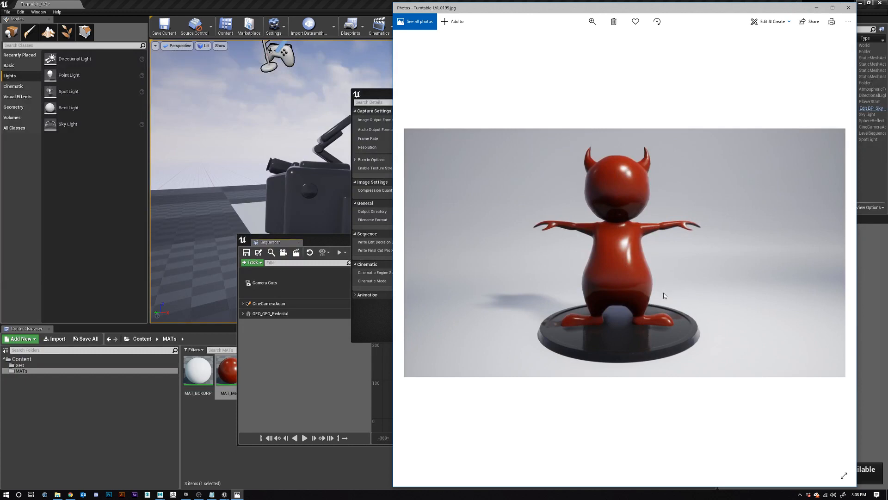
Step: Close the preview of the last frame and open the first rendered image, Turntable_LVL.0000, from the Turntable folder
left_click(849, 8)
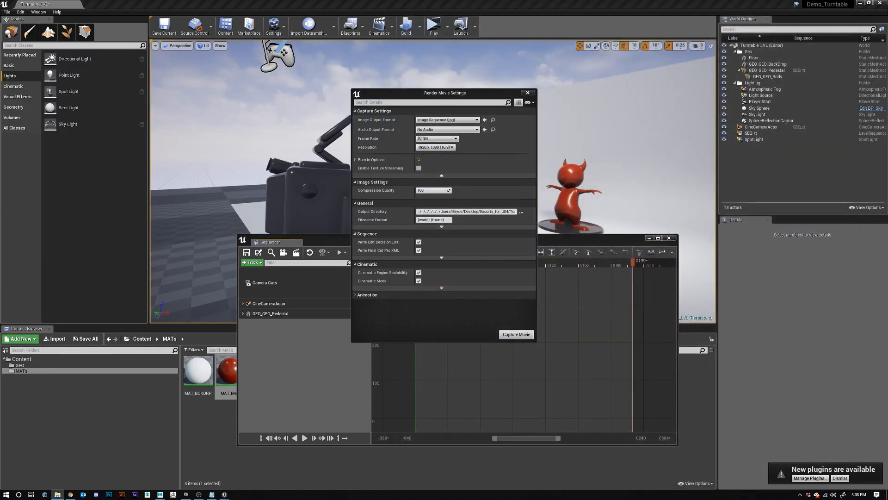
left_click_drag(887, 69, 606, 39)
scroll(504, 226, "up", 15)
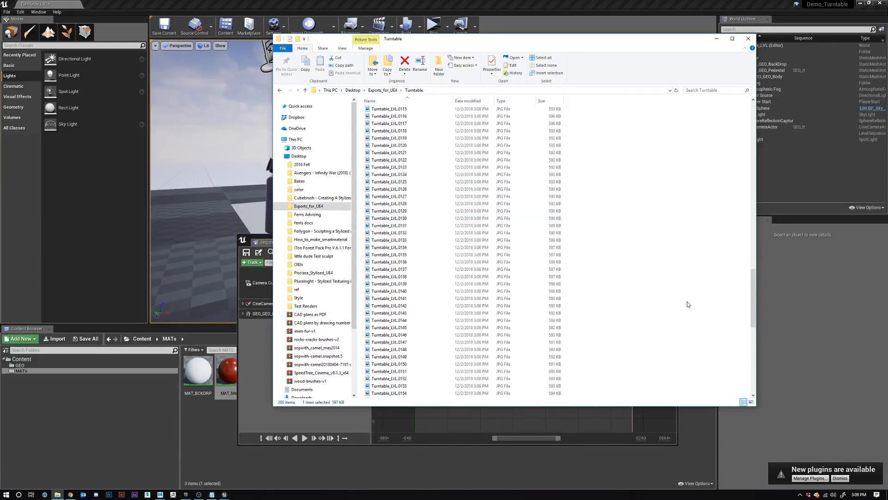
left_click_drag(754, 292, 754, 129)
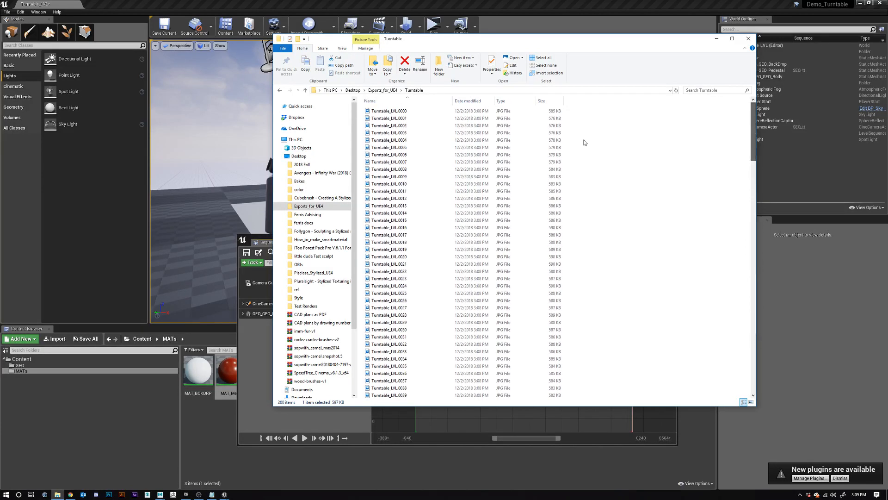
left_click(446, 116)
double_click(437, 111)
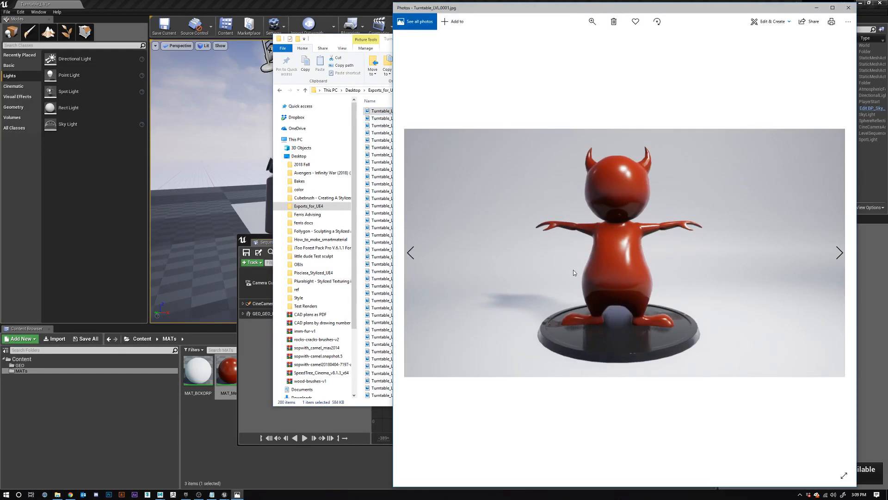
Step: Step forward through the rendered images up to frame 0016 to check the character's rotation
key("Right")
key("Right")
key("Right")
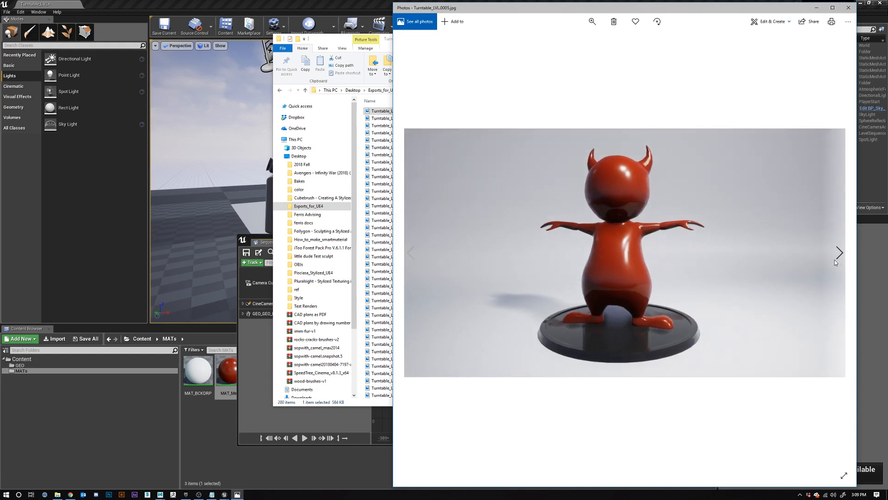
left_click(840, 259)
left_click(841, 256)
left_click(840, 257)
left_click(840, 257)
left_click(841, 256)
left_click(840, 257)
left_click(840, 257)
left_click(841, 257)
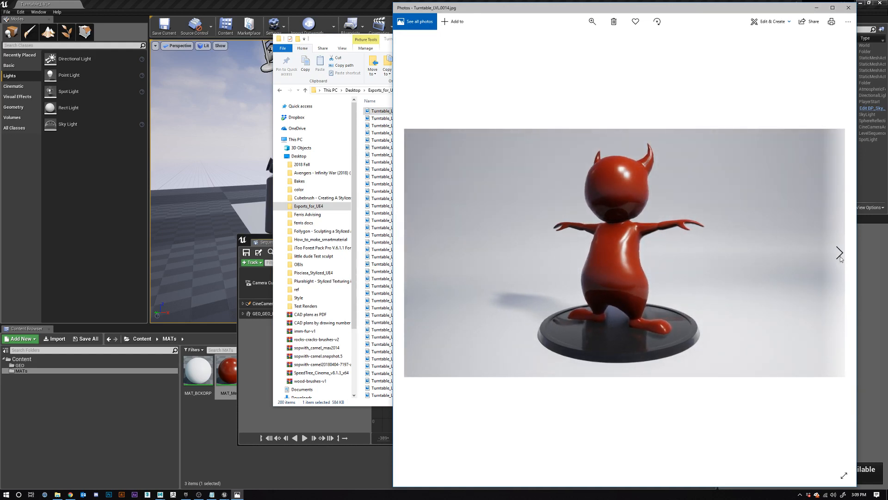
left_click(841, 257)
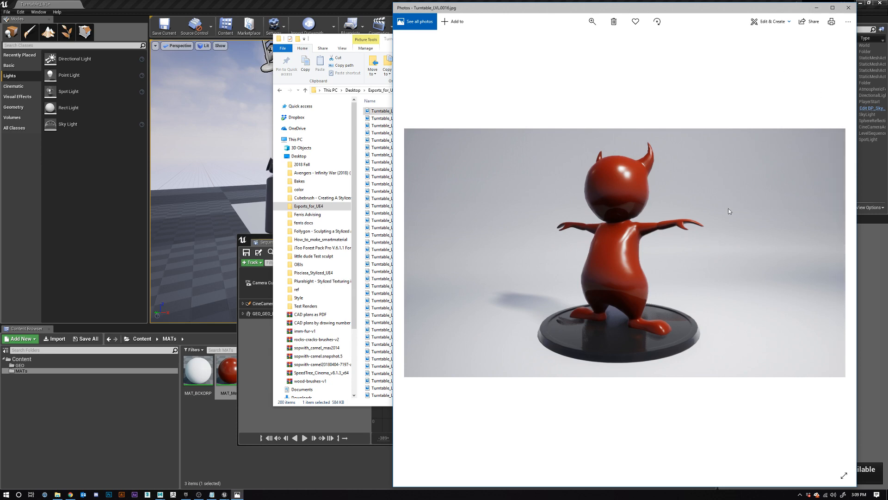
Step: Close the image preview, look through the remaining rendered files in the Turntable folder and close the folder
left_click(848, 7)
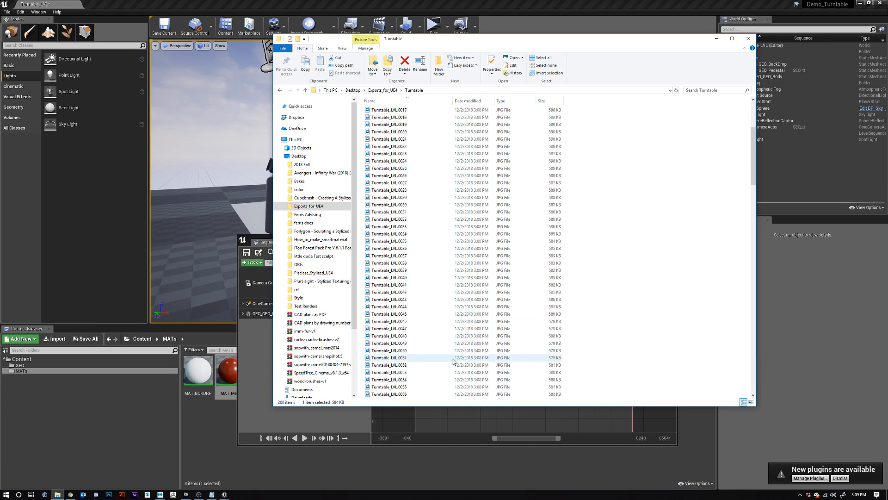
scroll(456, 363, "down", 15)
scroll(456, 363, "down", 20)
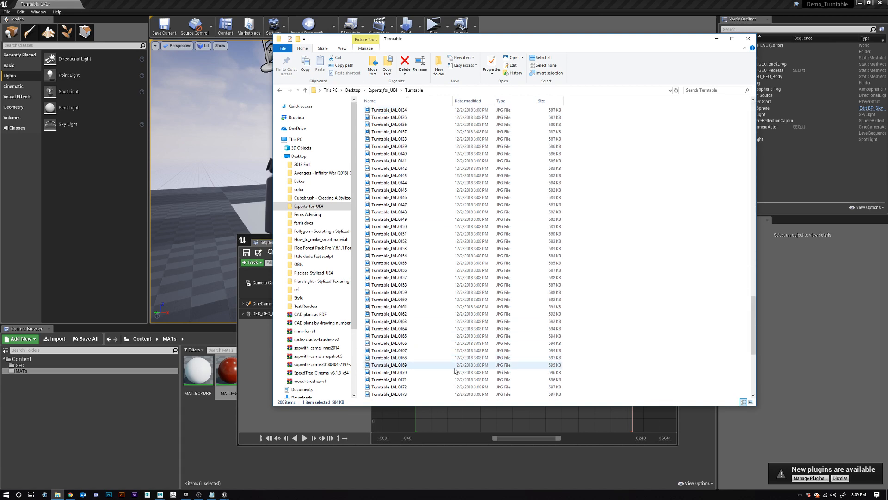
left_click(748, 39)
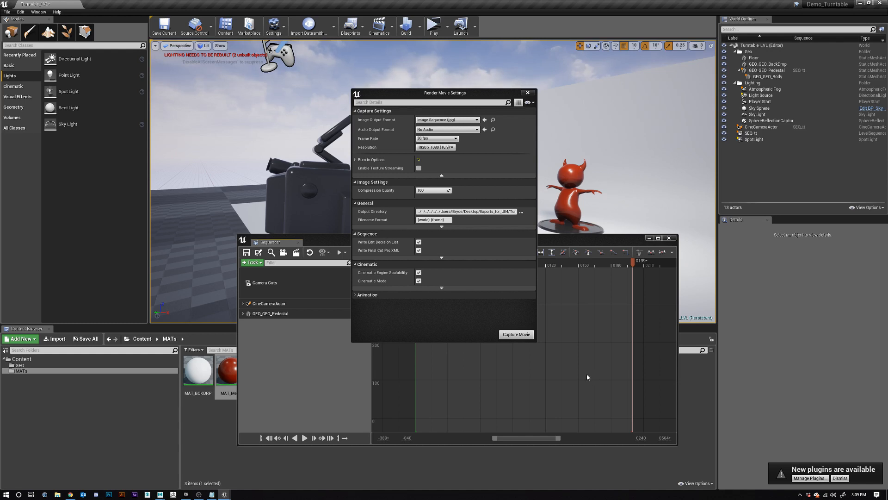